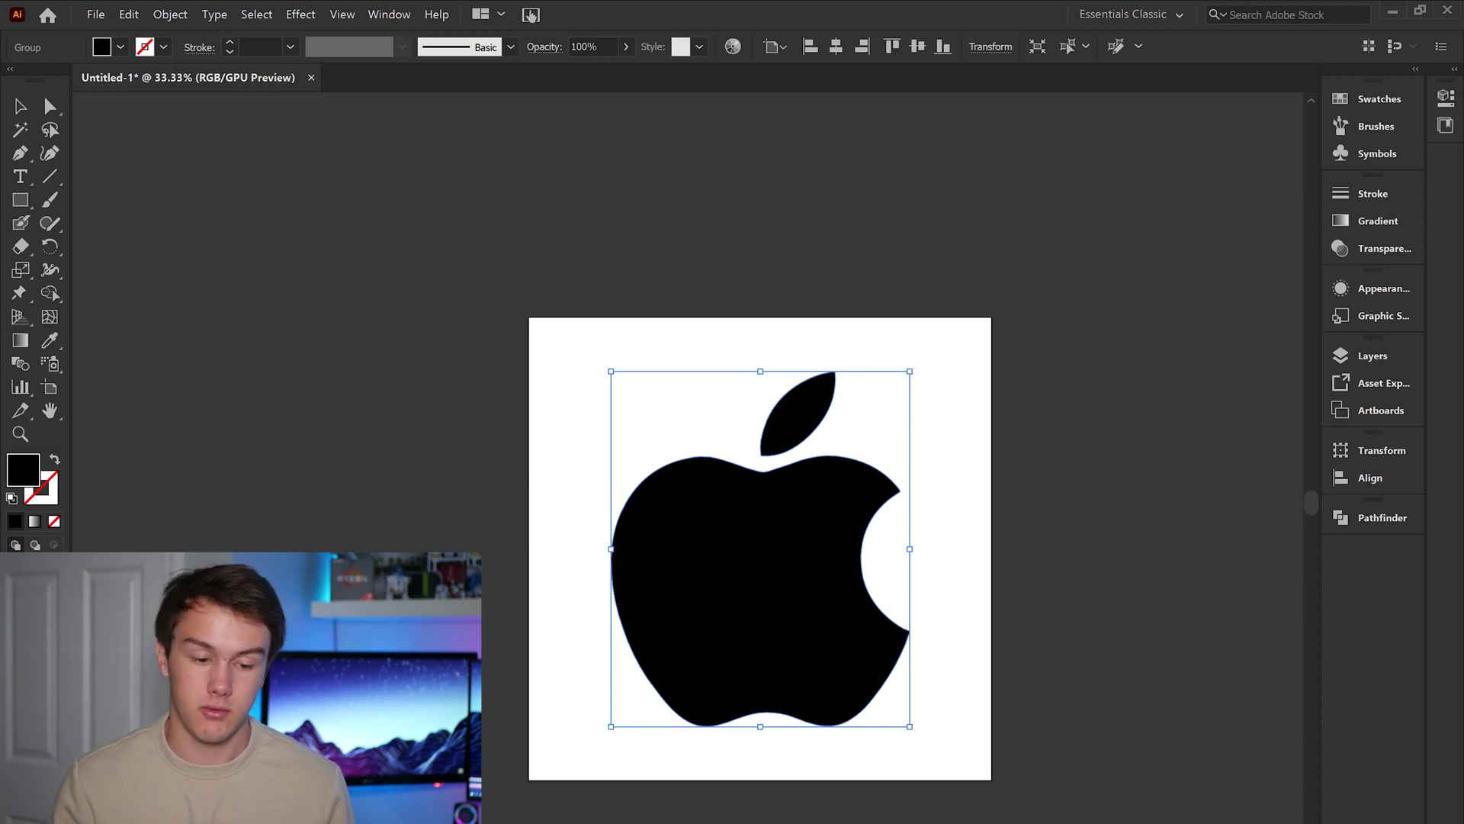
# - Open the Fill swatches in the Control bar for the black Apple logo
pyautogui.click(119, 48)
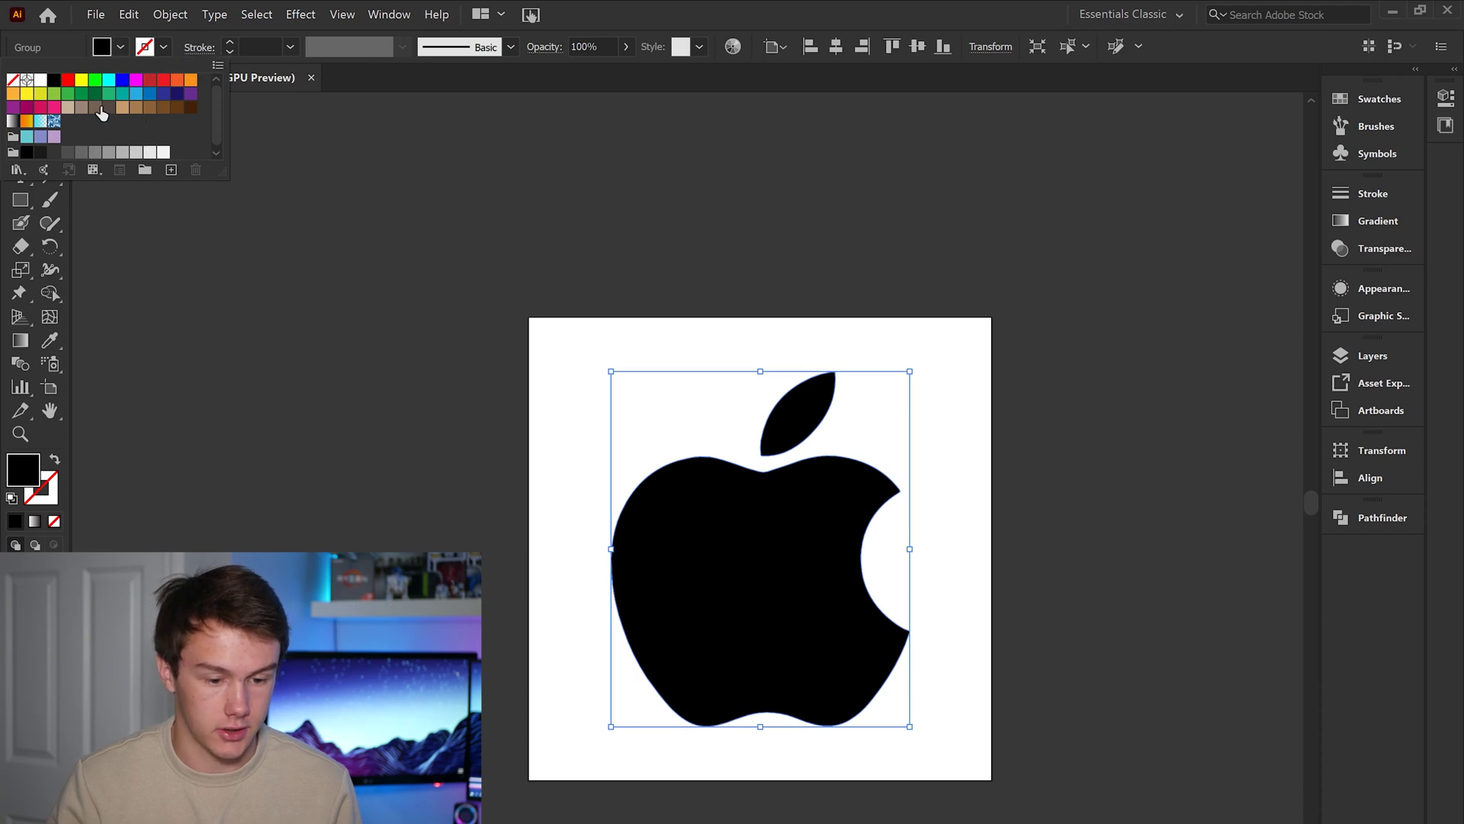
# - Fill the Apple logo with cyan, then marquee-select the whole logo again
pyautogui.click(110, 80)
pyautogui.click(458, 304)
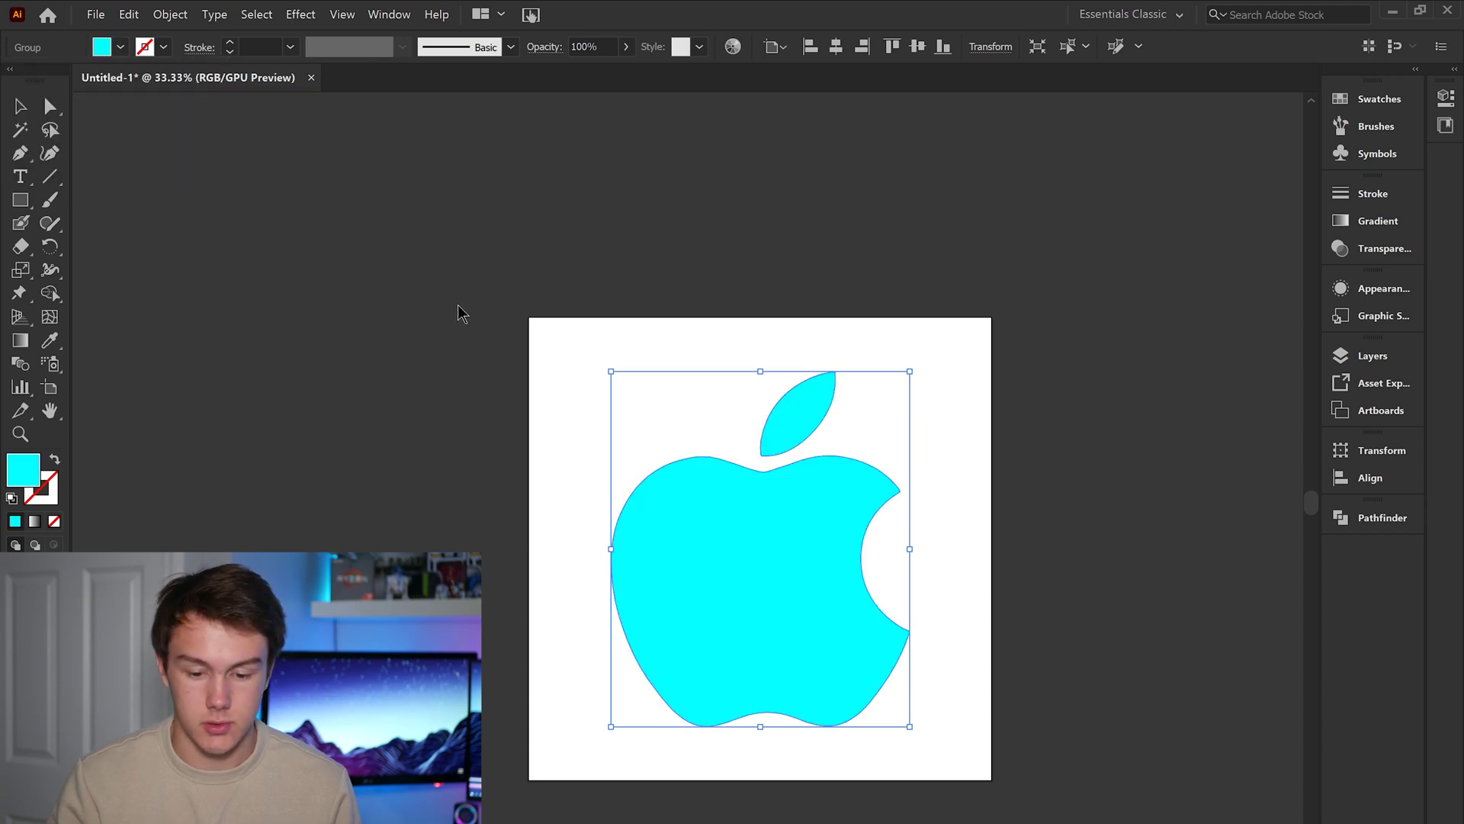
pyautogui.click(458, 304)
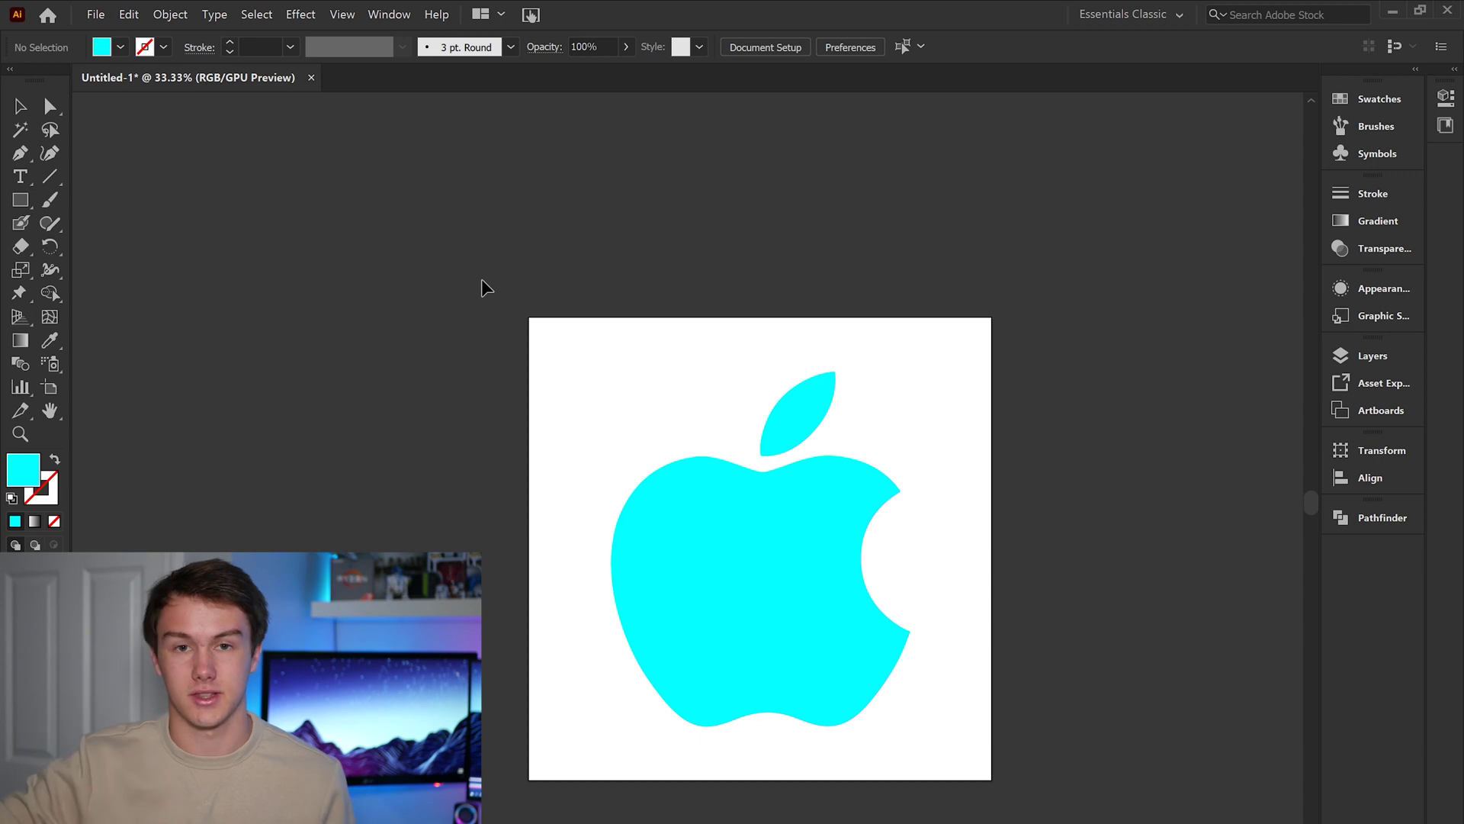
pyautogui.moveTo(482, 280); pyautogui.dragTo(936, 772)
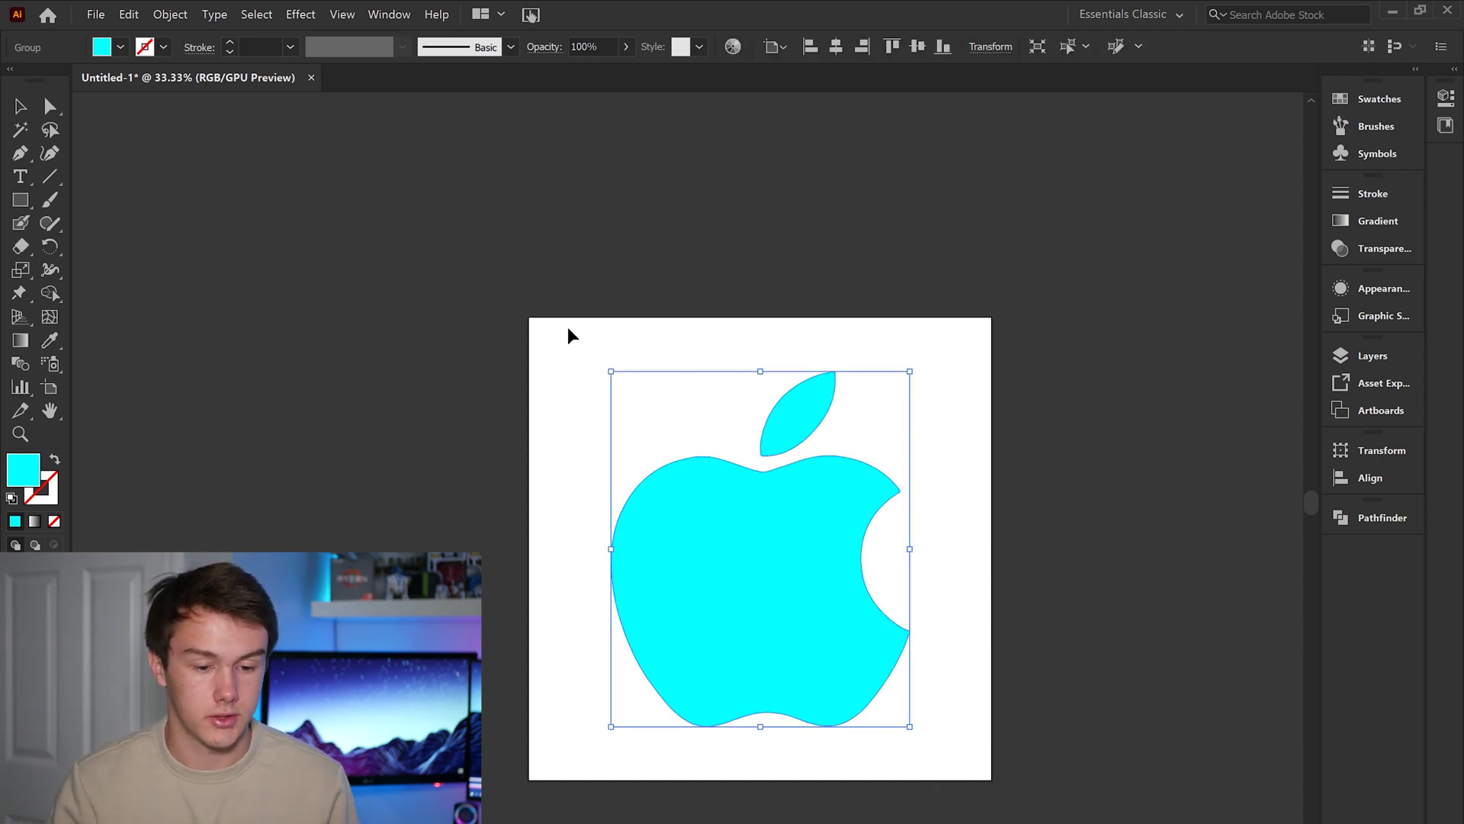
# - Add a 3D Extrude & Bevel effect and rotate the cube to 30°, 20°, 3°
pyautogui.click(303, 6)
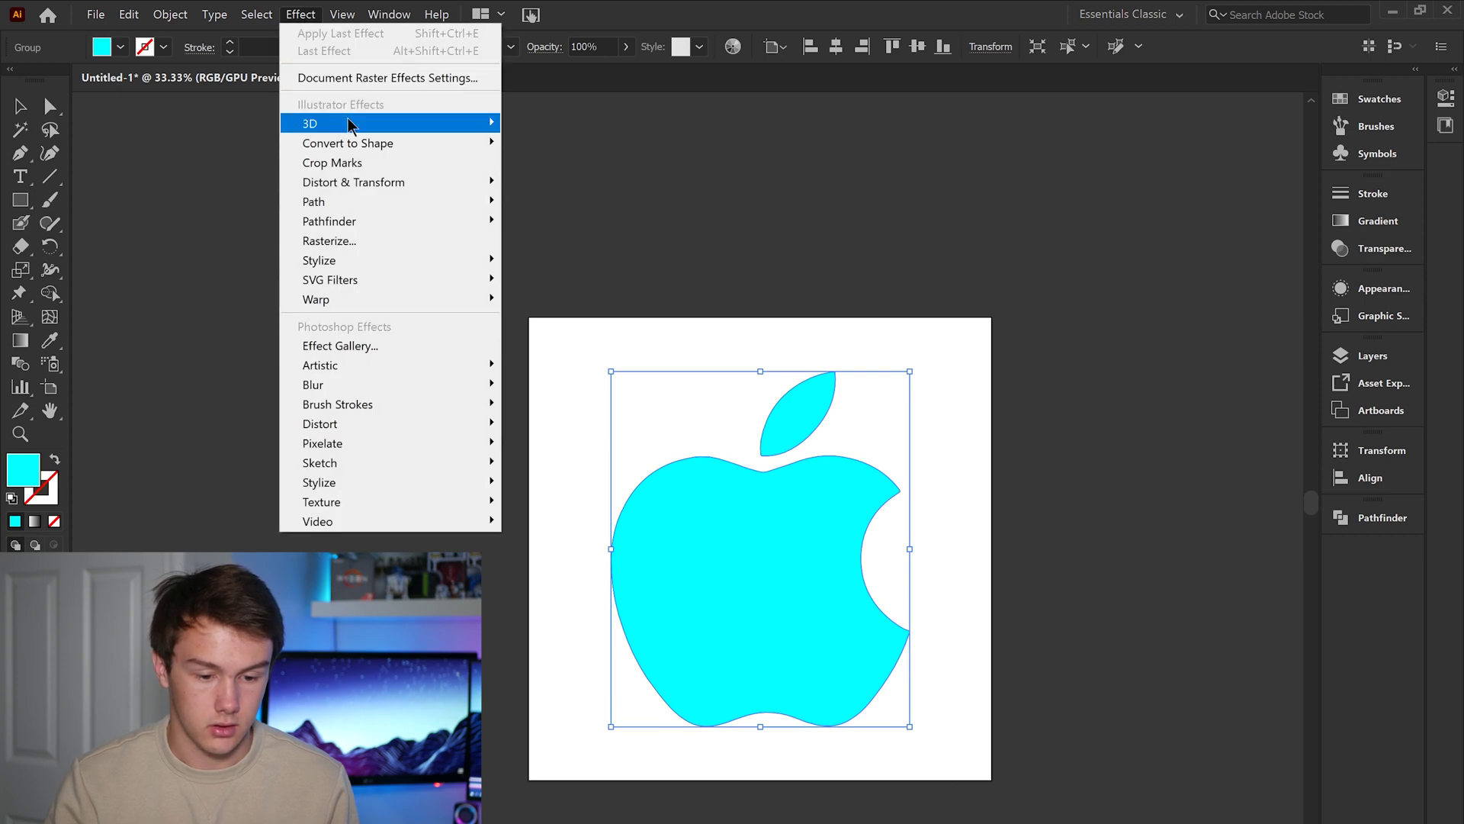
pyautogui.moveTo(348, 117)
pyautogui.click(560, 123)
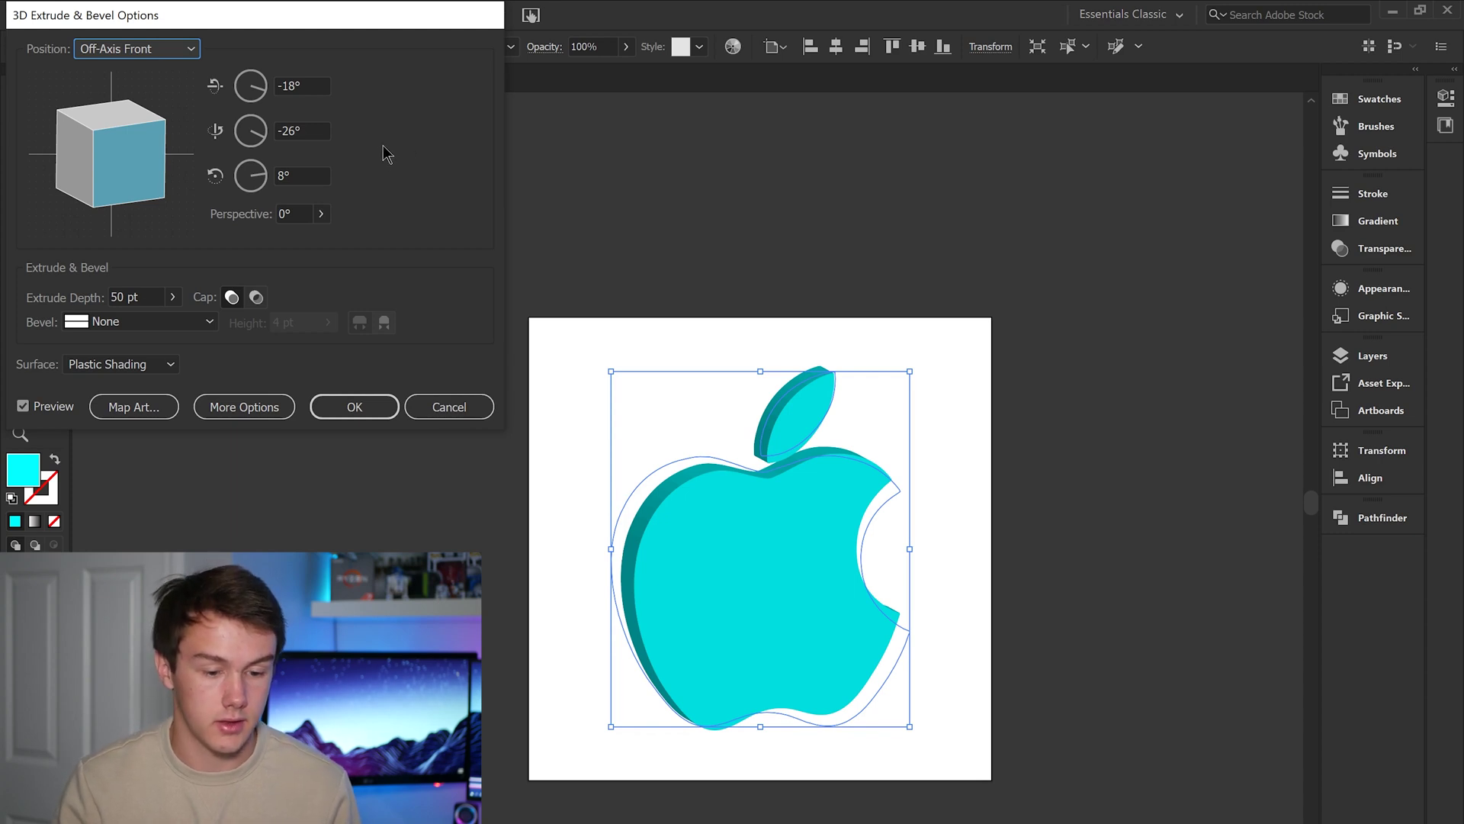
pyautogui.moveTo(144, 153); pyautogui.dragTo(126, 145)
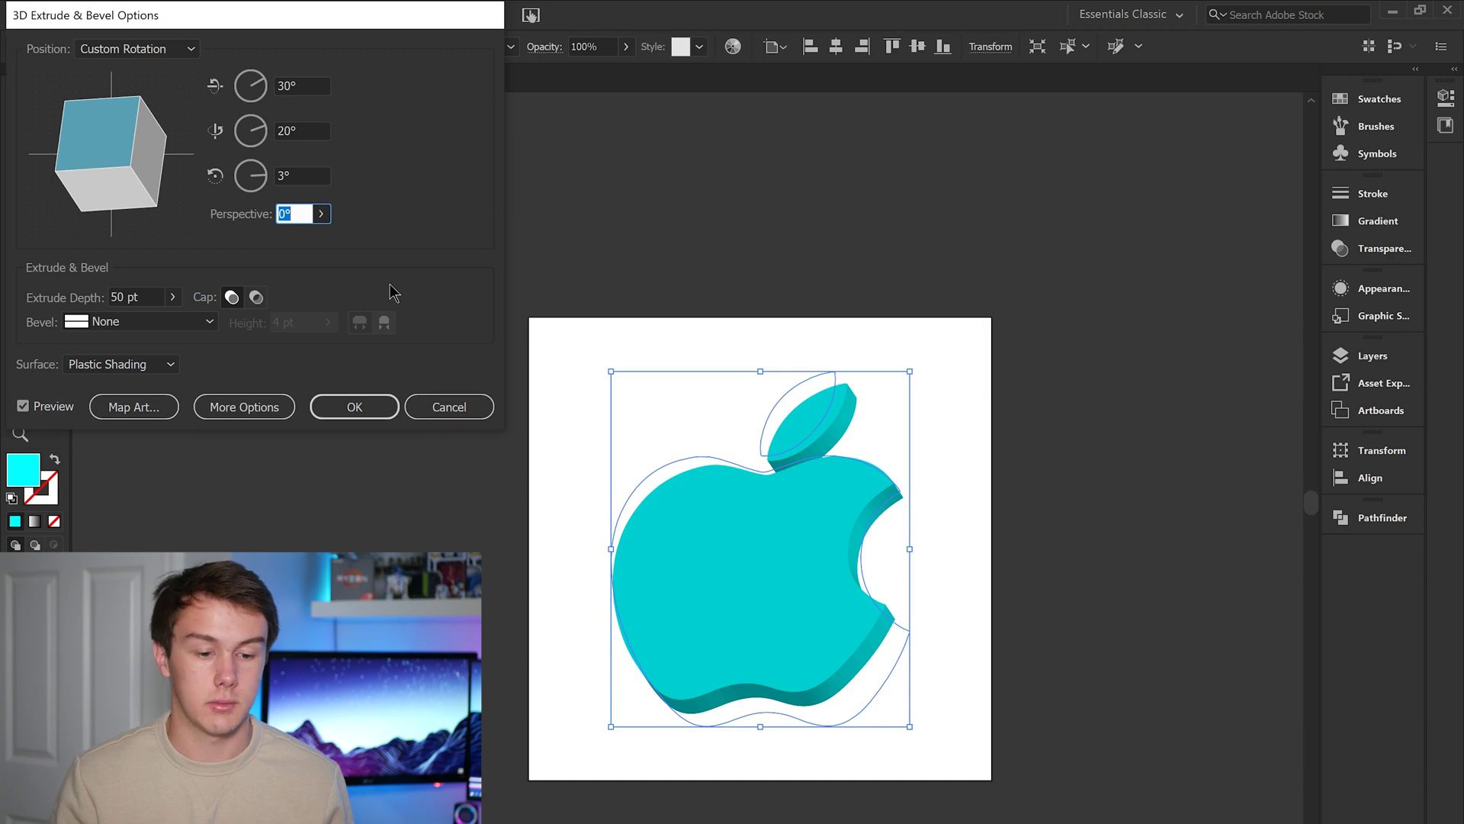
# - Set perspective to 50° and extrude depth to 106 pt
pyautogui.click(321, 213)
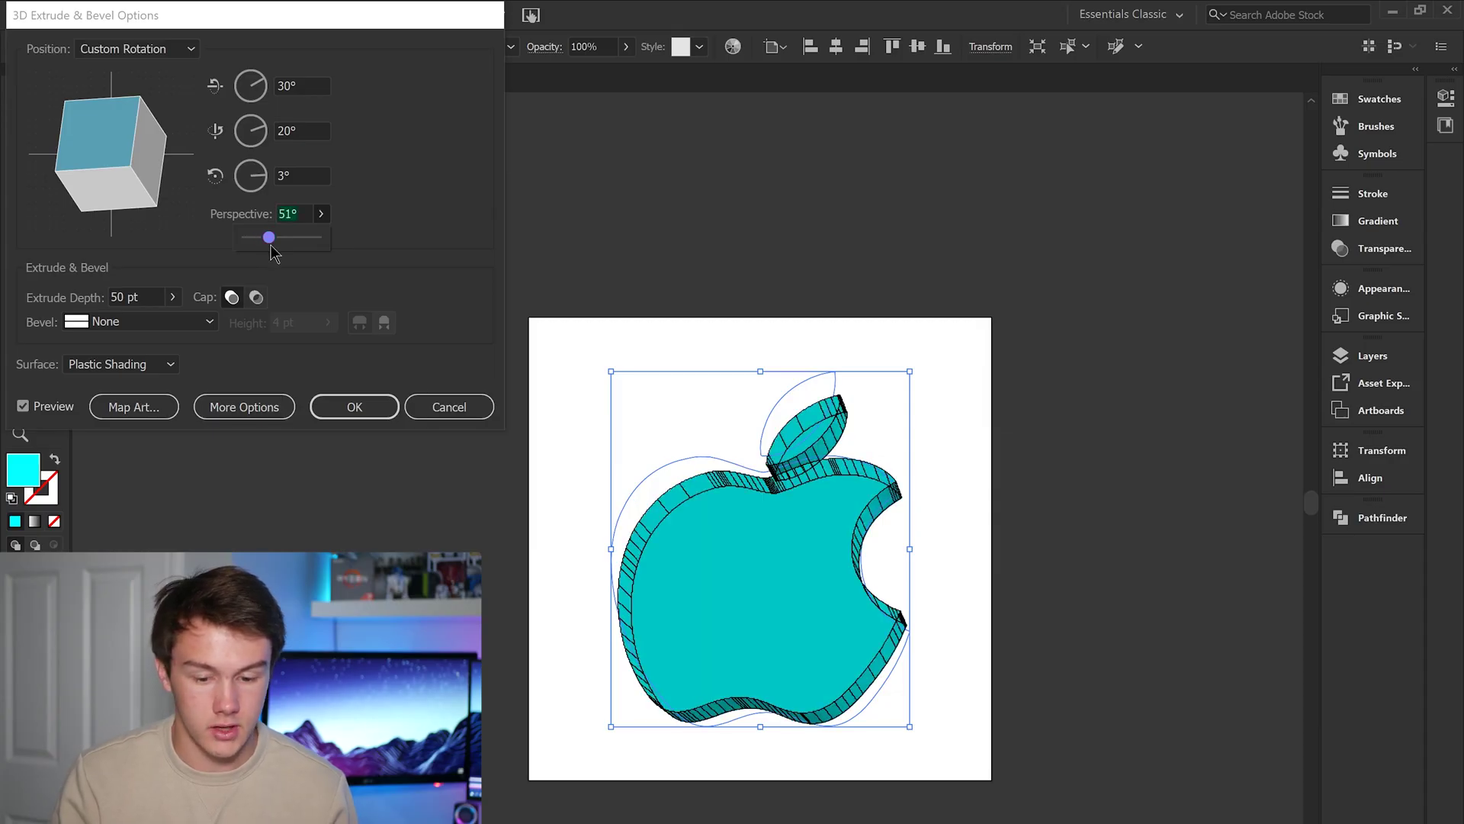
pyautogui.click(269, 238)
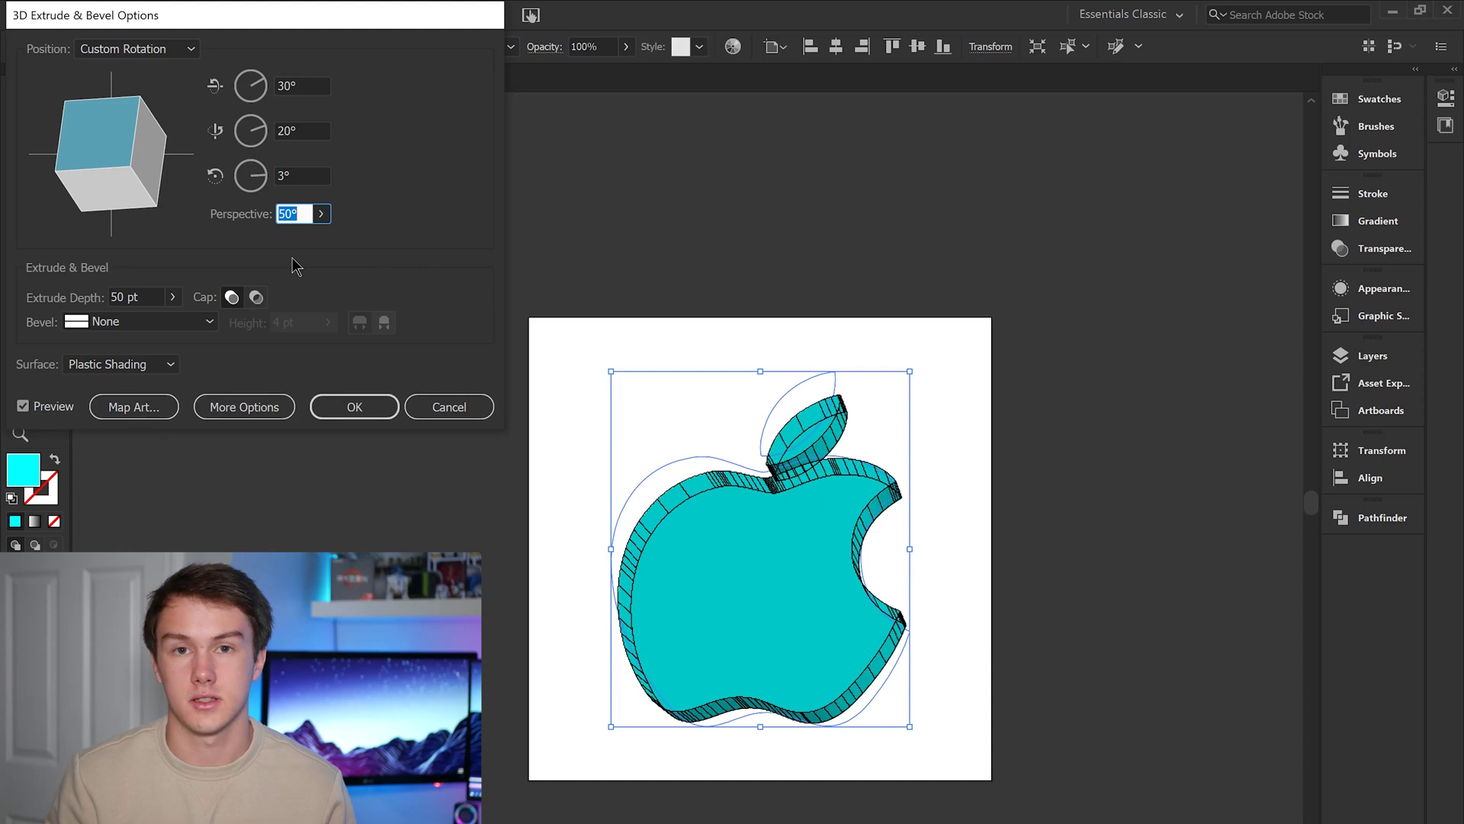
pyautogui.click(173, 297)
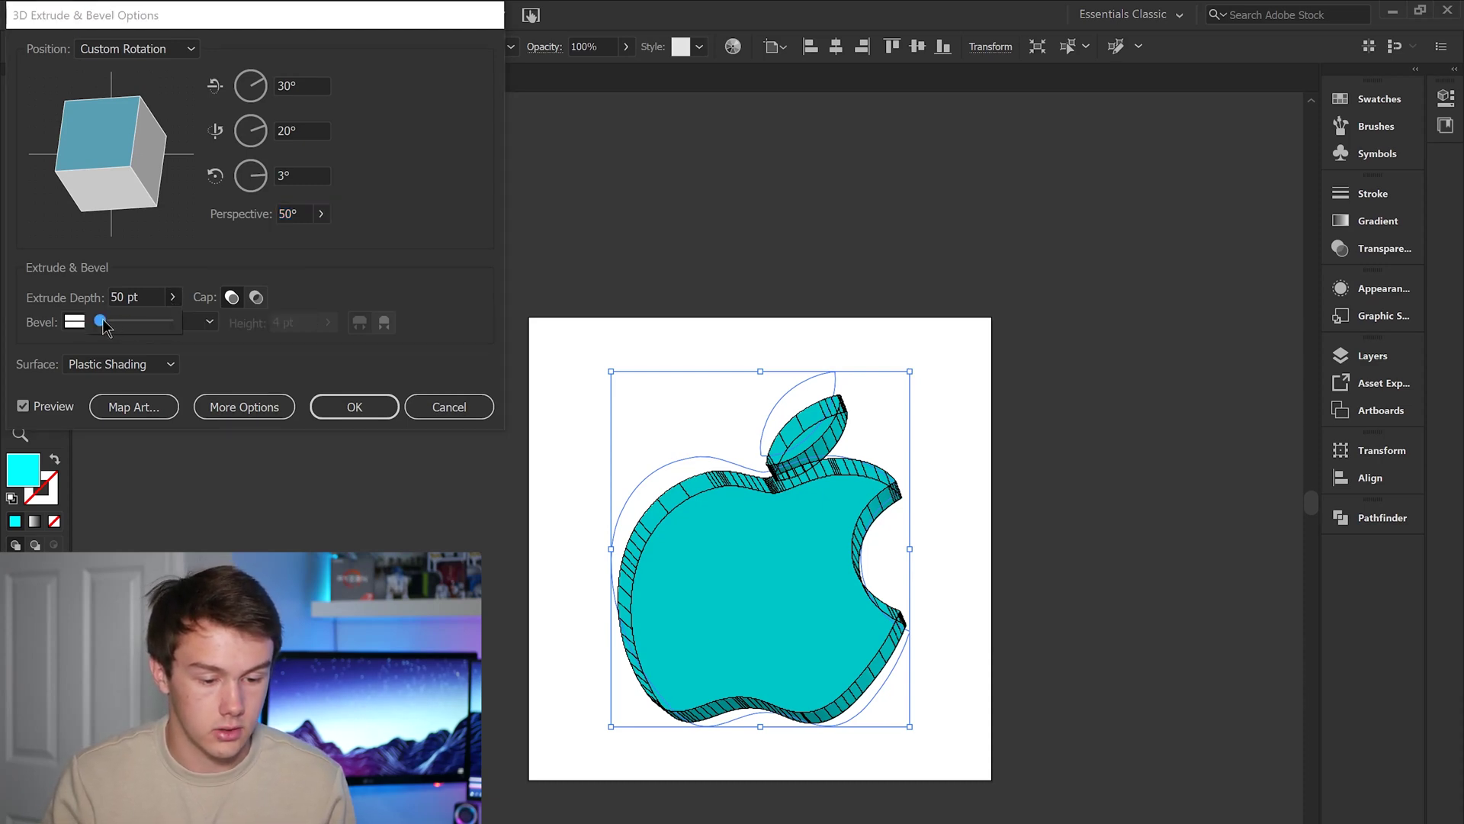
pyautogui.moveTo(104, 327); pyautogui.dragTo(107, 327)
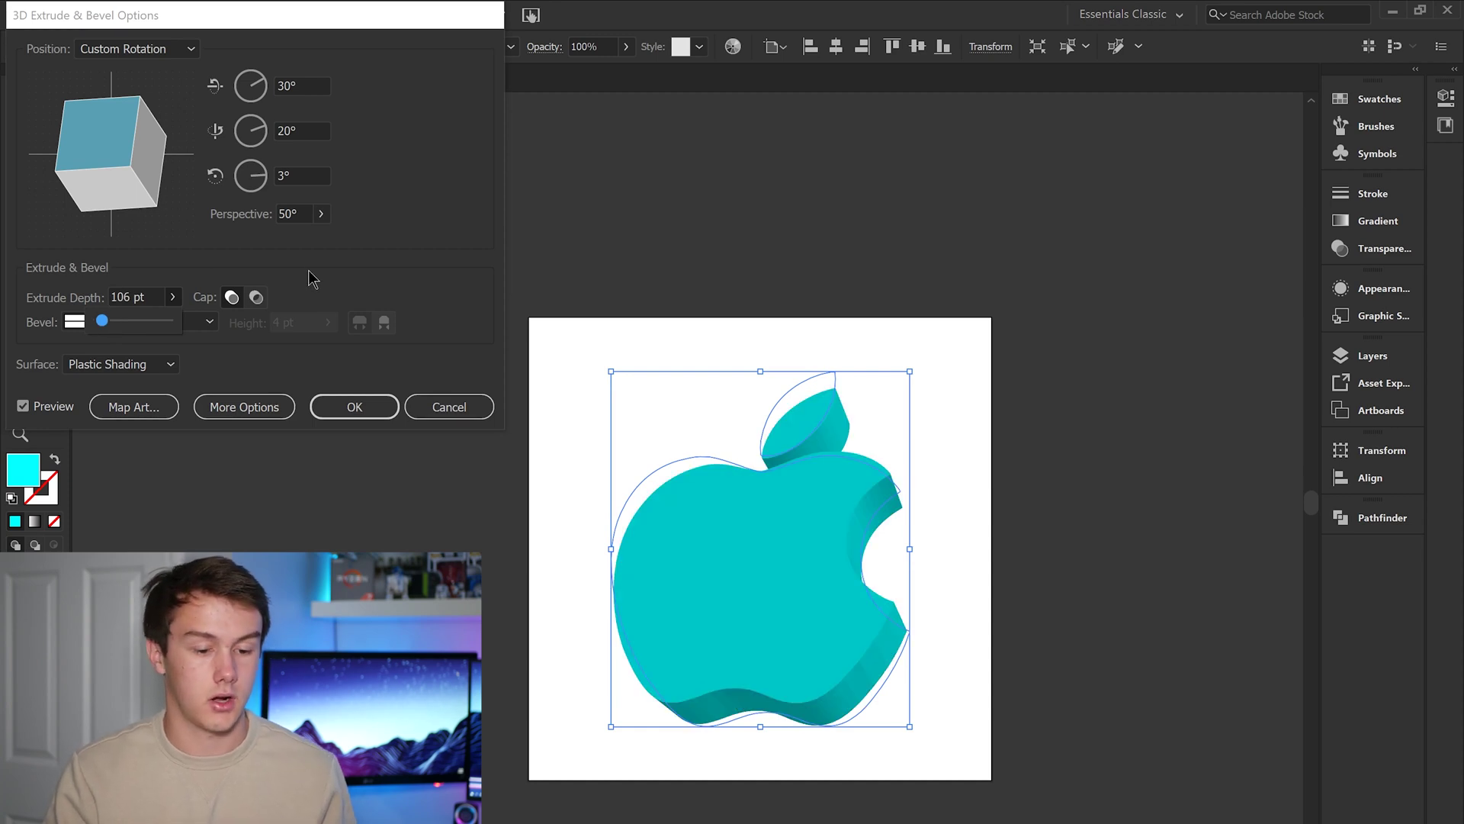
pyautogui.click(319, 274)
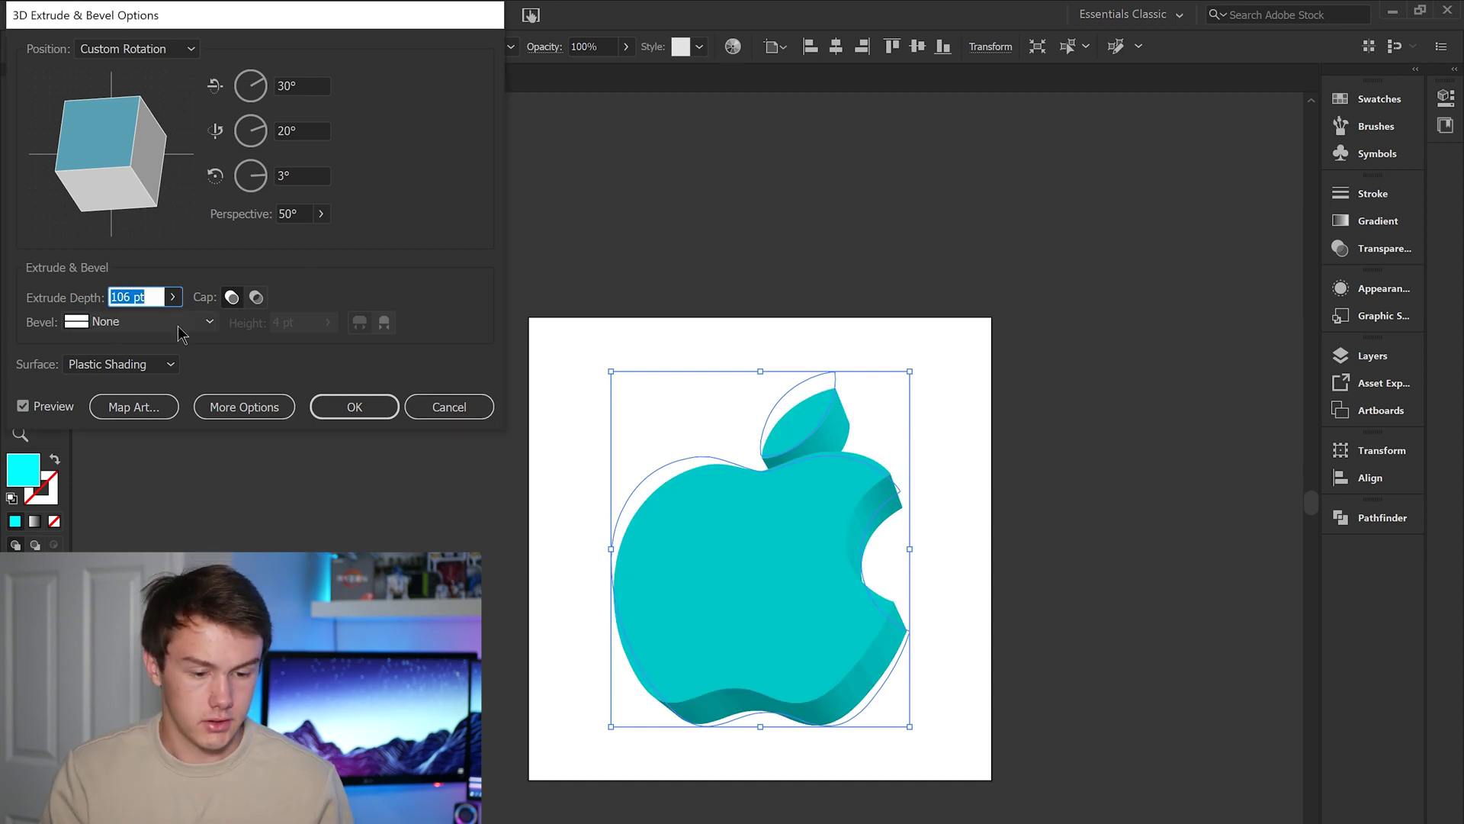
# - Set the 3D surface shading to Wireframe
pyautogui.click(149, 366)
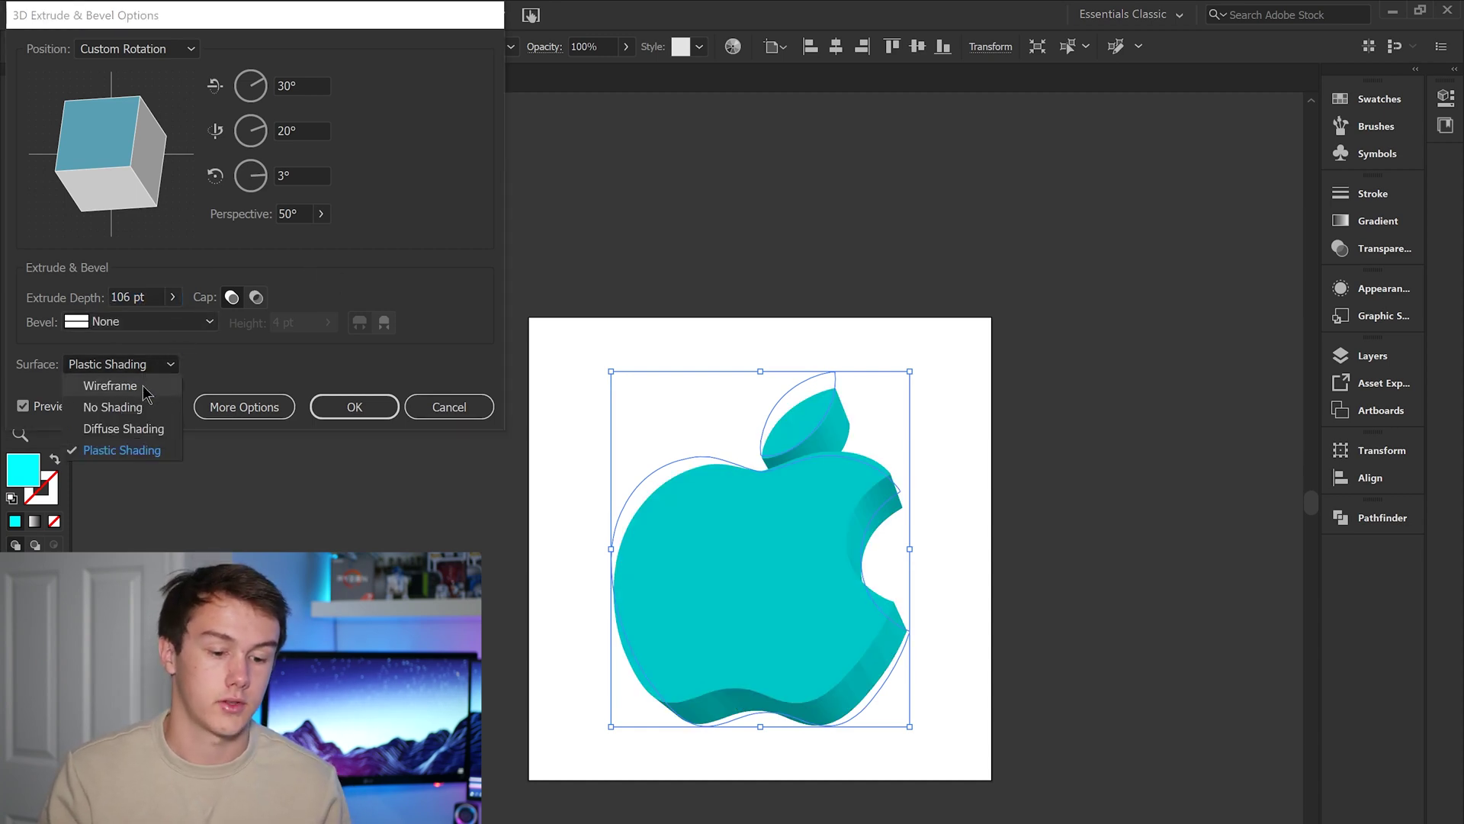
pyautogui.click(142, 385)
pyautogui.click(146, 367)
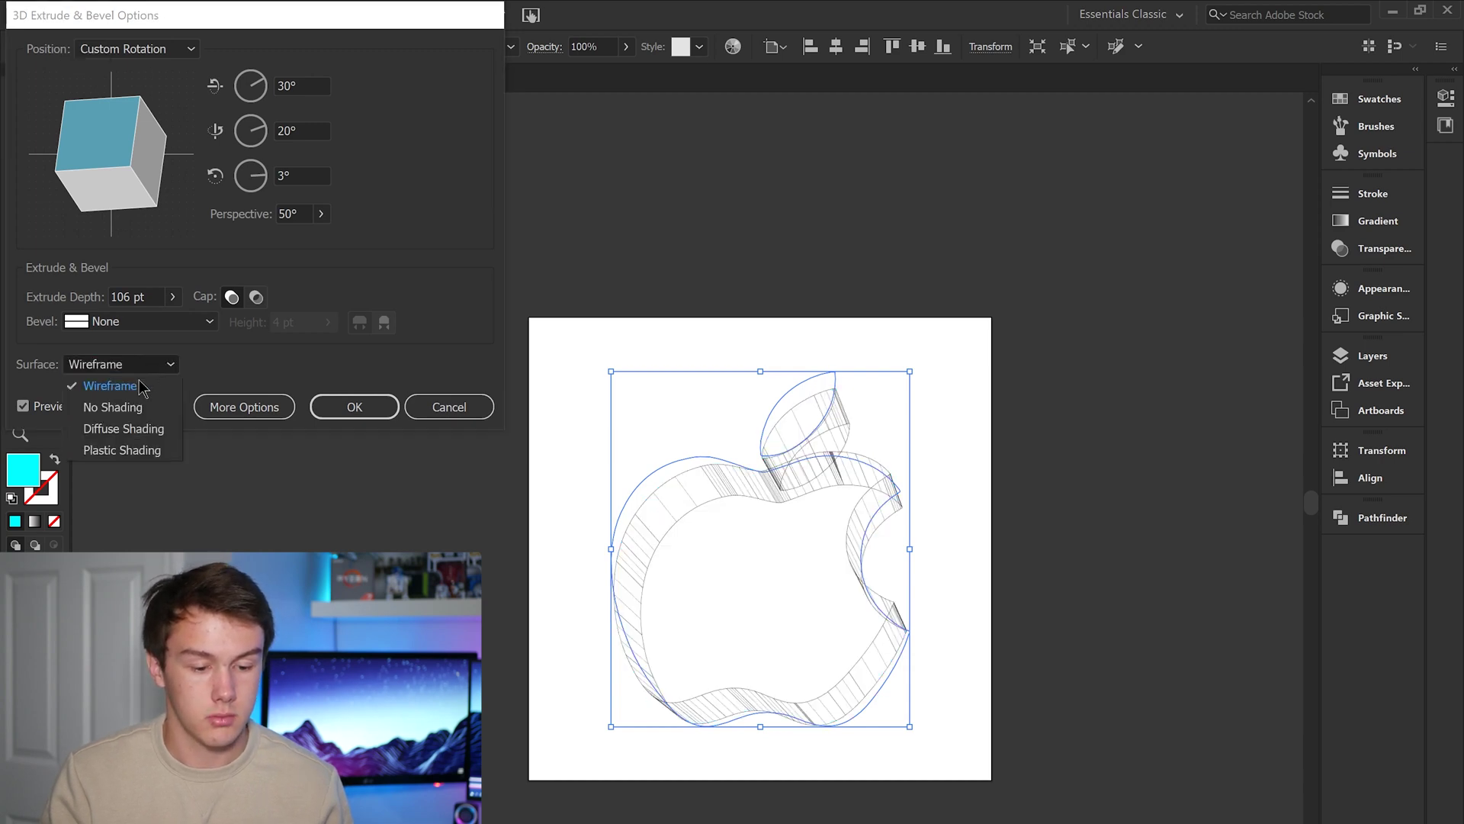
pyautogui.click(205, 374)
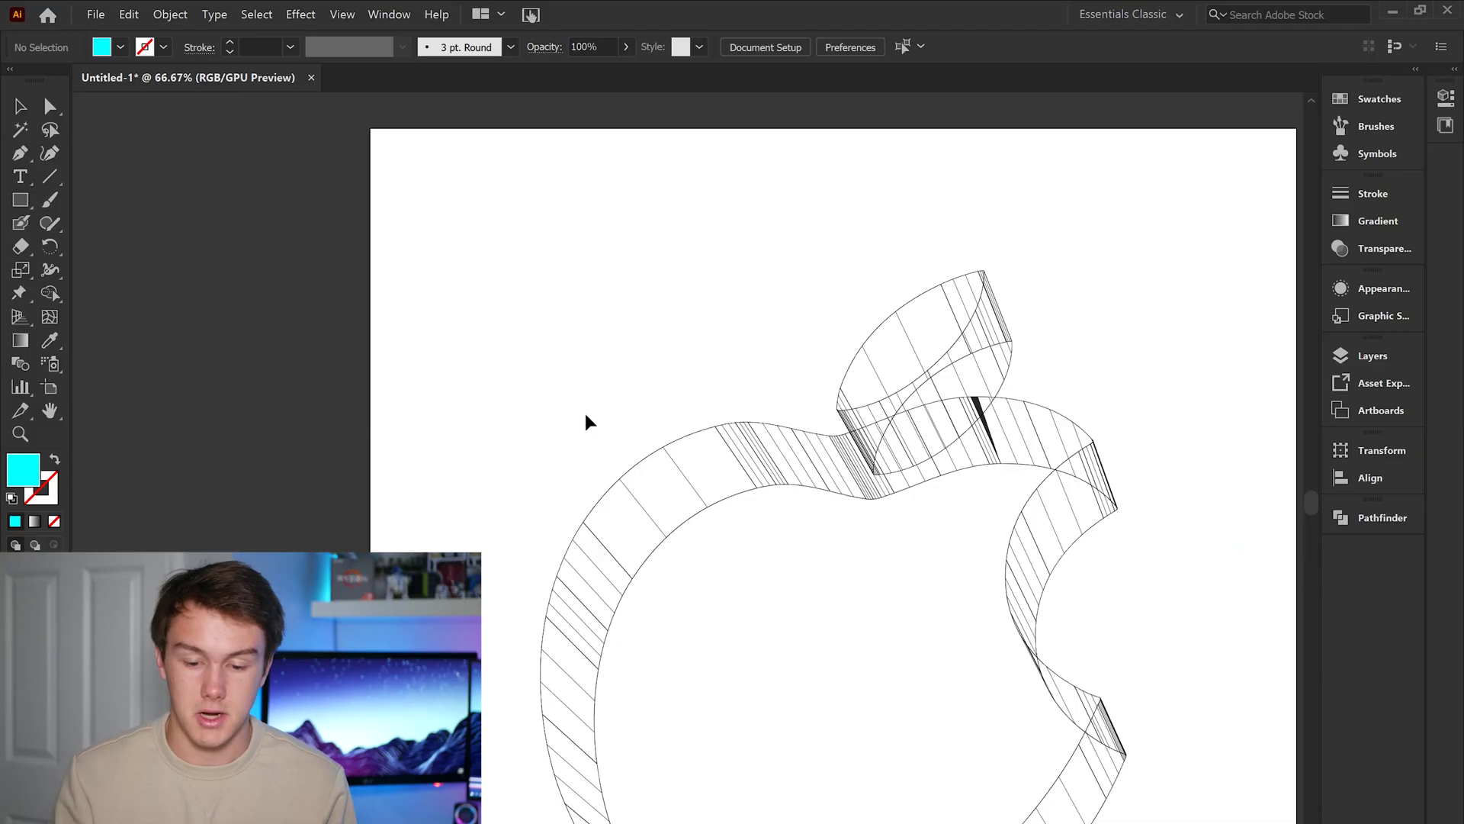
# - Centre the wireframe apple in view and expand its appearance into plain paths
pyautogui.moveTo(882, 468); pyautogui.dragTo(735, 337)
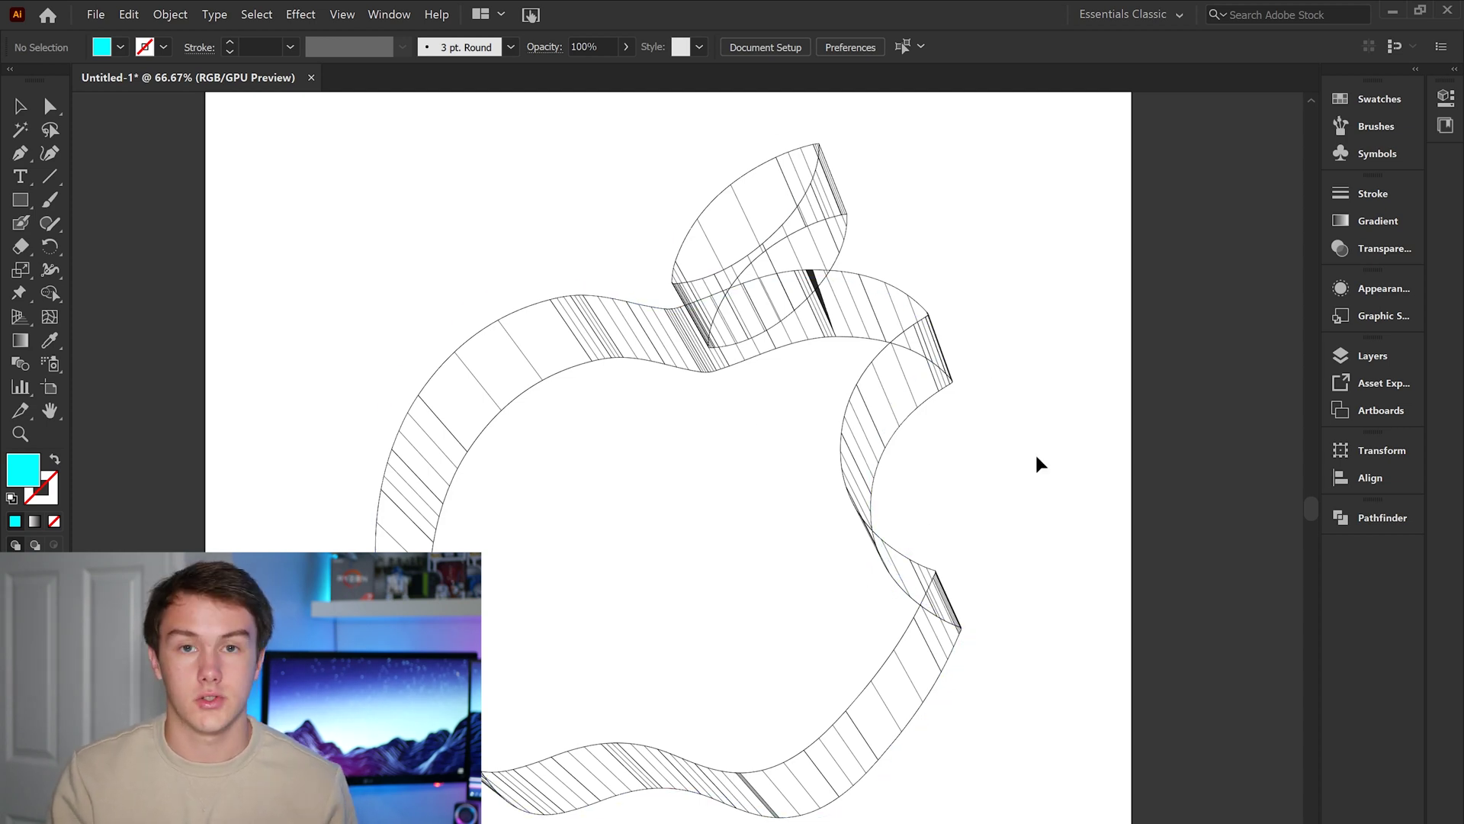
pyautogui.click(878, 439)
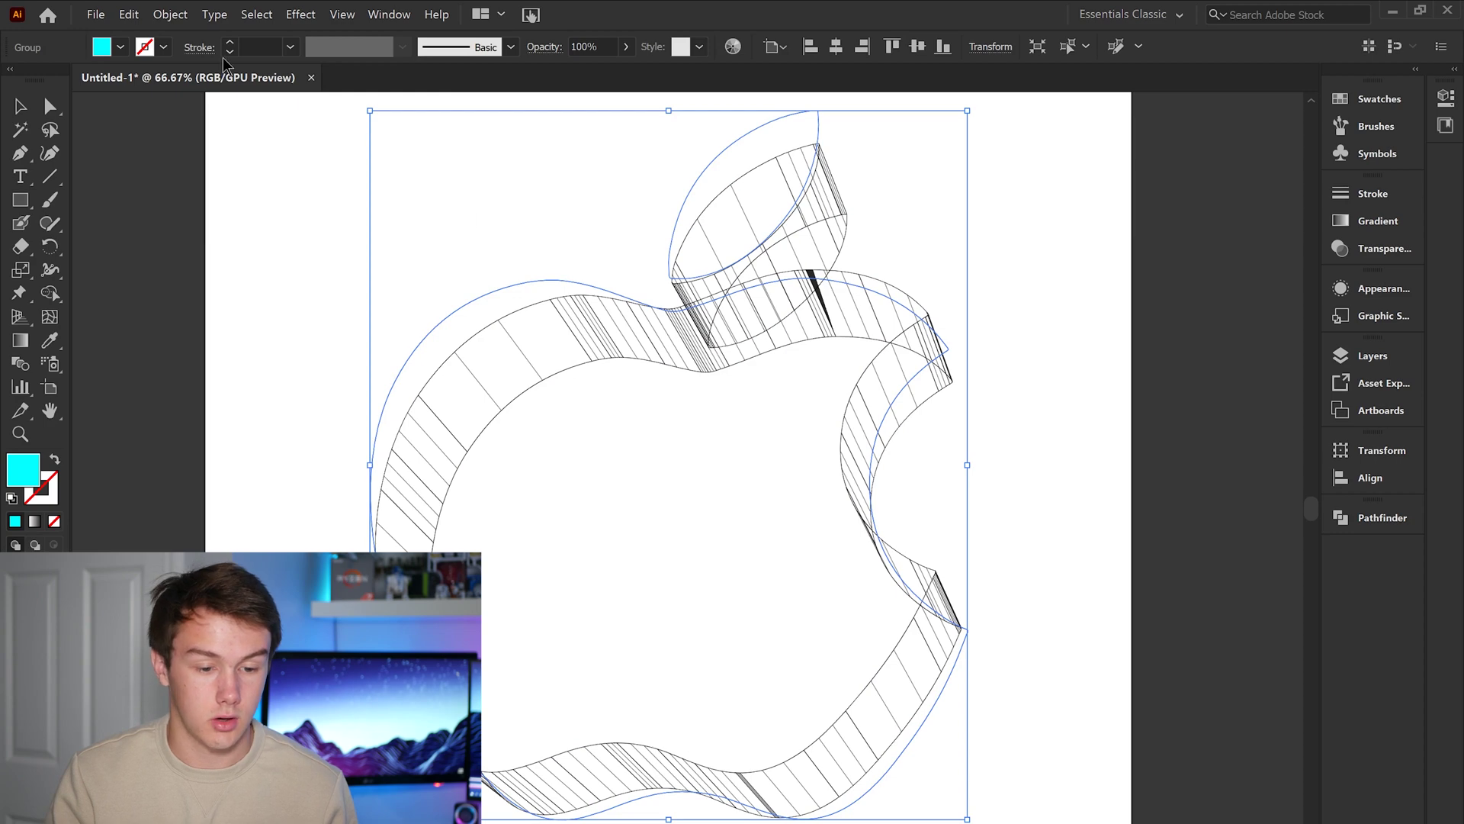
pyautogui.click(170, 15)
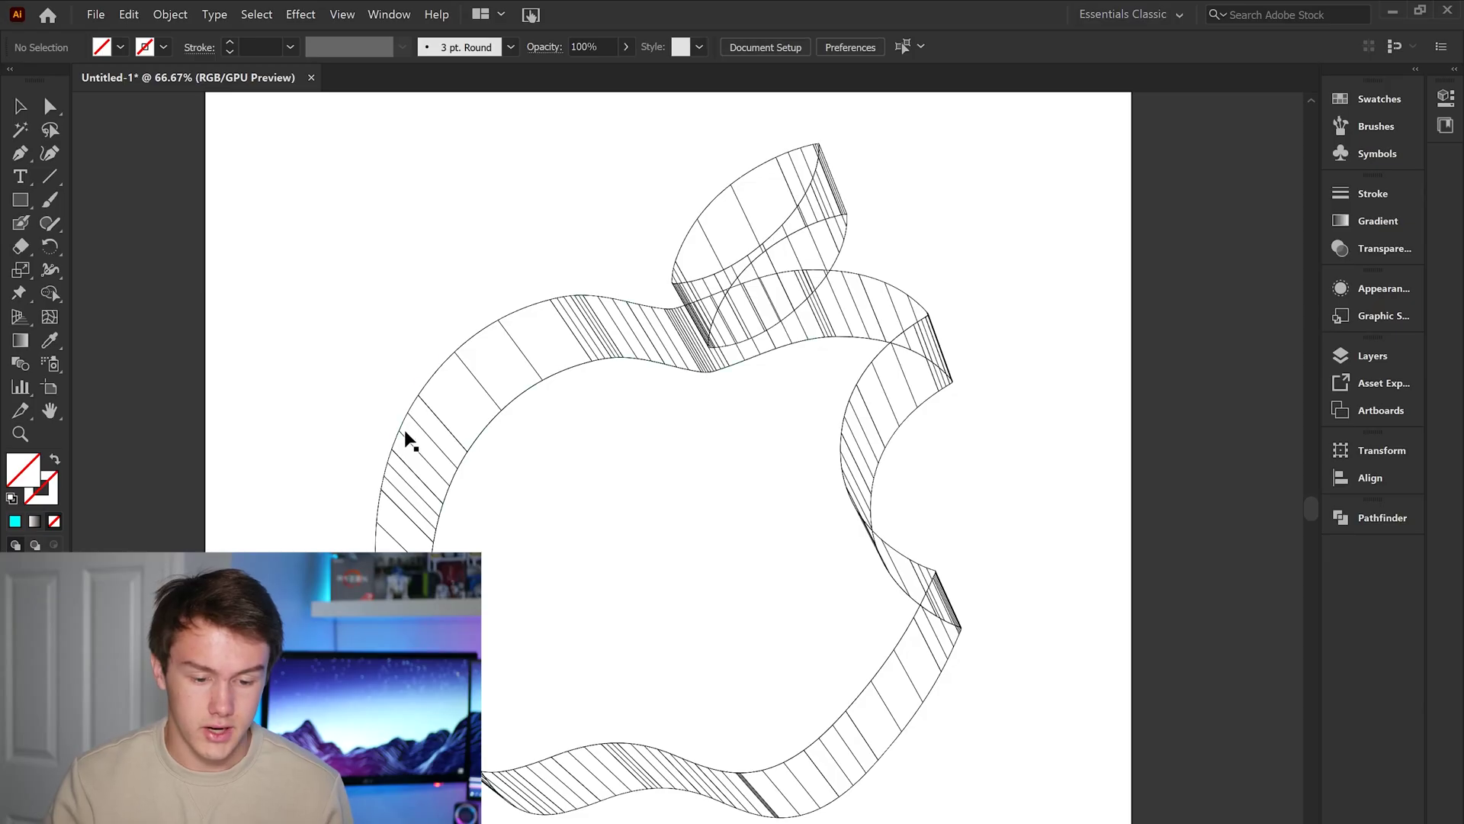
pyautogui.click(404, 435)
# - Ungroup the expanded apple artwork twice
pyautogui.rightClick(403, 437)
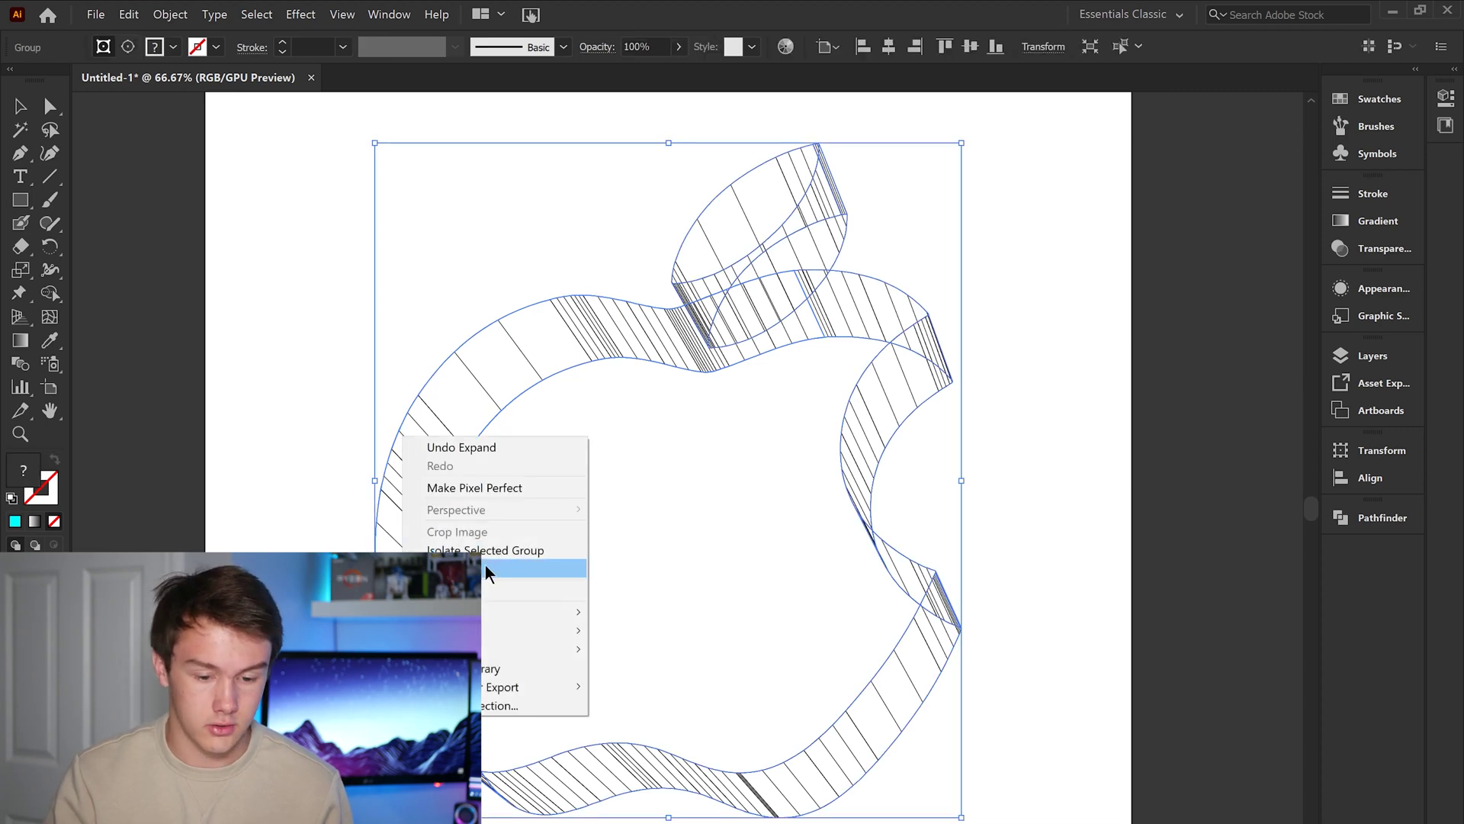
pyautogui.click(485, 568)
pyautogui.click(258, 391)
pyautogui.click(450, 428)
pyautogui.rightClick(442, 464)
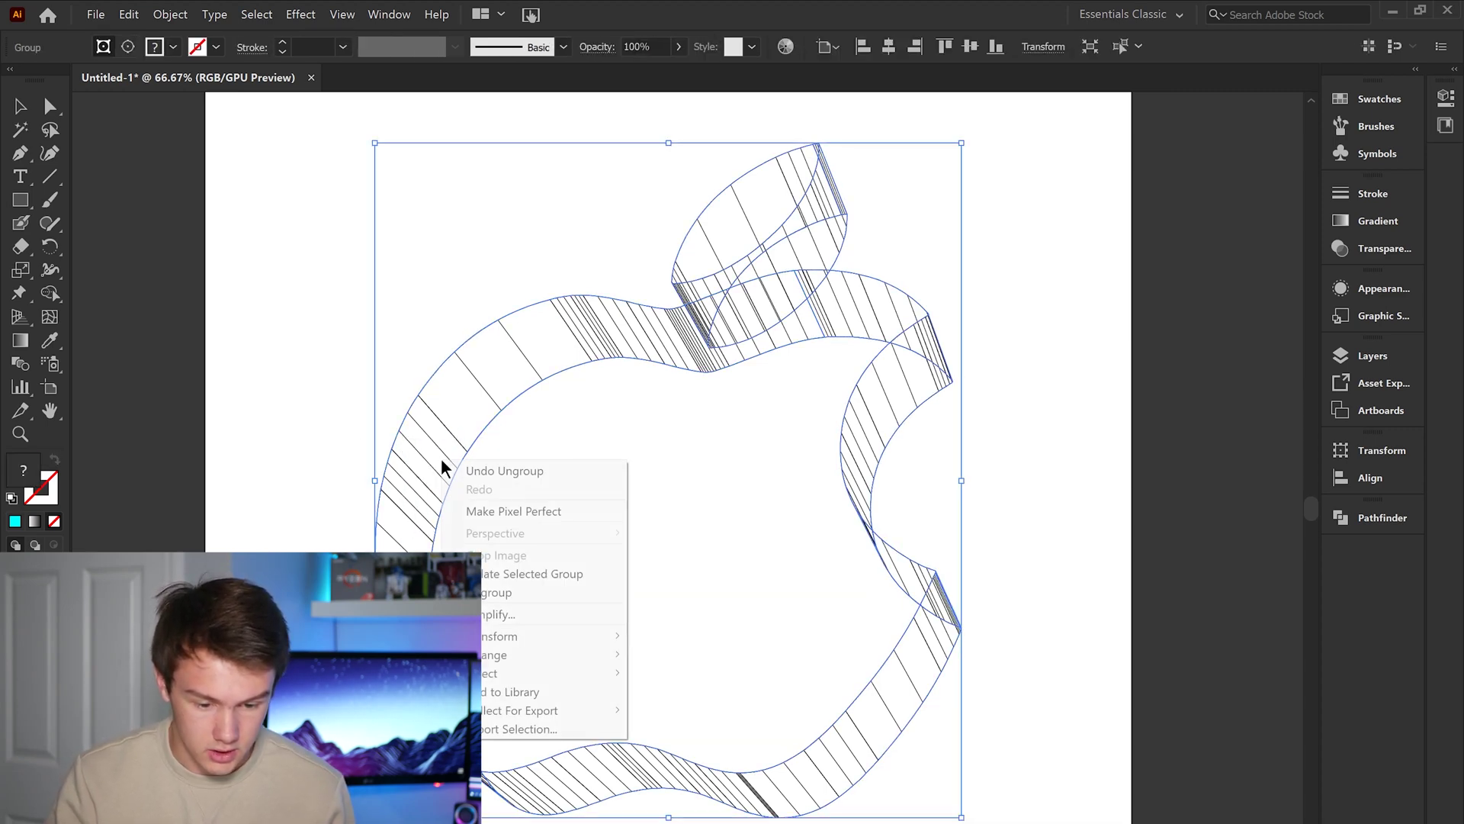
pyautogui.click(505, 591)
# - Release the clipping masks on the main clip group and the bite-edge and bottom pieces
pyautogui.click(405, 482)
pyautogui.rightClick(408, 482)
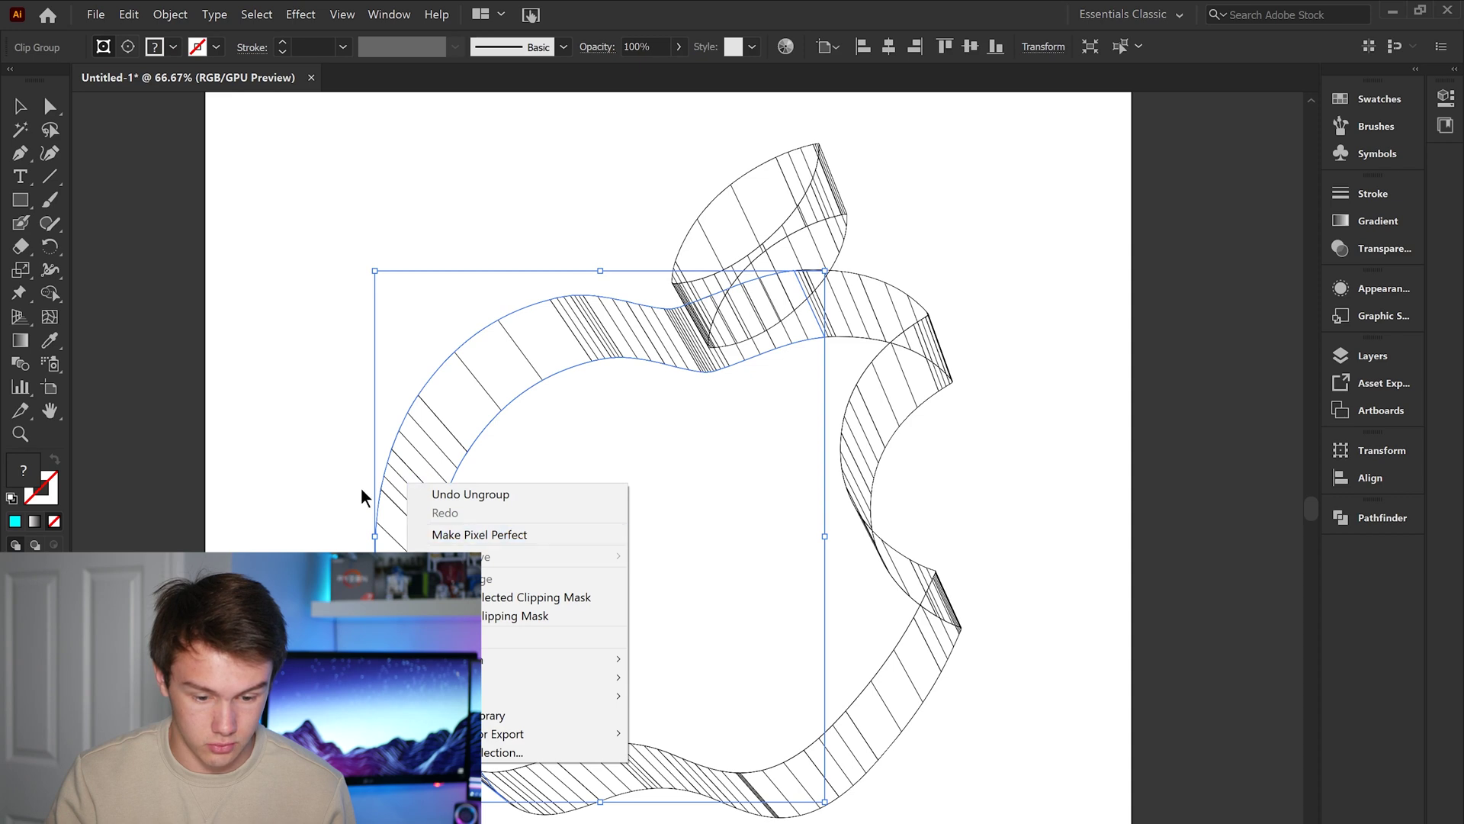
pyautogui.click(450, 616)
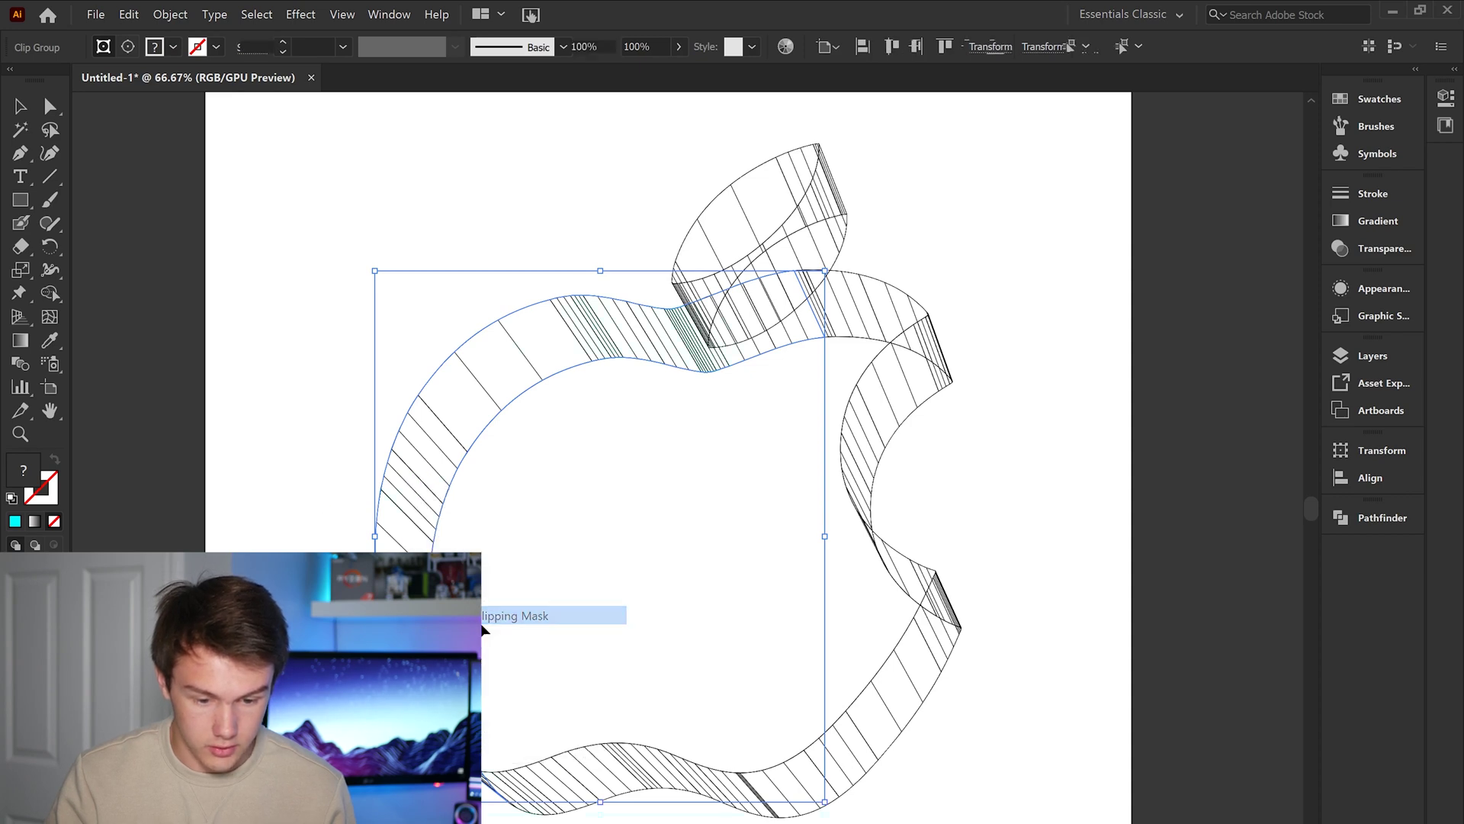
pyautogui.click(299, 526)
pyautogui.click(877, 316)
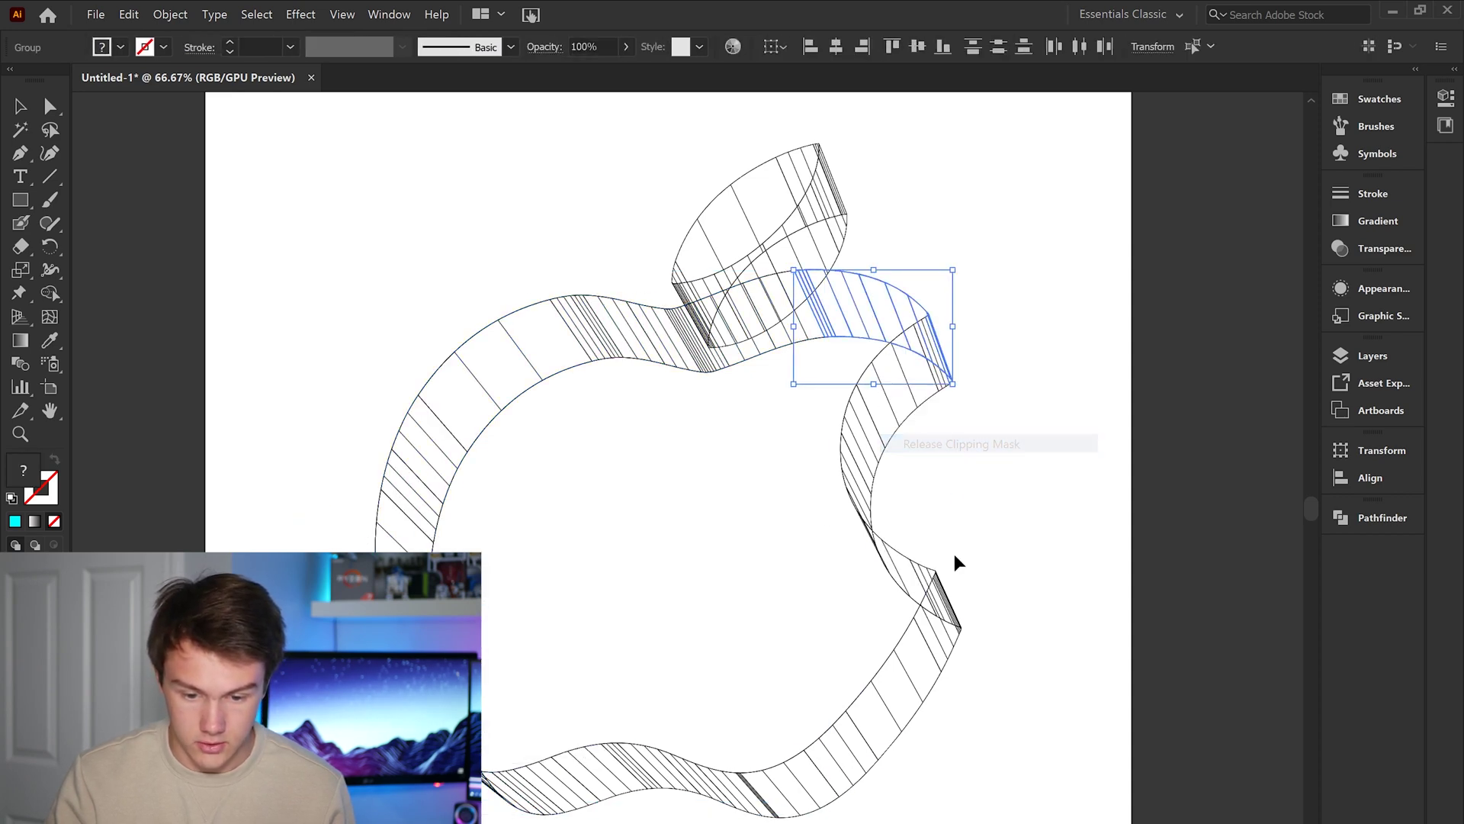
pyautogui.click(880, 549)
pyautogui.rightClick(882, 547)
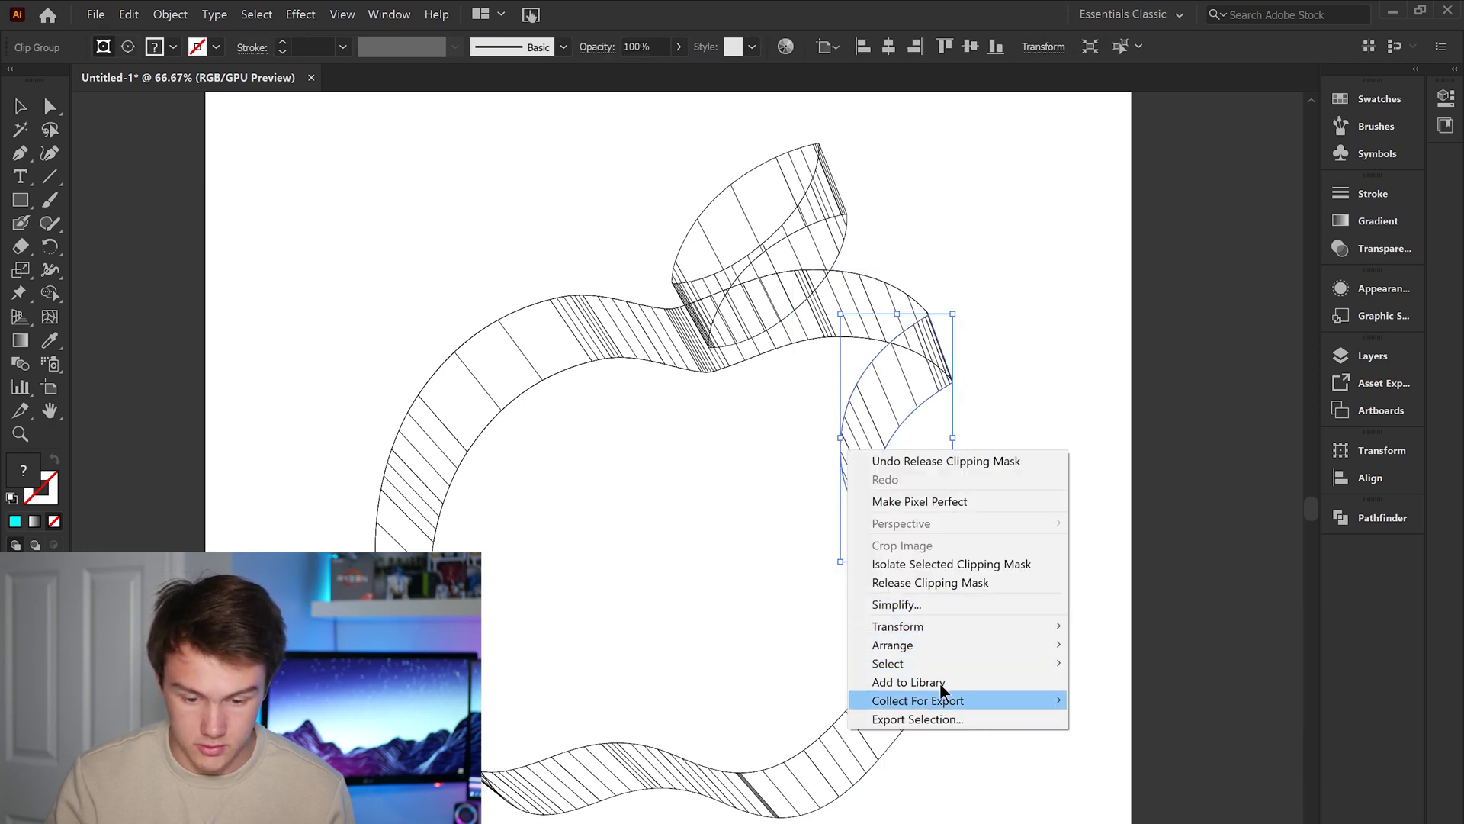
pyautogui.click(941, 584)
pyautogui.rightClick(901, 660)
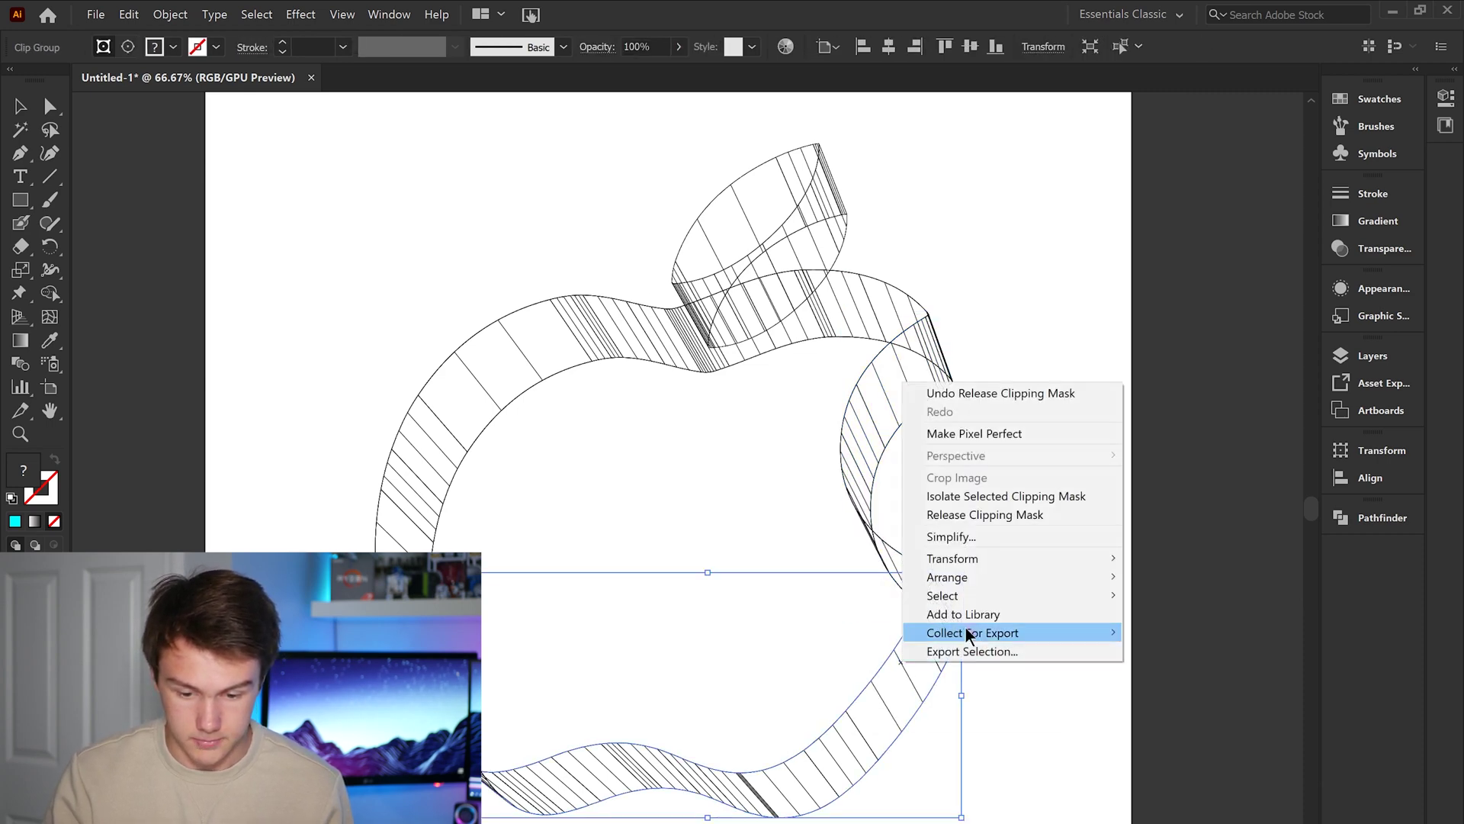
pyautogui.click(984, 515)
# - Ungroup the left band and select the top-right and bottom pieces
pyautogui.rightClick(428, 508)
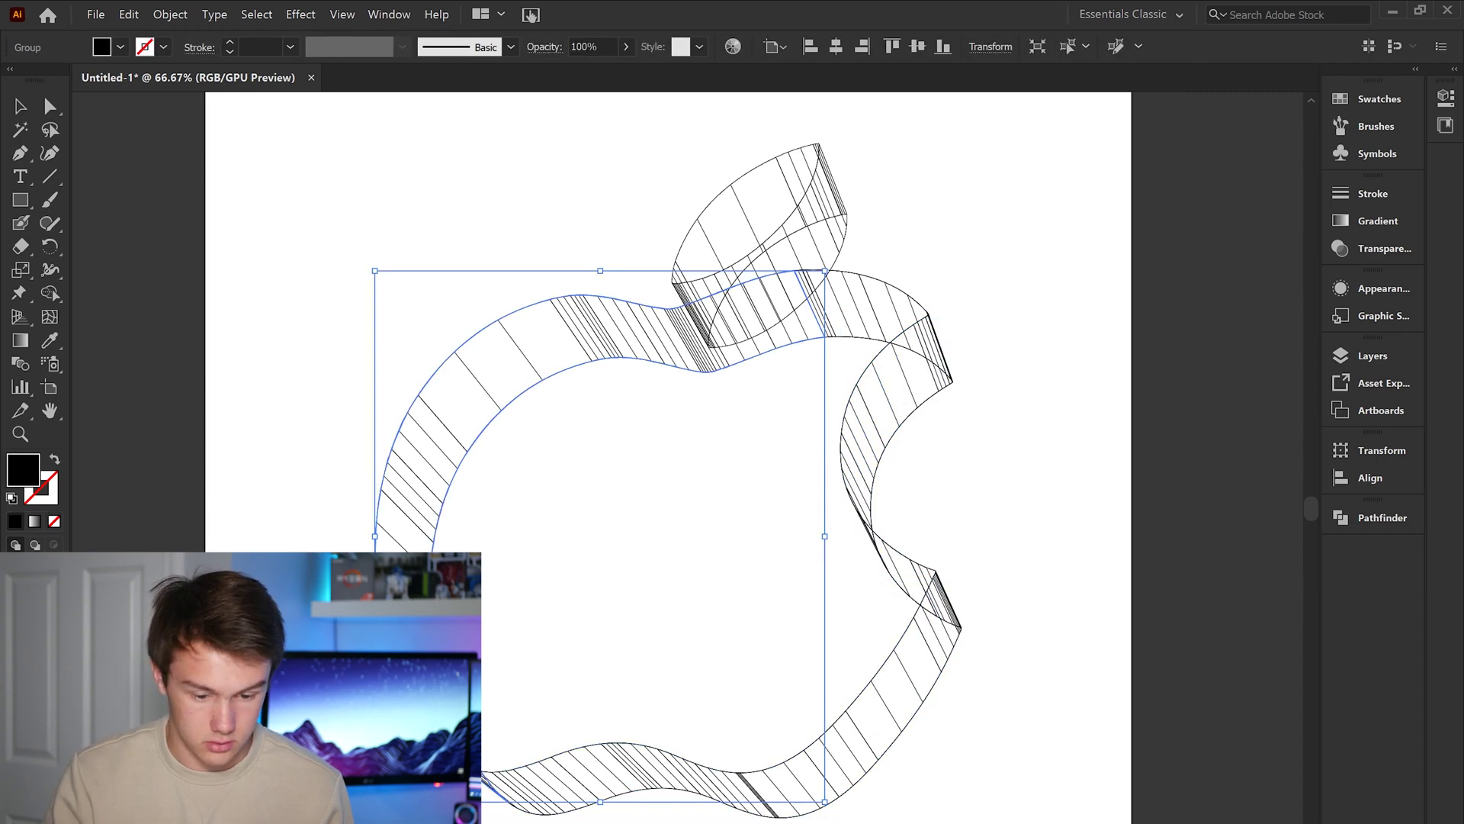
pyautogui.click(461, 641)
pyautogui.rightClick(895, 330)
pyautogui.click(919, 462)
pyautogui.rightClick(867, 438)
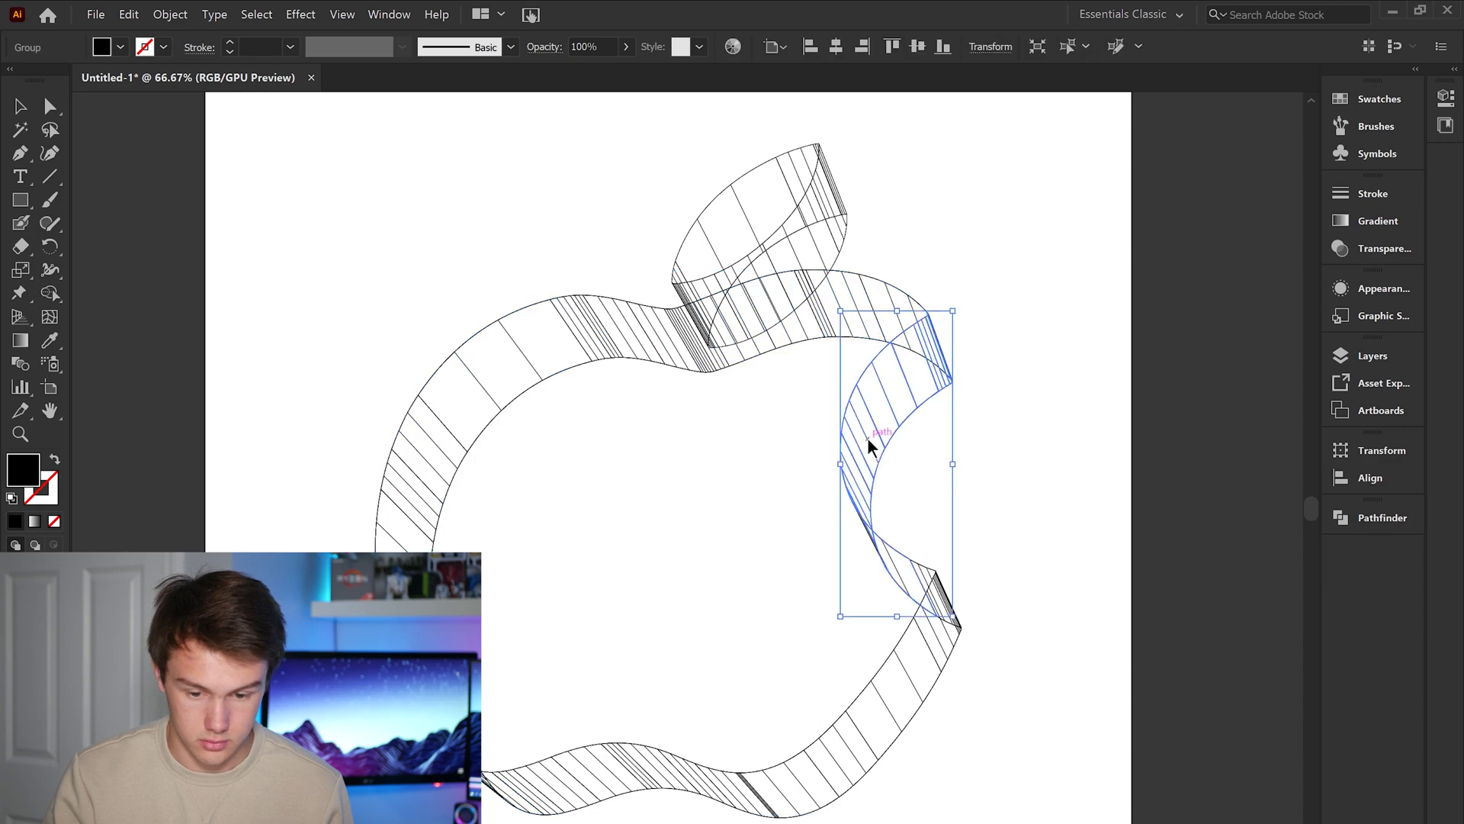
pyautogui.click(902, 661)
# - Release the clipping masks on the leaf pieces
pyautogui.rightClick(791, 240)
pyautogui.click(870, 375)
pyautogui.rightClick(716, 199)
pyautogui.click(798, 333)
pyautogui.rightClick(826, 227)
pyautogui.click(906, 362)
pyautogui.click(816, 214)
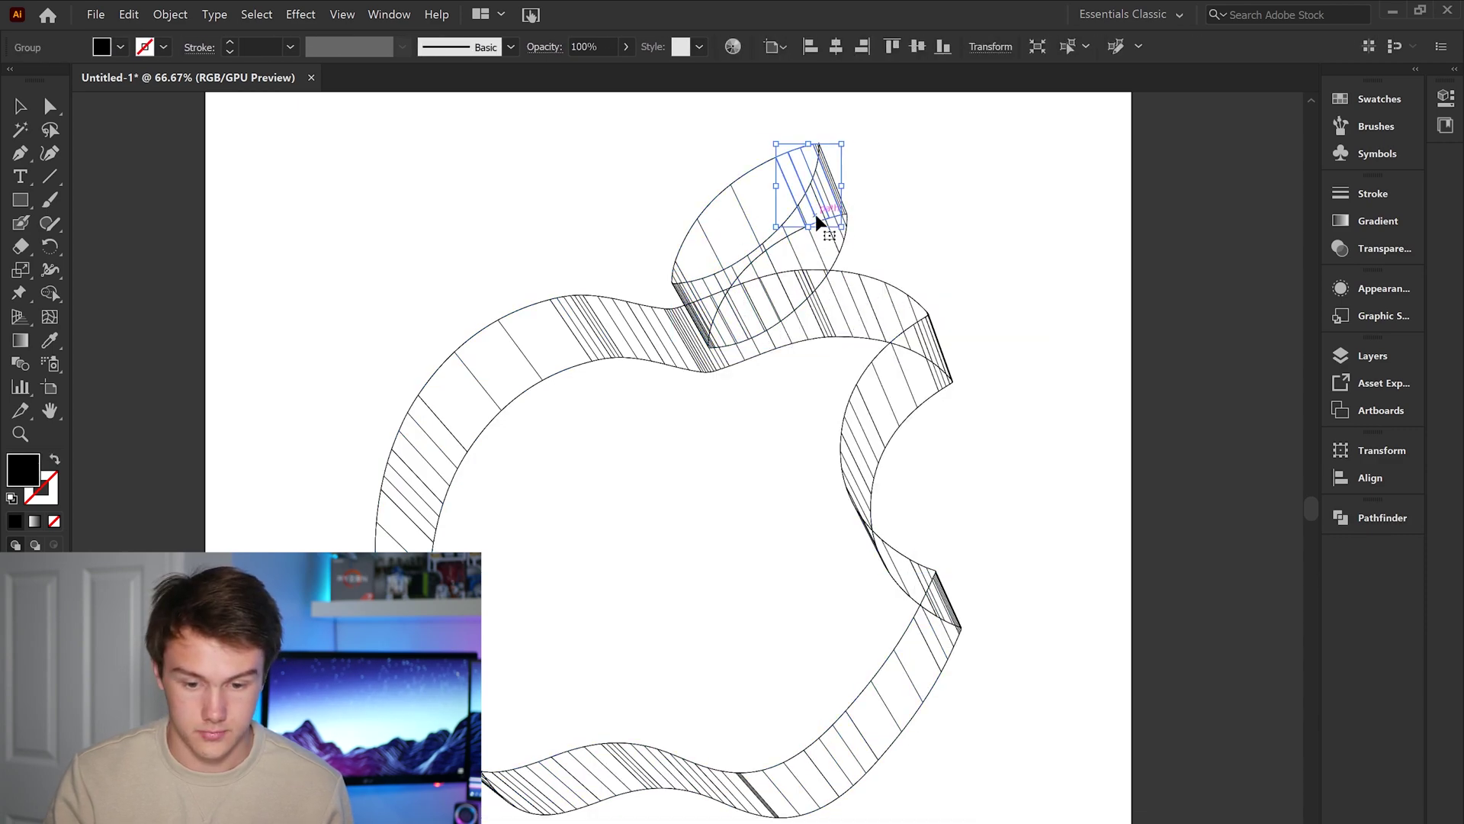
pyautogui.click(887, 314)
# - Select all apple paths and ungroup the arc piece
pyautogui.hotkey('ctrl', 'a')
pyautogui.click(50, 293)
pyautogui.press('v')
pyautogui.click(643, 424)
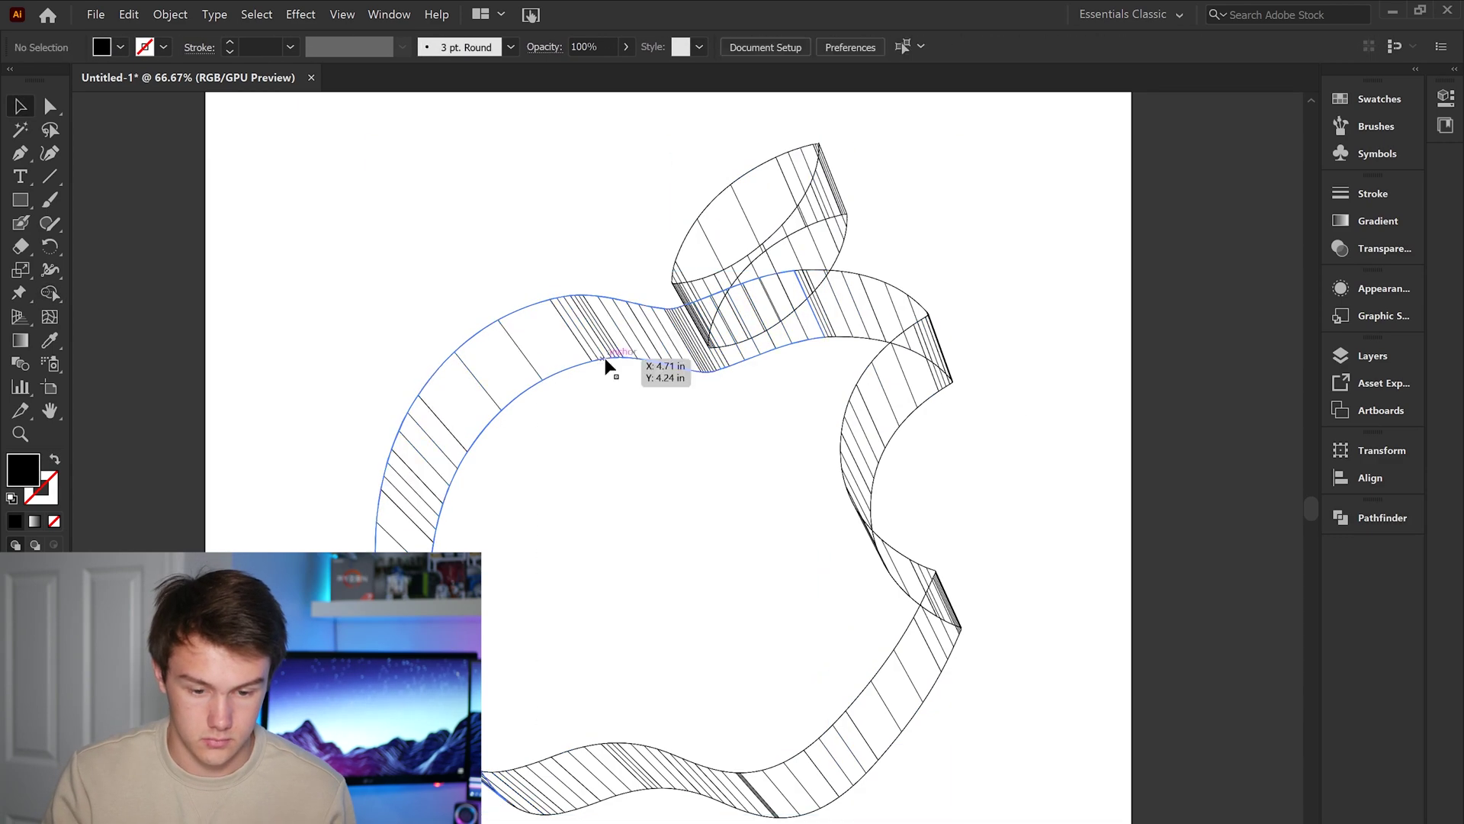
pyautogui.rightClick(591, 330)
pyautogui.click(679, 457)
# - Select the whole apple, toggling between the Shape Builder and Selection tools
pyautogui.hotkey('ctrl', 'a')
pyautogui.hotkey('shift', 'm')
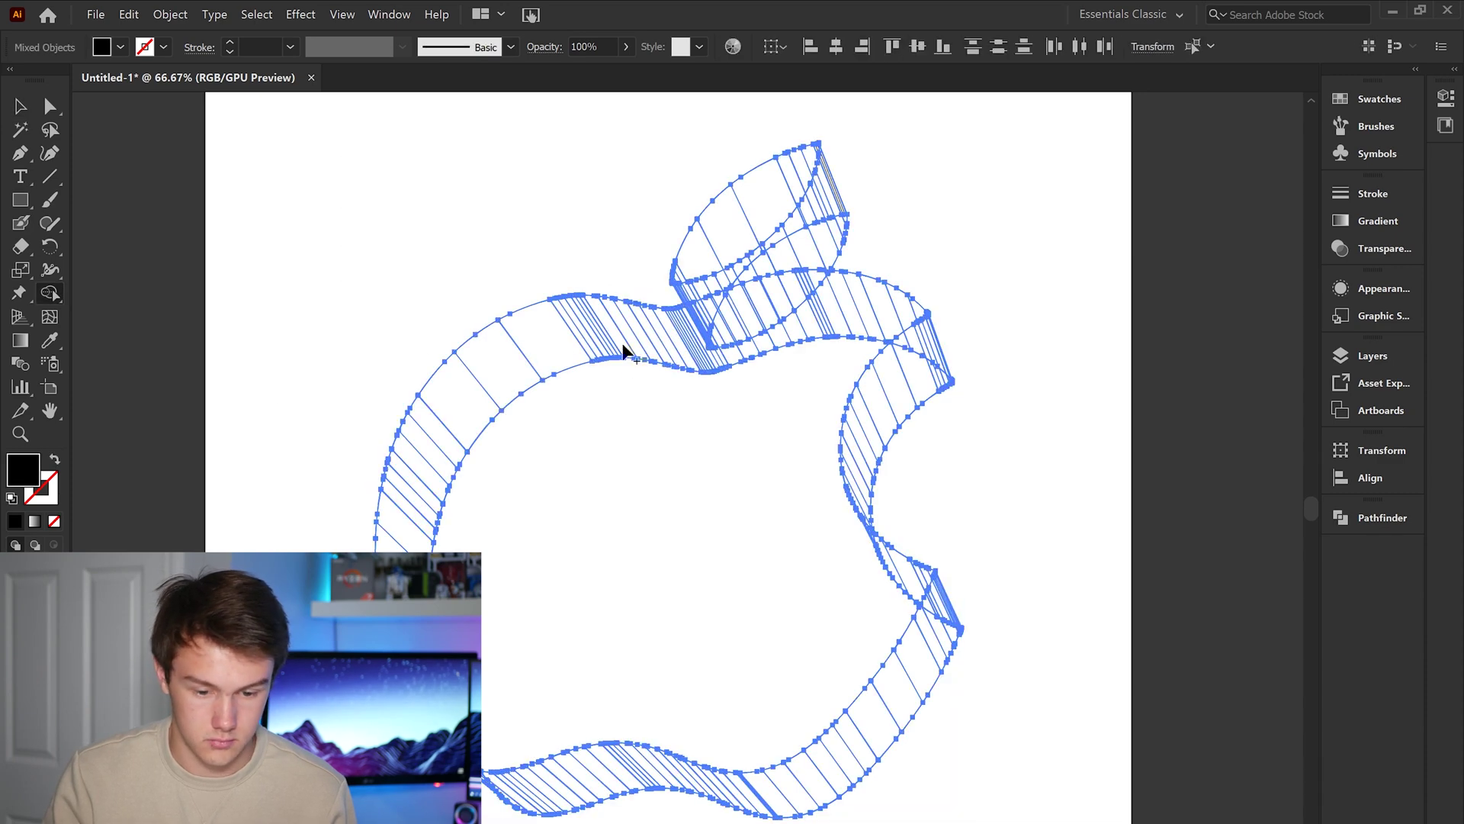
pyautogui.press('v')
pyautogui.moveTo(326, 222); pyautogui.dragTo(955, 799)
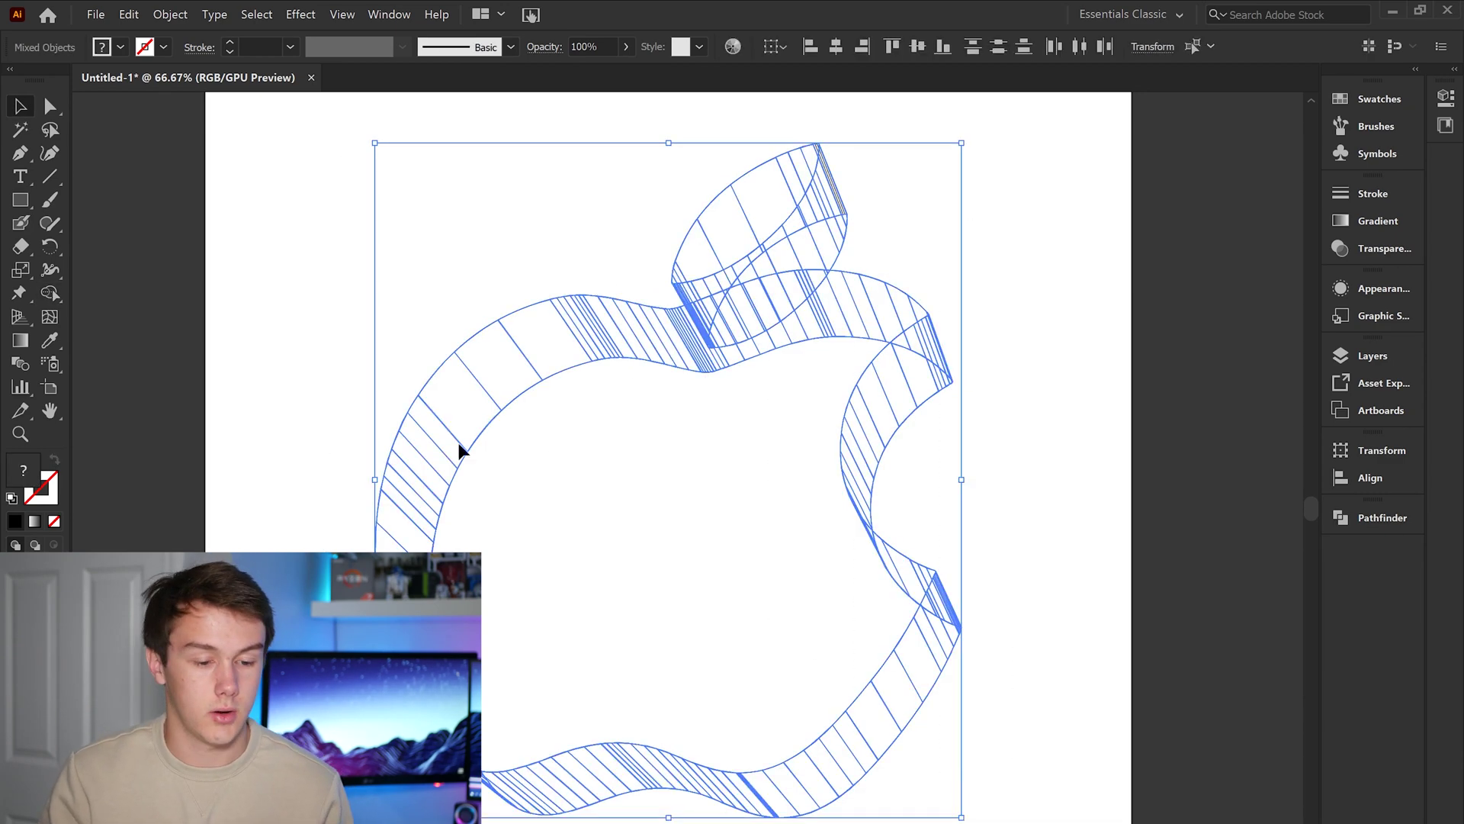
pyautogui.click(51, 295)
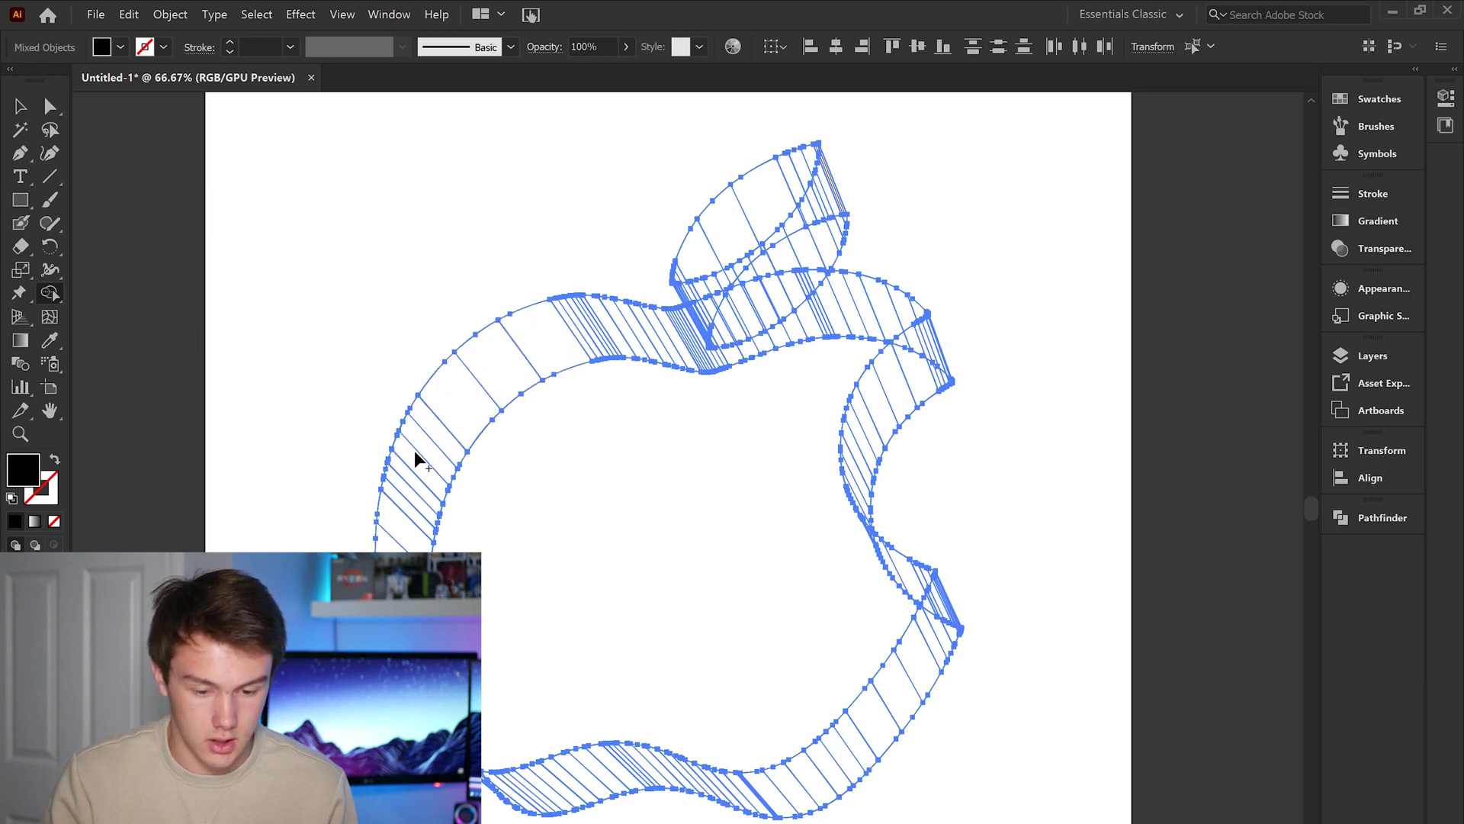
pyautogui.press('v')
pyautogui.click(325, 209)
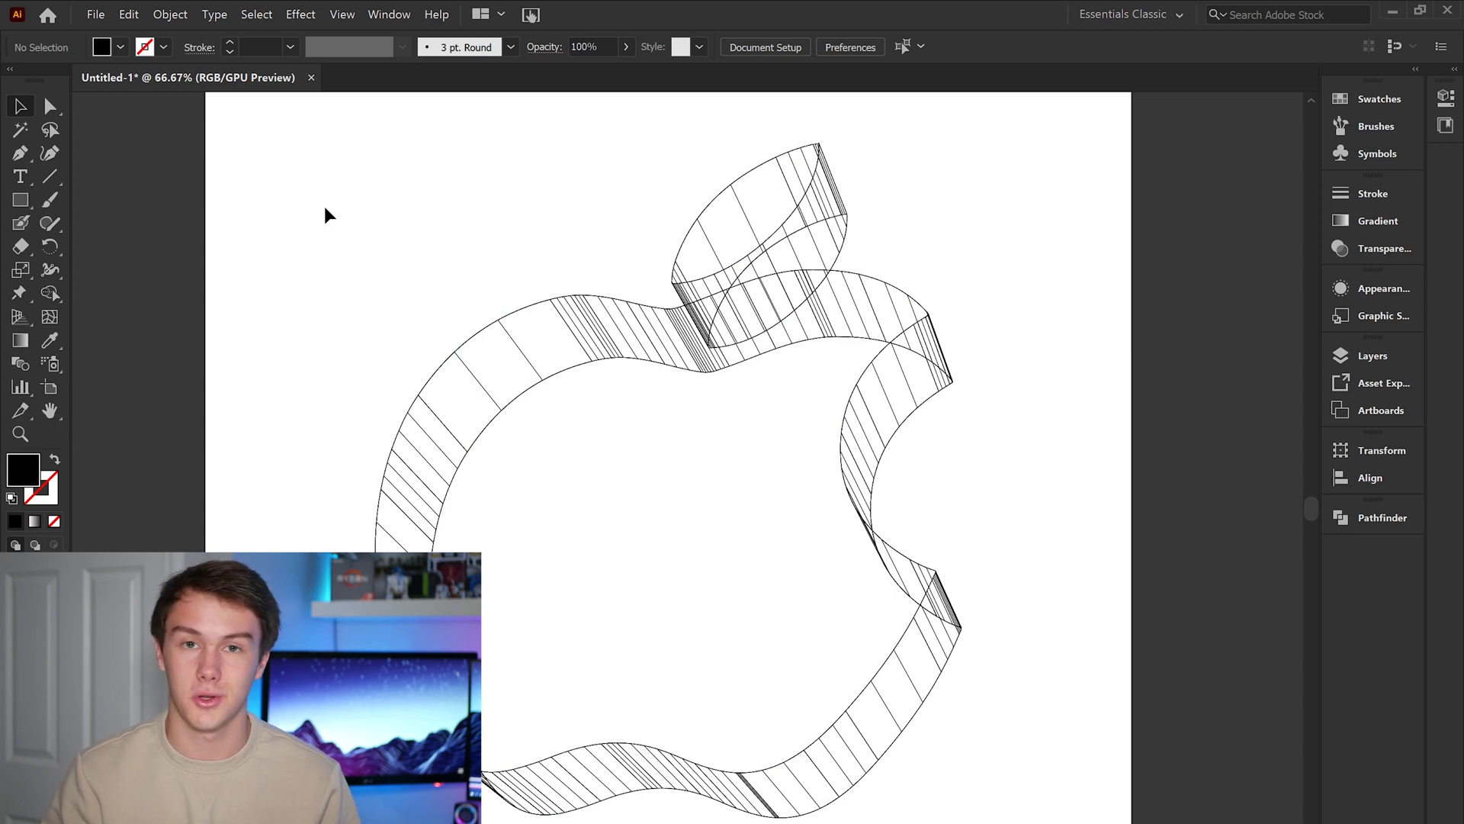
# - Ungroup the strip groups inside the apple
pyautogui.click(582, 334)
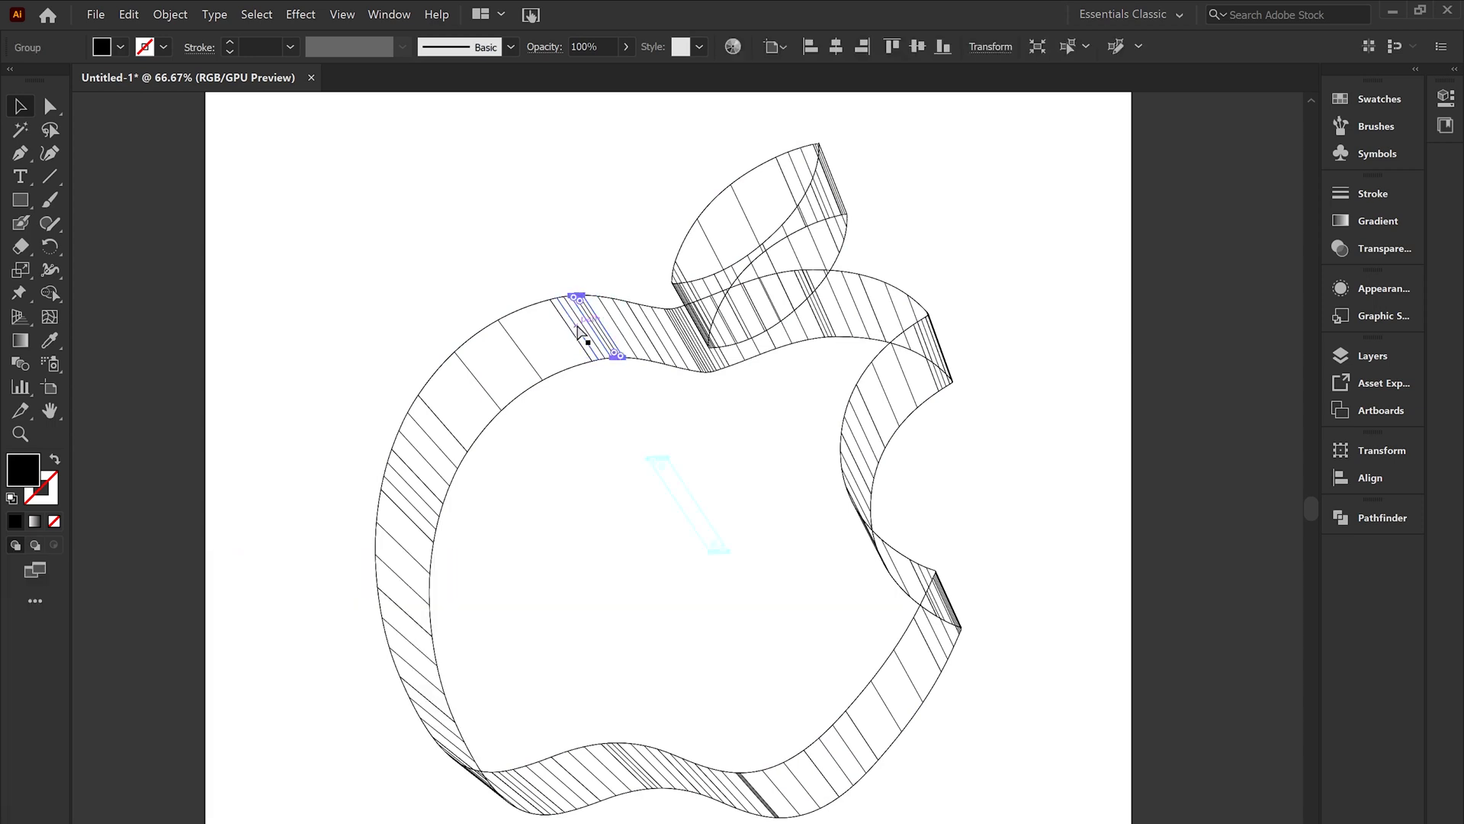
pyautogui.scroll(2, 582, 335)
pyautogui.rightClick(648, 516)
pyautogui.click(716, 647)
pyautogui.rightClick(622, 510)
pyautogui.click(691, 642)
pyautogui.click(661, 497)
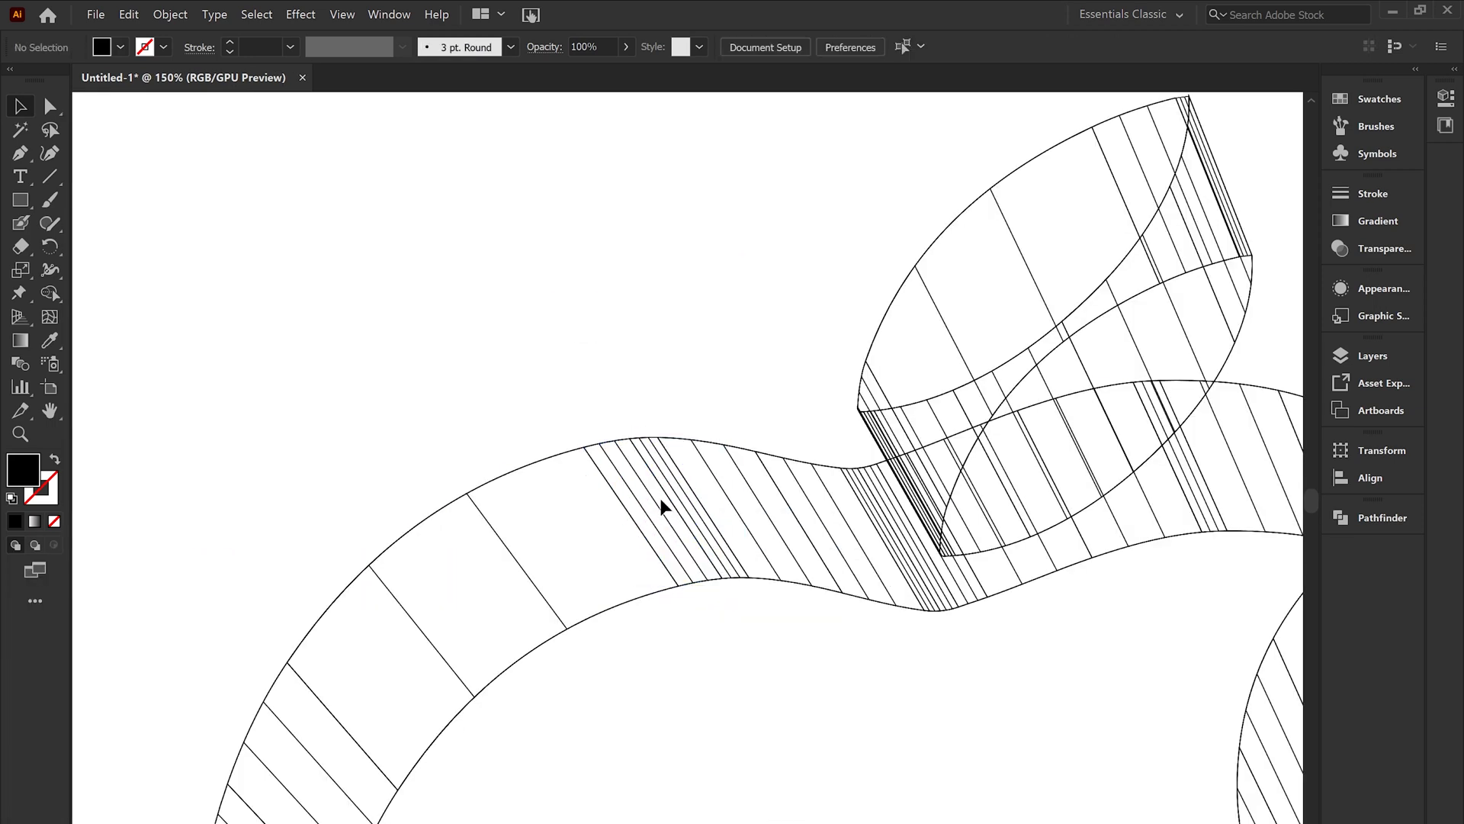
# - Ungroup the remaining small strip groups in the apple's bands
pyautogui.moveTo(584, 343); pyautogui.dragTo(489, 549)
pyautogui.hotkey('shift', 'm')
pyautogui.press('v')
pyautogui.click(711, 542)
pyautogui.rightClick(727, 553)
pyautogui.click(778, 688)
pyautogui.rightClick(720, 526)
pyautogui.click(771, 665)
pyautogui.rightClick(805, 540)
pyautogui.click(919, 724)
# - Ungroup the leaf ring and its smaller leaf group, then check the band segments
pyautogui.moveTo(1118, 300); pyautogui.dragTo(752, 419)
pyautogui.rightClick(752, 418)
pyautogui.click(808, 552)
pyautogui.click(957, 404)
pyautogui.rightClick(845, 402)
pyautogui.click(924, 532)
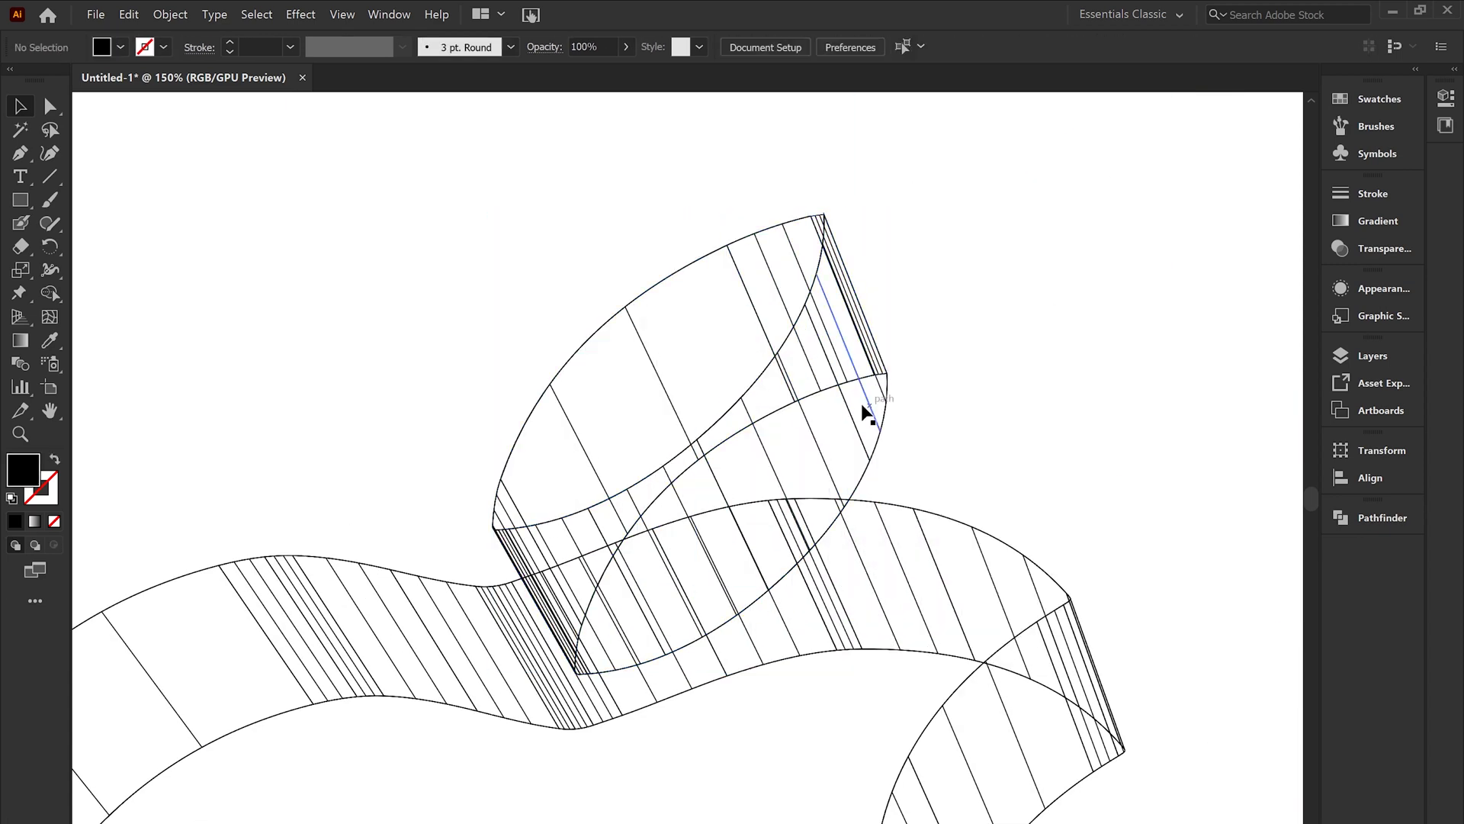
pyautogui.click(648, 513)
pyautogui.click(516, 562)
pyautogui.click(519, 548)
# - Select all the apple artwork and expand it into paths with Object > Expand
pyautogui.hotkey('ctrl', '-')
pyautogui.hotkey('ctrl', '-')
pyautogui.hotkey('ctrl', '-')
pyautogui.moveTo(318, 298); pyautogui.dragTo(827, 808)
pyautogui.click(170, 14)
pyautogui.click(229, 206)
pyautogui.click(170, 14)
pyautogui.click(218, 206)
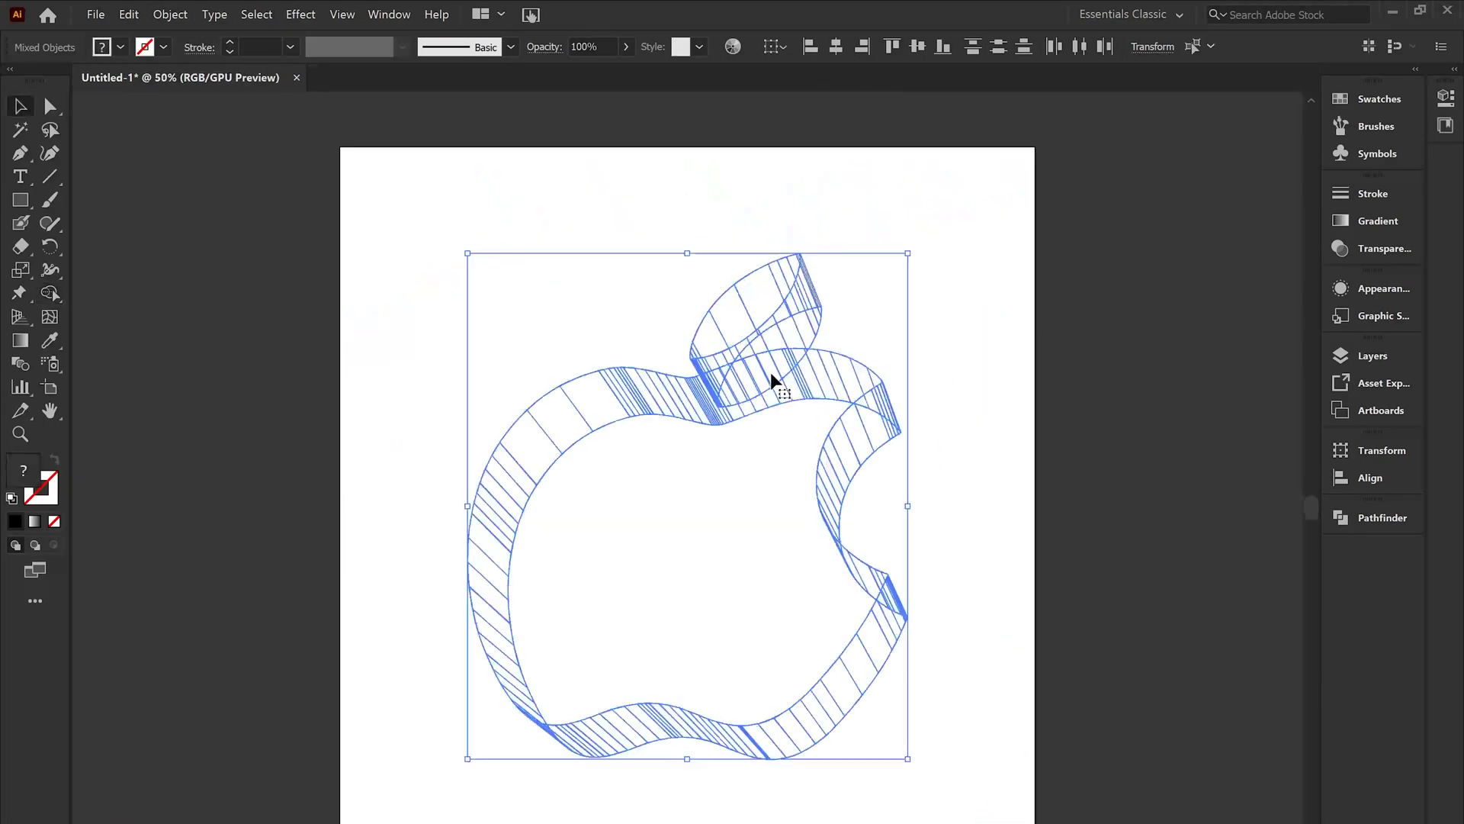
pyautogui.click(938, 421)
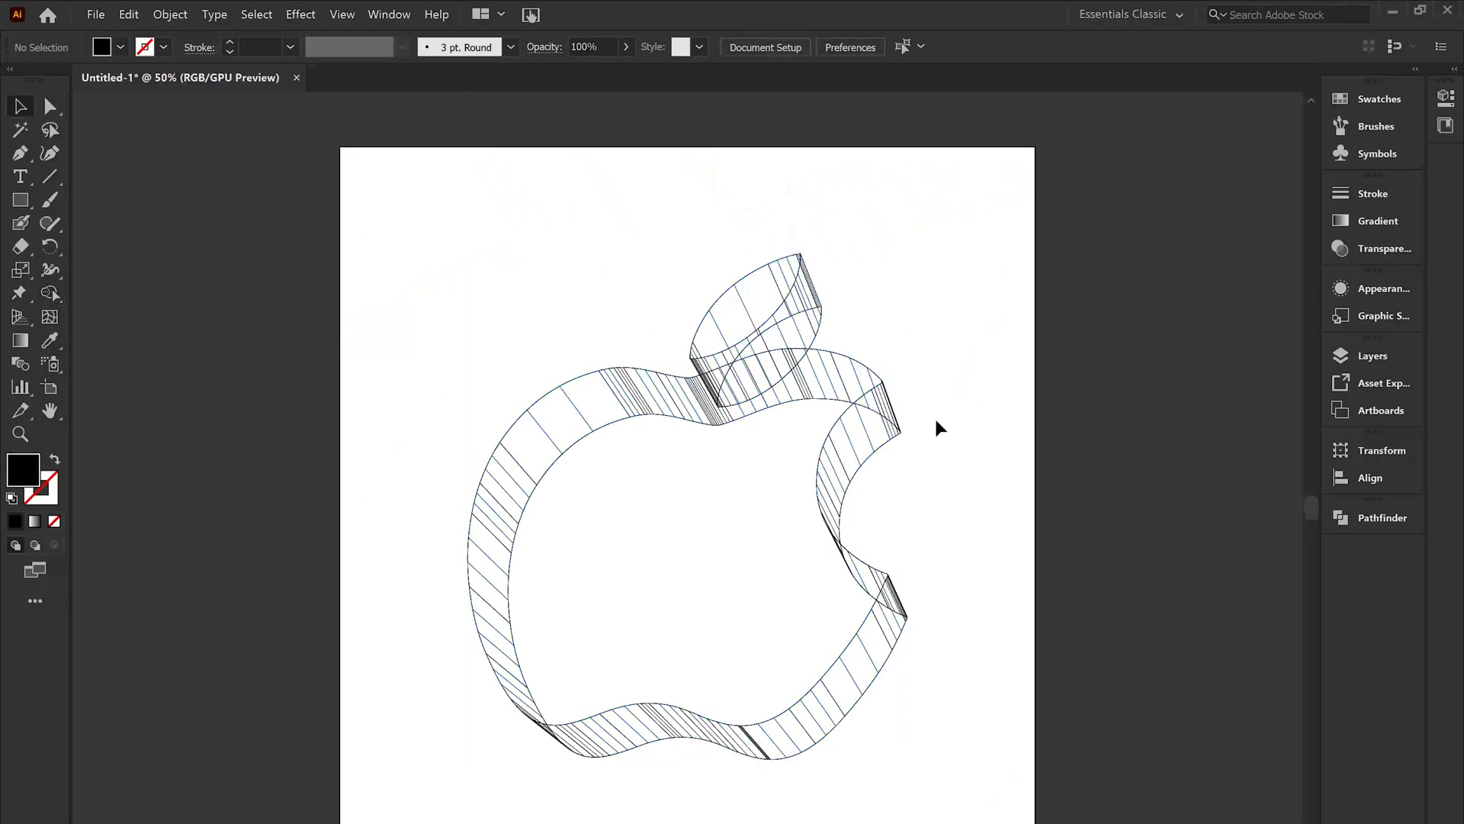
# - With the apple artwork selected in Shape Builder, merge the lower-left and left strip regions into the face
pyautogui.moveTo(985, 819); pyautogui.dragTo(418, 238)
pyautogui.hotkey('ctrl', '+')
pyautogui.hotkey('ctrl', '+')
pyautogui.hotkey('ctrl', '+')
pyautogui.press('+')
pyautogui.hotkey('shift', 'm')
pyautogui.moveTo(799, 509)
pyautogui.mouseDown()
pyautogui.moveTo(549, 321)
pyautogui.moveTo(939, 443)
pyautogui.mouseUp()
pyautogui.hotkey('ctrl', '-')
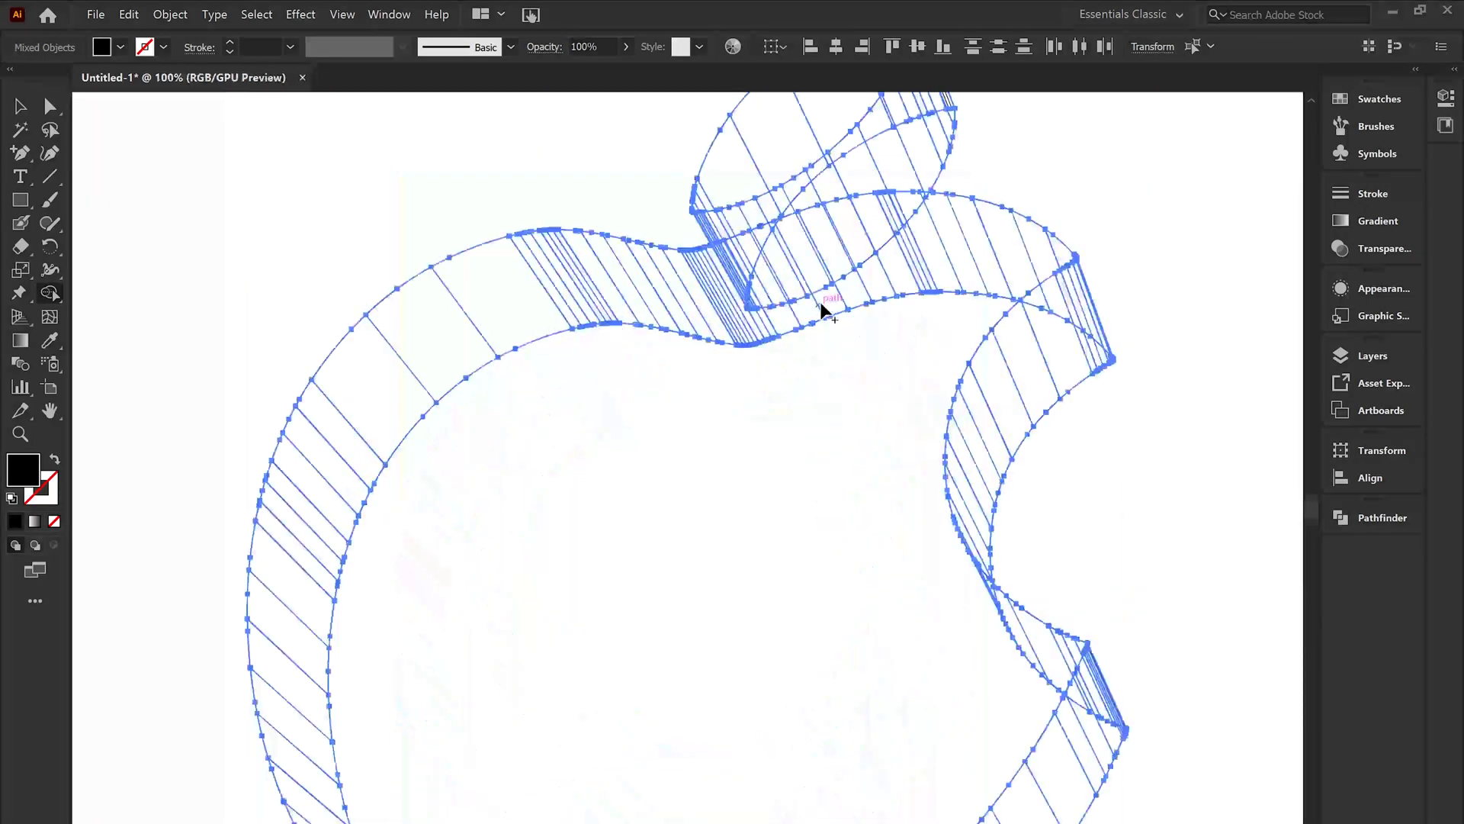
pyautogui.moveTo(592, 687); pyautogui.dragTo(694, 460)
pyautogui.hotkey('ctrl', '+')
pyautogui.hotkey('ctrl', '+')
pyautogui.moveTo(418, 816)
pyautogui.mouseDown()
pyautogui.moveTo(696, 457)
pyautogui.moveTo(799, 485)
pyautogui.mouseUp()
pyautogui.moveTo(772, 526)
pyautogui.mouseDown()
pyautogui.moveTo(639, 521)
pyautogui.moveTo(551, 245)
pyautogui.mouseUp()
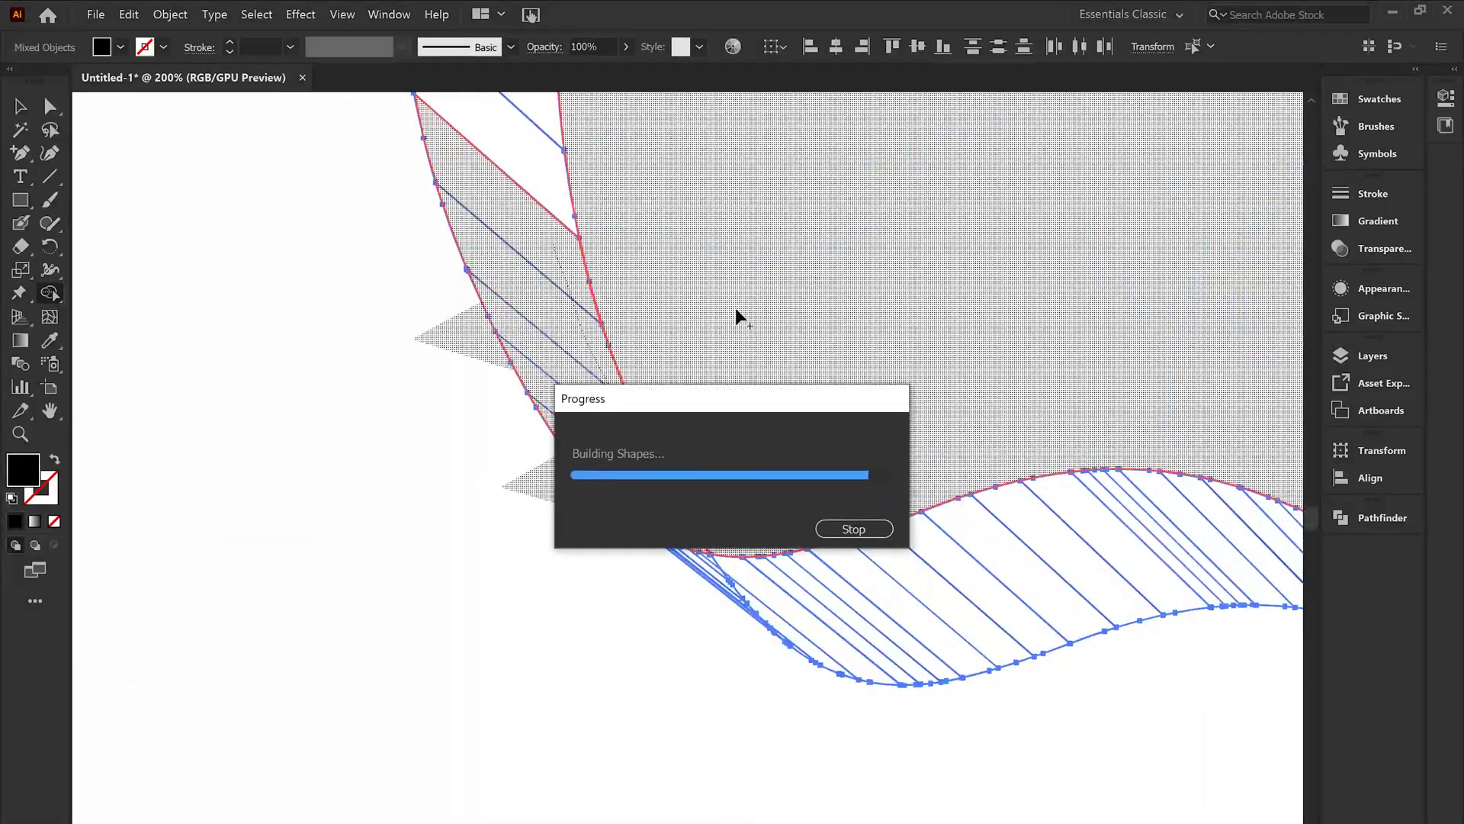
pyautogui.moveTo(710, 229); pyautogui.dragTo(688, 746)
# - Merge the upper strip, right-hand regions and remaining slivers so the apple face is one black region
pyautogui.moveTo(656, 732); pyautogui.dragTo(560, 216)
pyautogui.moveTo(678, 242); pyautogui.dragTo(560, 690)
pyautogui.moveTo(559, 690)
pyautogui.mouseDown()
pyautogui.moveTo(1111, 236)
pyautogui.moveTo(1100, 276)
pyautogui.mouseUp()
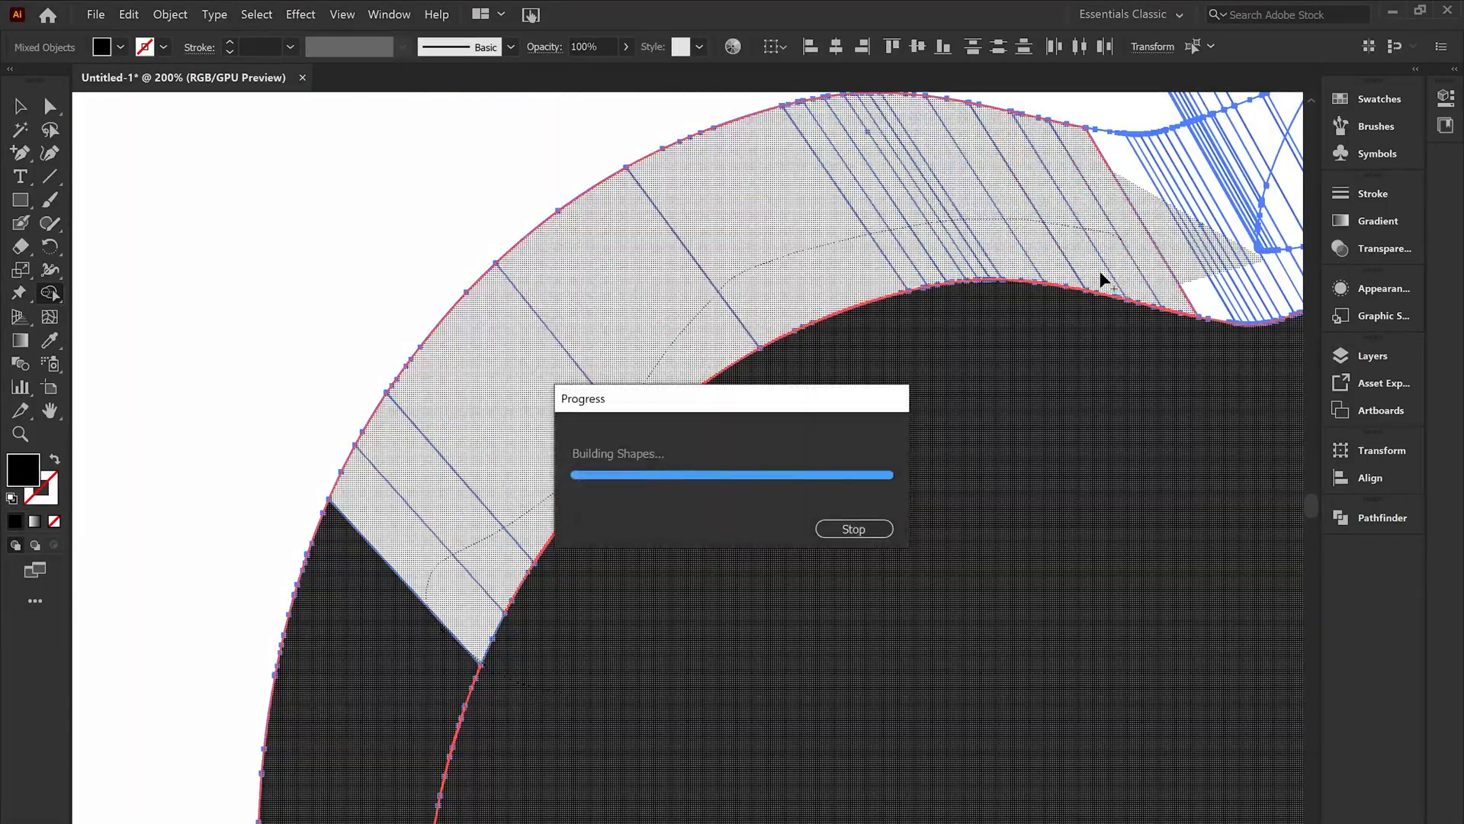
pyautogui.moveTo(1140, 372)
pyautogui.mouseDown()
pyautogui.moveTo(450, 608)
pyautogui.moveTo(1147, 354)
pyautogui.moveTo(812, 287)
pyautogui.moveTo(598, 386)
pyautogui.moveTo(650, 330)
pyautogui.mouseUp()
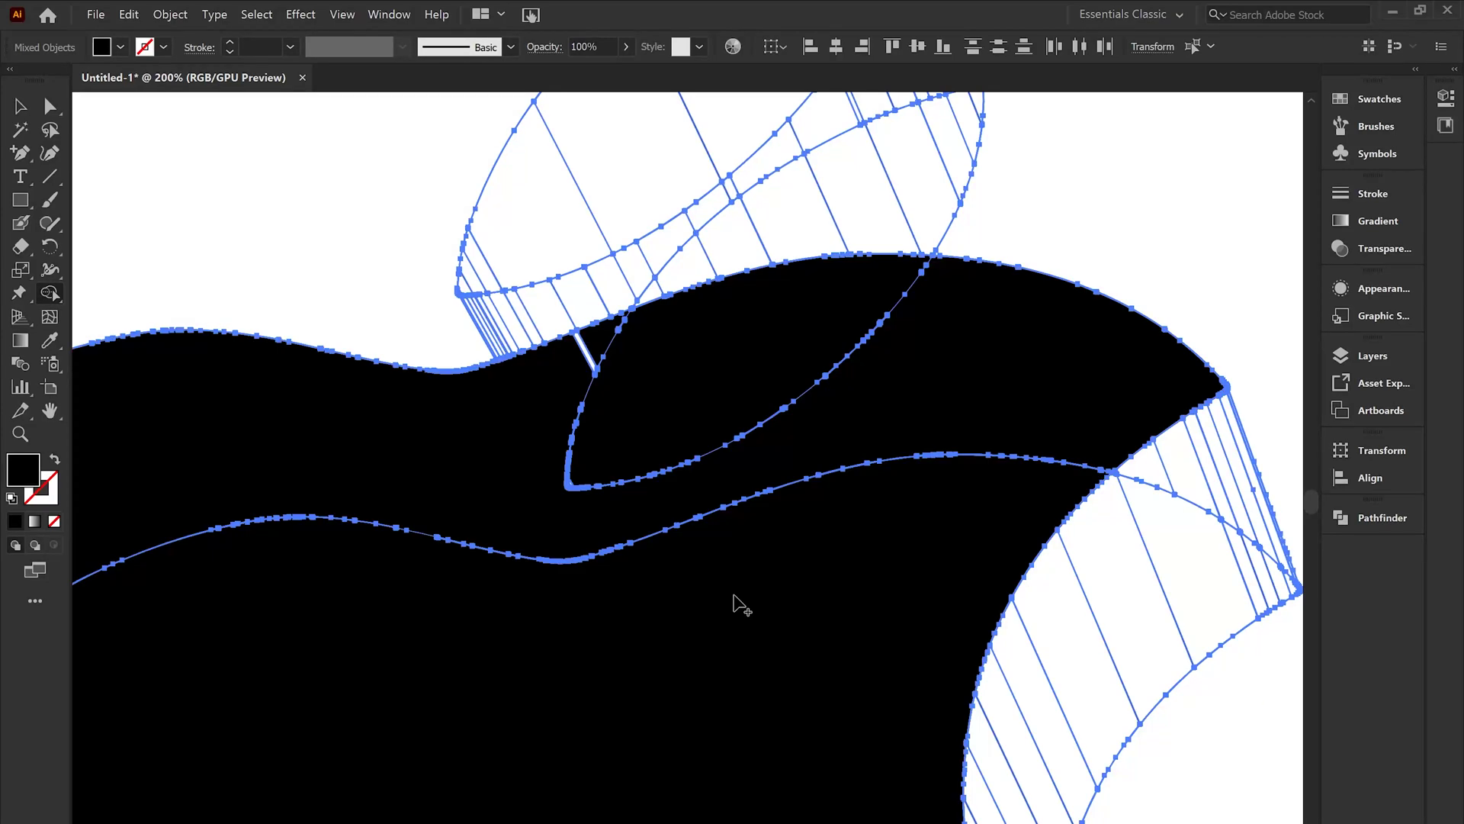
pyautogui.click(695, 503)
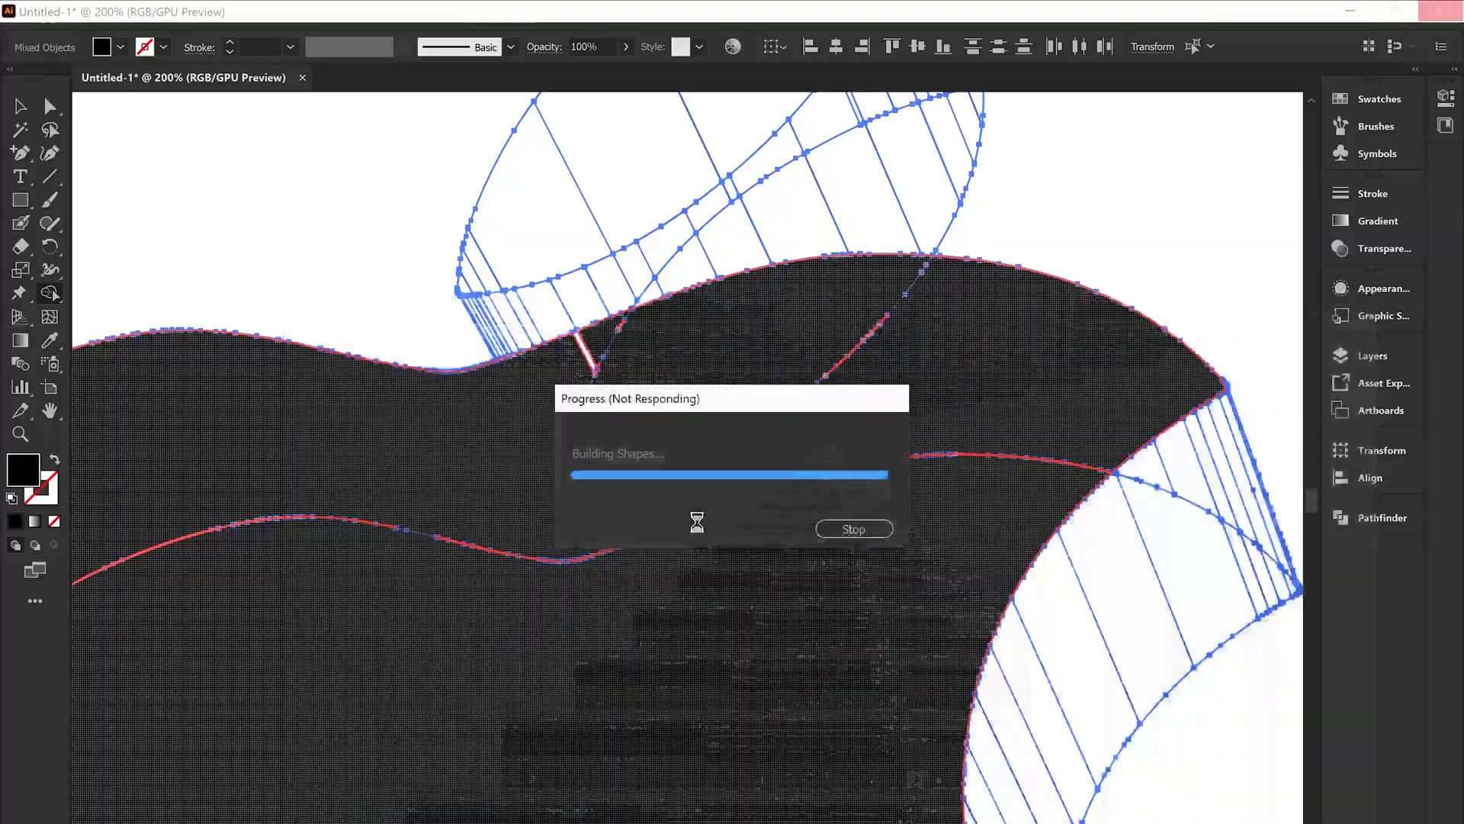
pyautogui.moveTo(587, 349); pyautogui.dragTo(610, 364)
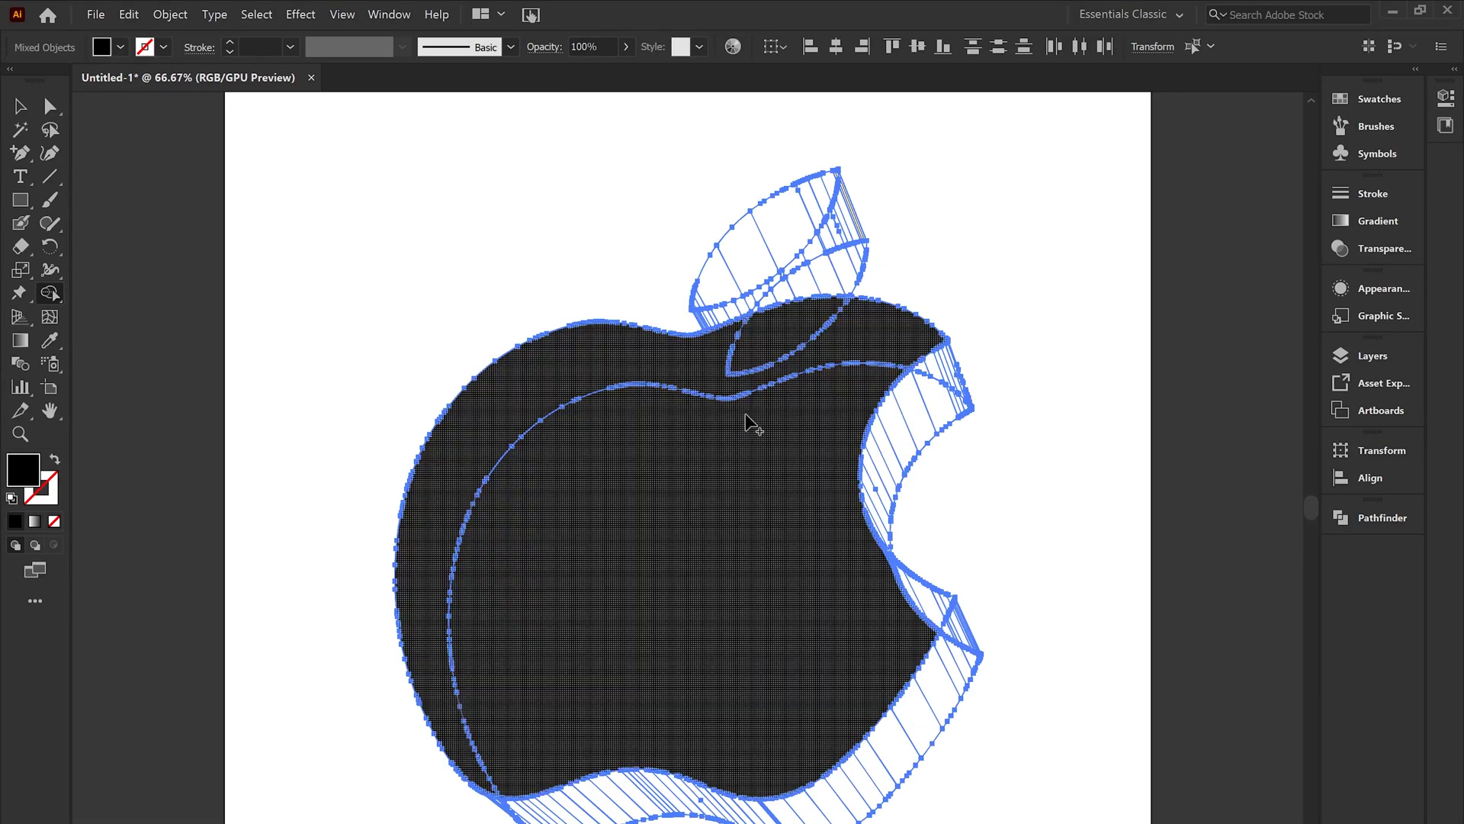
pyautogui.click(746, 418)
# - Release the apple face's compound path
pyautogui.press('v')
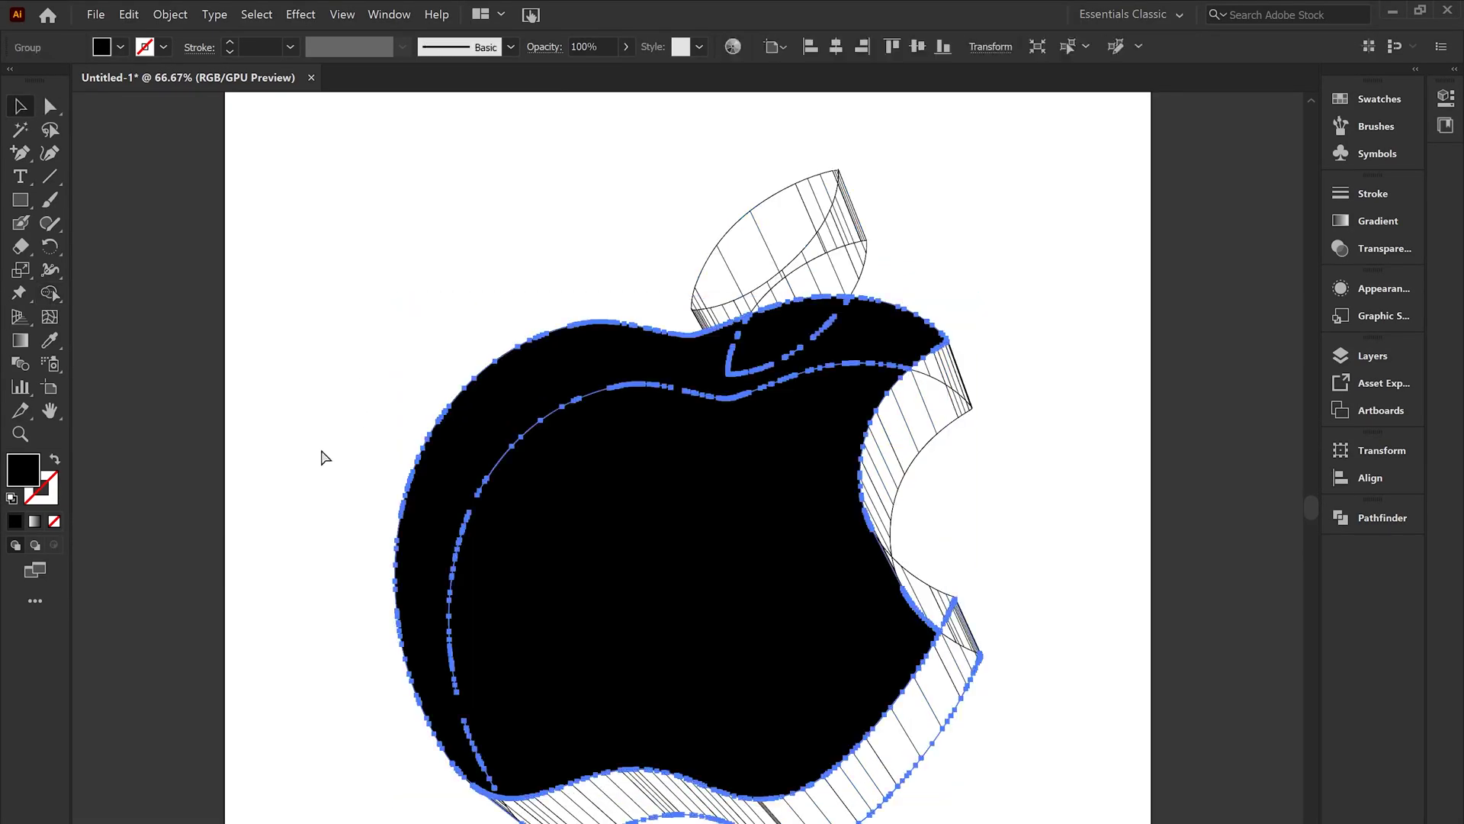
pyautogui.click(321, 458)
pyautogui.click(599, 557)
pyautogui.rightClick(597, 552)
pyautogui.click(706, 634)
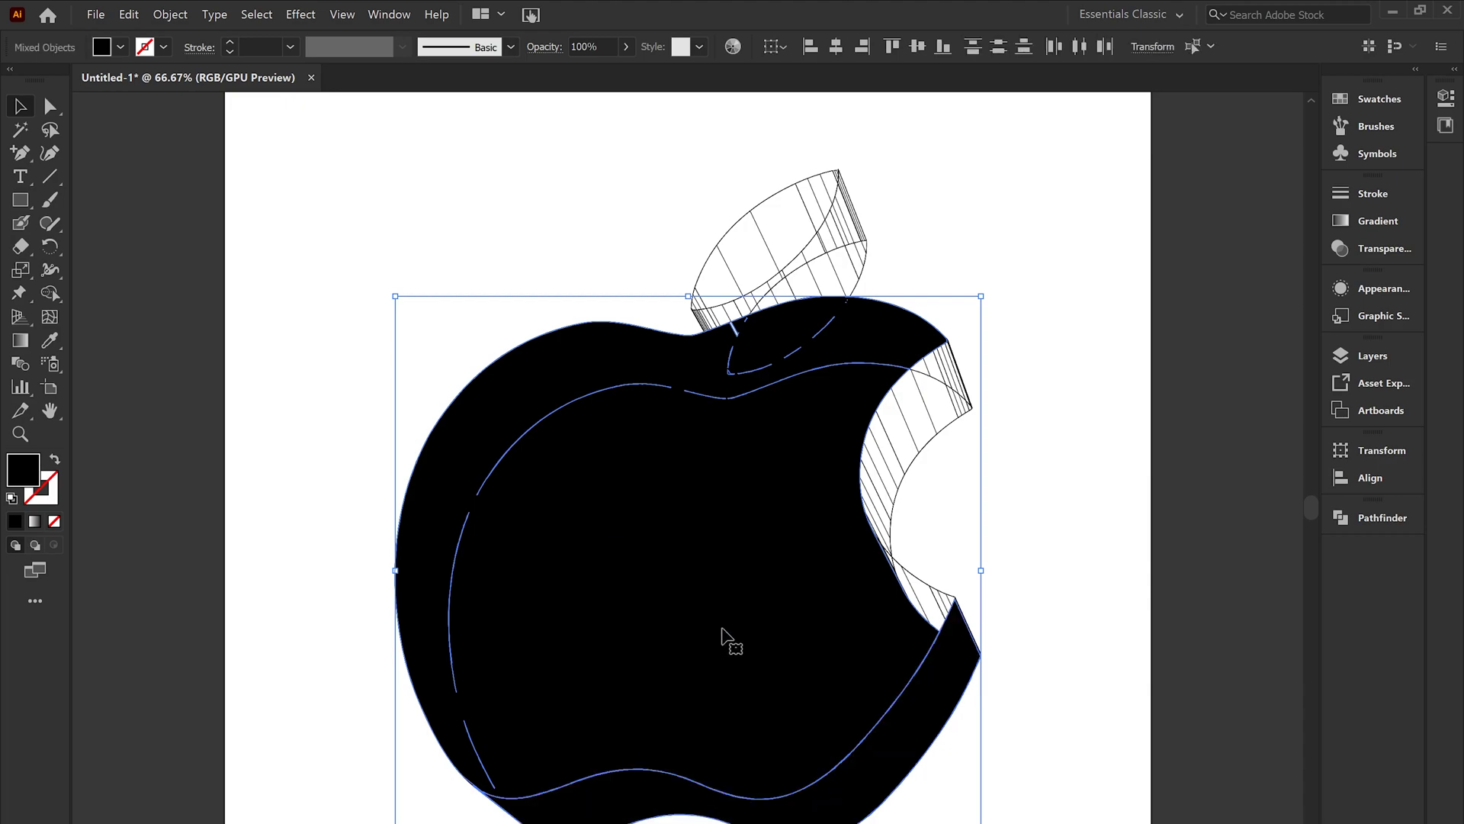
# - Delete the two stray inner arc lines, then briefly isolate the apple face and exit
pyautogui.click(335, 488)
pyautogui.click(504, 455)
pyautogui.press('Delete')
pyautogui.click(450, 623)
pyautogui.press('Delete')
pyautogui.rightClick(758, 392)
pyautogui.click(838, 489)
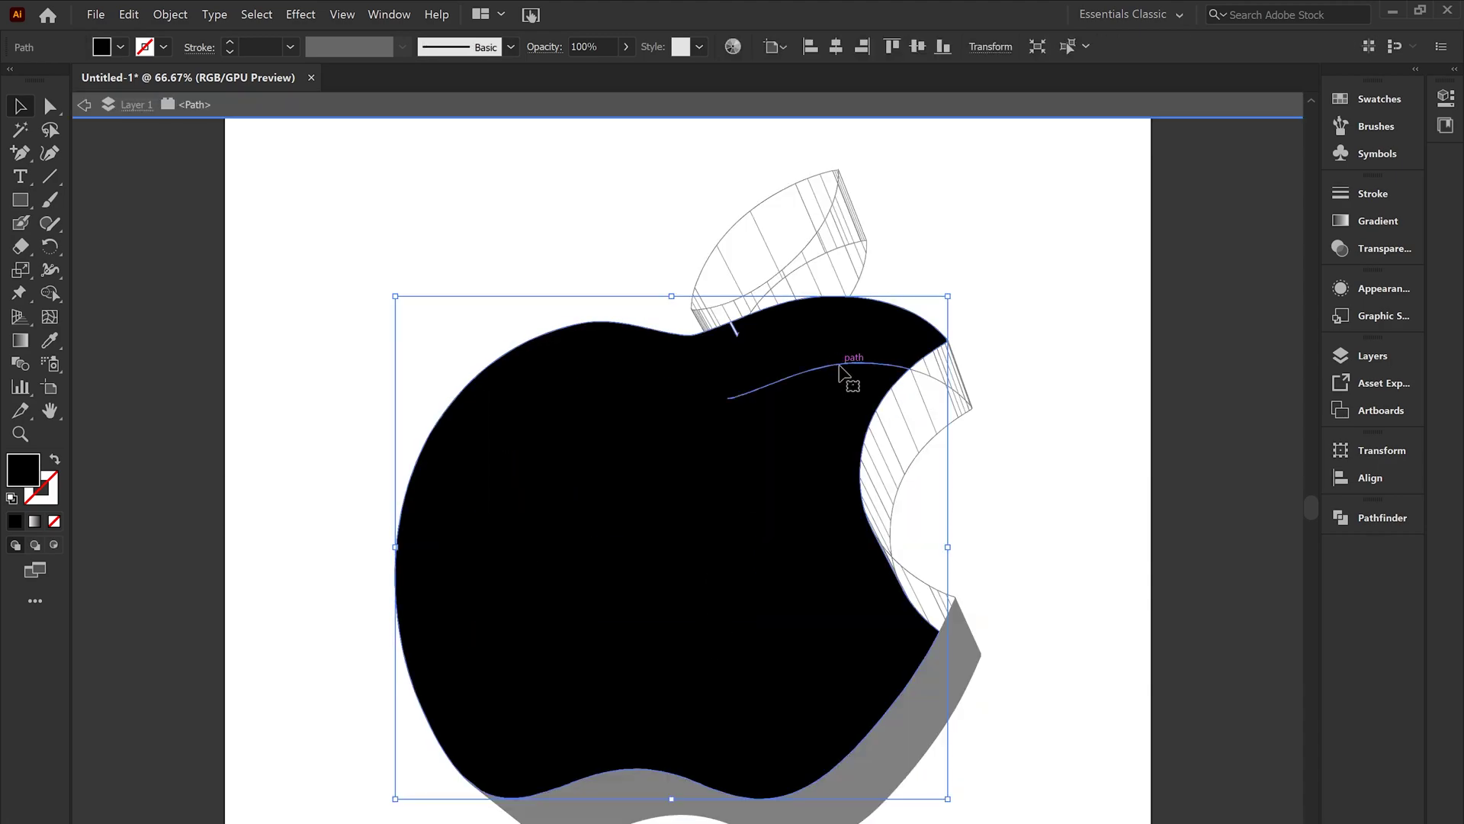
pyautogui.doubleClick(1063, 369)
# - Using Shape Builder on the whole apple, merge the leaf's regions and inner regions into one shape
pyautogui.moveTo(317, 180)
pyautogui.mouseDown()
pyautogui.moveTo(941, 819)
pyautogui.moveTo(983, 821)
pyautogui.mouseUp()
pyautogui.hotkey('shift', 'm')
pyautogui.hotkey('ctrl', '+')
pyautogui.hotkey('ctrl', '+')
pyautogui.moveTo(680, 205); pyautogui.dragTo(533, 523)
pyautogui.click(782, 444)
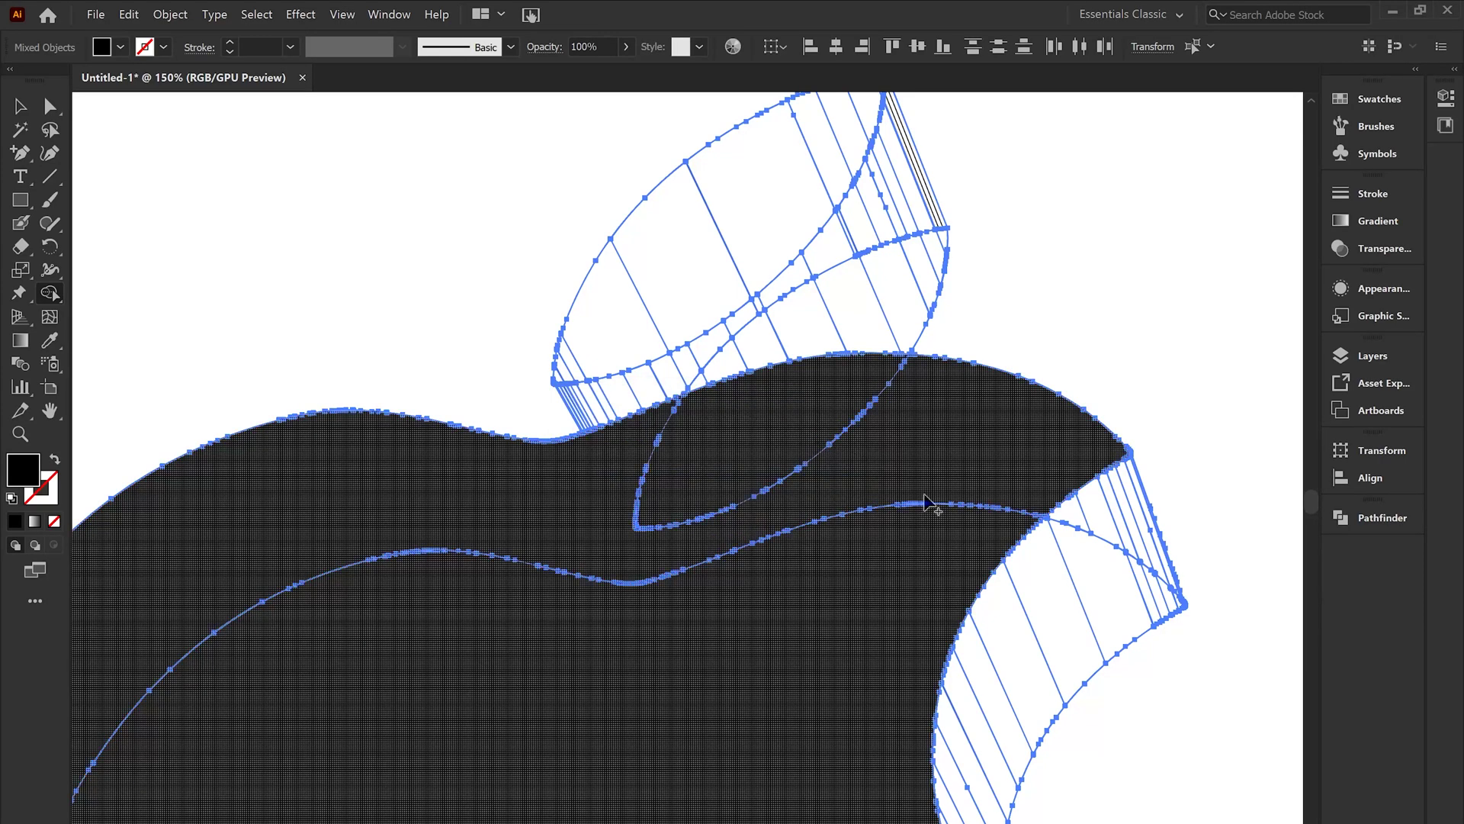
pyautogui.hotkey('ctrl', '+')
pyautogui.hotkey('ctrl', '+')
pyautogui.moveTo(687, 176); pyautogui.dragTo(775, 408)
pyautogui.moveTo(1137, 229); pyautogui.dragTo(816, 700)
pyautogui.moveTo(926, 255)
pyautogui.mouseDown()
pyautogui.moveTo(724, 428)
pyautogui.moveTo(333, 692)
pyautogui.moveTo(529, 562)
pyautogui.moveTo(951, 448)
pyautogui.mouseUp()
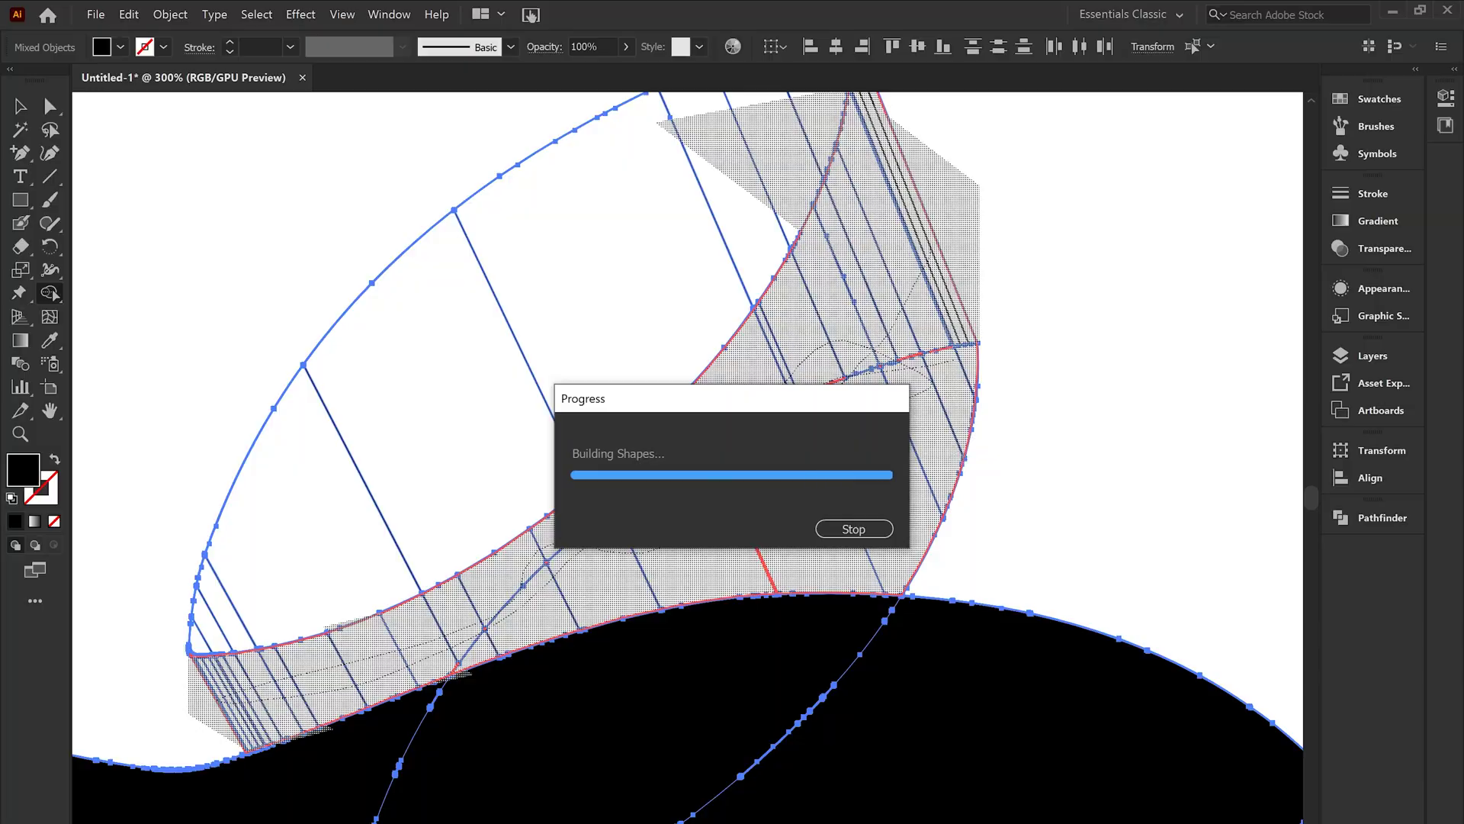
pyautogui.moveTo(863, 647); pyautogui.dragTo(1110, 815)
pyautogui.moveTo(456, 795); pyautogui.dragTo(1089, 211)
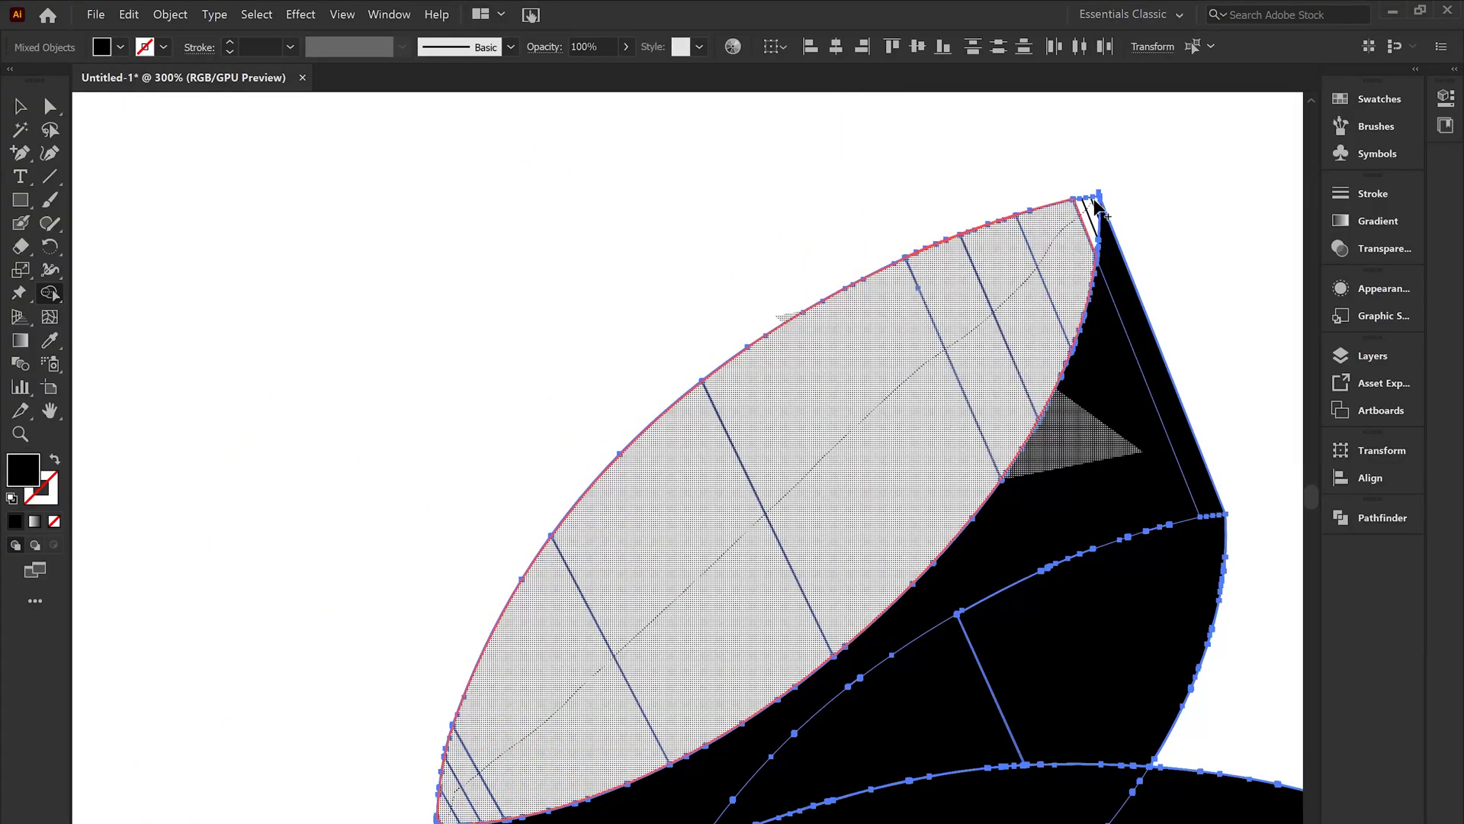
# - Merge another leaf region and apply a context-menu command to the leaf strip group
pyautogui.hotkey('ctrl', '-')
pyautogui.click(1095, 294)
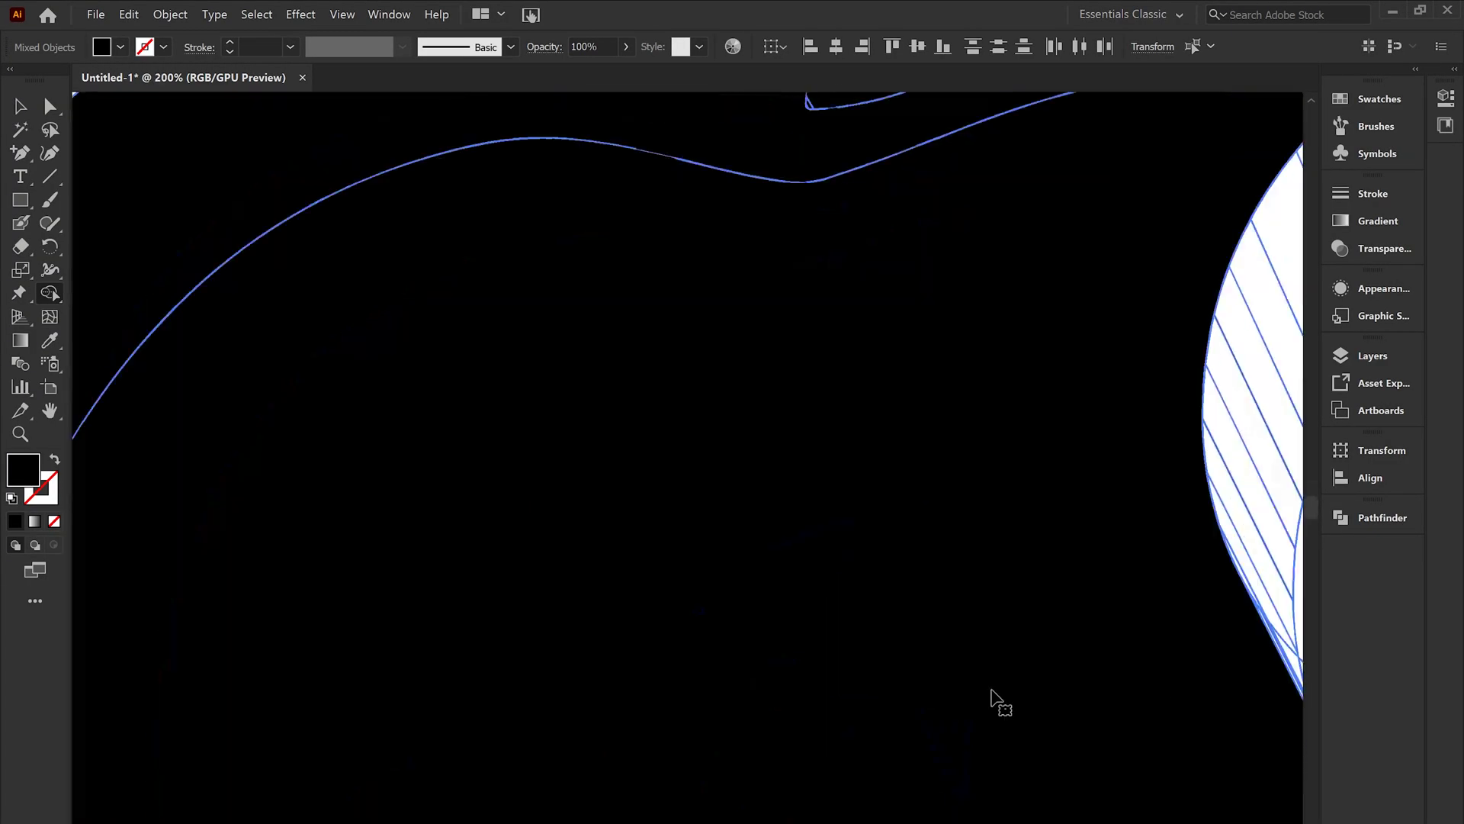
pyautogui.hotkey('ctrl', '+')
pyautogui.moveTo(991, 191); pyautogui.dragTo(579, 686)
pyautogui.click(745, 248)
pyautogui.press('v')
pyautogui.click(961, 312)
pyautogui.rightClick(790, 230)
pyautogui.click(885, 351)
# - Merge the leaf's thin side strips into one solid black shape
pyautogui.moveTo(1014, 152); pyautogui.dragTo(549, 809)
pyautogui.hotkey('shift', 'm')
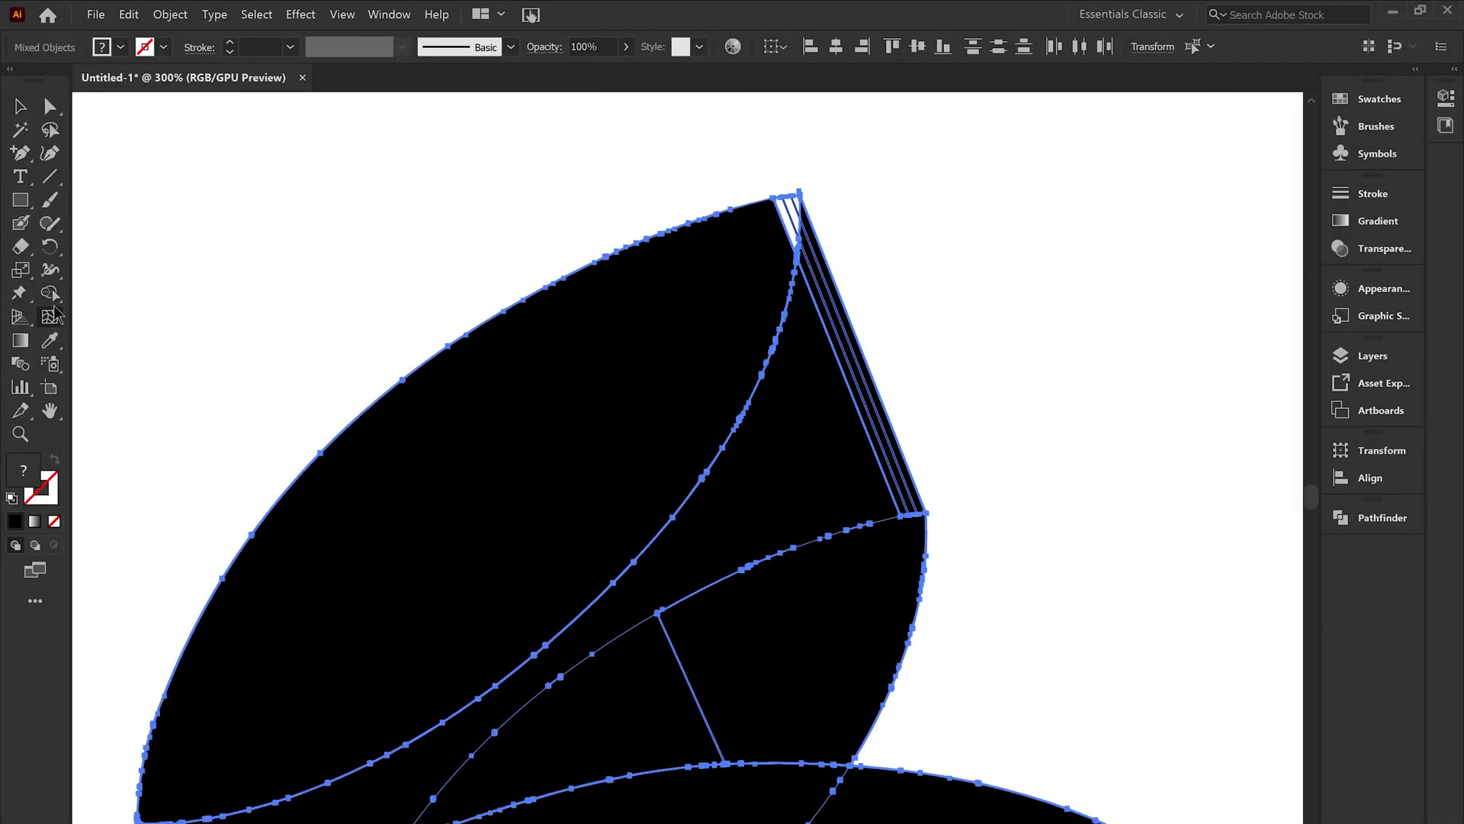
pyautogui.moveTo(656, 359); pyautogui.dragTo(965, 210)
pyautogui.press('v')
pyautogui.click(1001, 305)
pyautogui.hotkey('ctrl', 'a')
pyautogui.hotkey('shift', 'm')
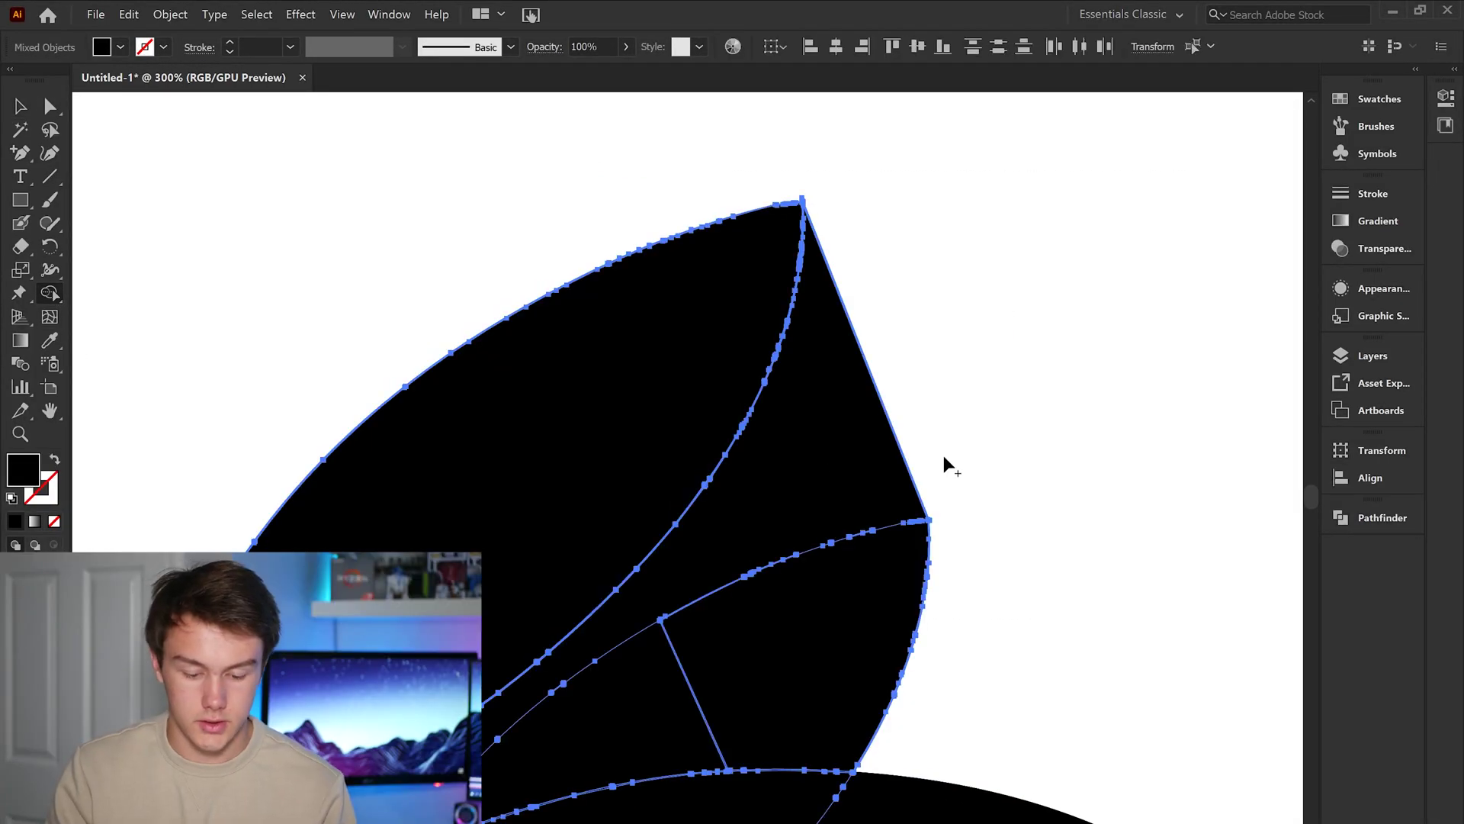
# - Ungroup the leaf group and release the leaf's compound path
pyautogui.press('v')
pyautogui.click(967, 658)
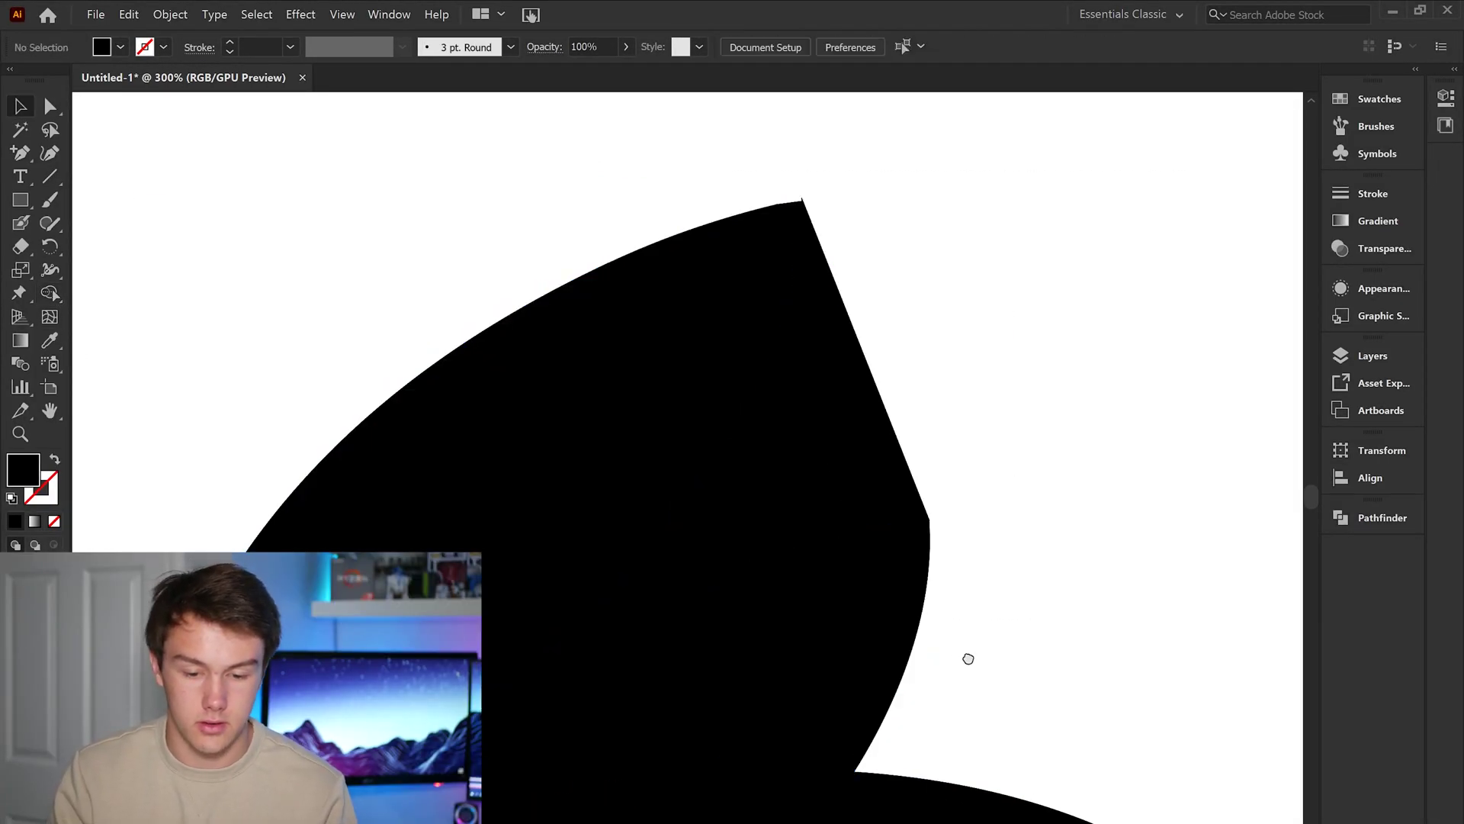
pyautogui.moveTo(967, 658); pyautogui.dragTo(1139, 454)
pyautogui.click(981, 425)
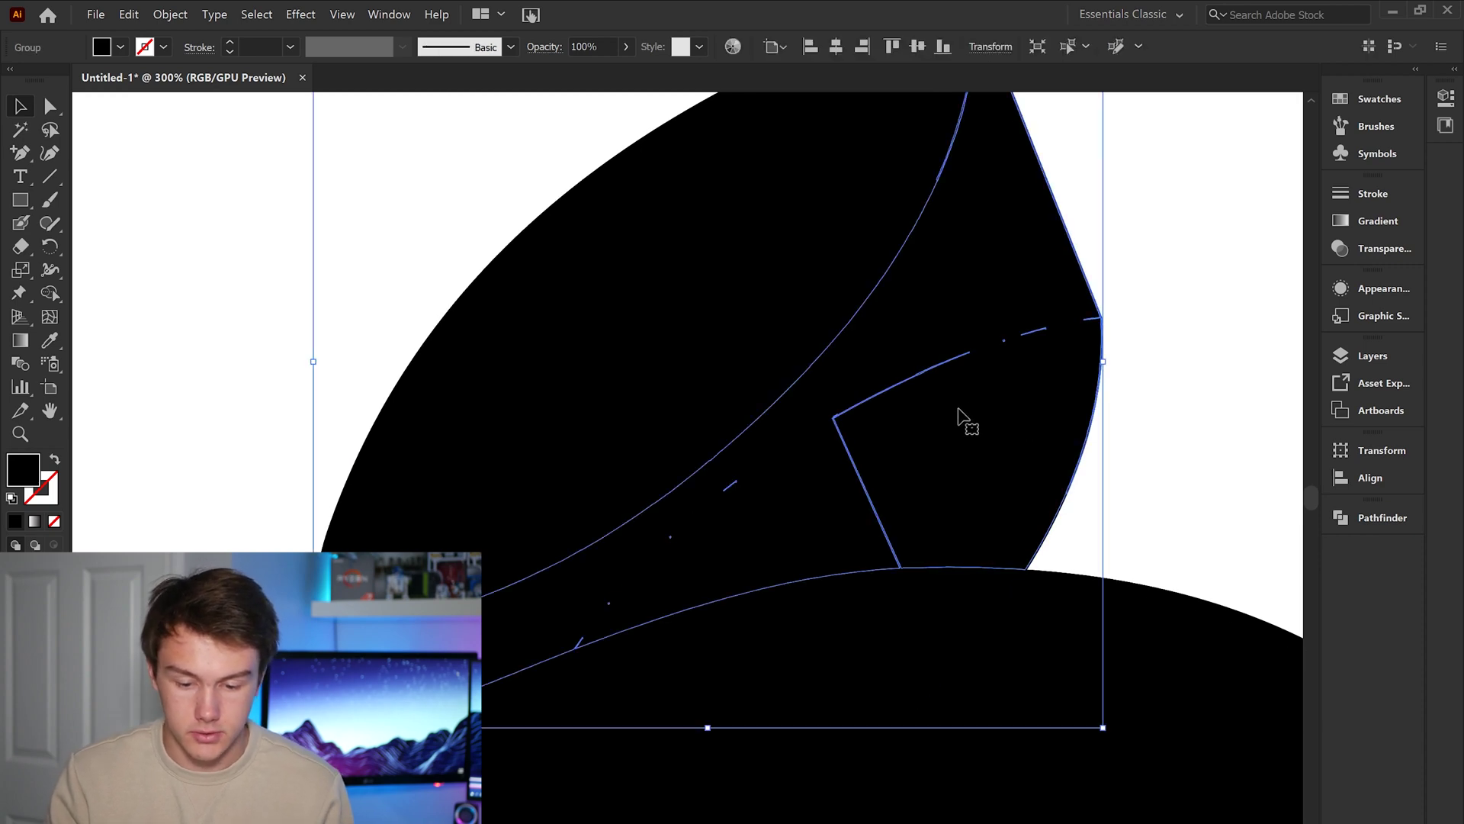
pyautogui.rightClick(959, 411)
pyautogui.click(1050, 543)
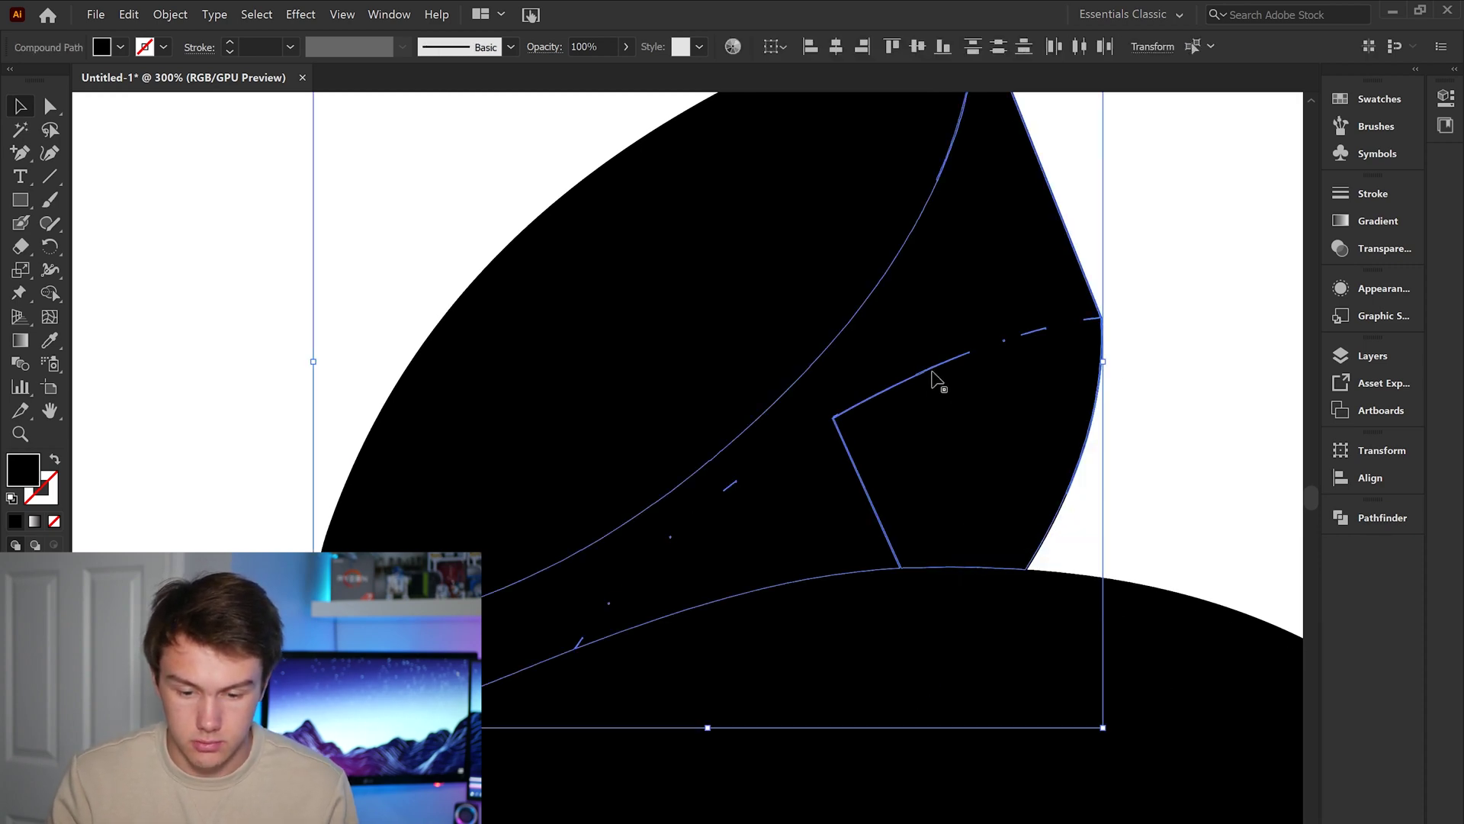
pyautogui.rightClick(937, 379)
pyautogui.click(957, 469)
# - Remove the thin stray diagonal line, then select the large black apple shape
pyautogui.click(1180, 396)
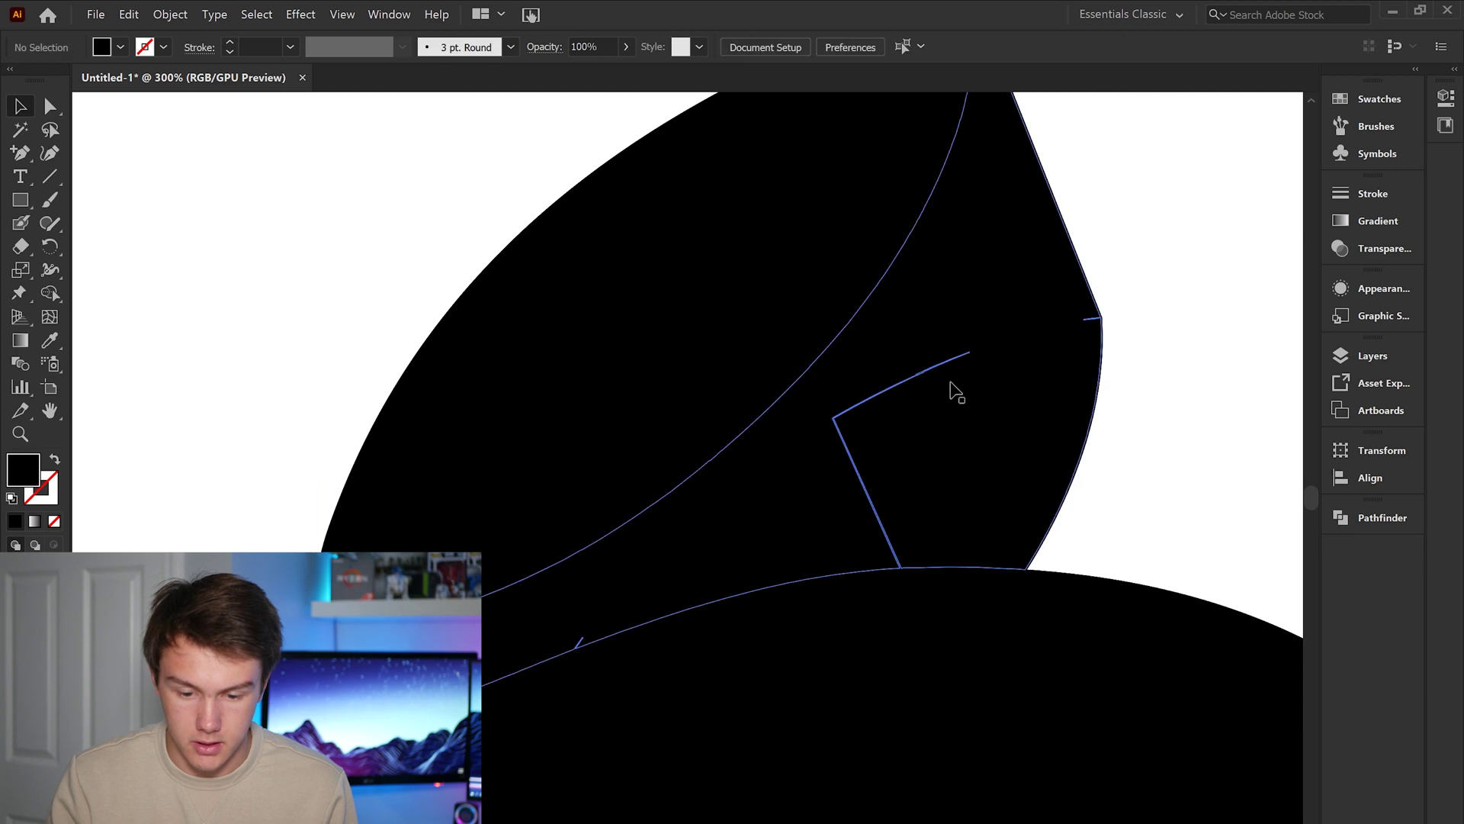
pyautogui.click(905, 388)
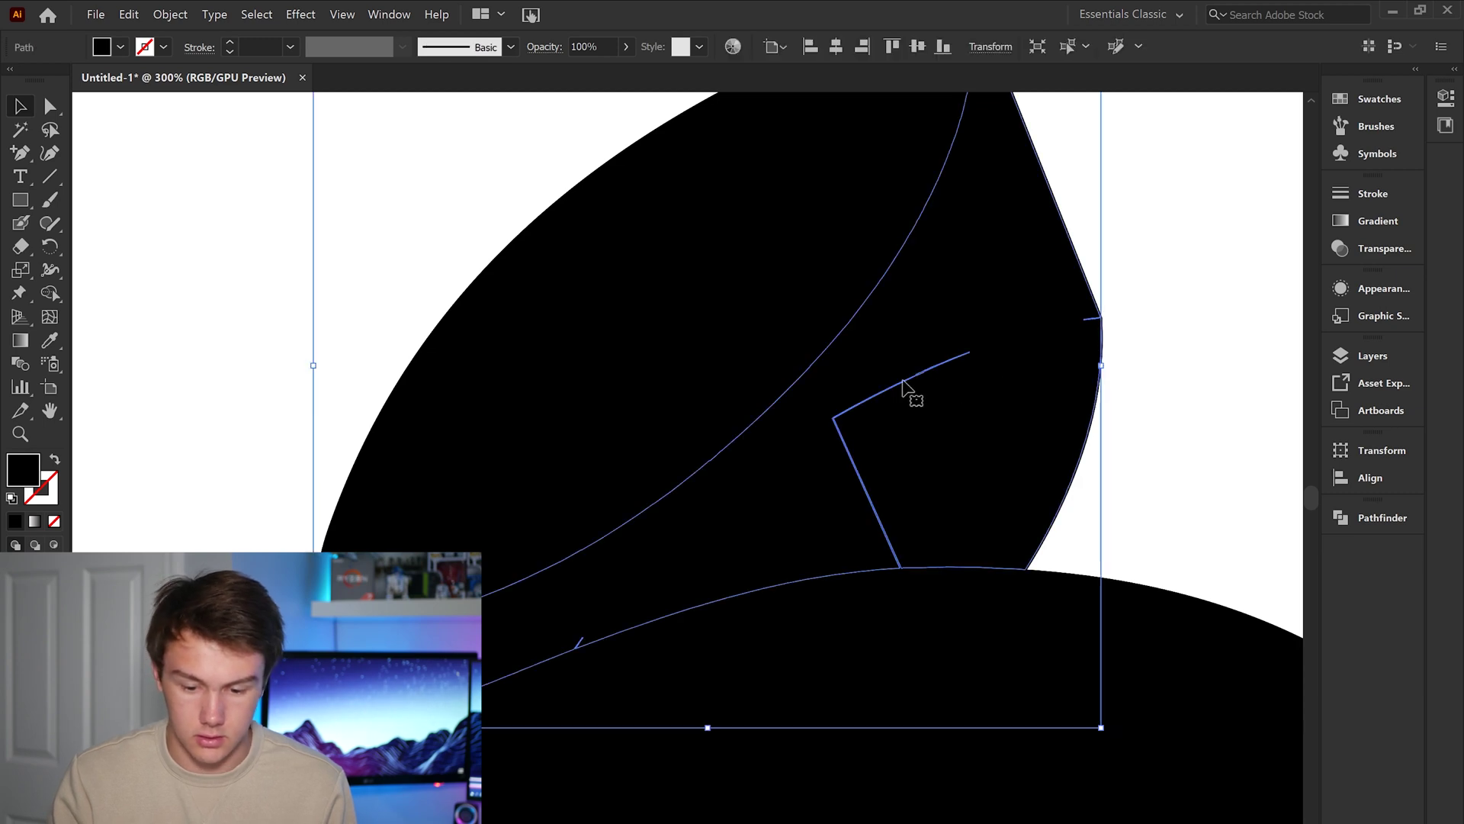
pyautogui.click(1188, 475)
pyautogui.click(1088, 322)
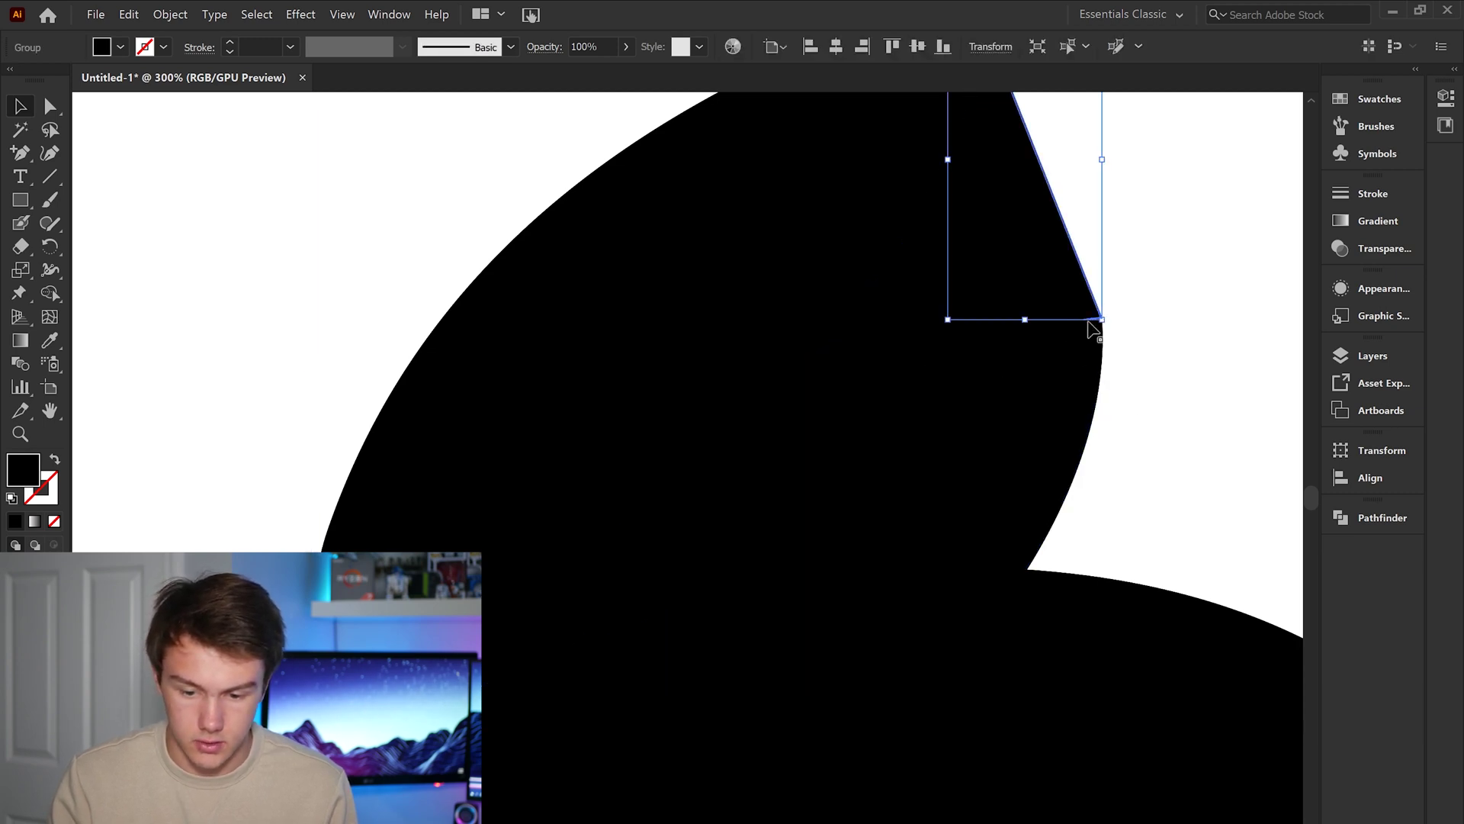
pyautogui.click(1175, 389)
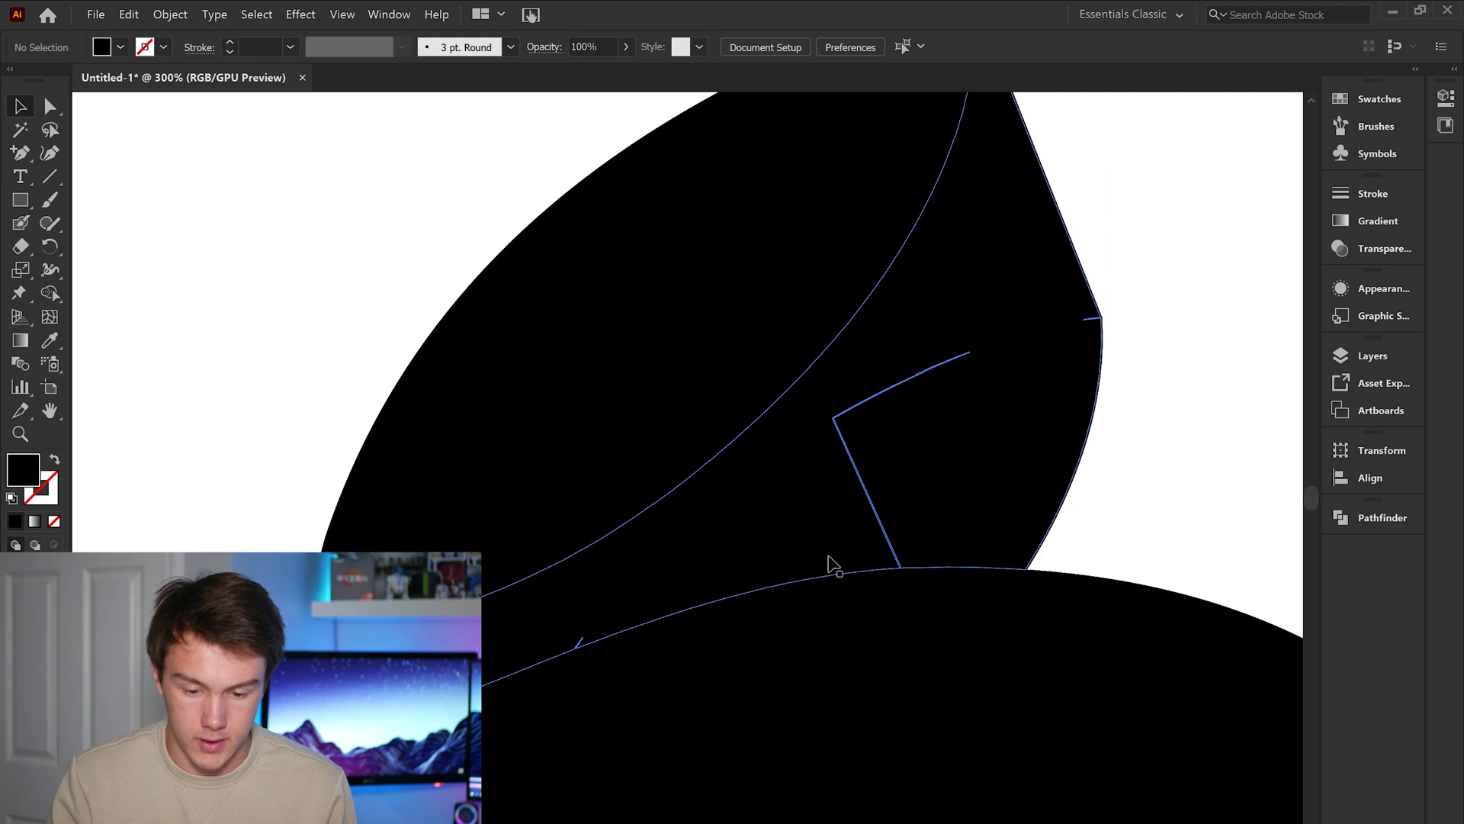
pyautogui.click(874, 503)
pyautogui.hotkey('ctrl', 'shift', 'a')
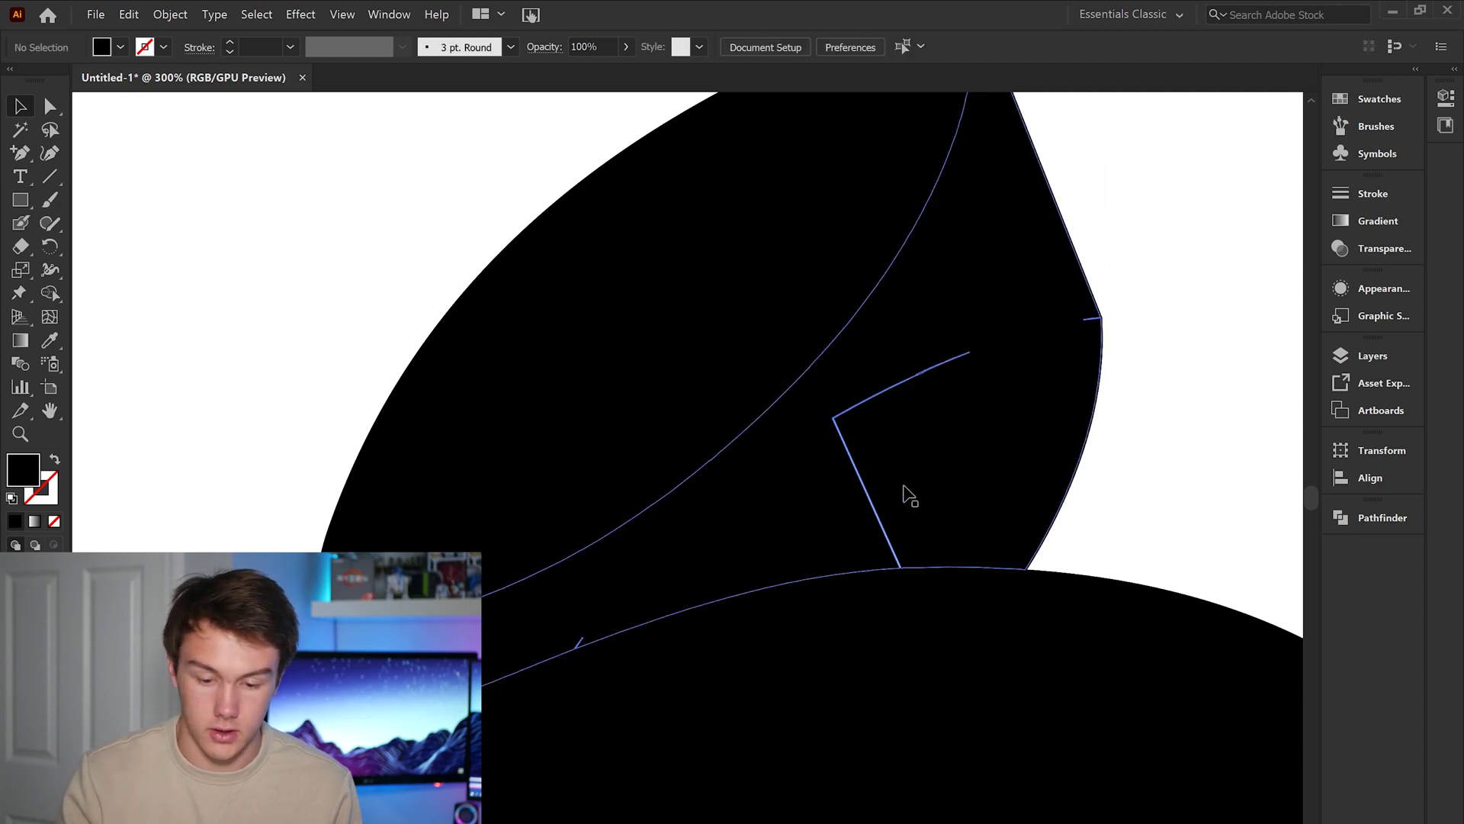
pyautogui.click(877, 404)
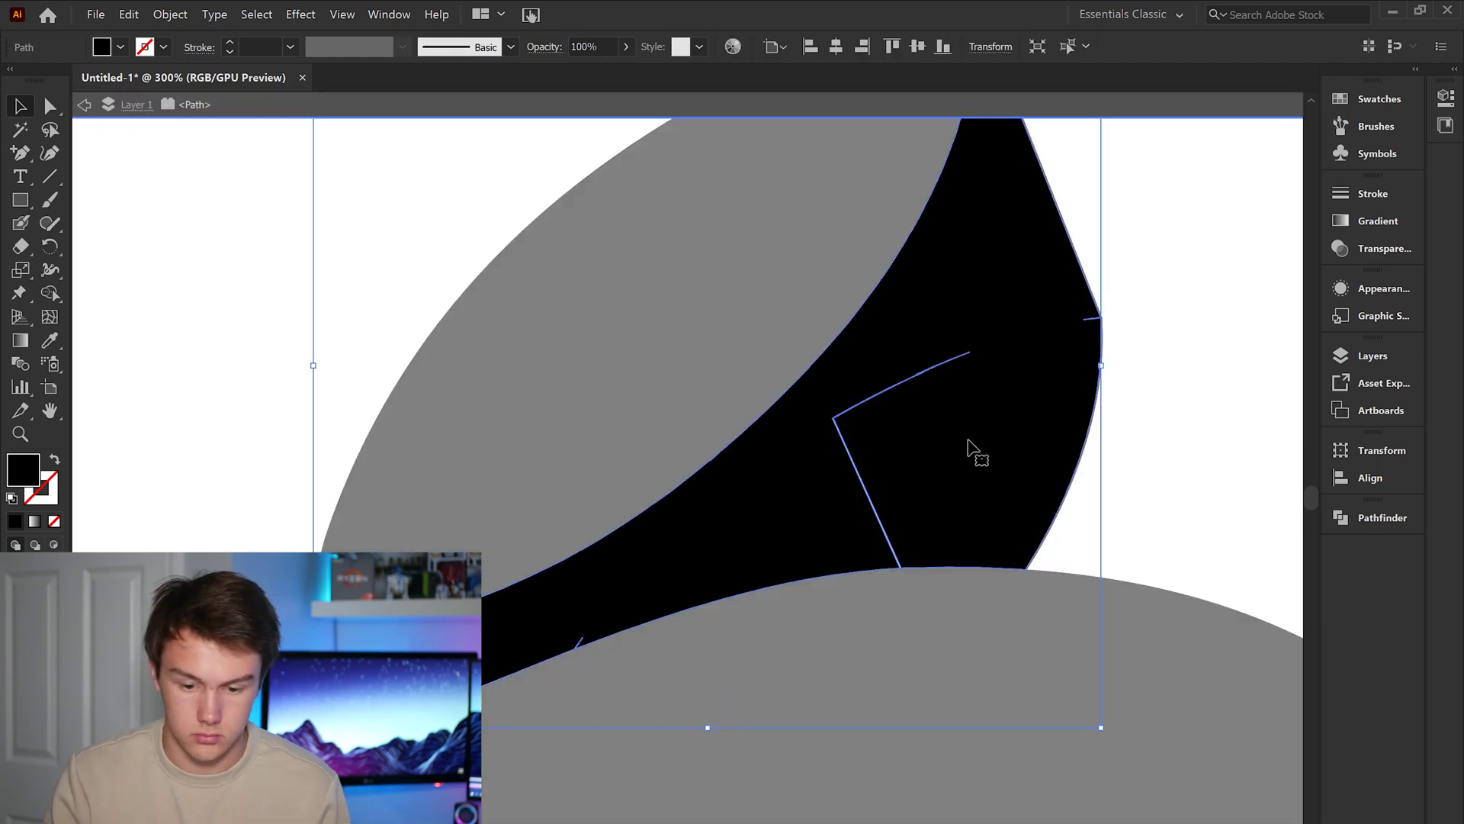
pyautogui.rightClick(1014, 440)
# - Join the selected path's open ends, then isolate it and return to the full artwork
pyautogui.click(1104, 573)
pyautogui.click(929, 523)
pyautogui.rightClick(954, 475)
pyautogui.click(1059, 570)
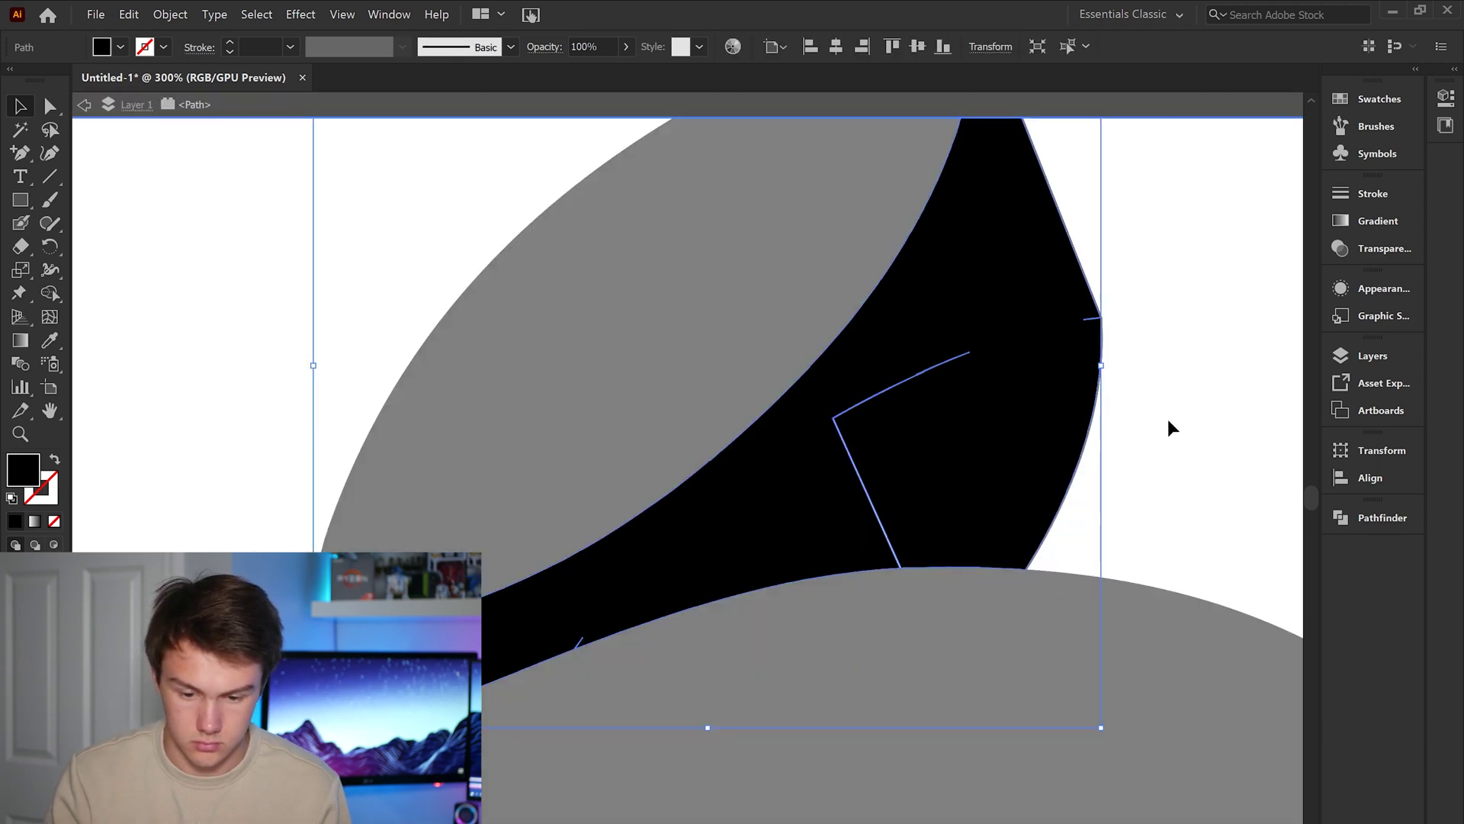
pyautogui.doubleClick(1169, 420)
pyautogui.scroll(-4, 1039, 472)
# - Swap the apple's fill to stroke and set the stroke weight to 0.75 pt
pyautogui.hotkey('ctrl', 'a')
pyautogui.hotkey('shift', 'x')
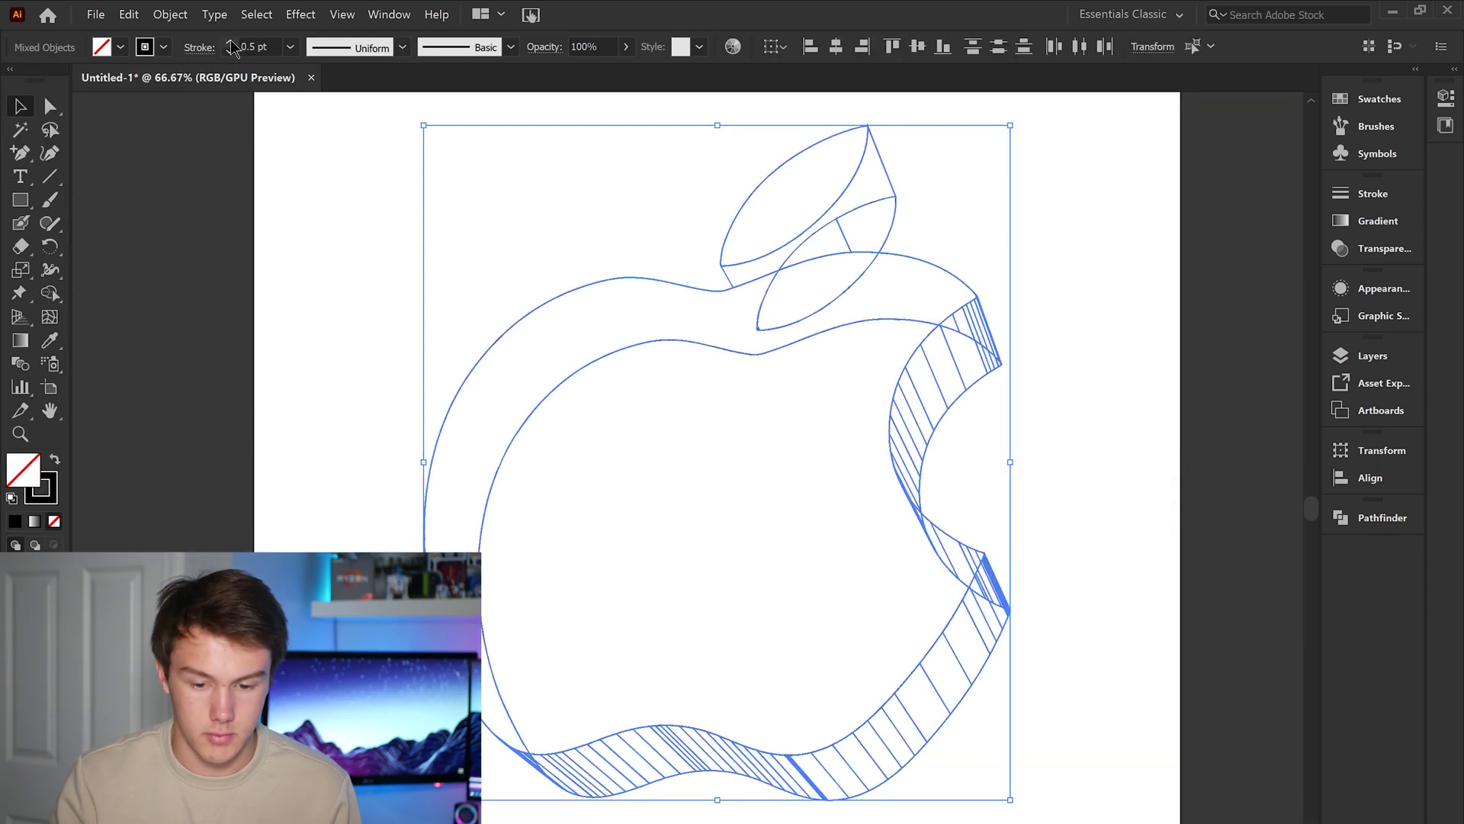
pyautogui.click(230, 41)
pyautogui.click(223, 287)
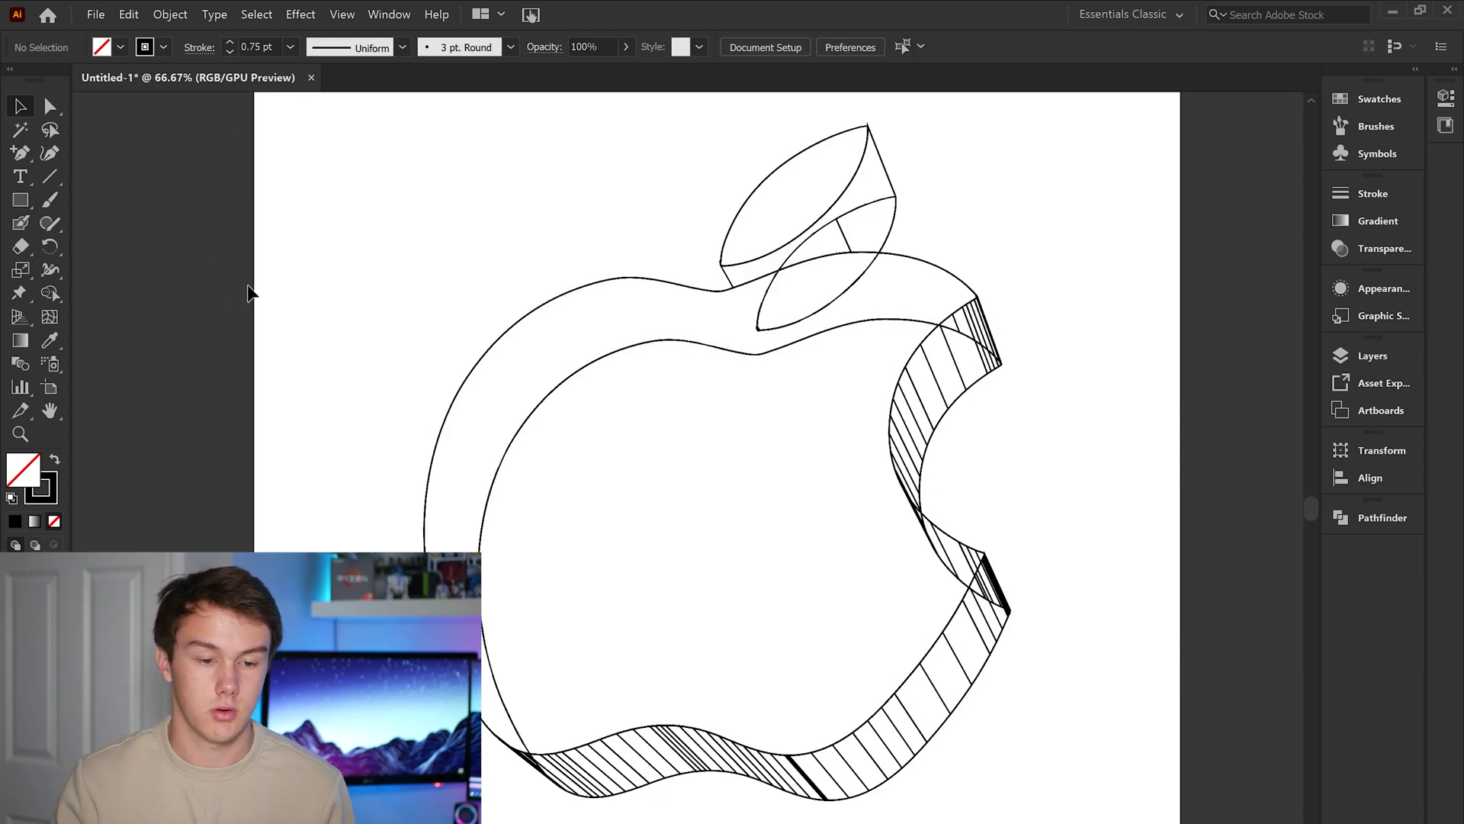
pyautogui.moveTo(359, 164); pyautogui.dragTo(1096, 778)
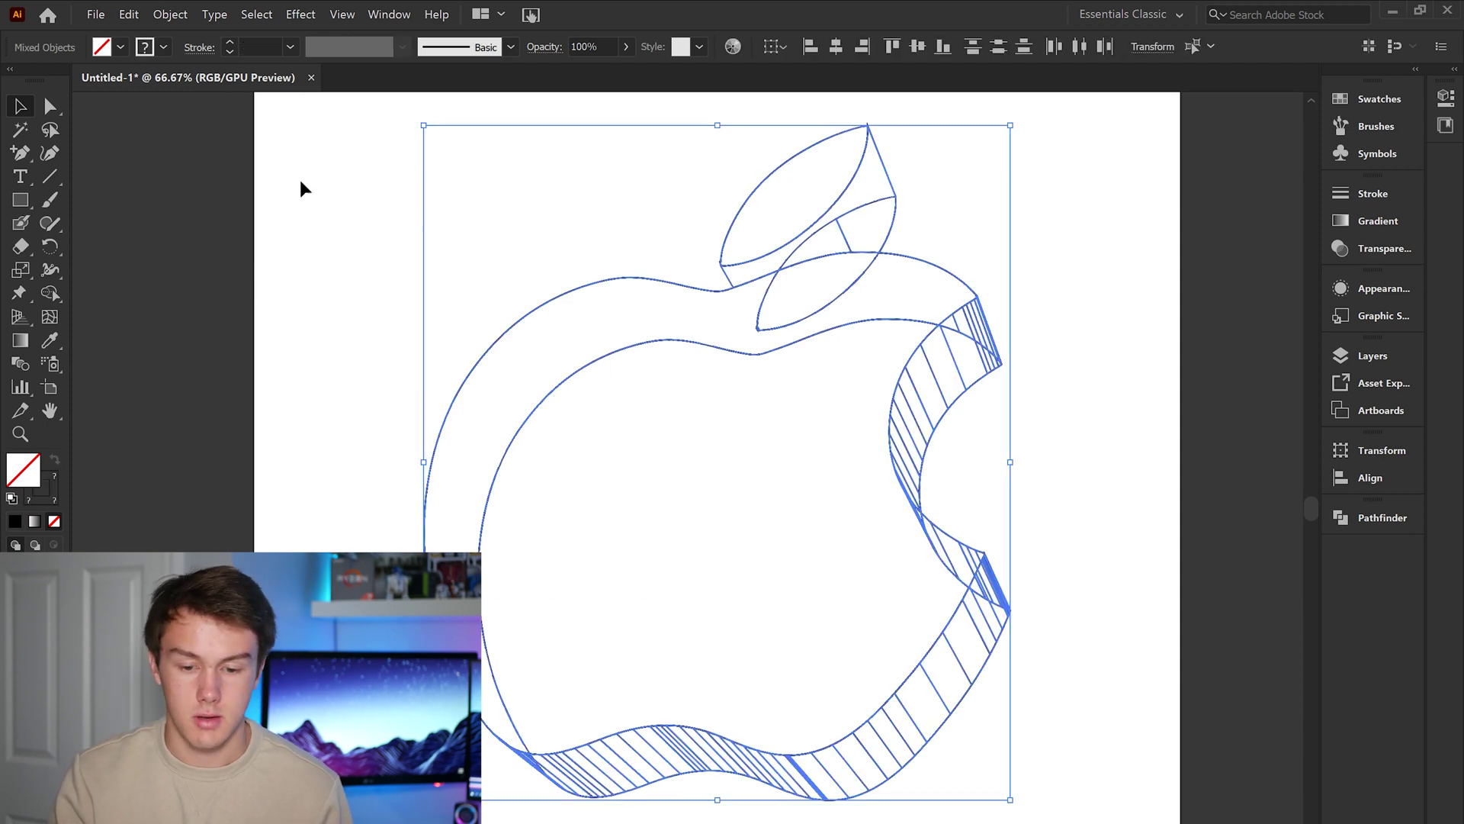
pyautogui.click(302, 217)
pyautogui.moveTo(278, 163); pyautogui.dragTo(1111, 771)
pyautogui.moveTo(363, 219); pyautogui.dragTo(1081, 783)
pyautogui.scroll(1, 1080, 783)
# - Ungroup the apple's hatched edge lines
pyautogui.click(51, 294)
pyautogui.moveTo(888, 105); pyautogui.dragTo(574, 392)
pyautogui.scroll(2, 574, 392)
pyautogui.press('v')
pyautogui.click(798, 359)
pyautogui.rightClick(798, 360)
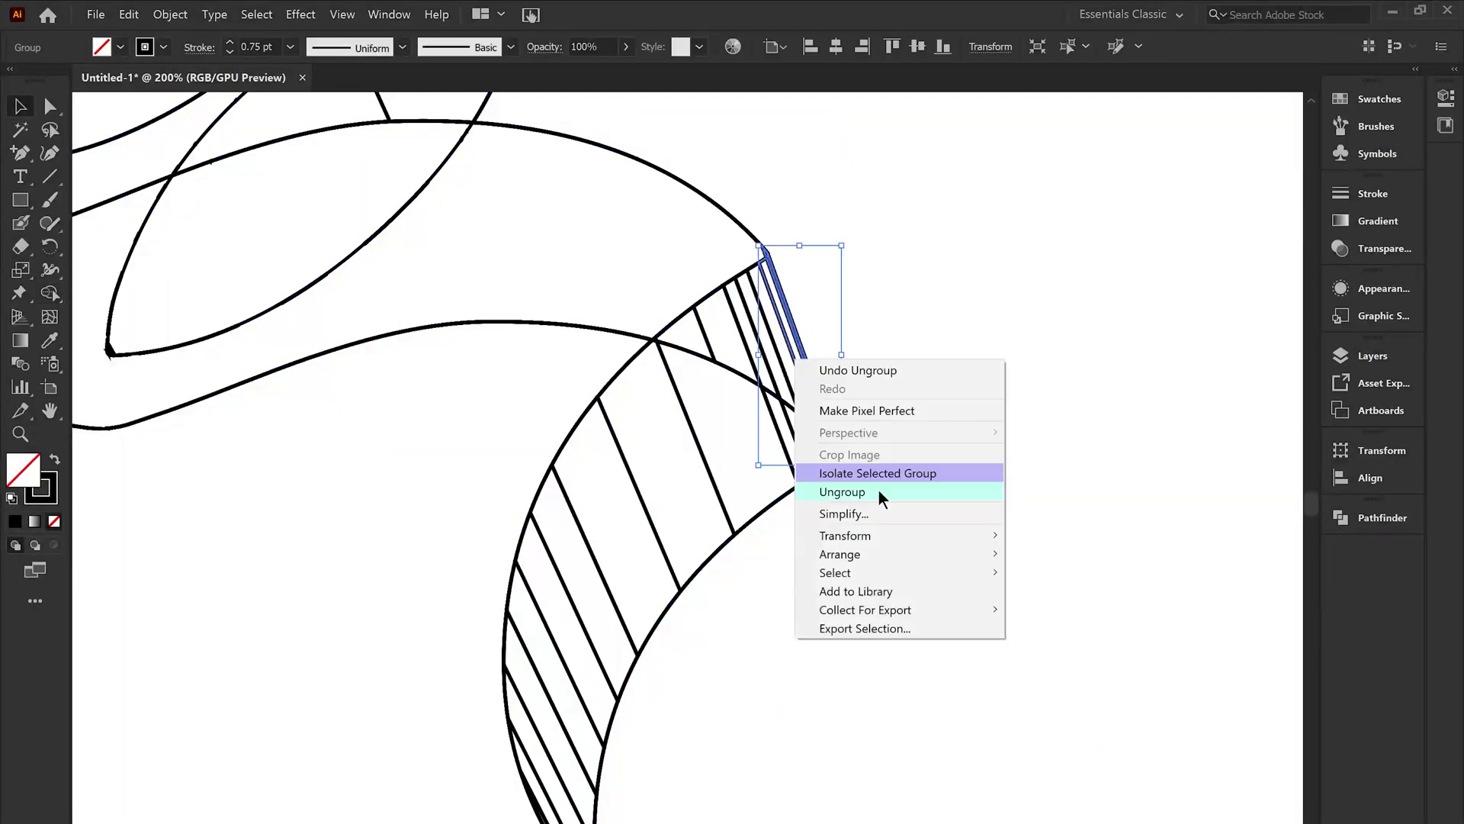
pyautogui.click(877, 491)
pyautogui.click(513, 320)
pyautogui.hotkey('shift', 'm')
pyautogui.scroll(2, 785, 311)
# - With Shape Builder, merge the hatched edge strips, from one section to the tip, into solid shapes
pyautogui.moveTo(786, 312)
pyautogui.mouseDown()
pyautogui.moveTo(660, 362)
pyautogui.moveTo(358, 550)
pyautogui.moveTo(366, 729)
pyautogui.mouseUp()
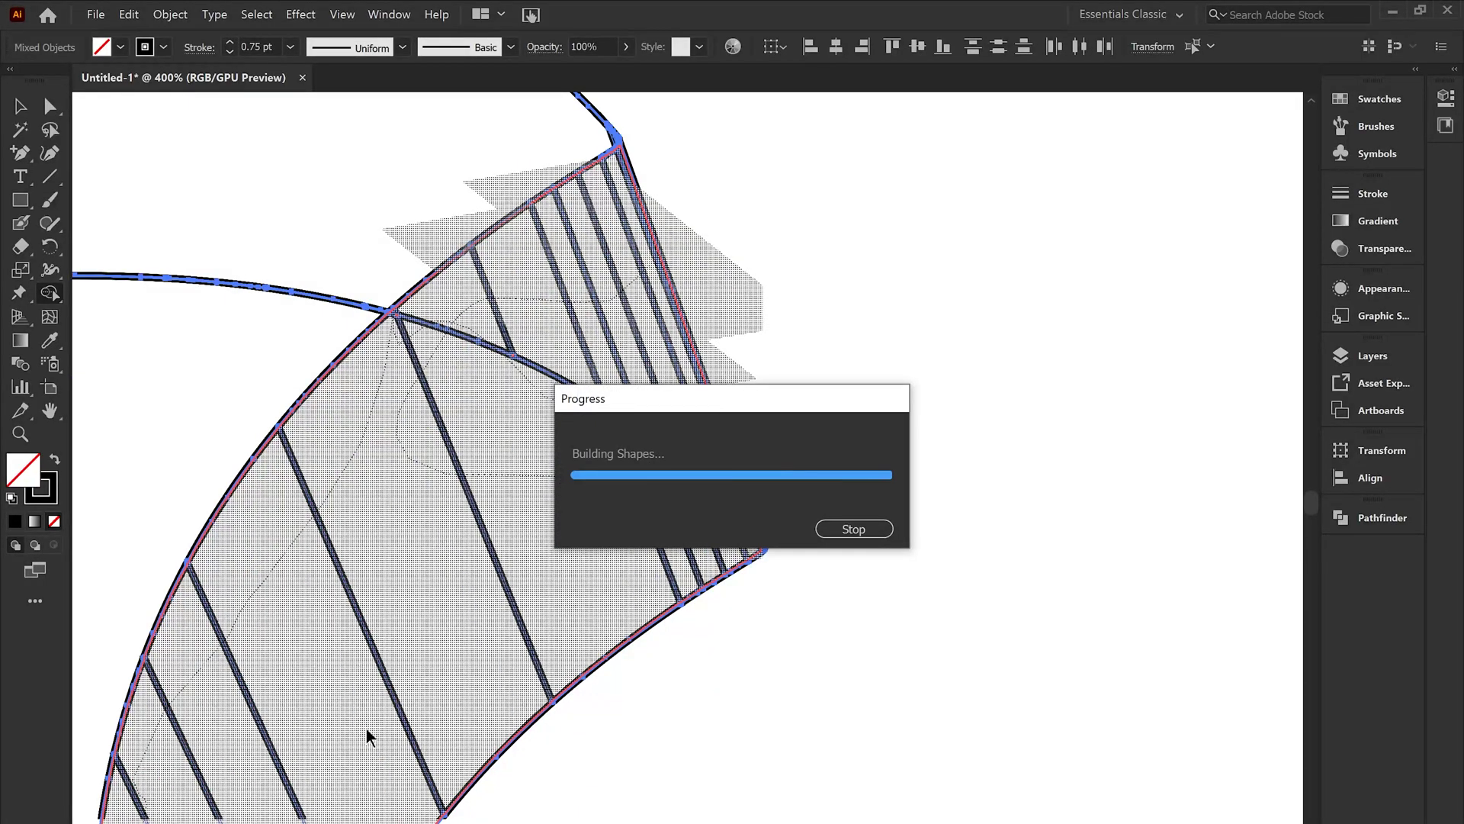
pyautogui.scroll(-3, 816, 428)
pyautogui.moveTo(686, 770); pyautogui.dragTo(716, 345)
pyautogui.moveTo(706, 366)
pyautogui.mouseDown()
pyautogui.moveTo(748, 405)
pyautogui.moveTo(1038, 446)
pyautogui.mouseUp()
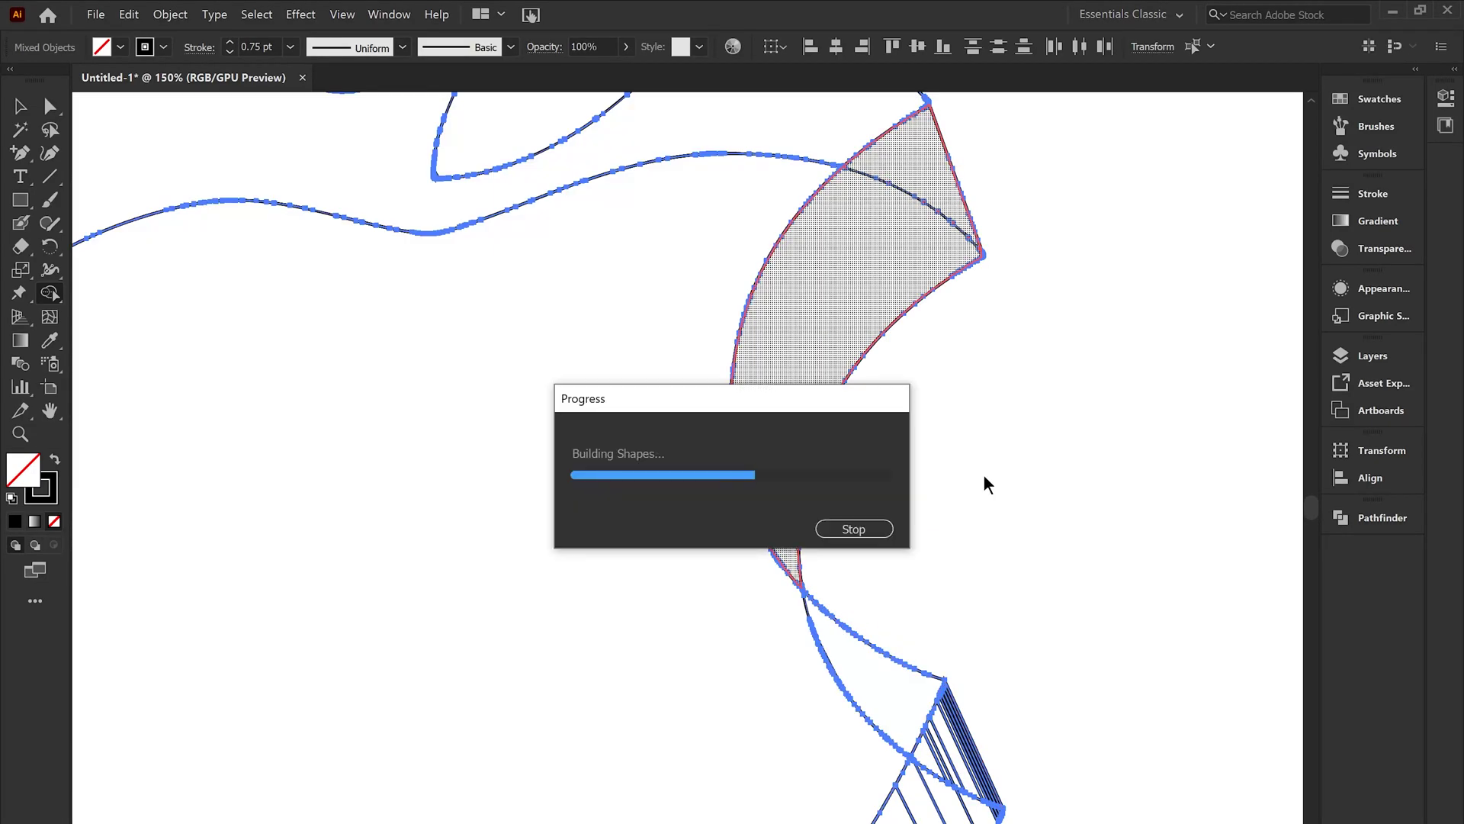
pyautogui.scroll(-1, 1012, 463)
pyautogui.scroll(6, 1015, 467)
pyautogui.press('p')
pyautogui.hotkey('ctrl', 'a')
pyautogui.hotkey('shift', 'm')
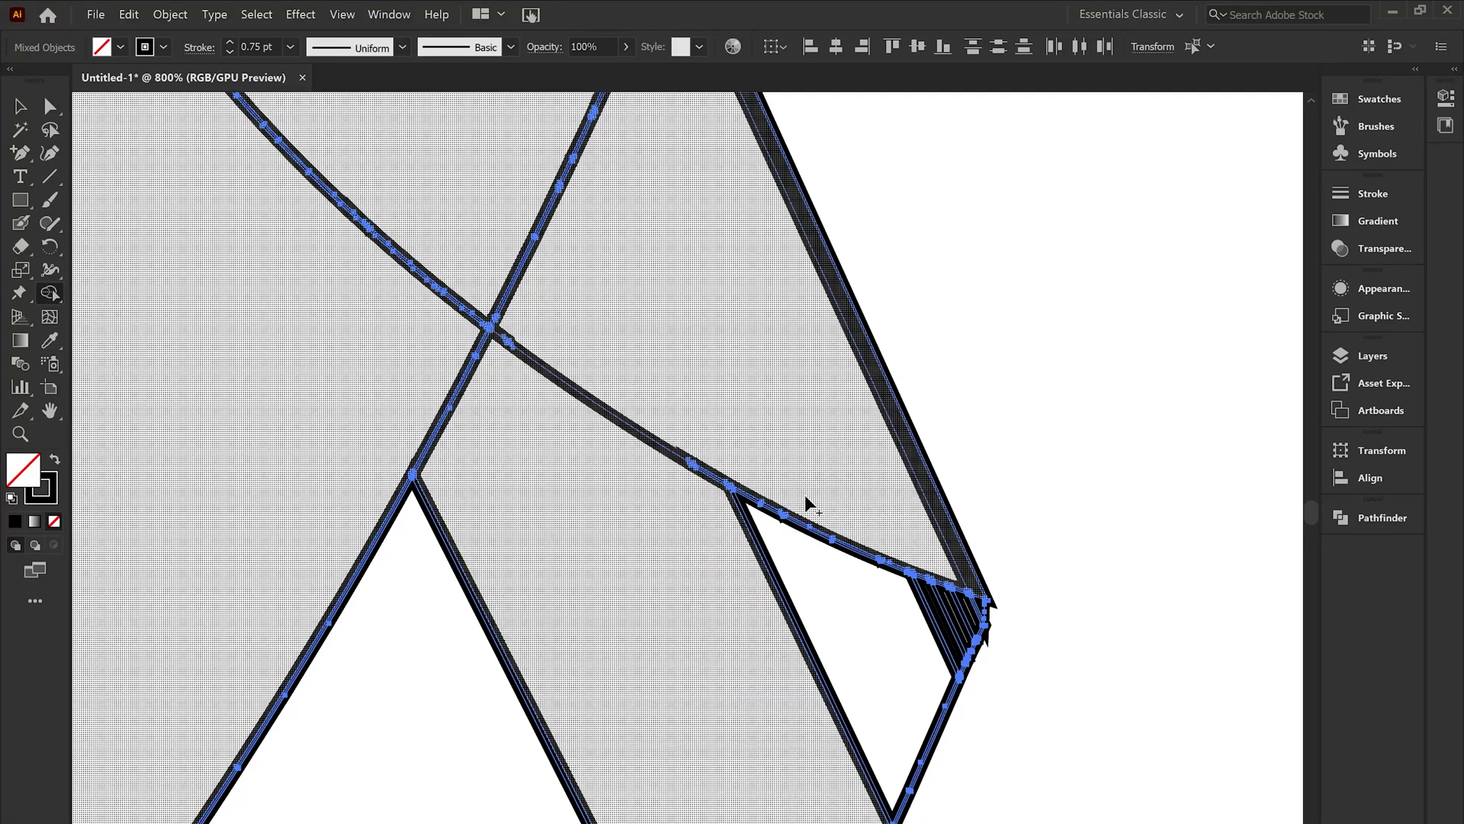
pyautogui.moveTo(803, 496)
pyautogui.mouseDown()
pyautogui.moveTo(948, 607)
pyautogui.moveTo(986, 609)
pyautogui.moveTo(950, 587)
pyautogui.mouseUp()
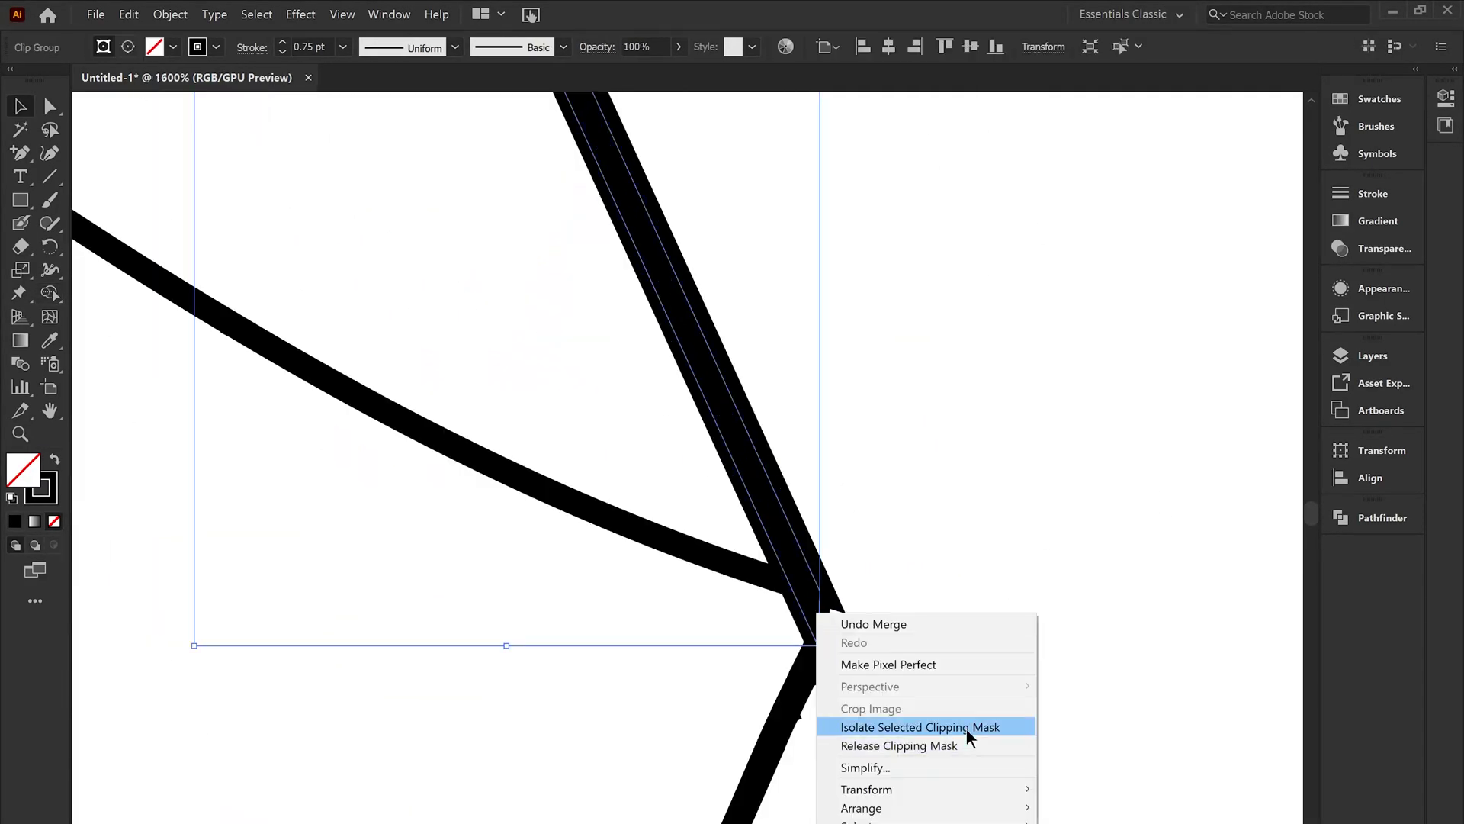
# - Release the group's clipping mask and delete the leftover path
pyautogui.click(967, 745)
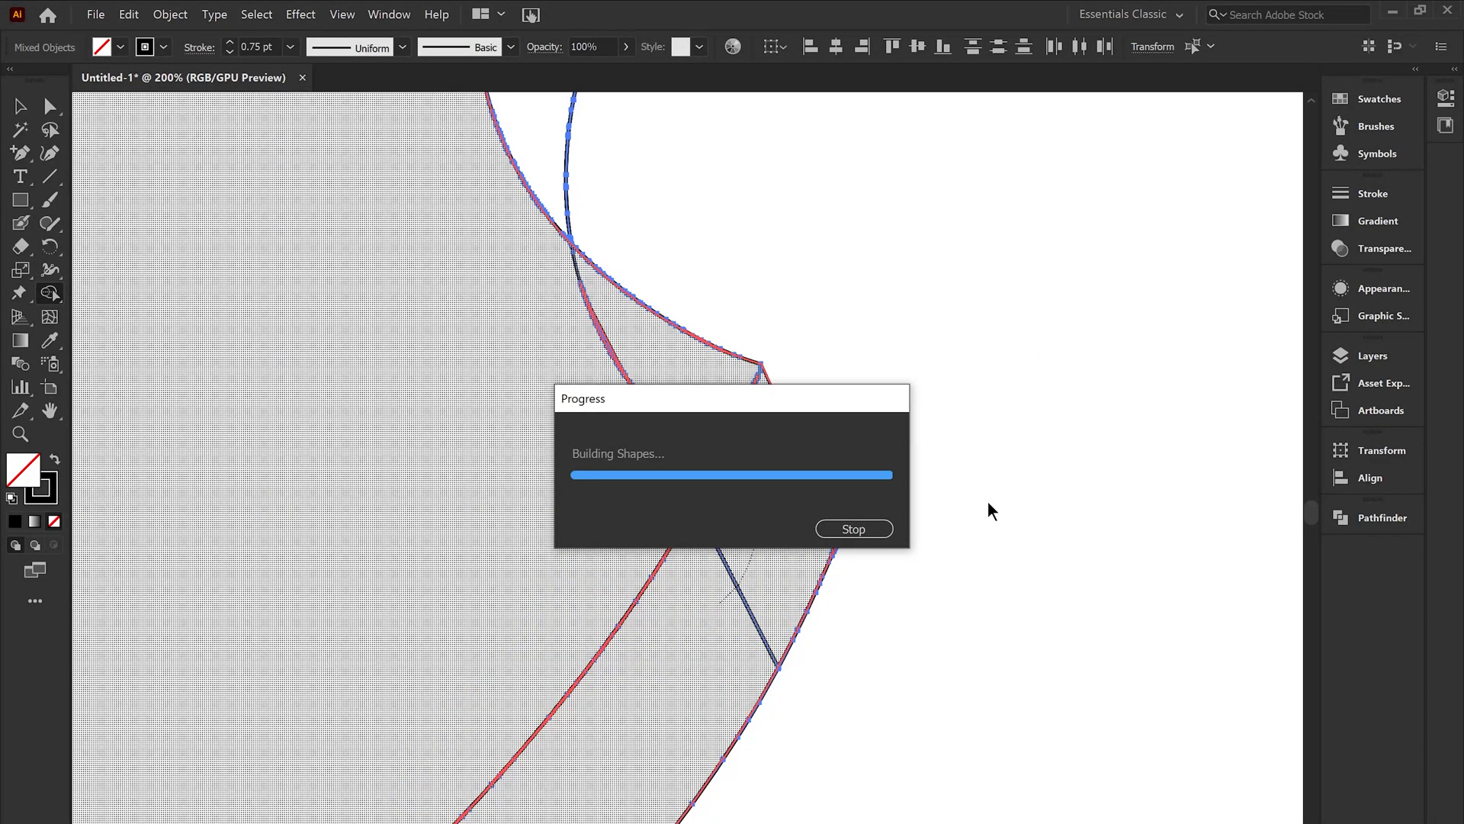
pyautogui.press('v')
pyautogui.click(855, 526)
pyautogui.click(709, 476)
pyautogui.press('Delete')
pyautogui.doubleClick(605, 334)
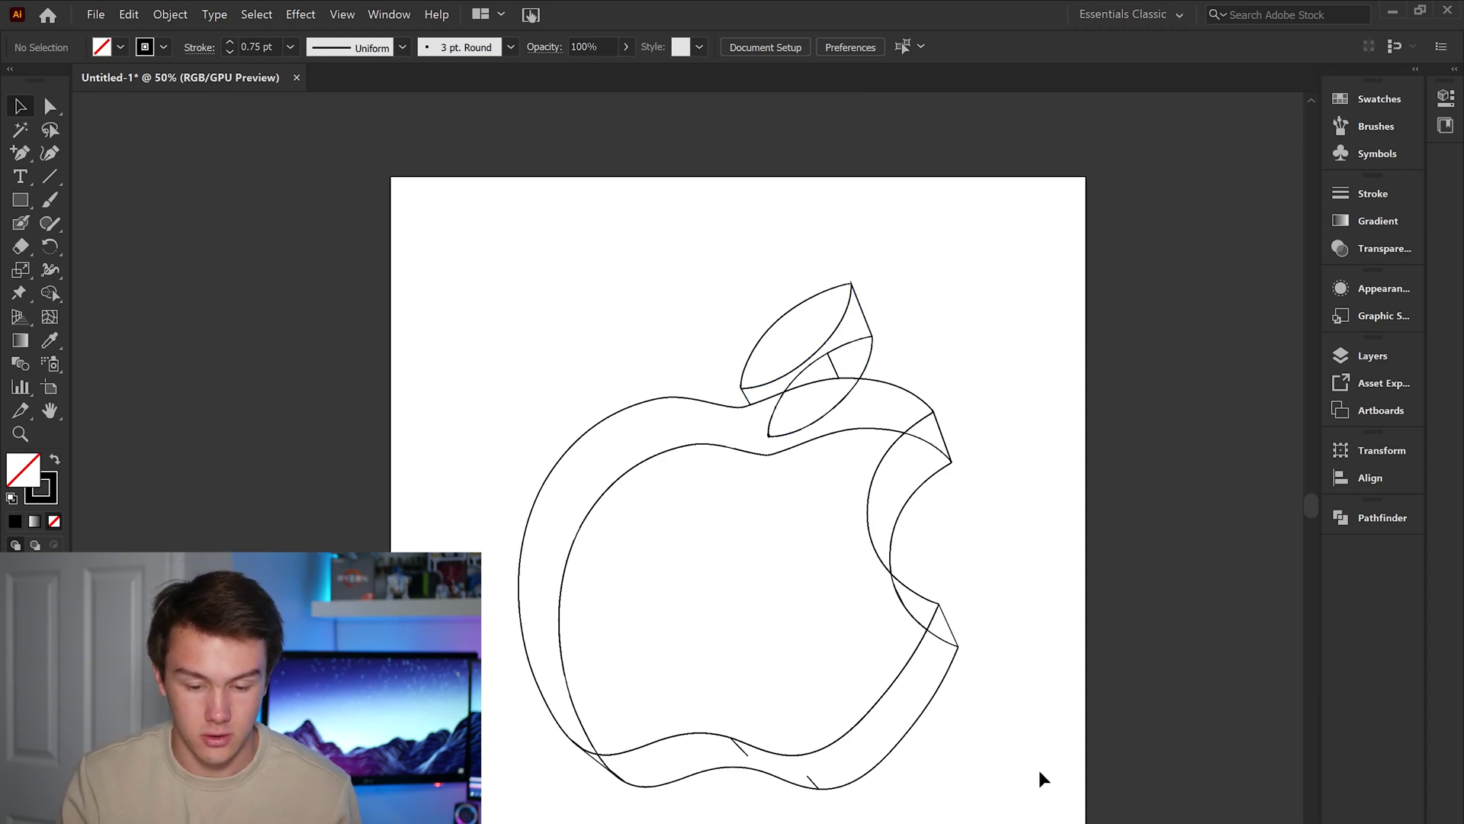
pyautogui.moveTo(1039, 770); pyautogui.dragTo(463, 303)
# - Expand the apple paths with Object > Expand and merge the crossed regions with Shape Builder
pyautogui.click(179, 15)
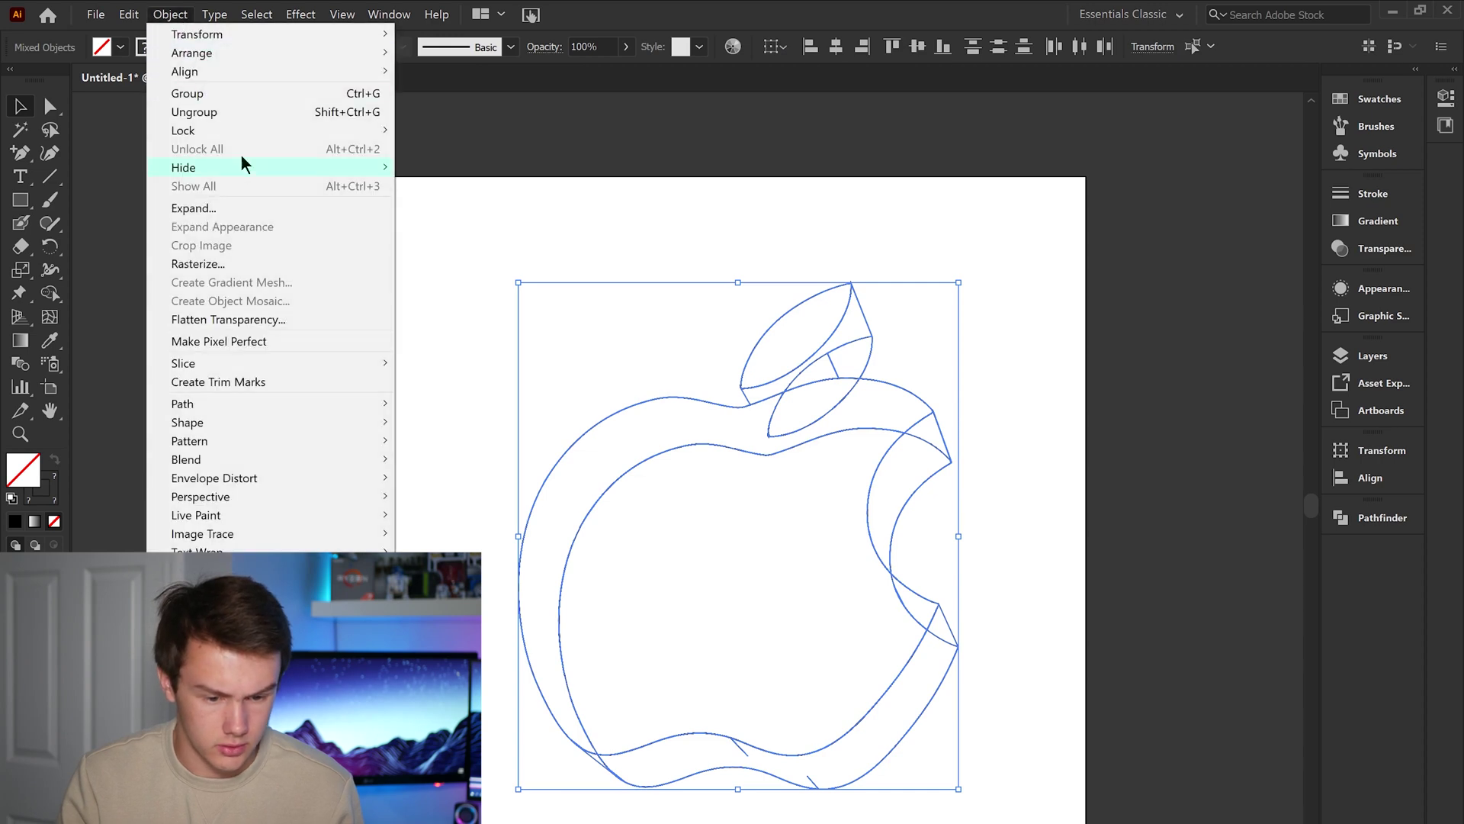
pyautogui.click(273, 204)
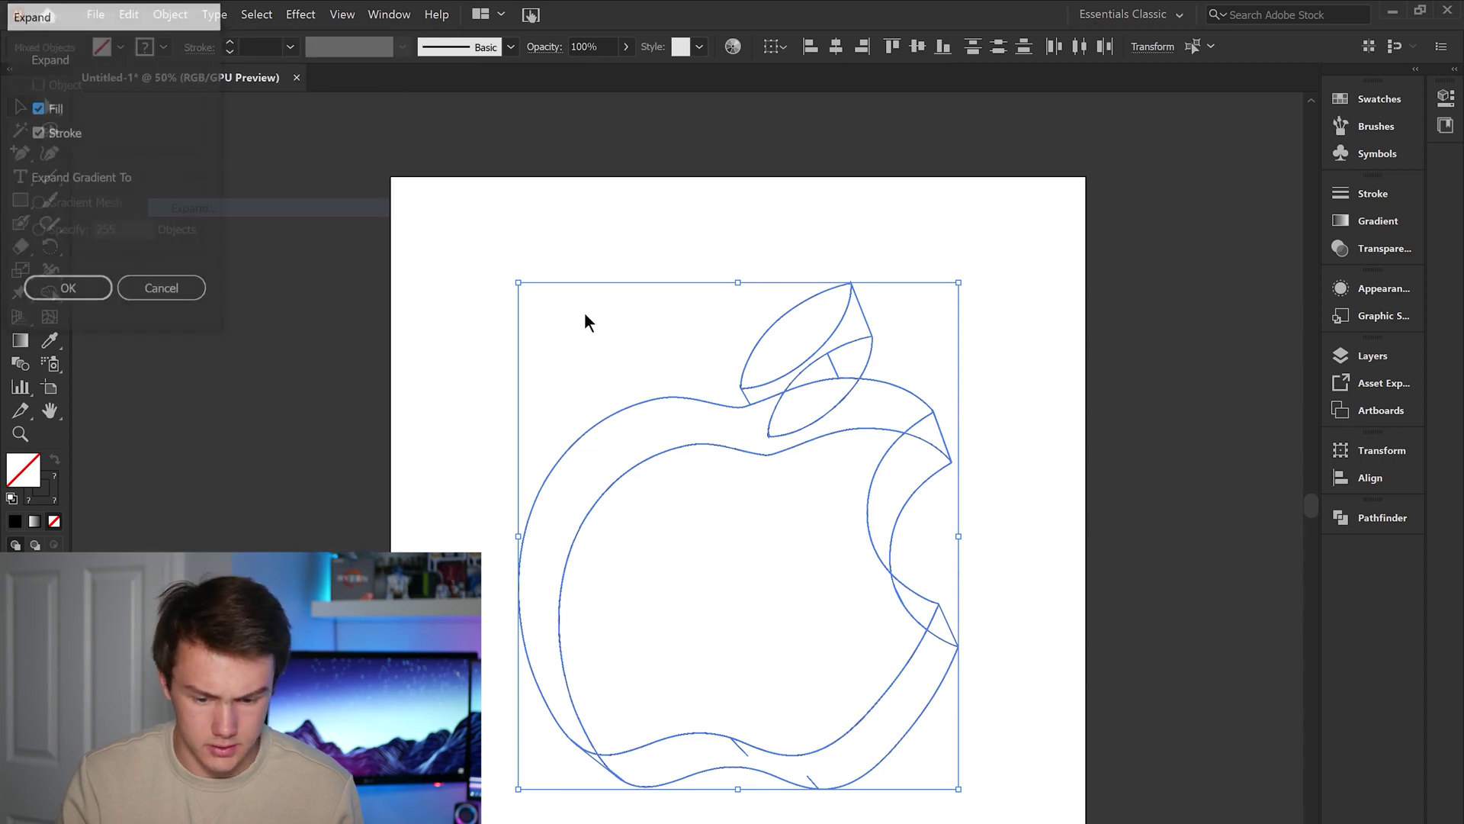
pyautogui.click(67, 290)
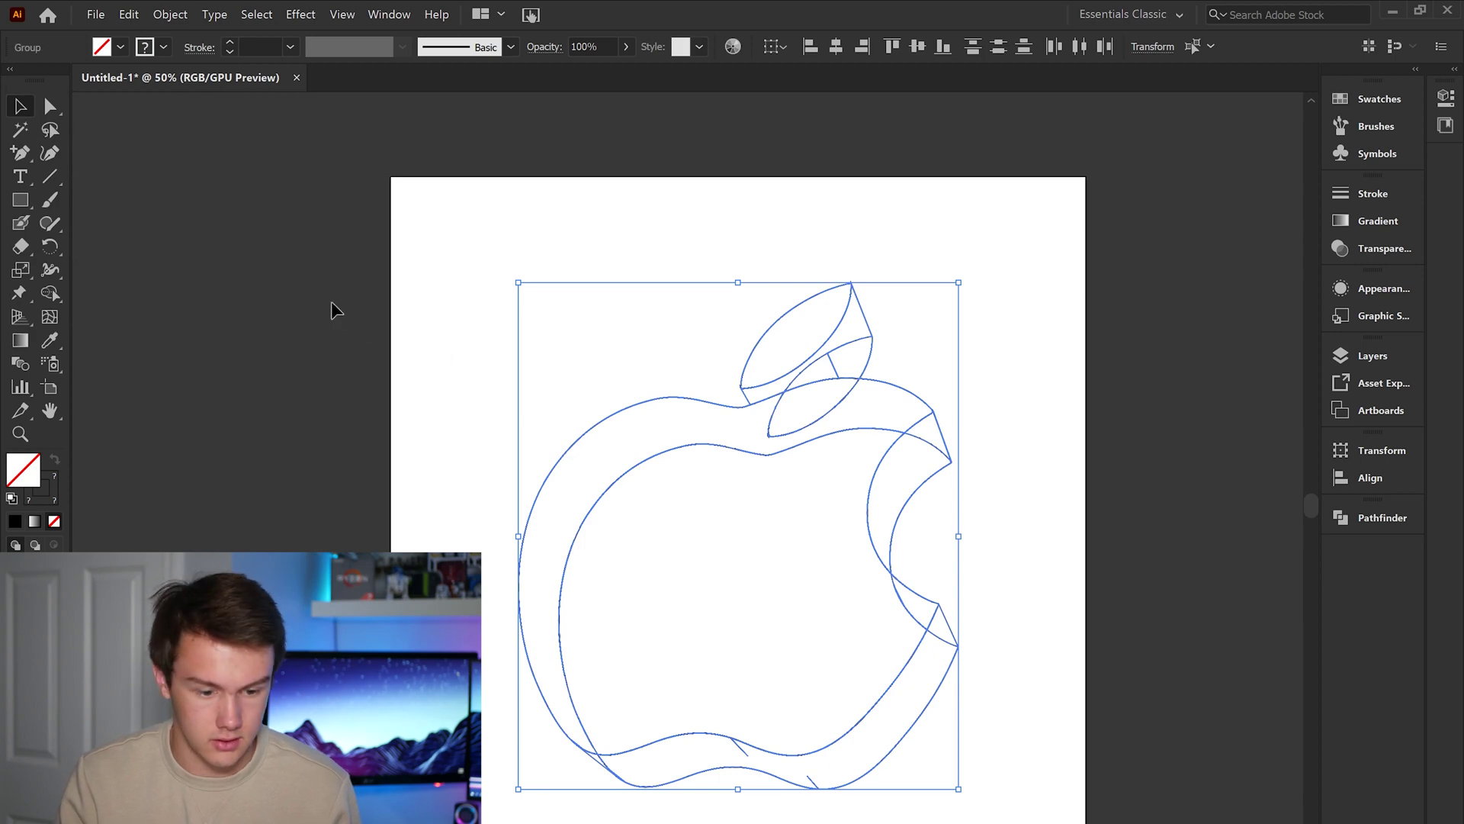
pyautogui.moveTo(492, 665)
pyautogui.mouseDown()
pyautogui.moveTo(938, 621)
pyautogui.moveTo(954, 498)
pyautogui.mouseUp()
# - Select the whole apple group, review the Object menu without changes, then deselect
pyautogui.press('v')
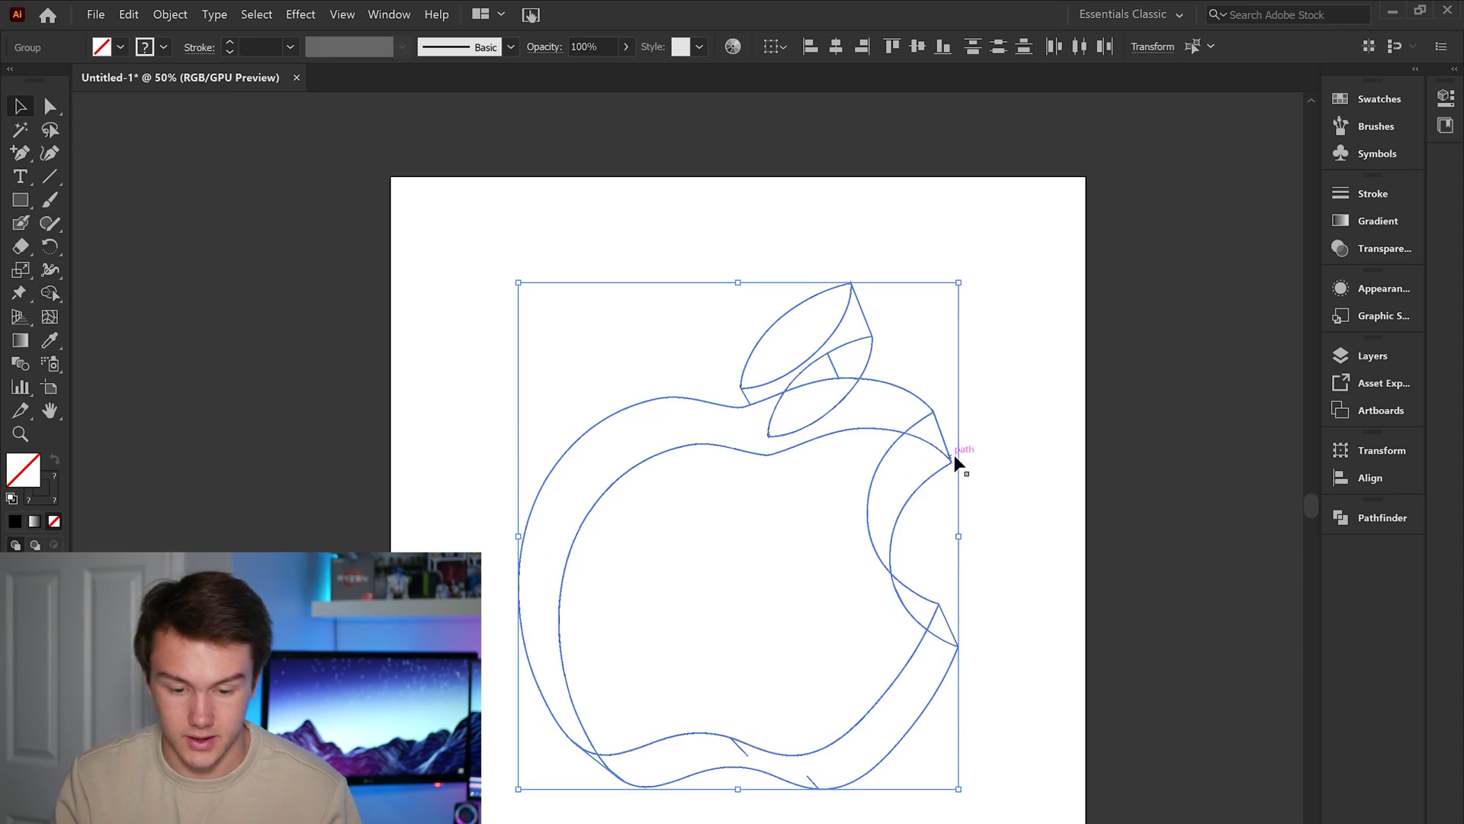
pyautogui.click(1014, 724)
pyautogui.hotkey('ctrl', 'a')
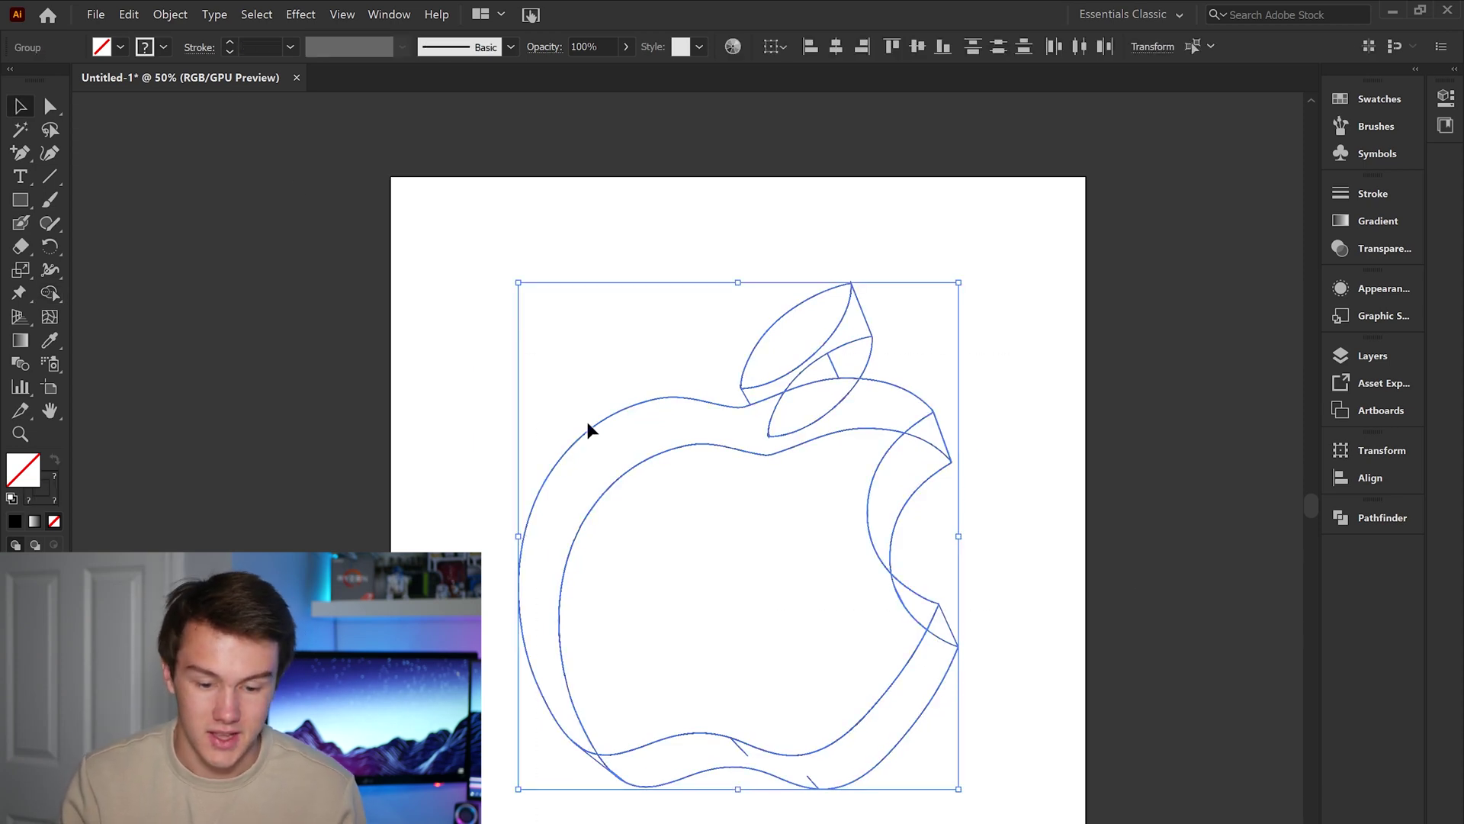
pyautogui.rightClick(620, 411)
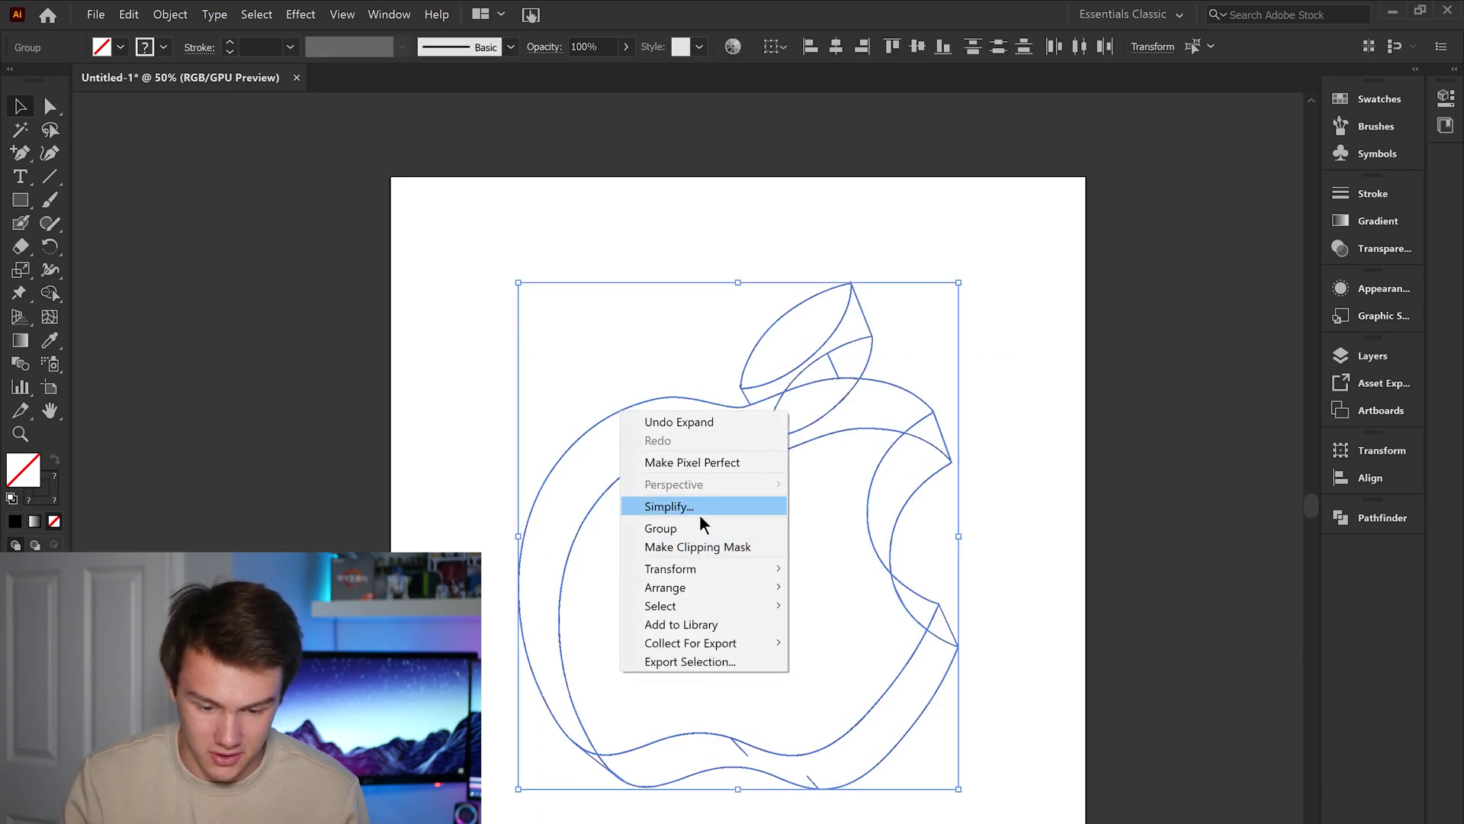
pyautogui.click(181, 11)
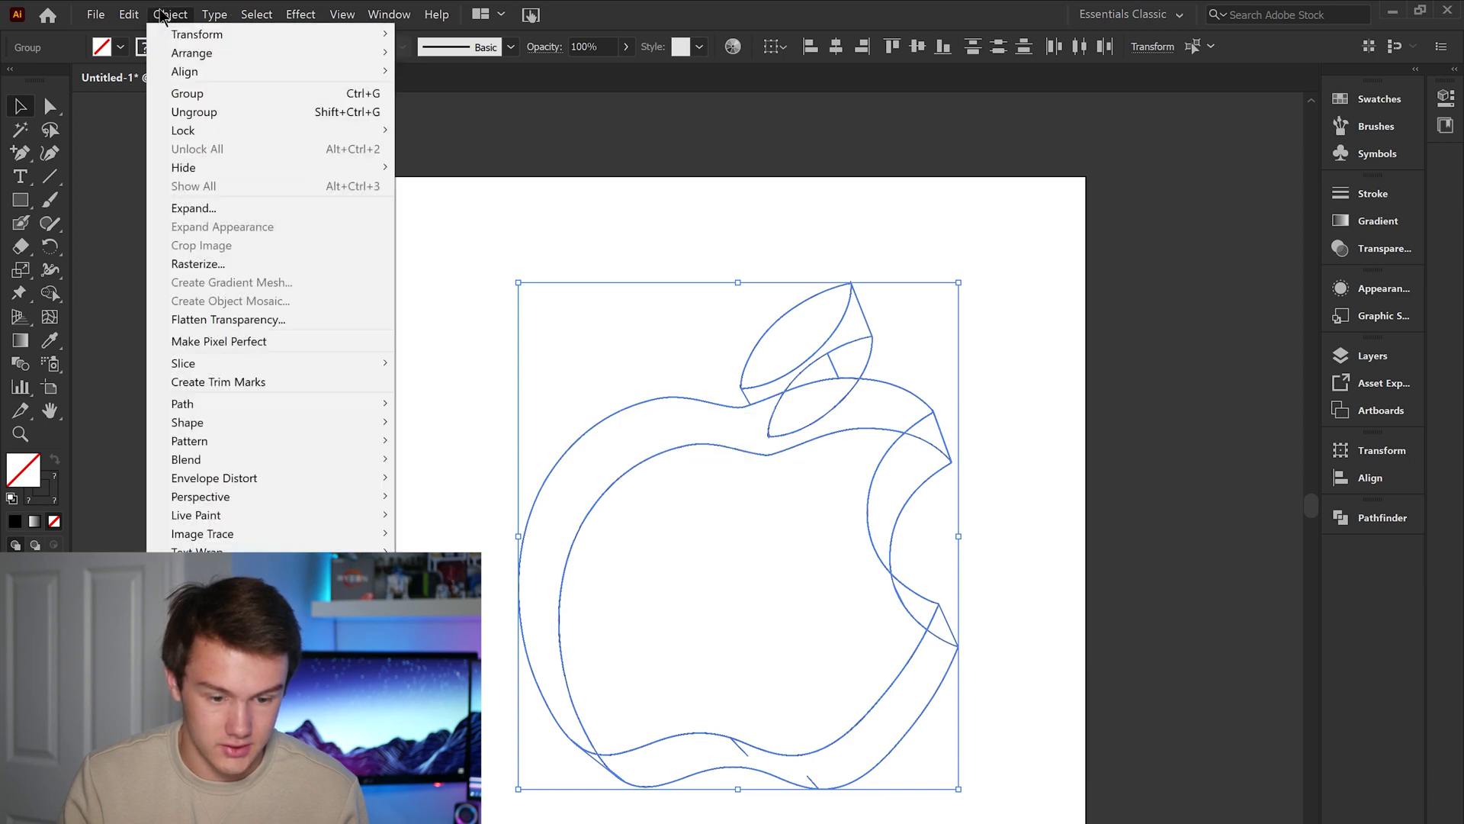
pyautogui.click(446, 253)
pyautogui.click(673, 321)
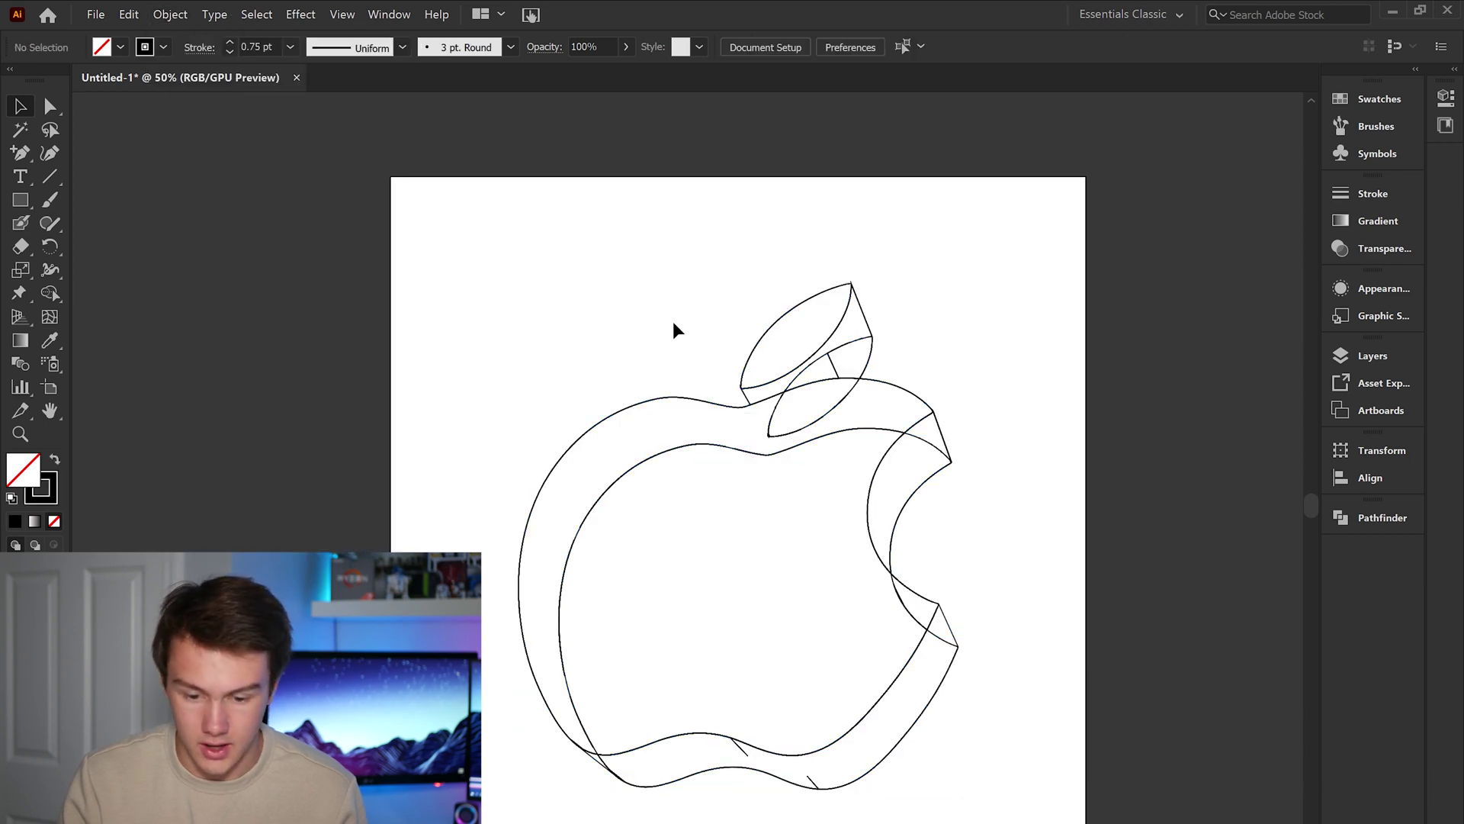
# - Enter the leaf group and zoom in on the small wedge at its lower edge
pyautogui.click(860, 369)
pyautogui.press('p')
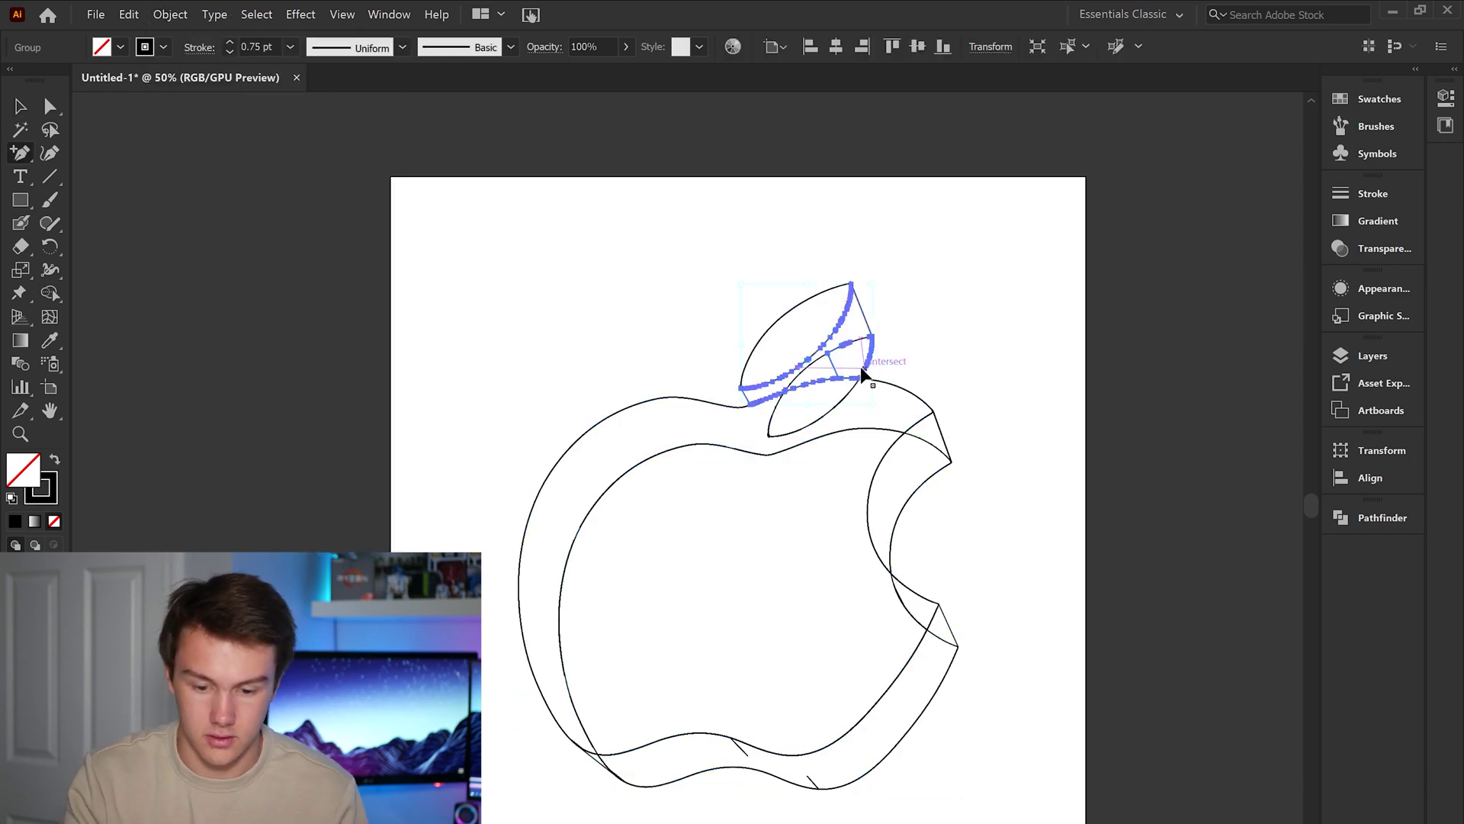
pyautogui.scroll(6, 861, 366)
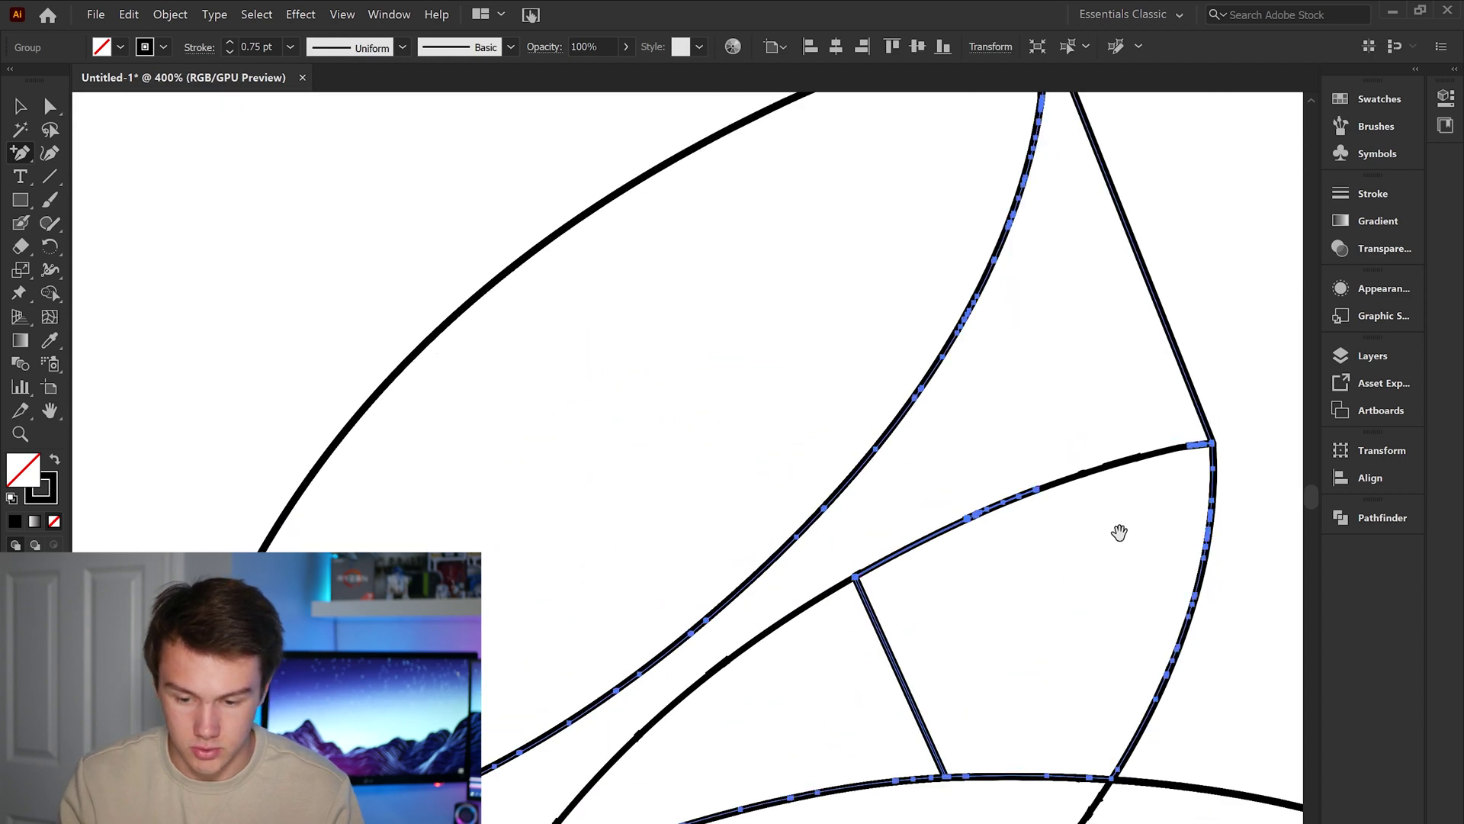
pyautogui.moveTo(1118, 530); pyautogui.dragTo(820, 448)
pyautogui.press('v')
pyautogui.click(1109, 418)
pyautogui.doubleClick(728, 412)
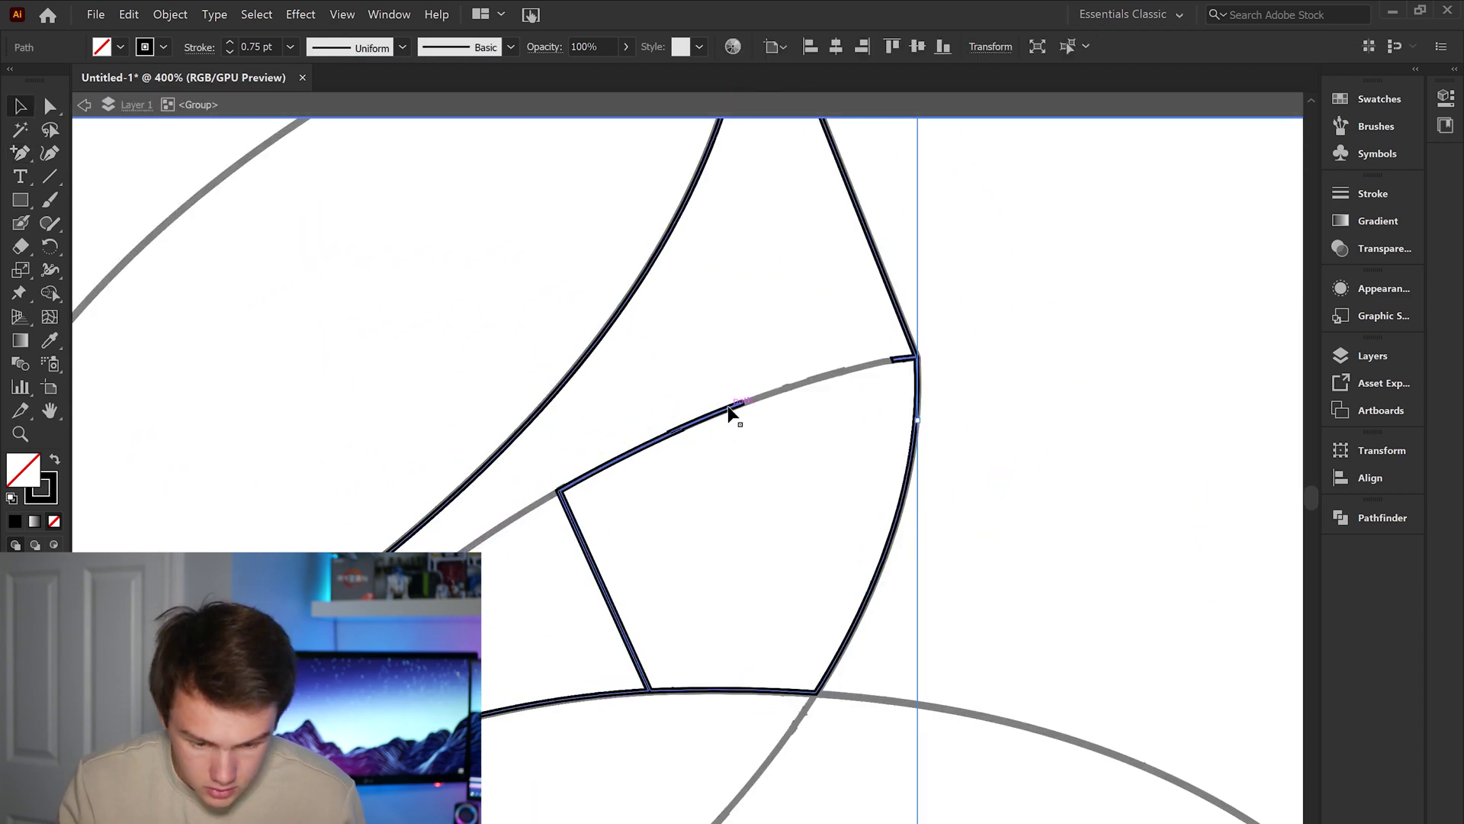
pyautogui.click(1010, 569)
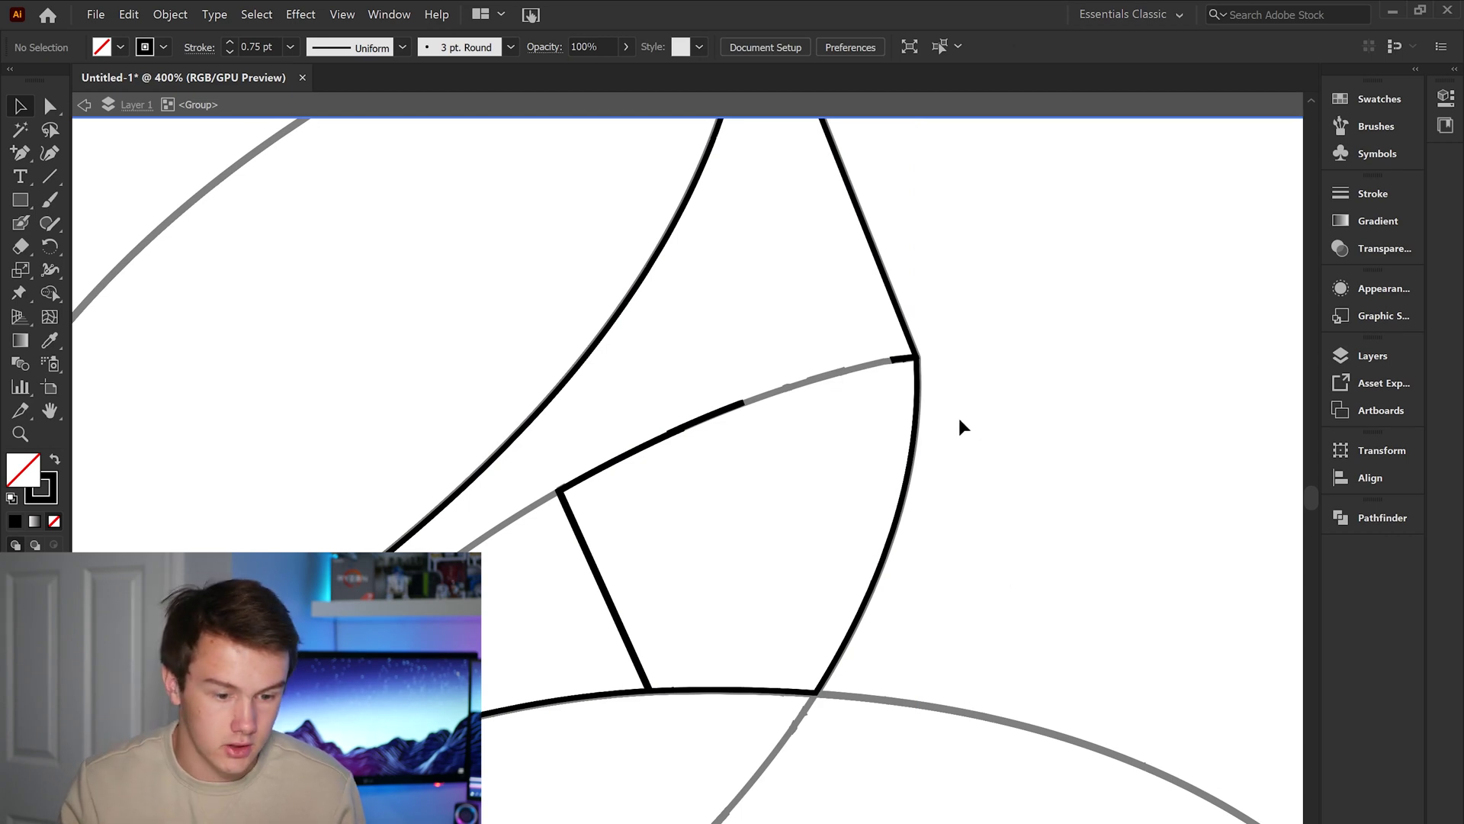
pyautogui.click(21, 162)
pyautogui.click(99, 147)
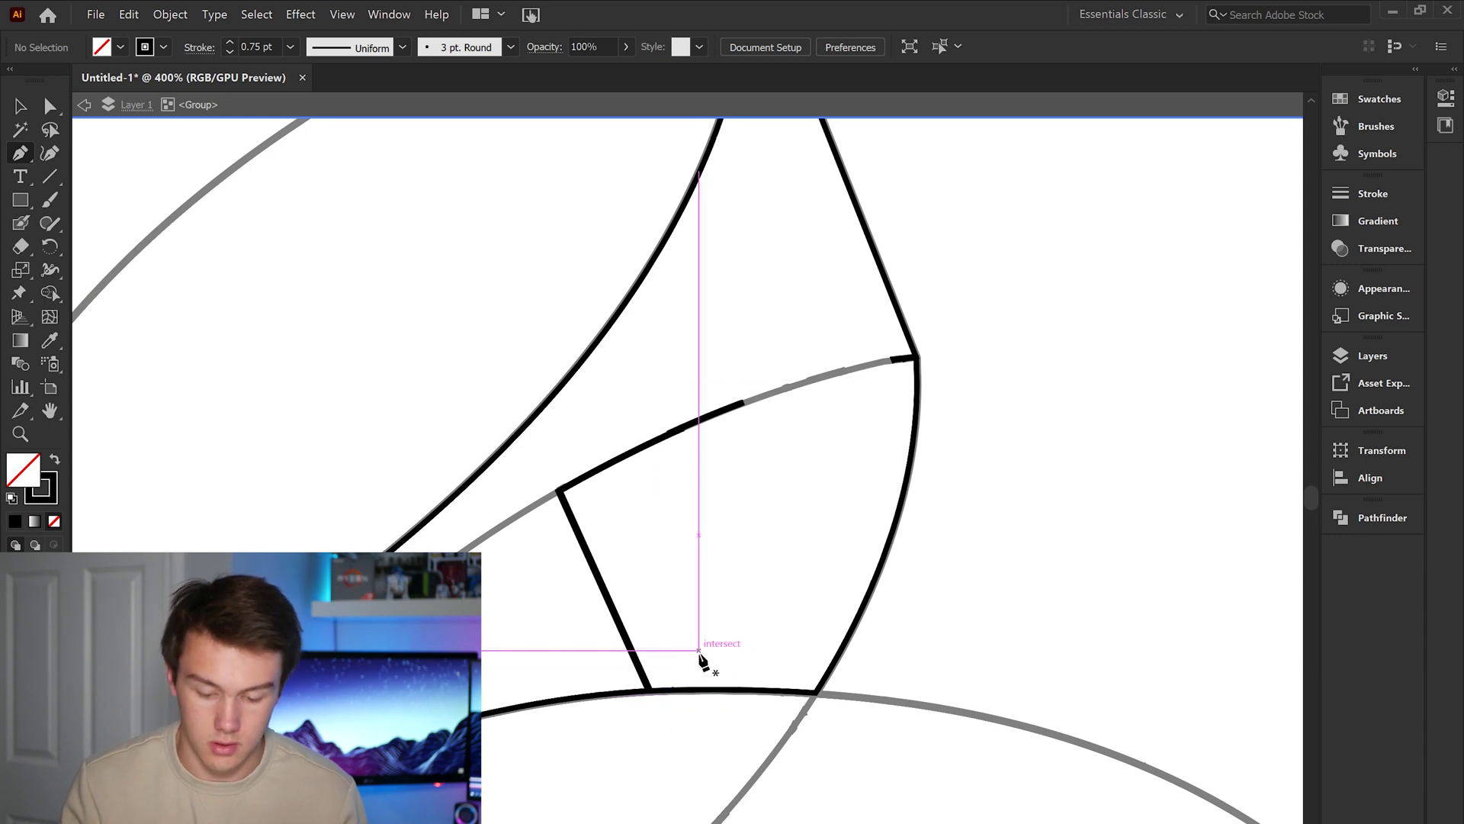
pyautogui.hotkey('ctrl', '=')
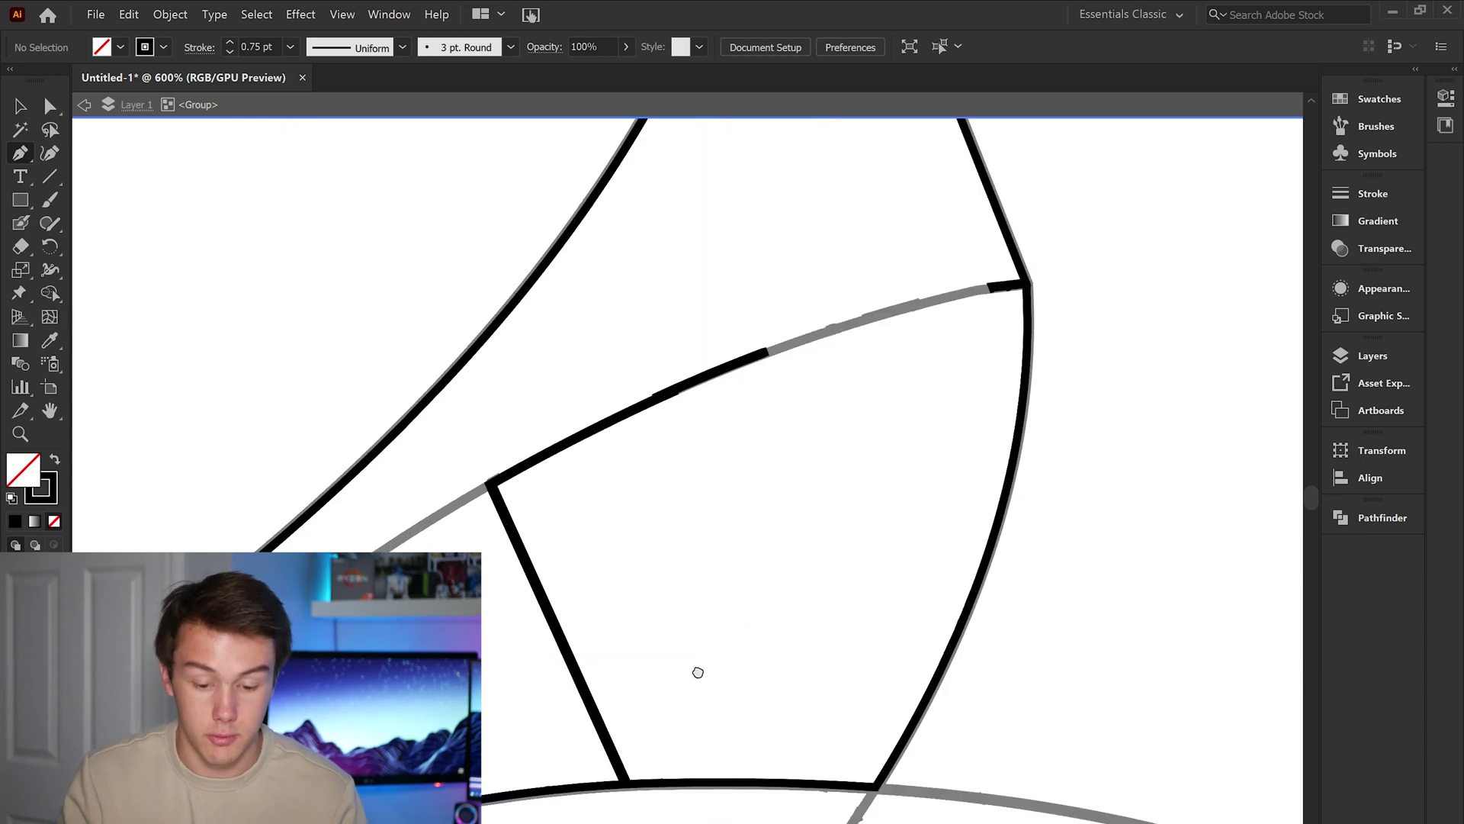
pyautogui.moveTo(696, 670); pyautogui.dragTo(914, 541)
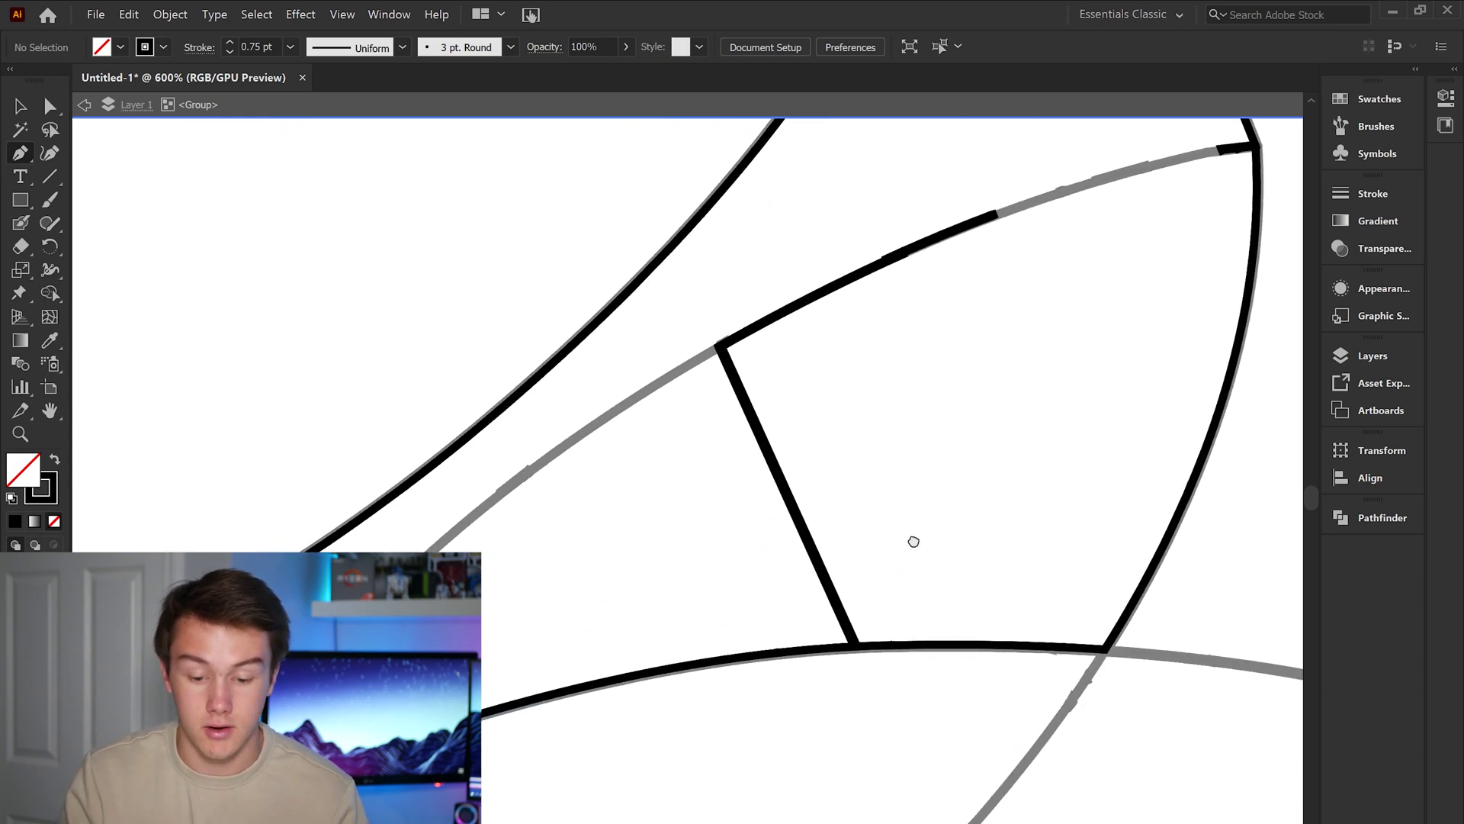
# - Draw a closed Pen polygon enclosing the wedge between the two curves
pyautogui.click(889, 645)
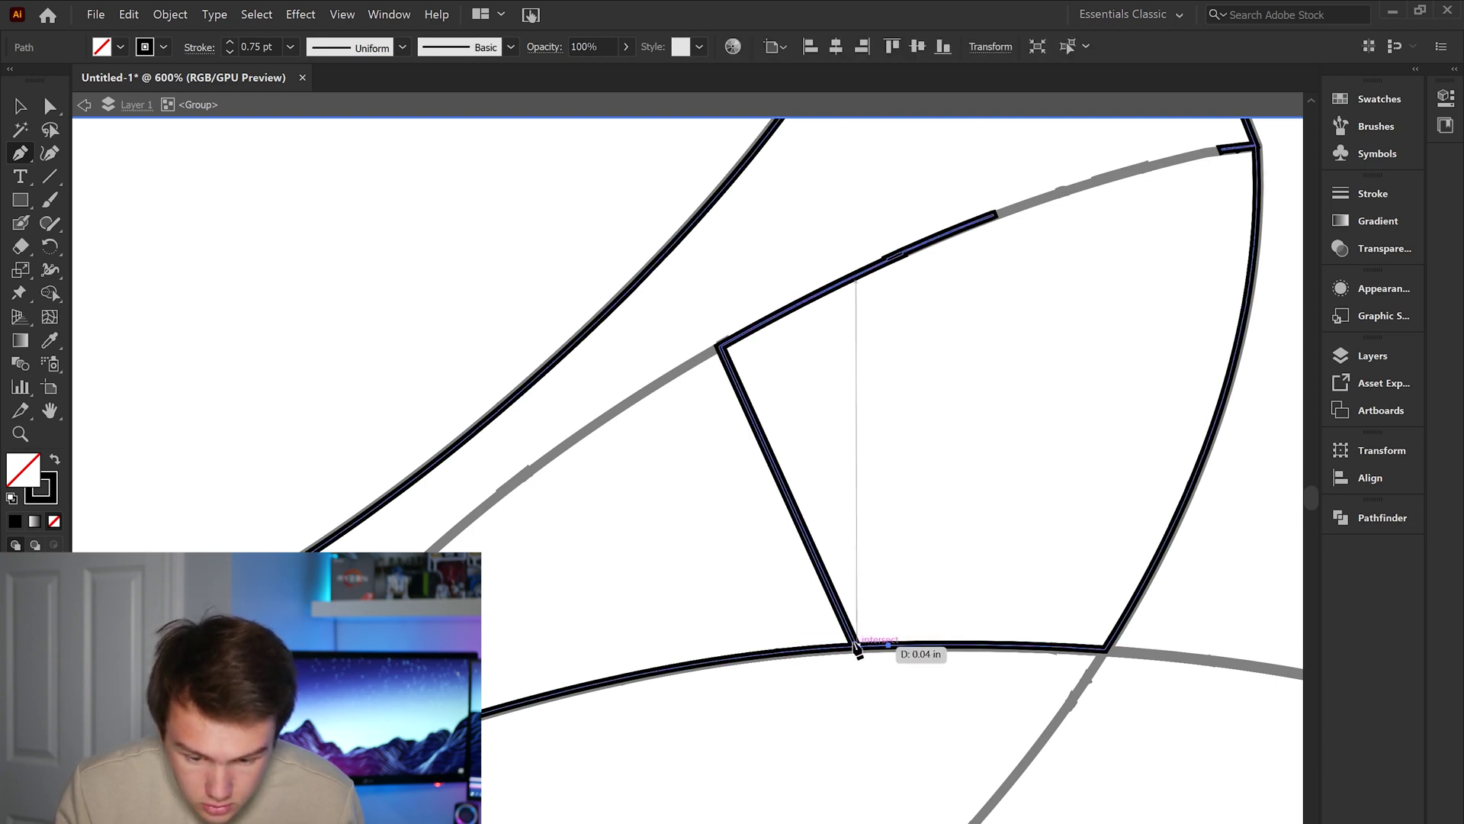
pyautogui.click(834, 648)
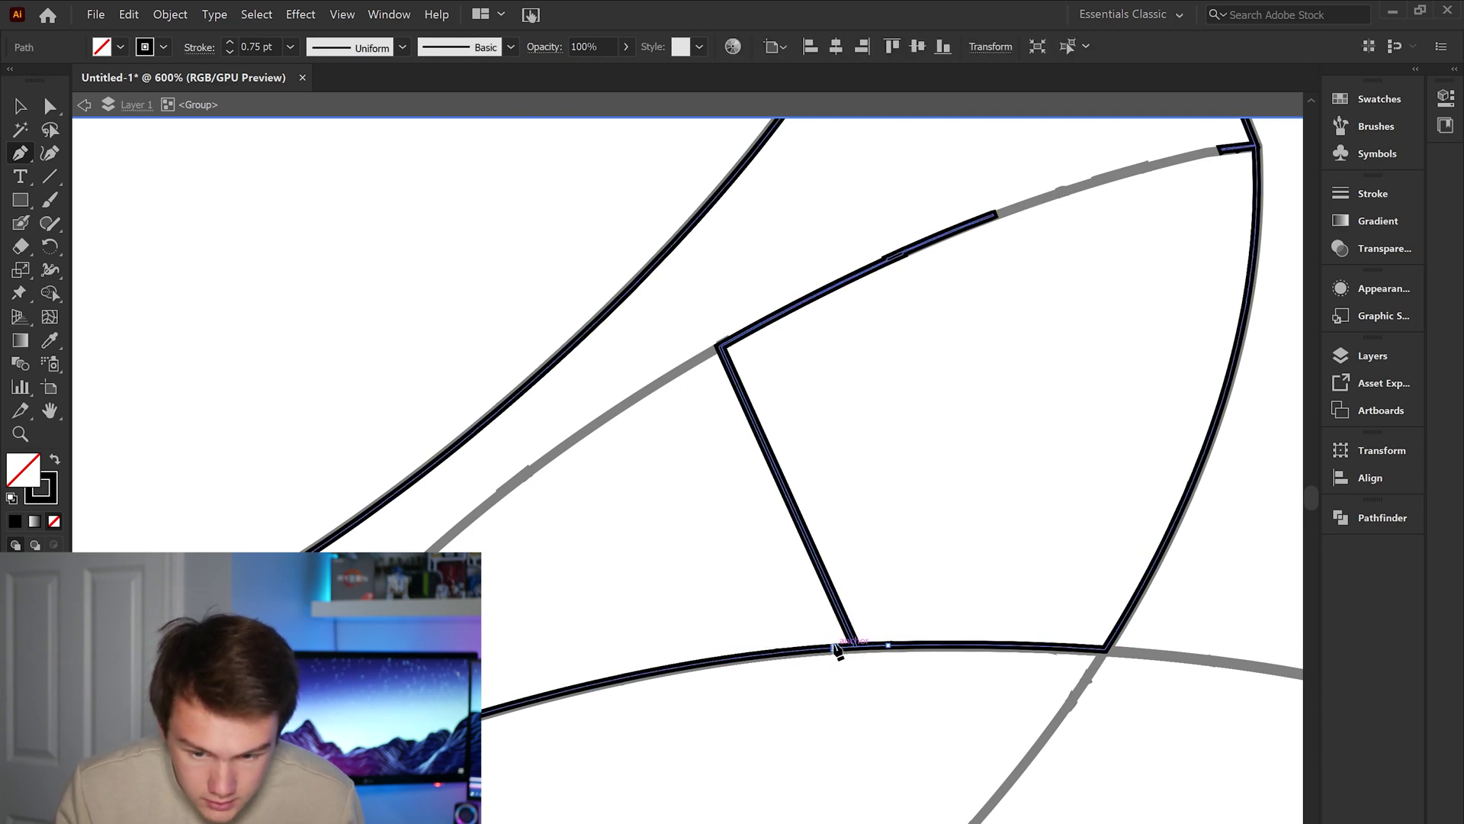
pyautogui.click(665, 329)
pyautogui.click(1045, 158)
pyautogui.click(1050, 321)
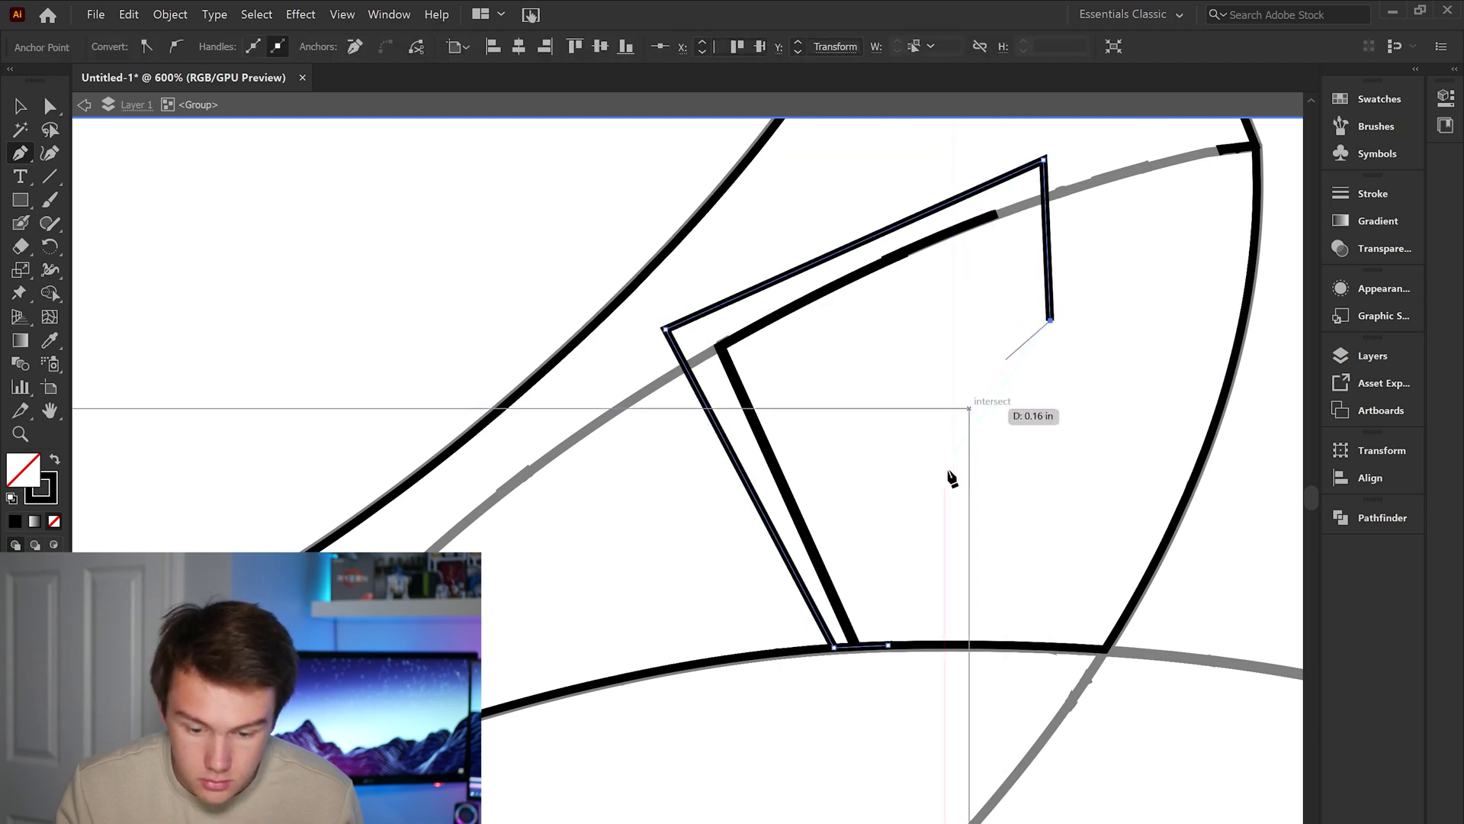
pyautogui.click(894, 648)
# - Unite the new polygon with the large black apple outline path
pyautogui.press('v')
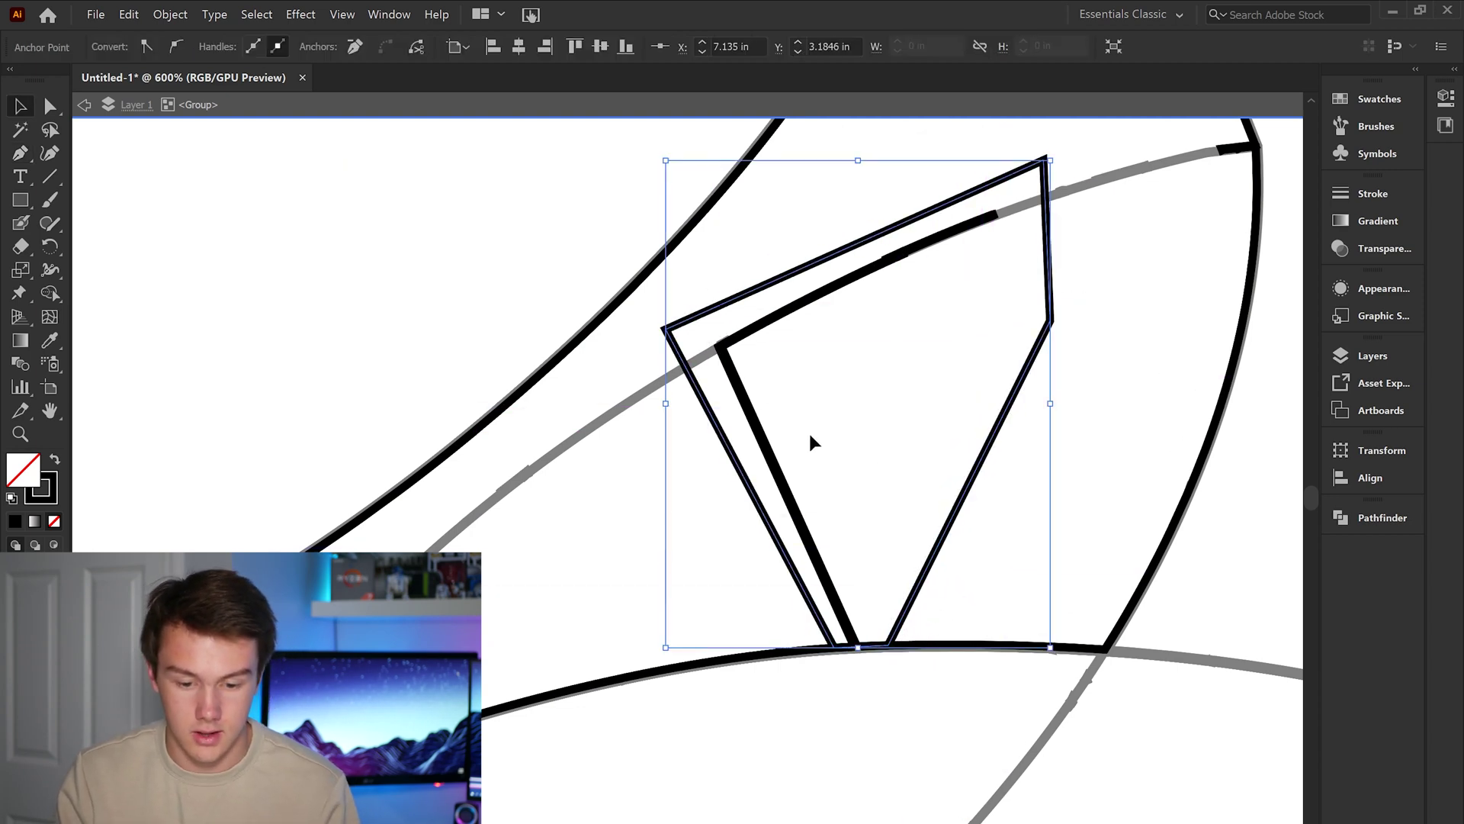
pyautogui.keyDown('shift'); pyautogui.click(765, 451); pyautogui.keyUp('shift')
pyautogui.click(1113, 560)
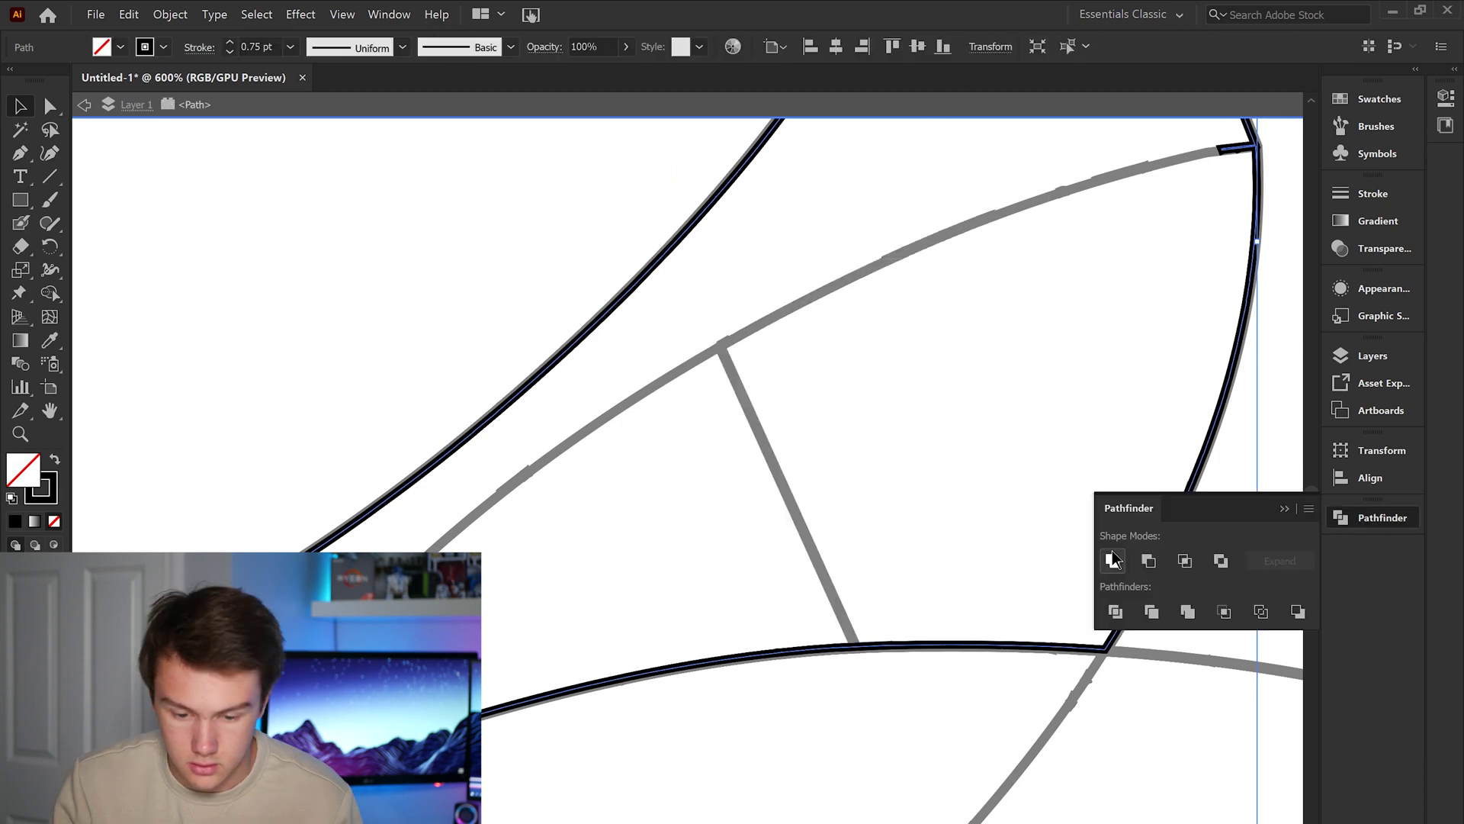
pyautogui.click(1283, 369)
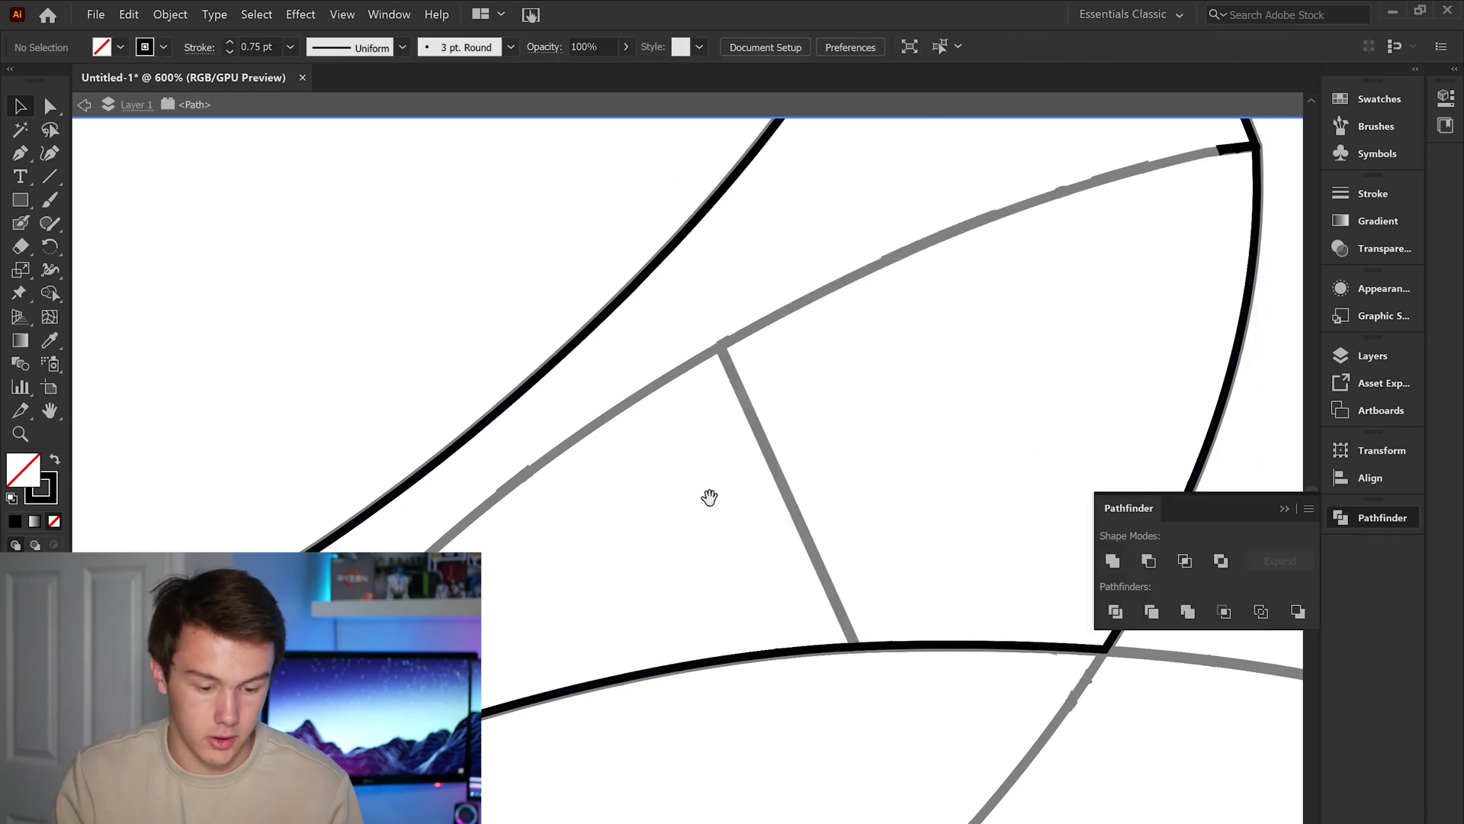
pyautogui.moveTo(635, 522); pyautogui.dragTo(1060, 338)
pyautogui.moveTo(744, 462); pyautogui.dragTo(847, 364)
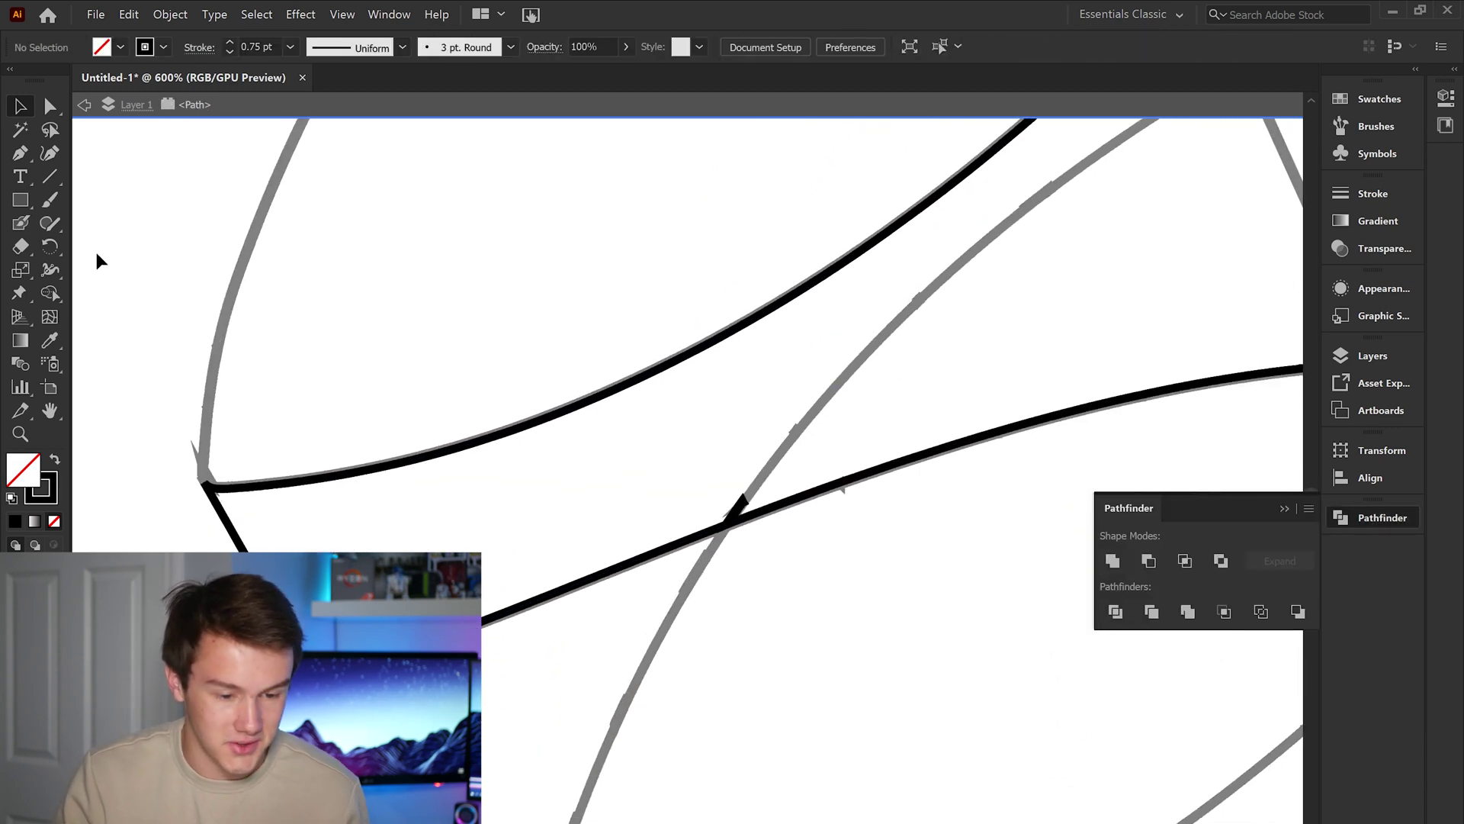
pyautogui.click(33, 152)
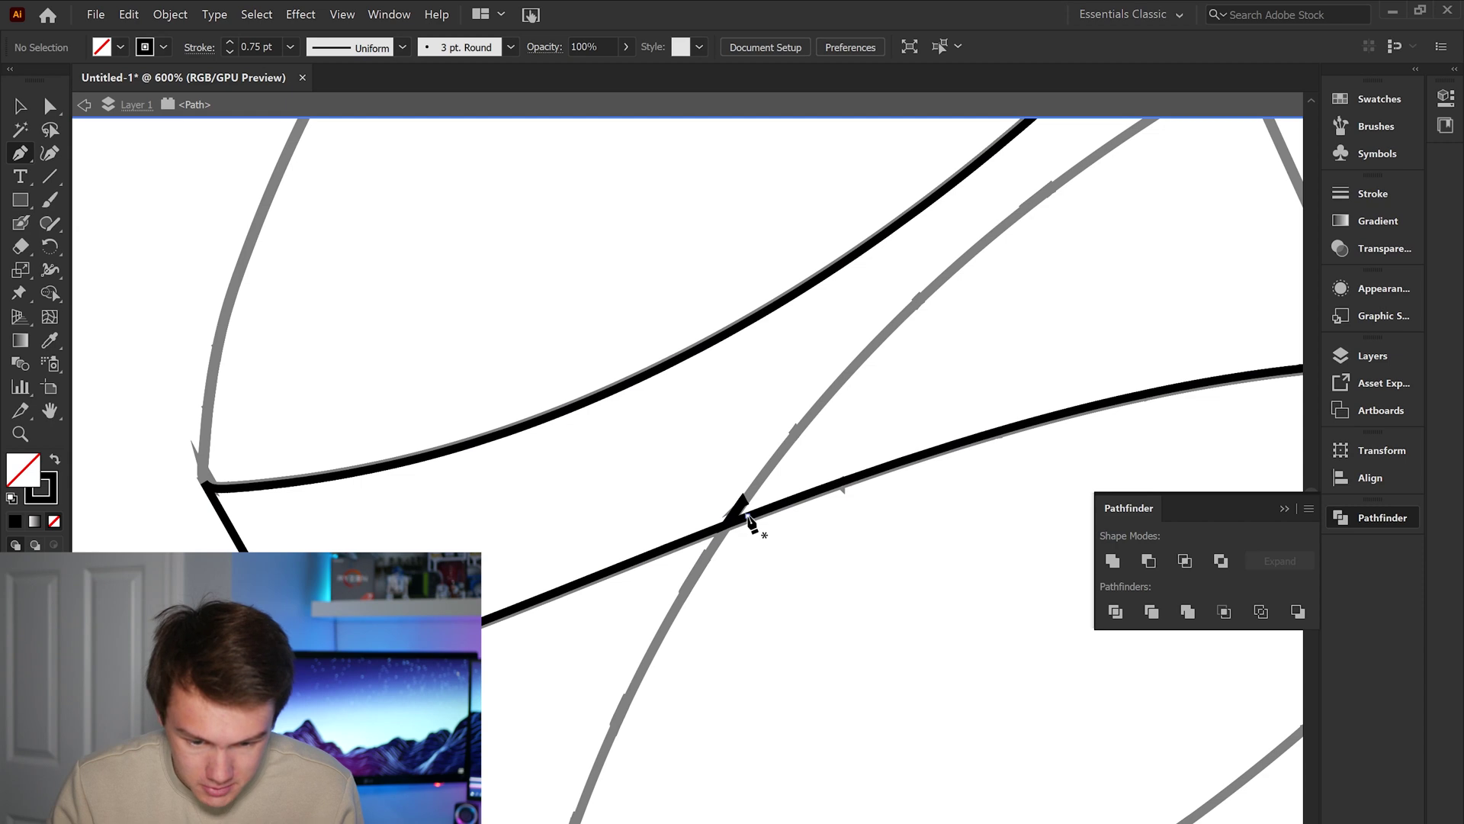
pyautogui.moveTo(725, 524); pyautogui.dragTo(720, 535)
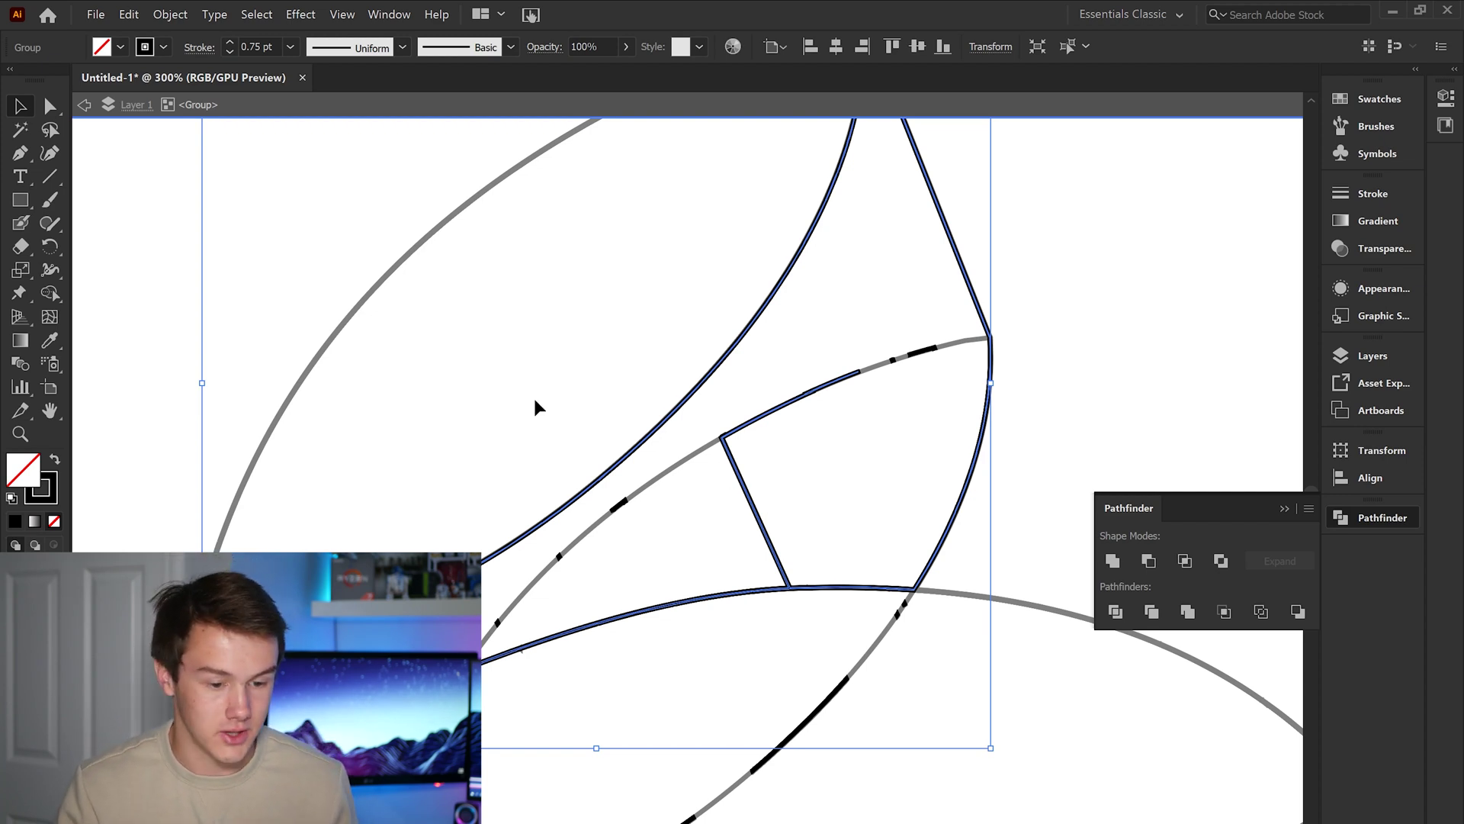
pyautogui.click(26, 157)
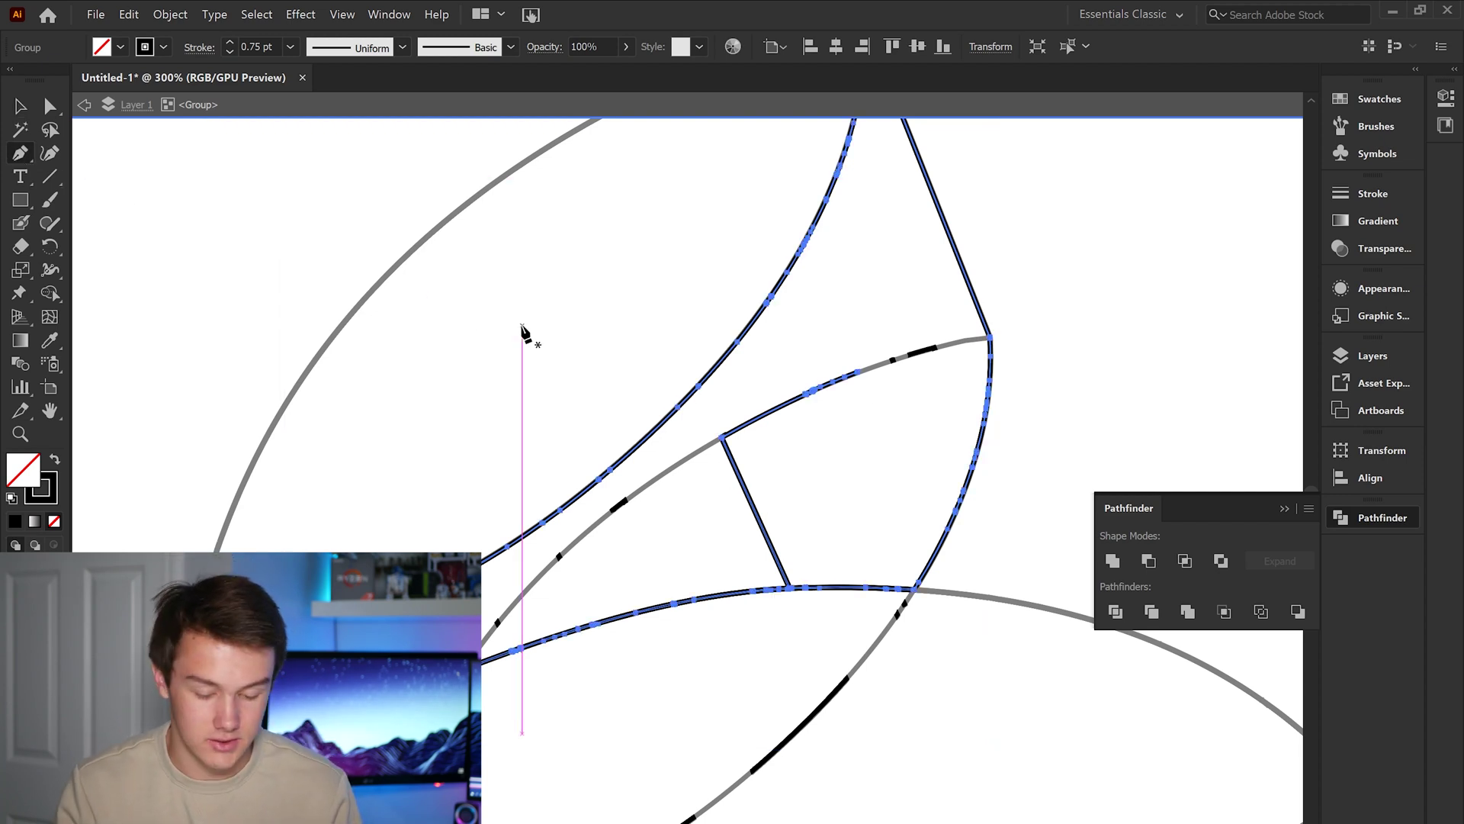
pyautogui.scroll(3, 522, 329)
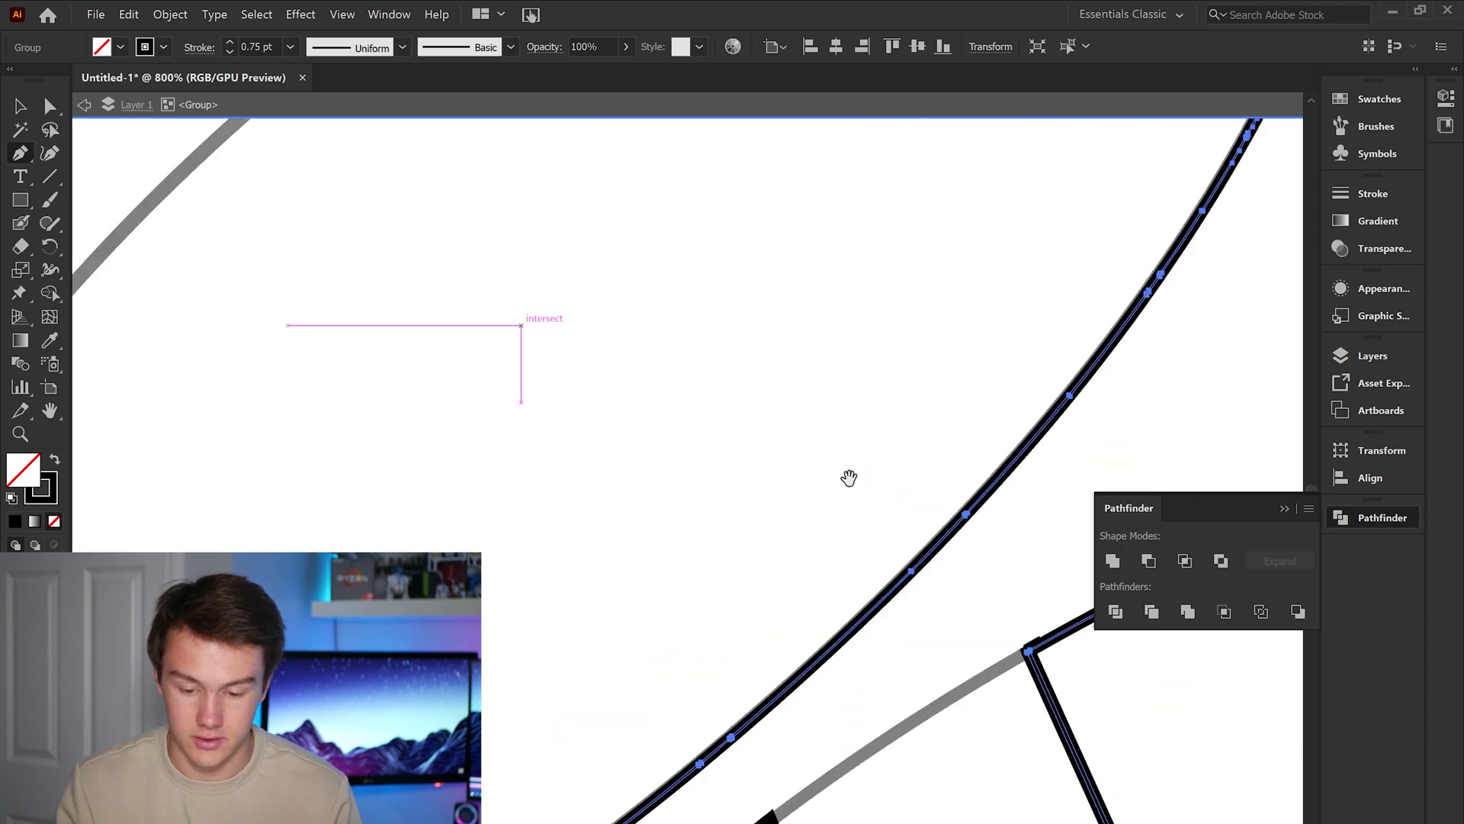
pyautogui.moveTo(848, 478); pyautogui.dragTo(621, 415)
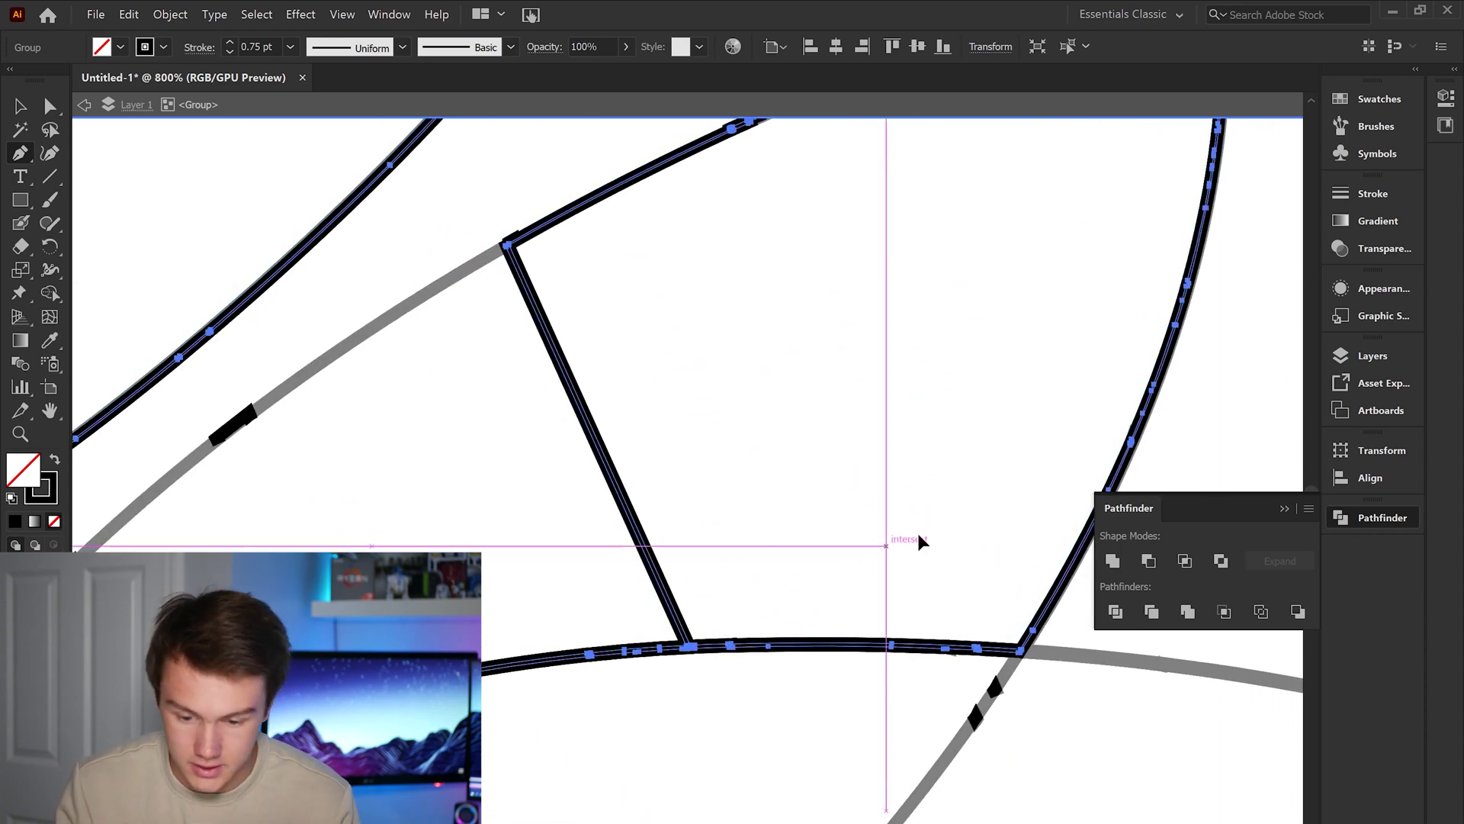
# - Draw a closed Pen polygon around the next wedge, starting and ending on the bottom curve
pyautogui.press('v')
pyautogui.click(276, 203)
pyautogui.click(21, 153)
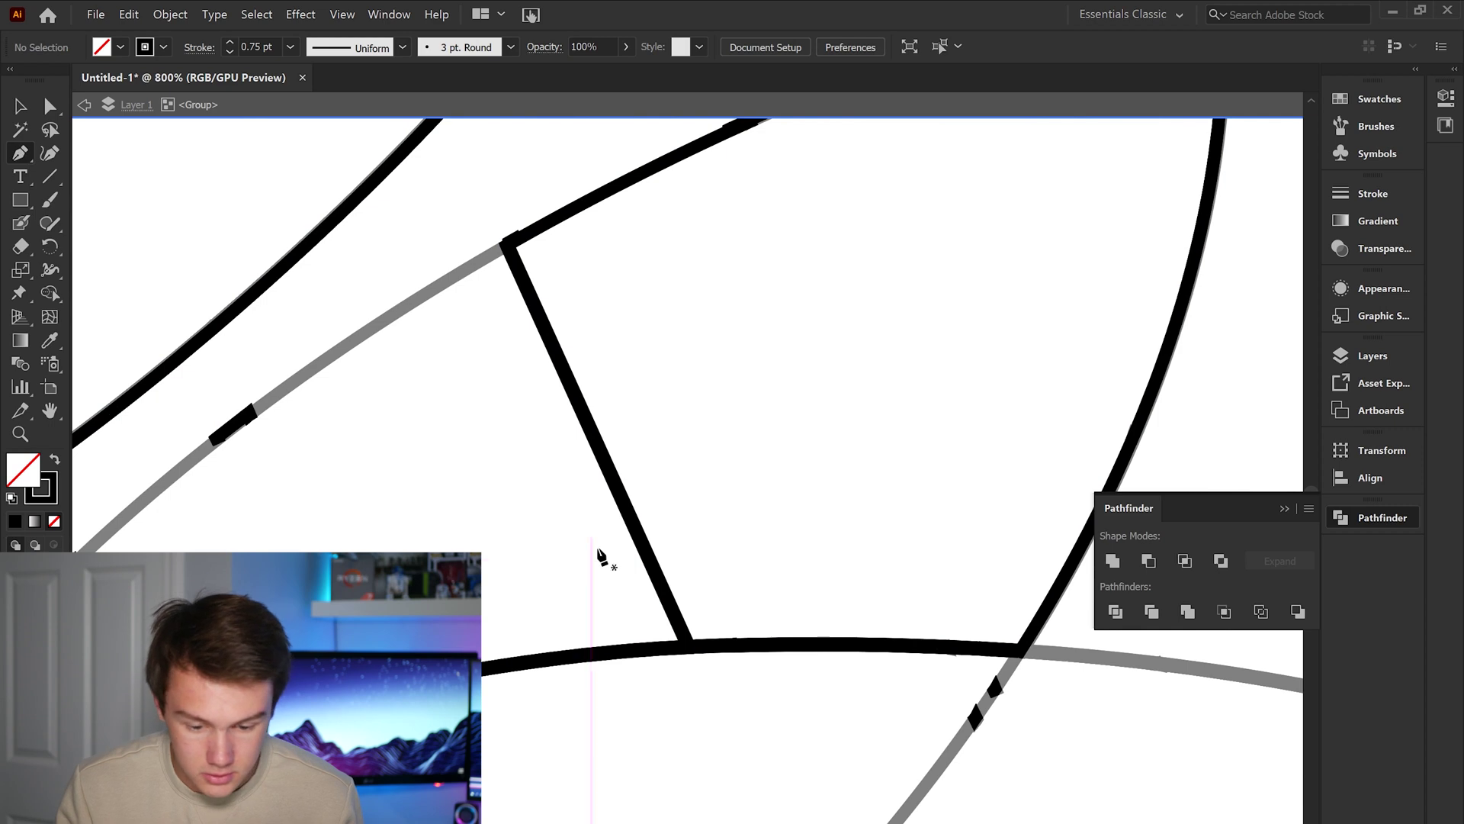
pyautogui.moveTo(712, 648); pyautogui.dragTo(671, 647)
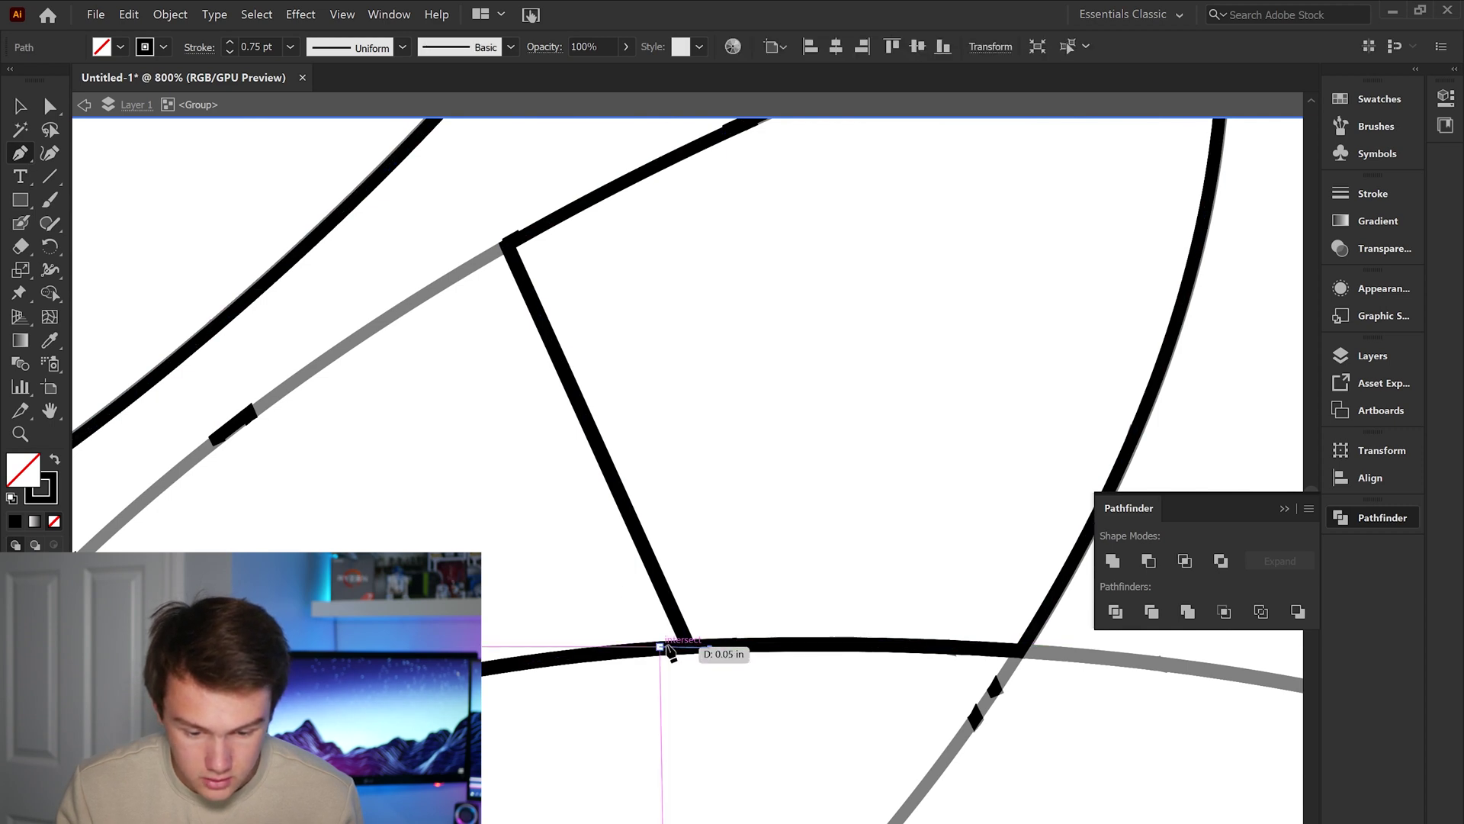
pyautogui.click(433, 207)
pyautogui.scroll(5, 671, 239)
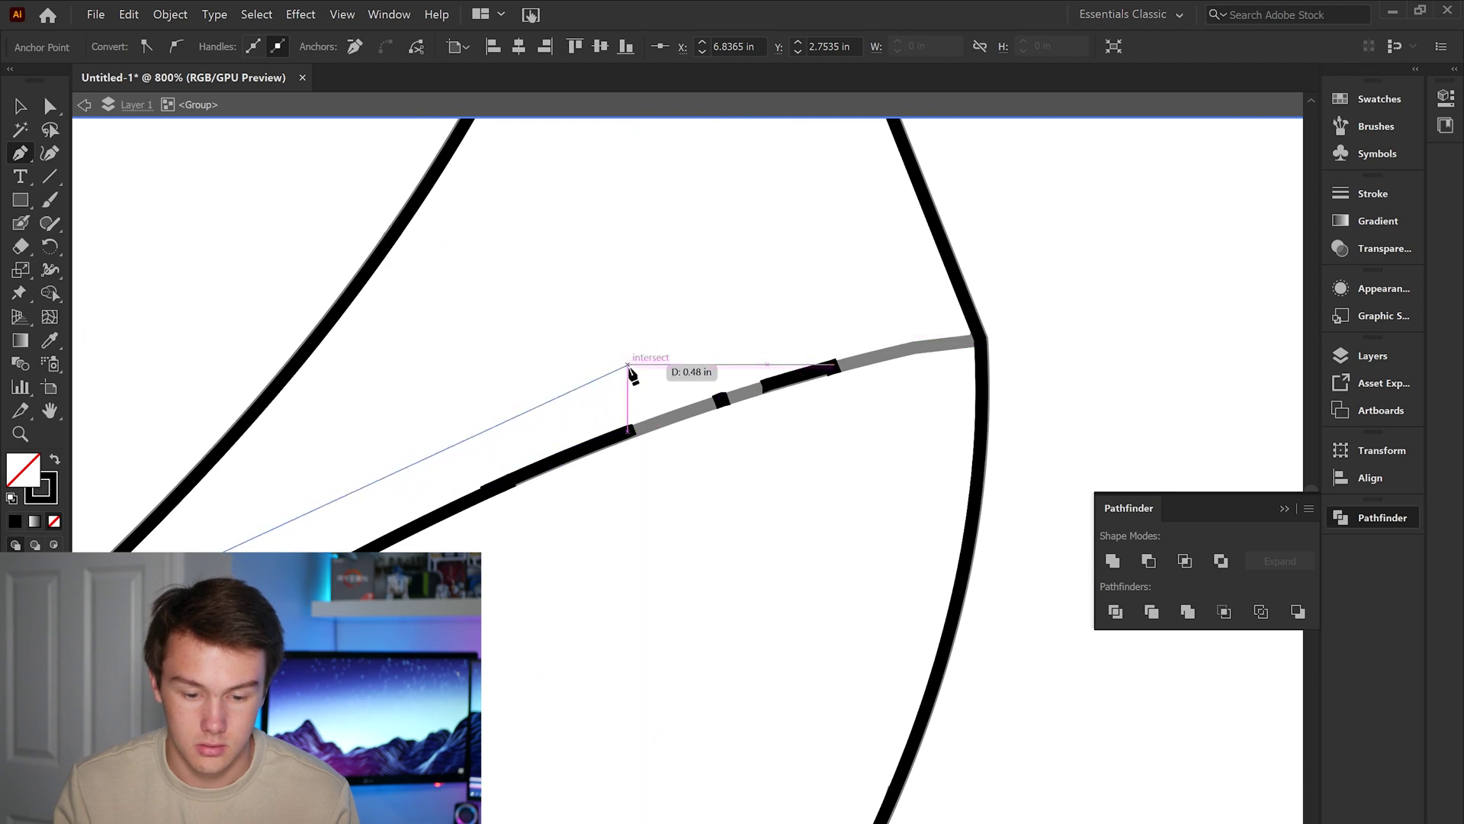
pyautogui.click(652, 357)
pyautogui.click(712, 585)
pyautogui.moveTo(662, 619); pyautogui.dragTo(805, 207)
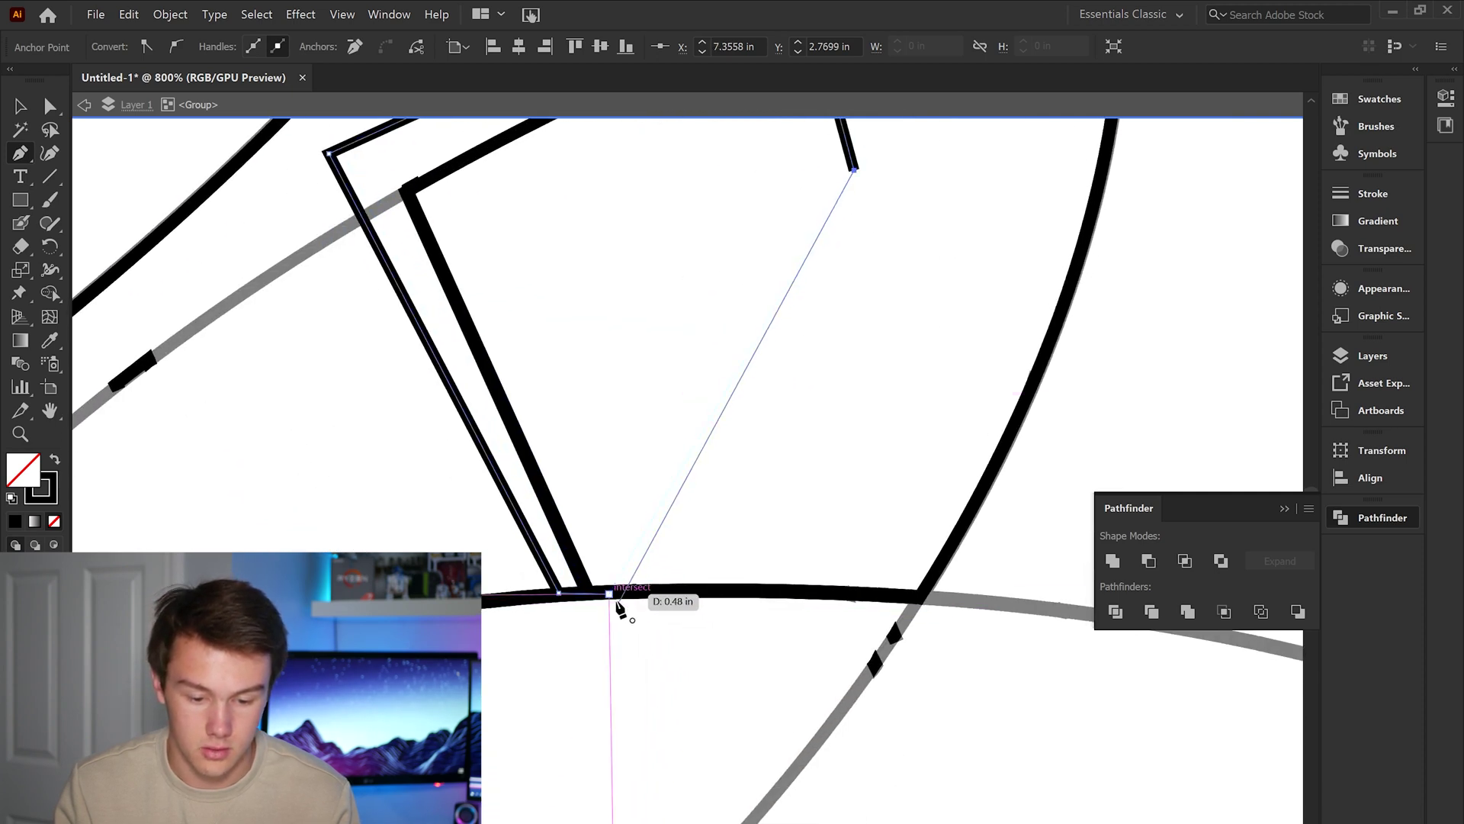
pyautogui.click(612, 592)
pyautogui.press('v')
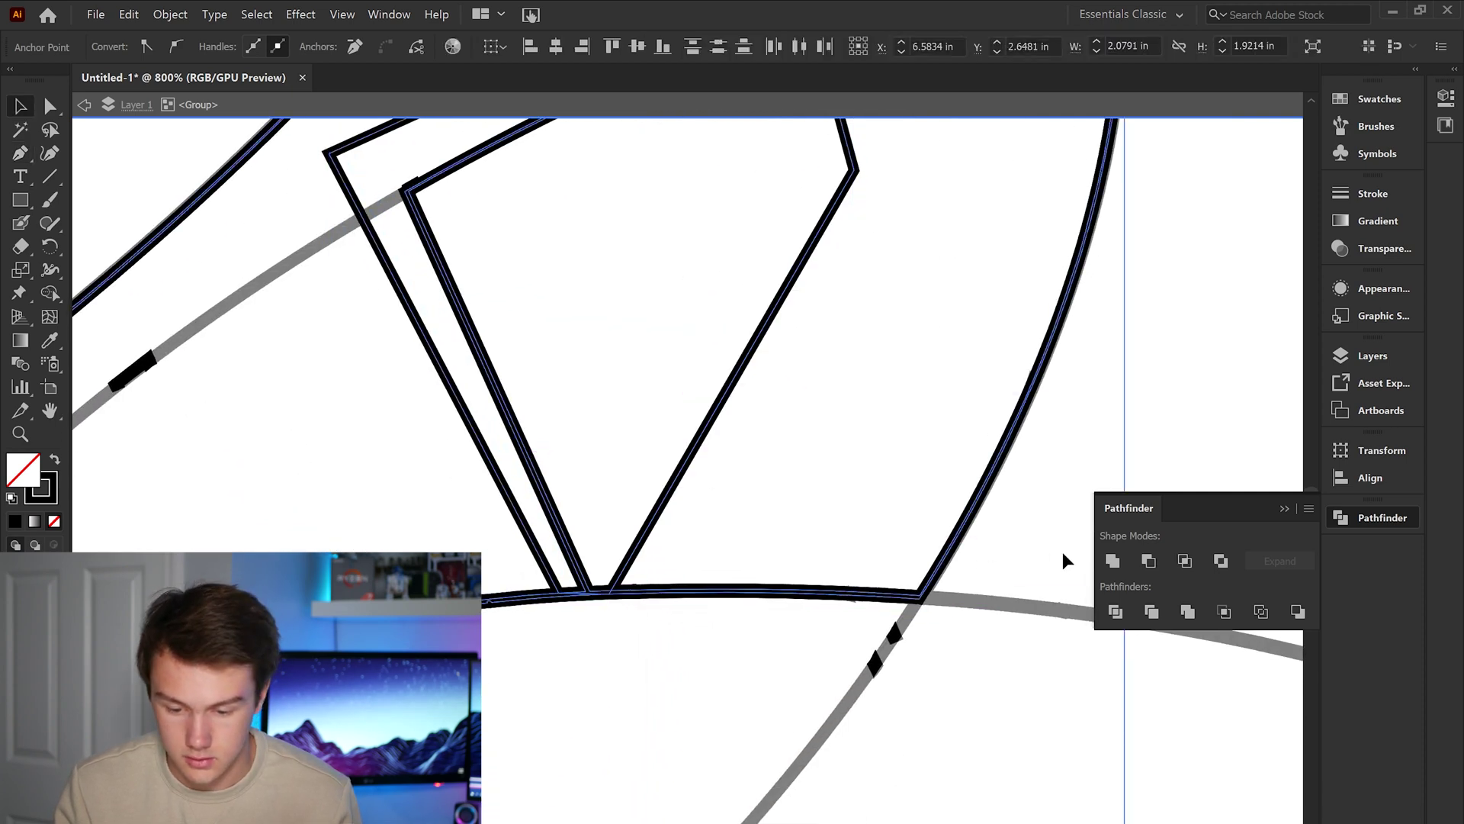
# - Try Pathfinder Unite and Minus Front on the polygon, undoing both to keep it separate
pyautogui.click(1112, 561)
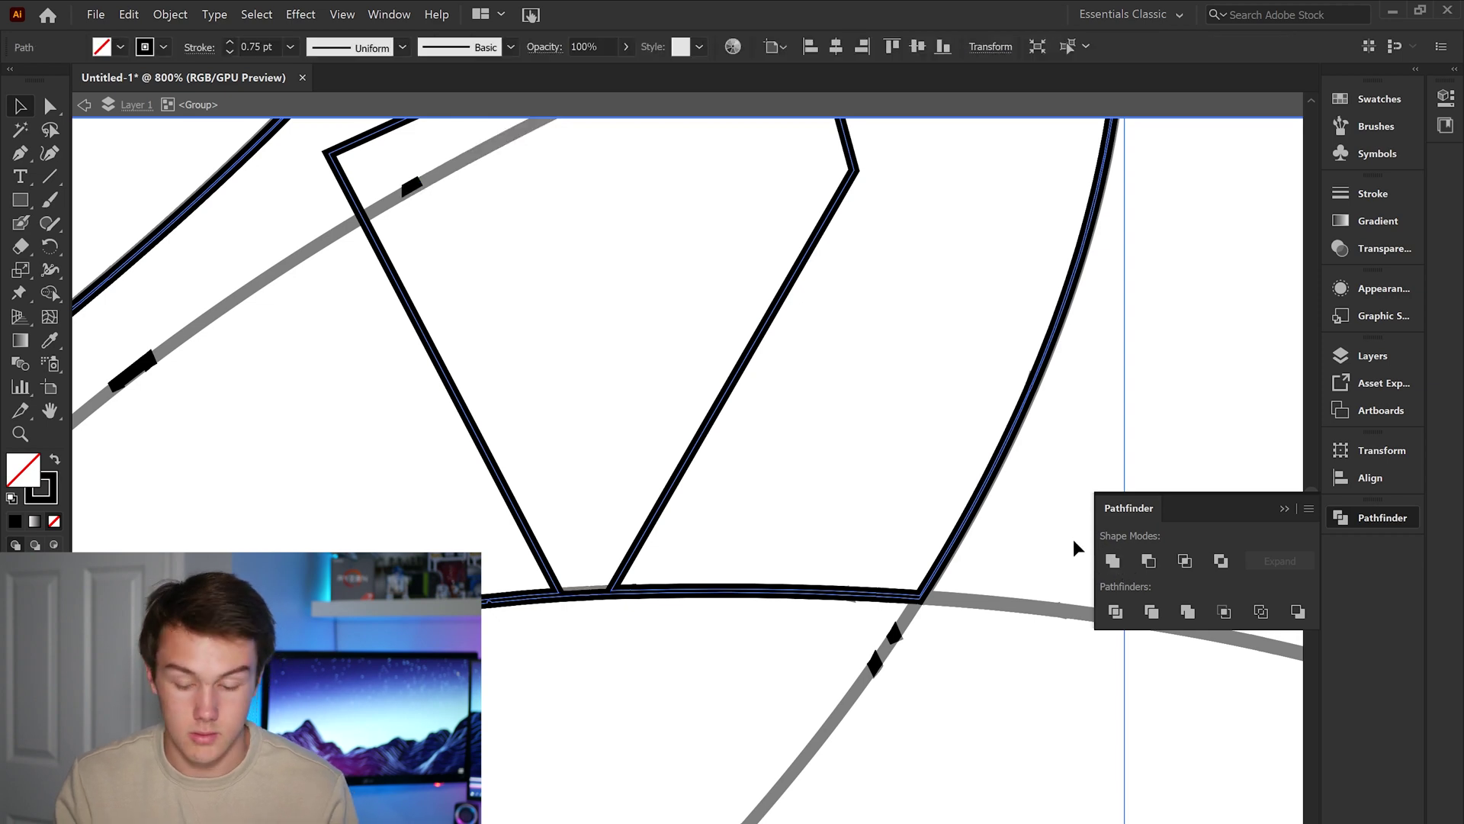
pyautogui.hotkey('ctrl', 'z')
pyautogui.click(1149, 560)
pyautogui.moveTo(701, 421); pyautogui.dragTo(889, 482)
pyautogui.hotkey('ctrl', 'z')
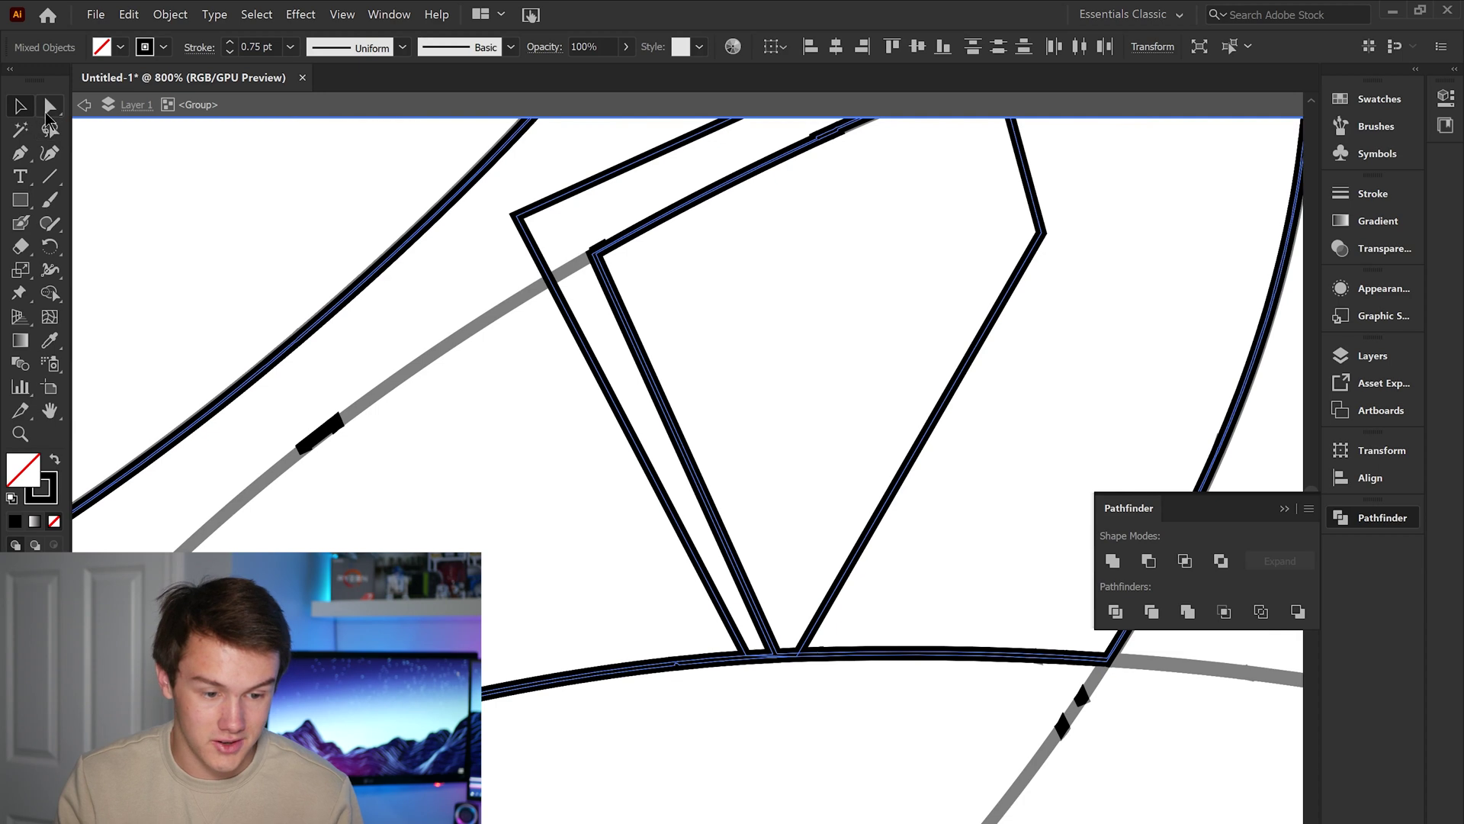
# - Nudge the polygon's bottom anchor onto the apple's bottom curve with Direct Selection, then zoom out
pyautogui.click(47, 111)
pyautogui.click(953, 530)
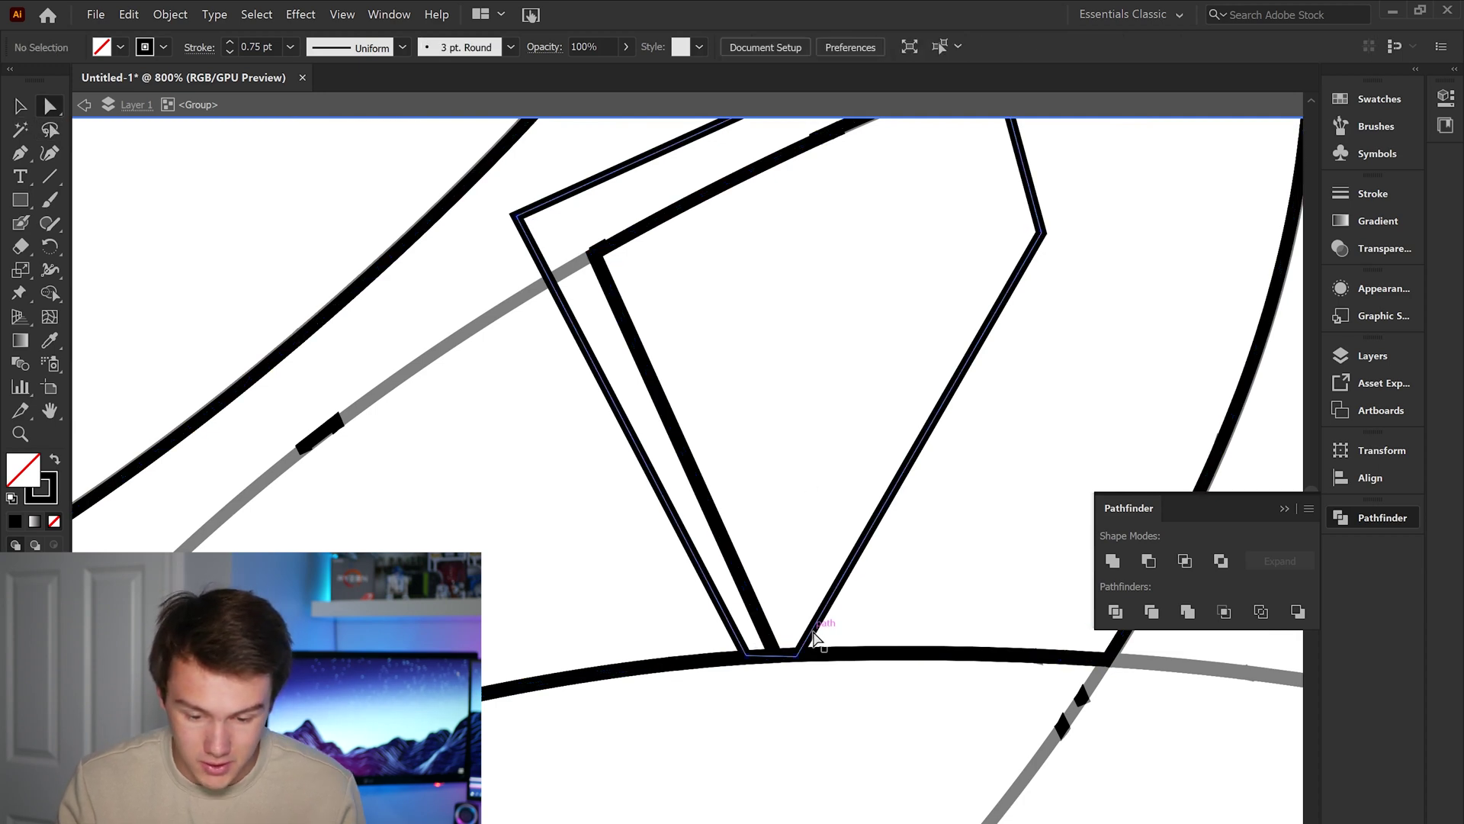
pyautogui.click(796, 655)
pyautogui.click(797, 658)
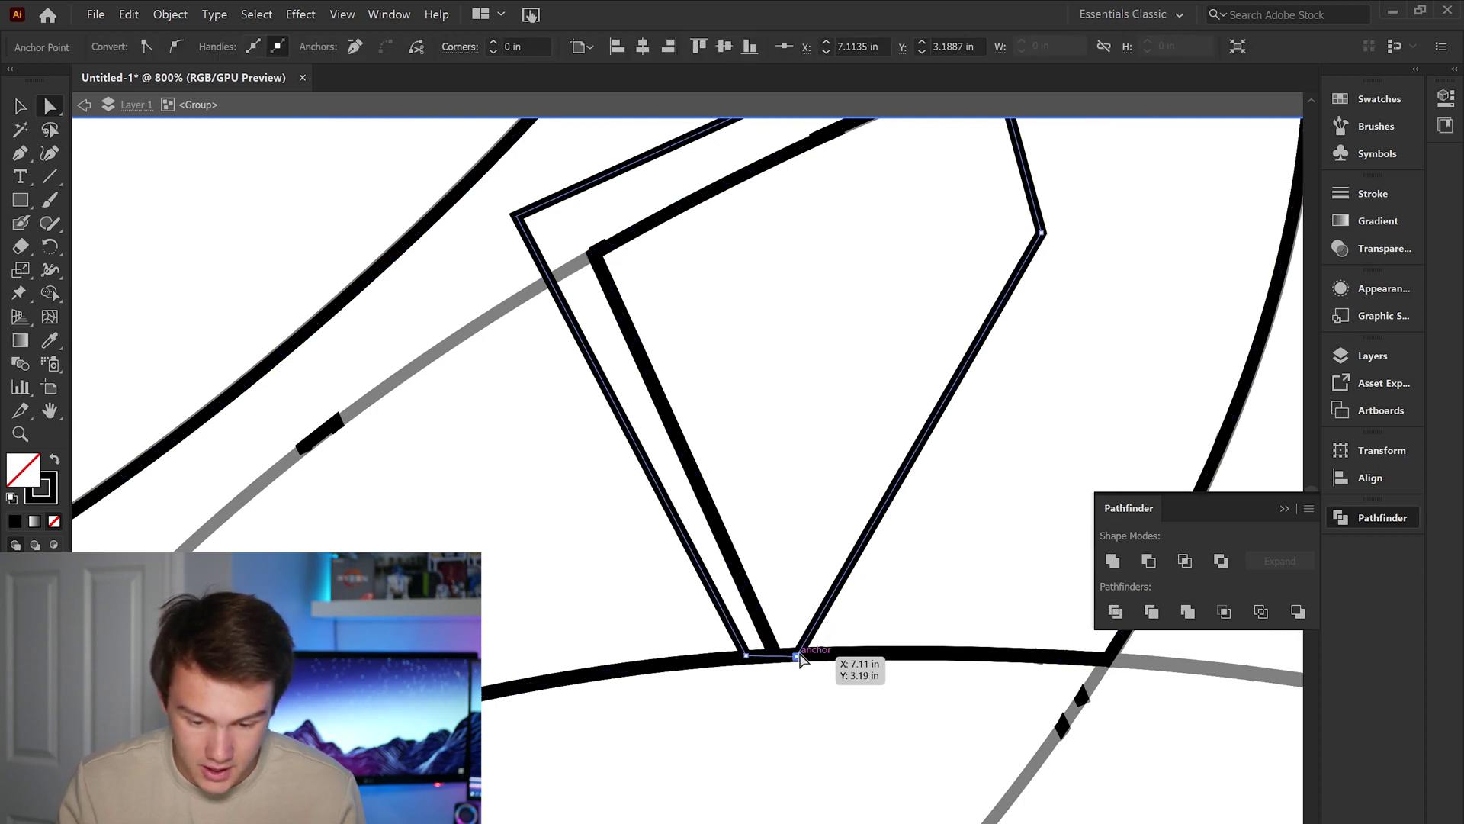
pyautogui.moveTo(801, 652)
pyautogui.mouseDown()
pyautogui.moveTo(808, 642)
pyautogui.moveTo(798, 656)
pyautogui.mouseUp()
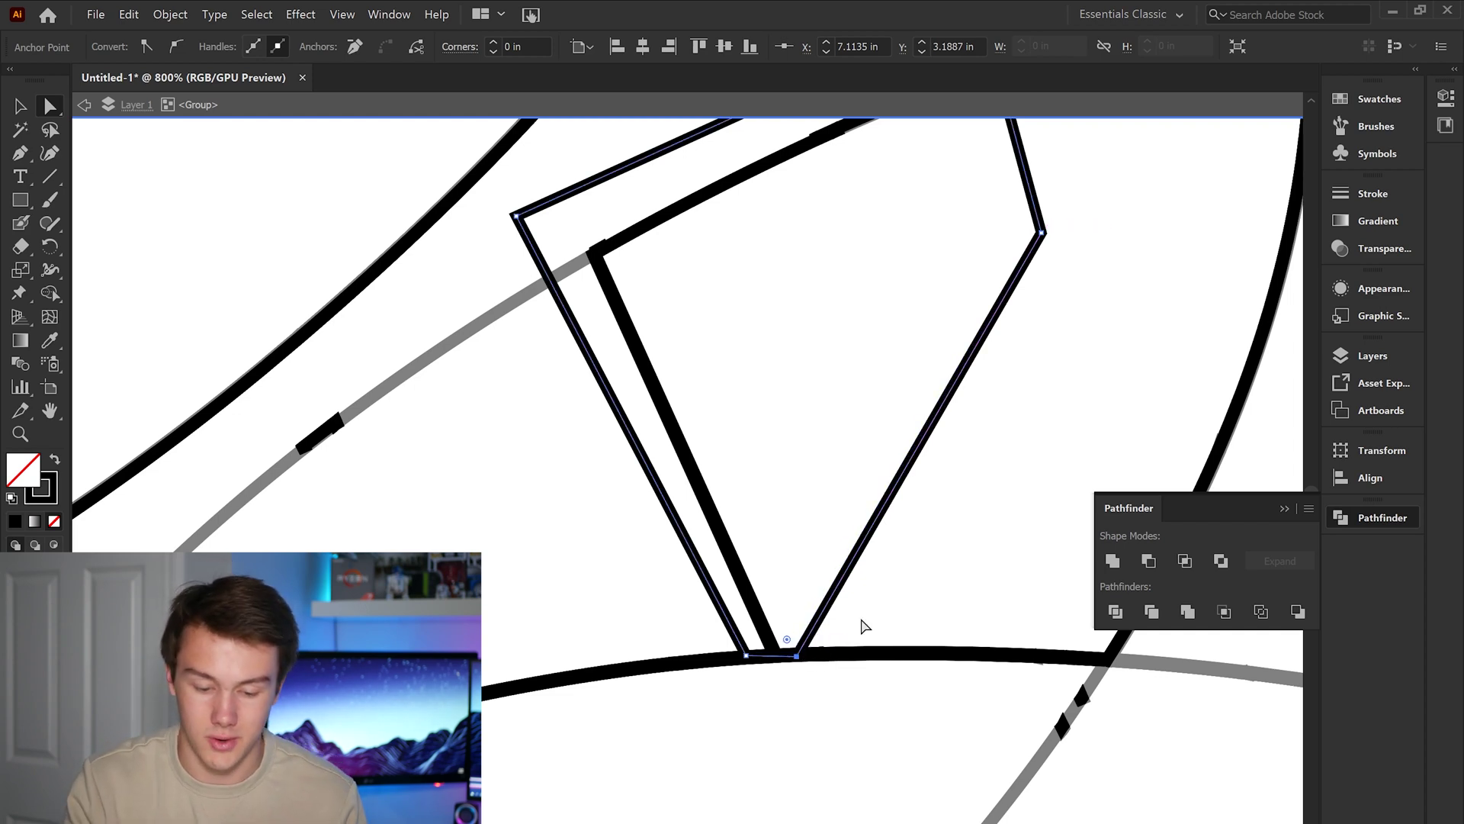
pyautogui.hotkey('ctrl', '=')
pyautogui.hotkey('ctrl', '=')
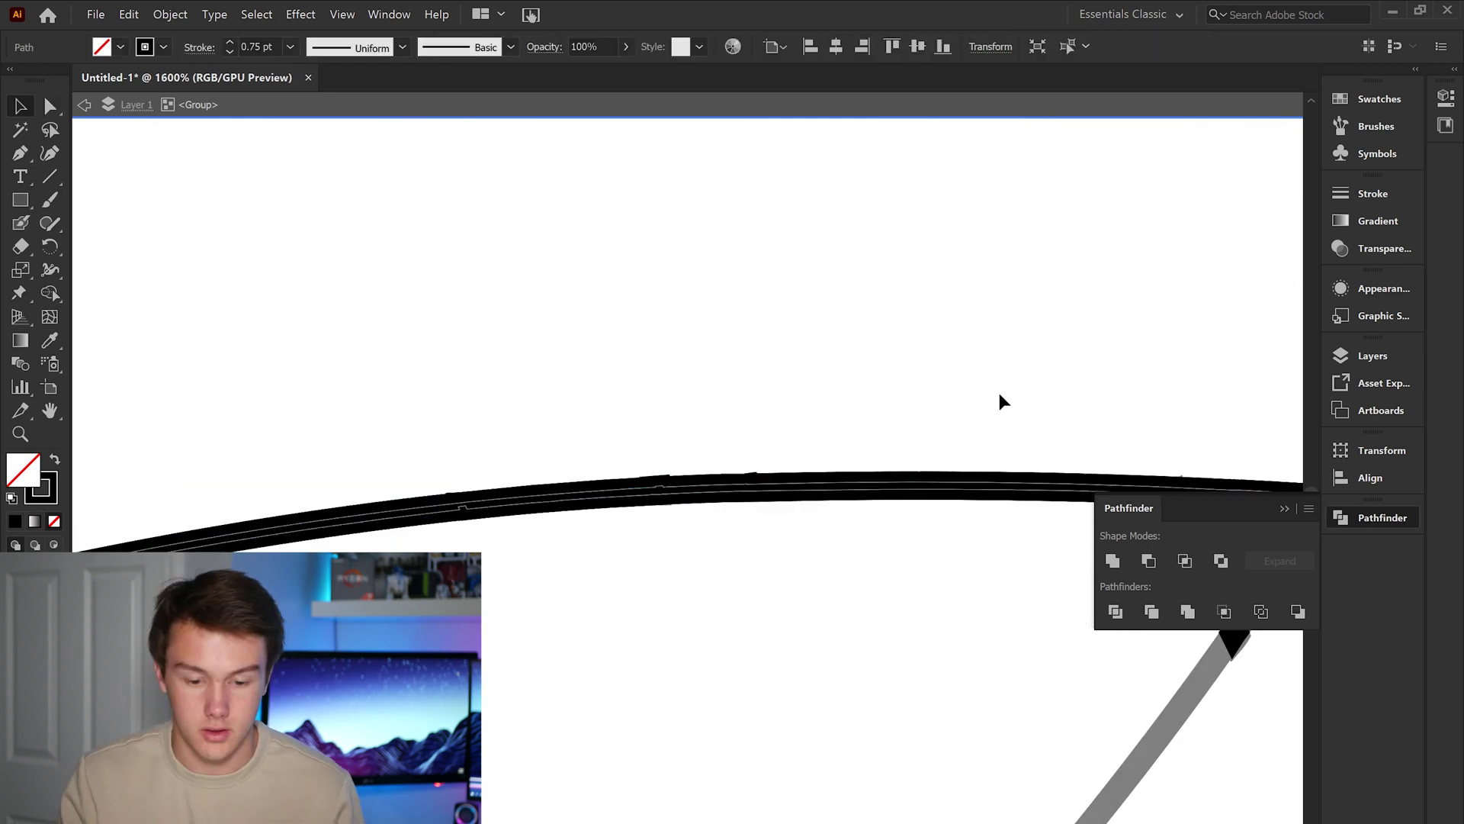
pyautogui.click(1000, 395)
pyautogui.hotkey('ctrl', '-')
pyautogui.hotkey('ctrl', '-')
pyautogui.hotkey('ctrl', '-')
pyautogui.hotkey('ctrl', '-')
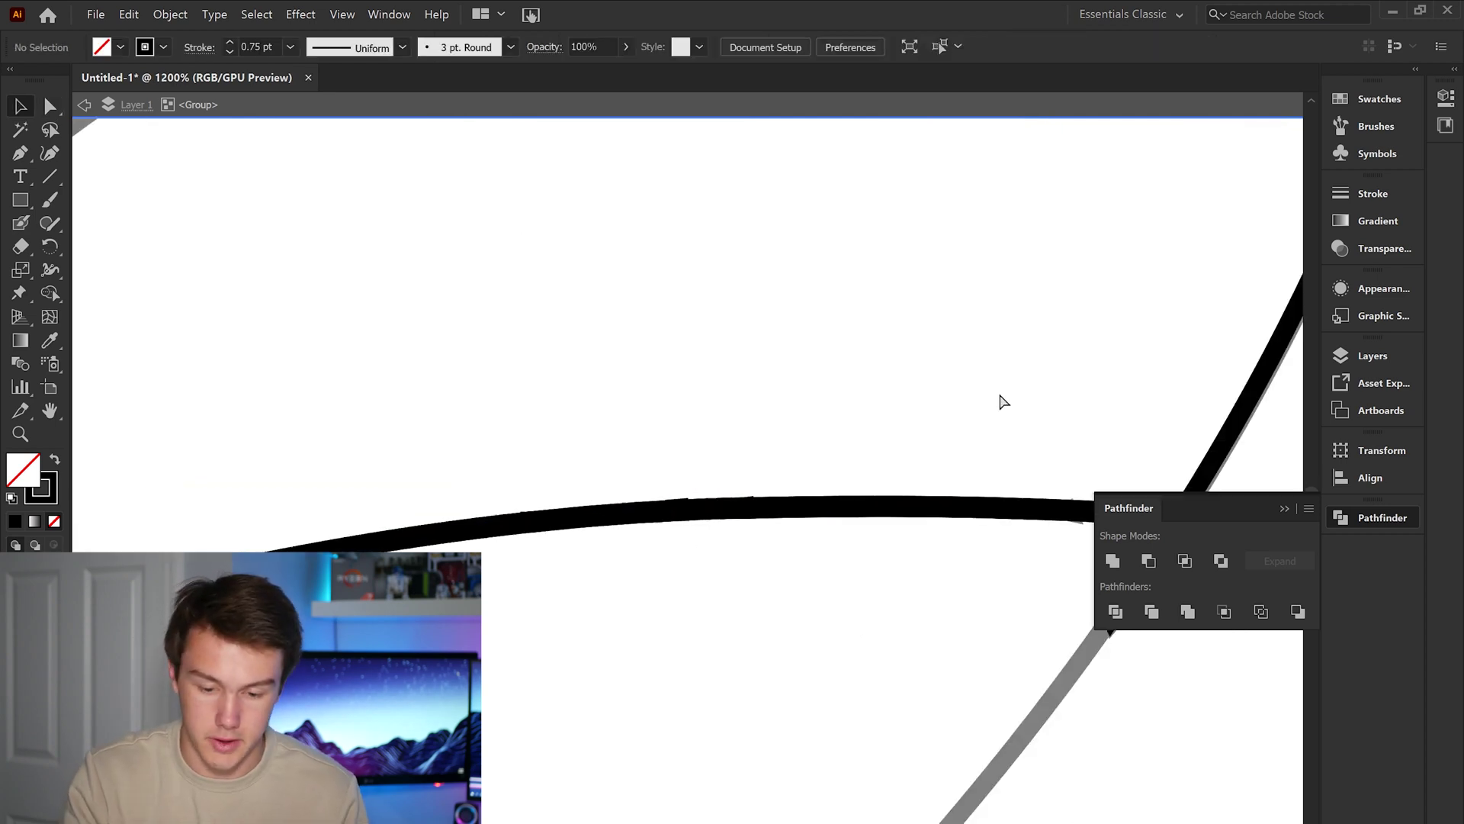
pyautogui.hotkey('ctrl', '-')
# - Box-select and delete the small stray black segment near the upper curves
pyautogui.moveTo(816, 485); pyautogui.dragTo(899, 600)
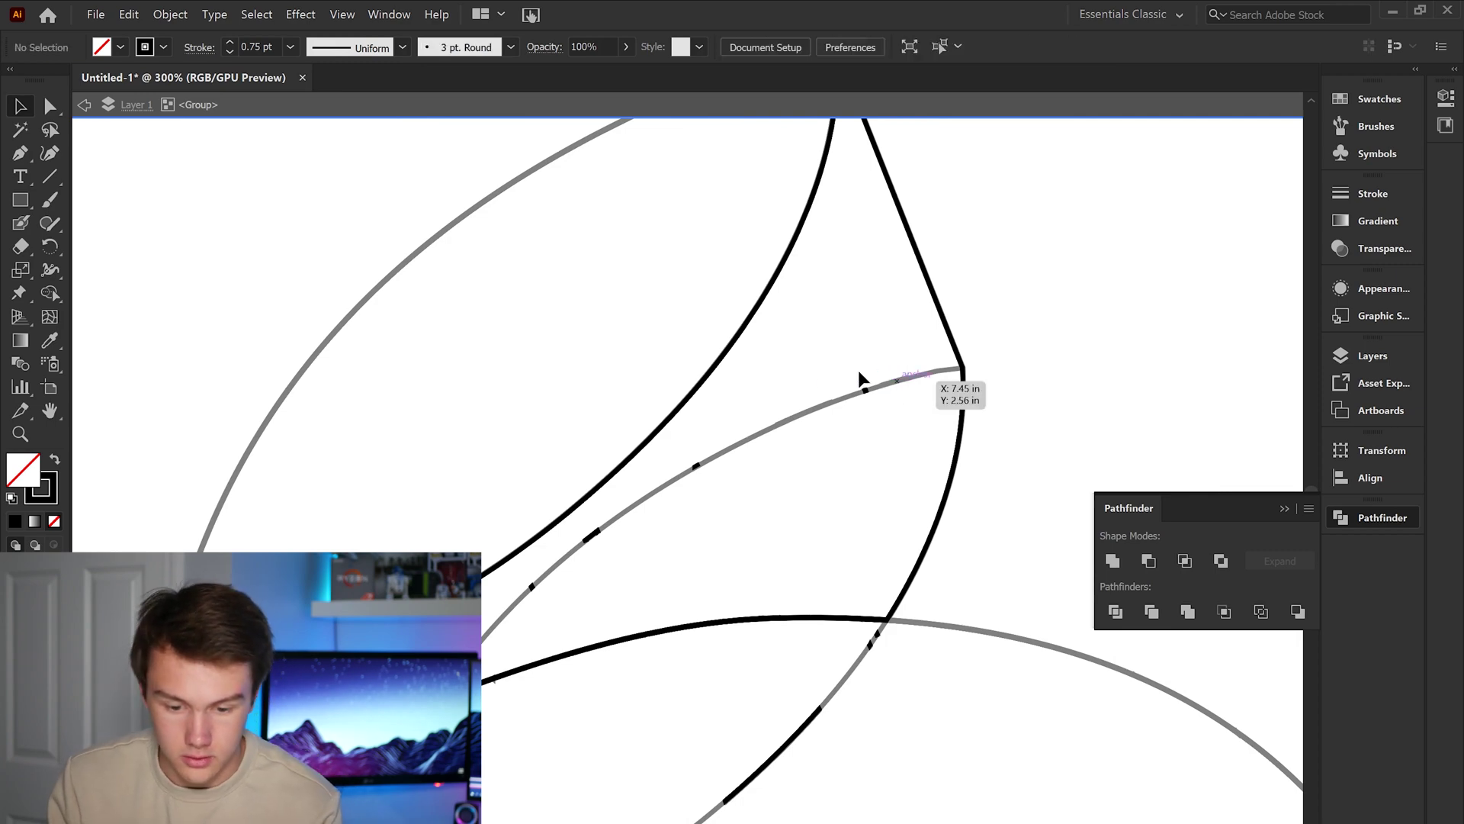
pyautogui.moveTo(813, 371); pyautogui.dragTo(910, 438)
pyautogui.press('Delete')
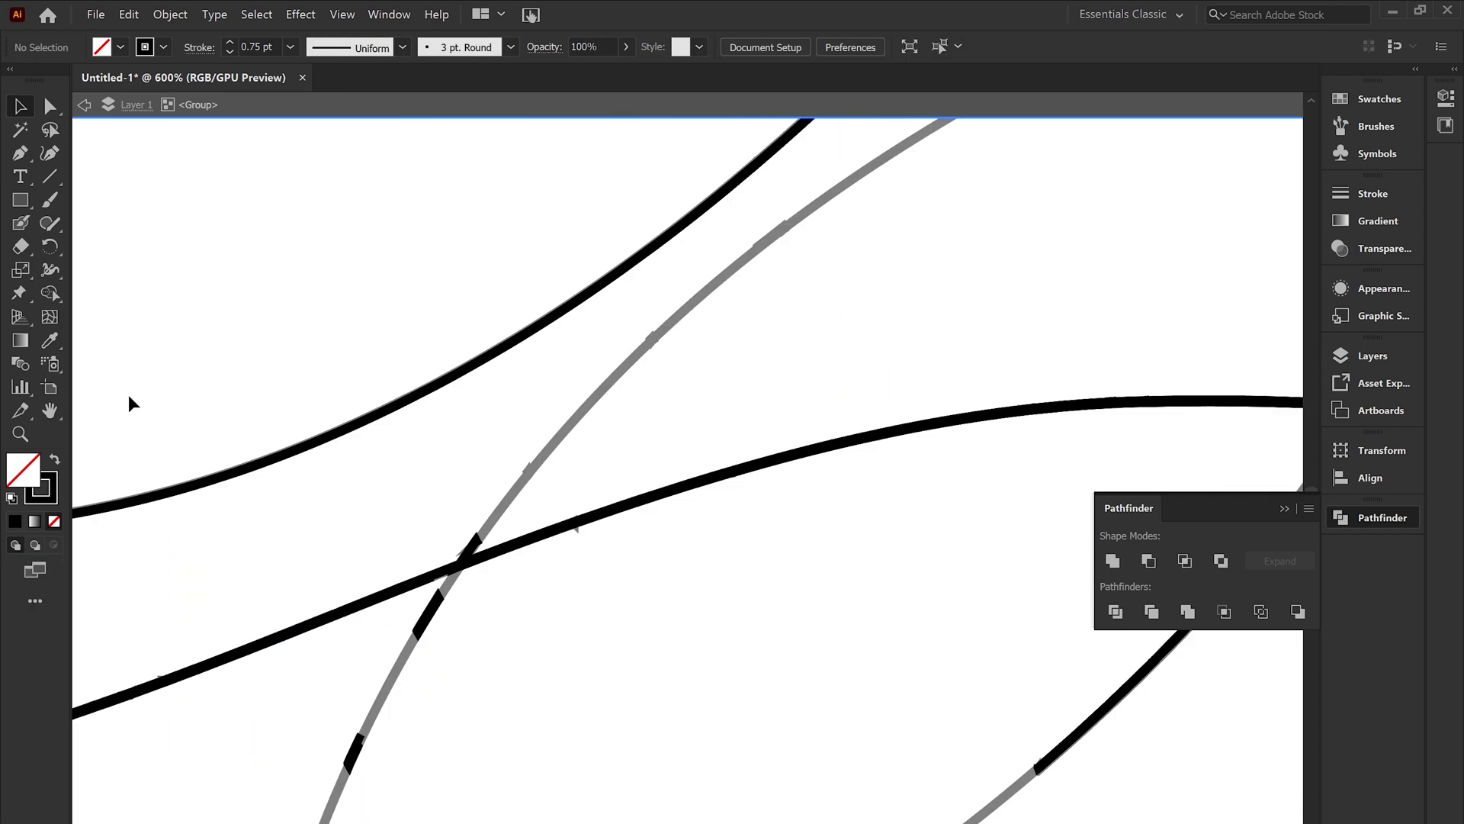
pyautogui.hotkey('ctrl', '-')
pyautogui.hotkey('ctrl', '-')
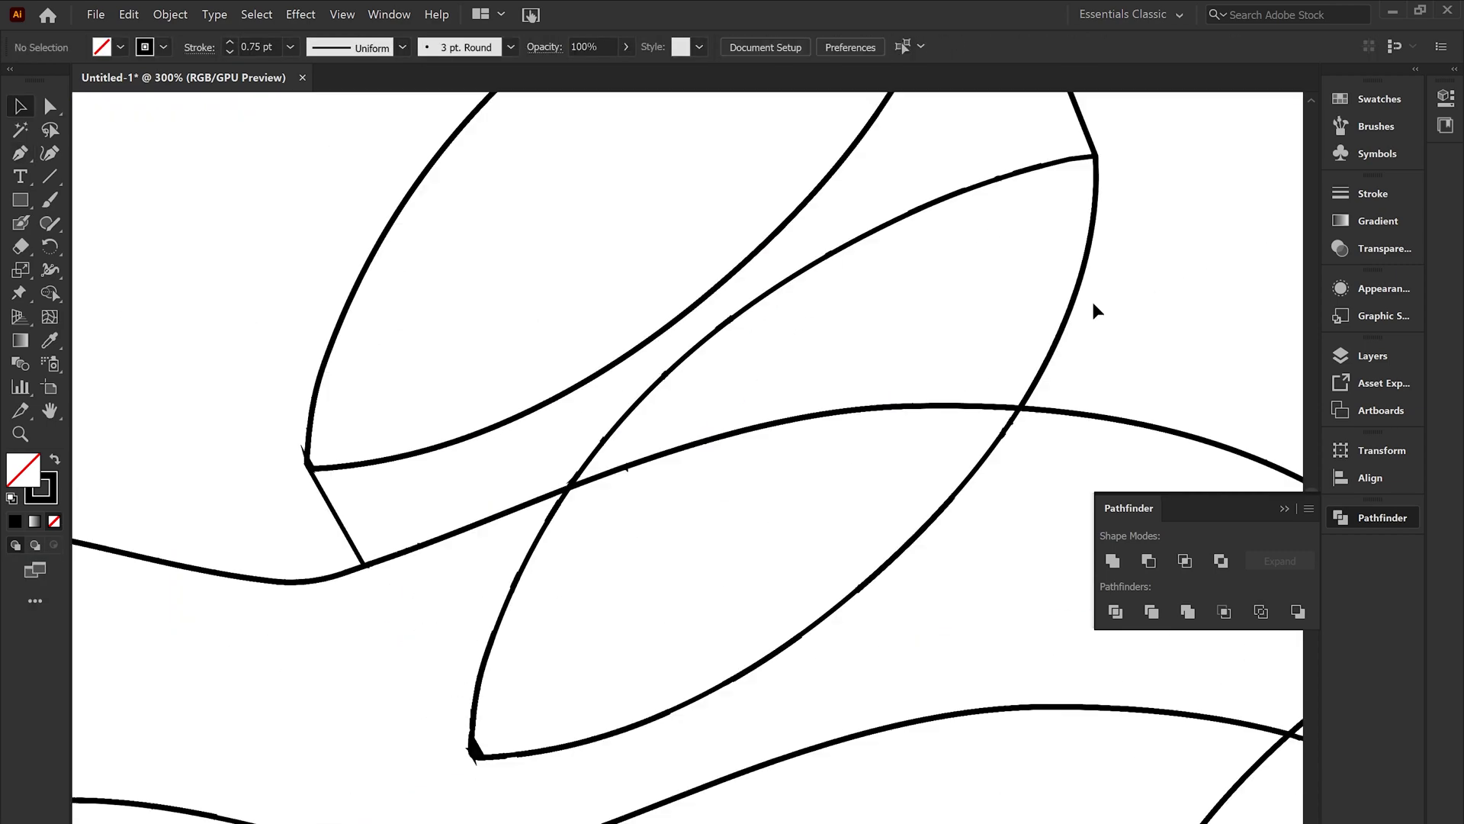
# - Select all artwork and combine overlapping outline regions with the Shape Builder
pyautogui.hotkey('ctrl', 'a')
pyautogui.hotkey('shift', 'm')
pyautogui.press('v')
pyautogui.hotkey('ctrl', '-')
pyautogui.hotkey('ctrl', '-')
pyautogui.moveTo(526, 464); pyautogui.dragTo(687, 560)
# - Ungroup the stray pieces inside the leaf group and delete them
pyautogui.click(540, 589)
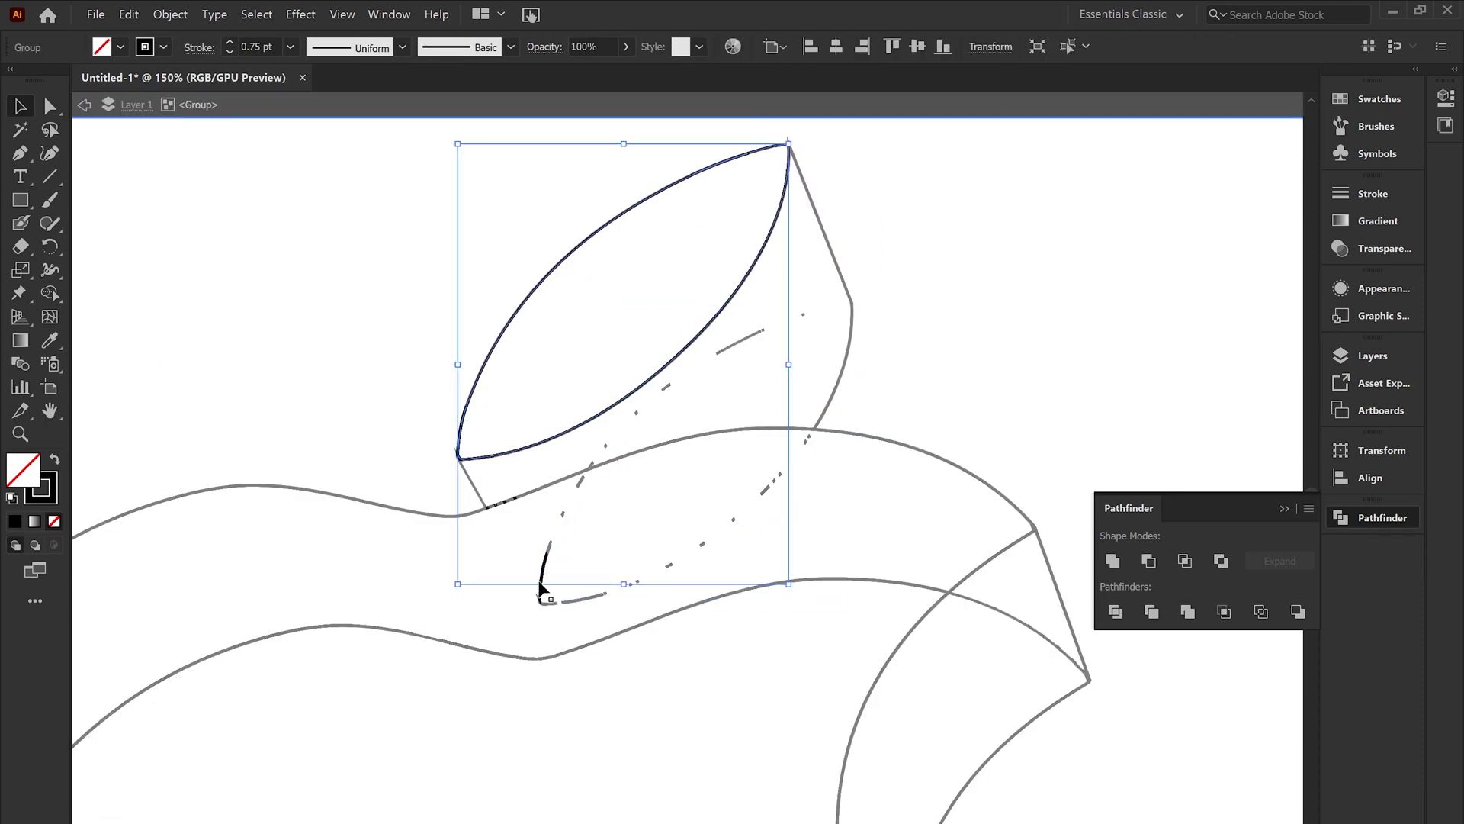
pyautogui.doubleClick(540, 589)
pyautogui.moveTo(385, 366); pyautogui.dragTo(550, 496)
pyautogui.press('Escape')
pyautogui.hotkey('ctrl', '+')
pyautogui.click(716, 474)
pyautogui.click(585, 528)
pyautogui.rightClick(621, 519)
pyautogui.click(716, 645)
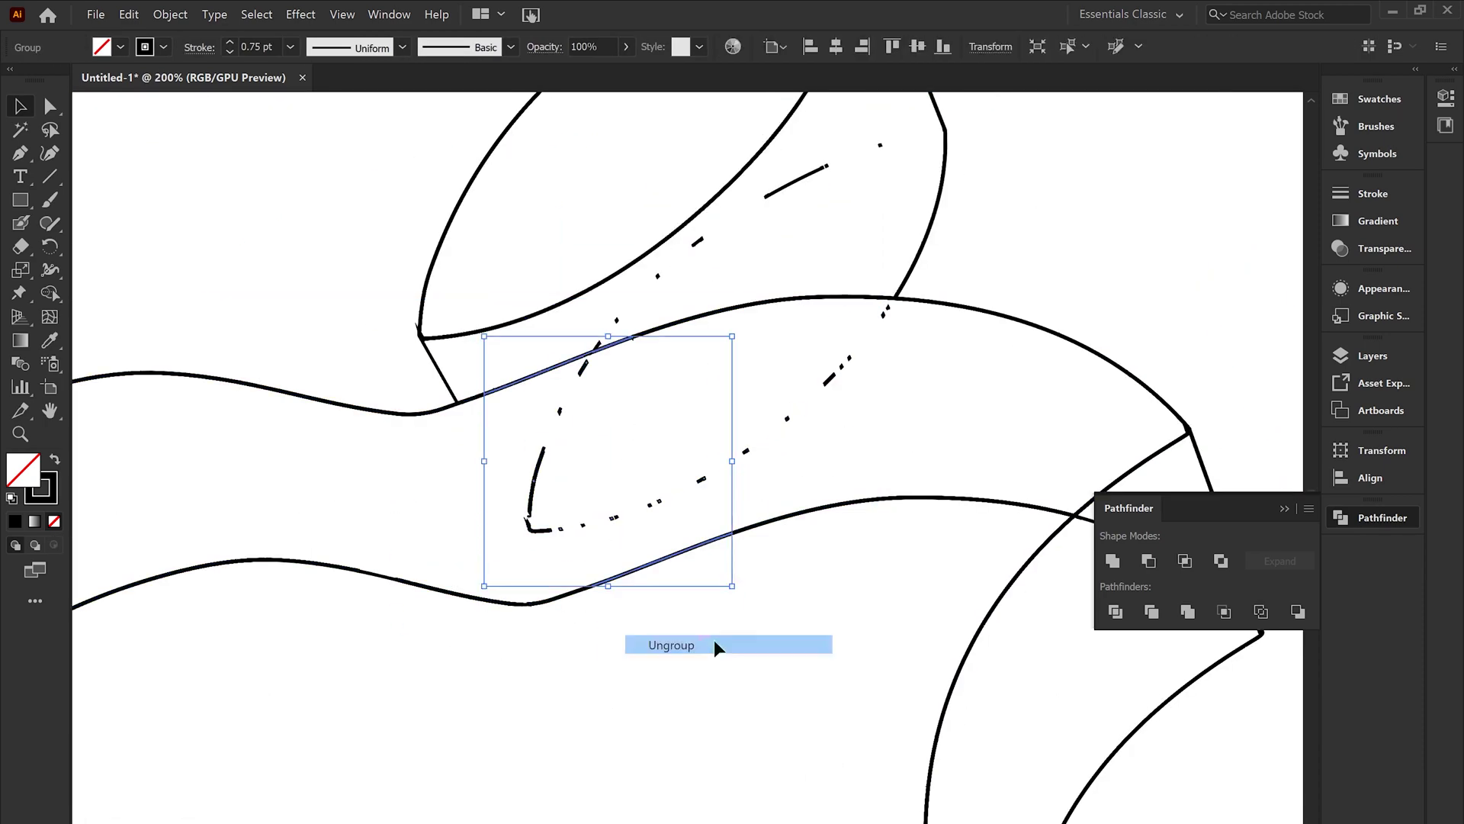
pyautogui.press('Delete')
# - Delete the remaining stray segments and specks around the logo, including at the bottom
pyautogui.press('Delete')
pyautogui.moveTo(671, 366)
pyautogui.mouseDown()
pyautogui.moveTo(520, 599)
pyautogui.moveTo(646, 563)
pyautogui.mouseUp()
pyautogui.press('Delete')
pyautogui.hotkey('ctrl', '-')
pyautogui.hotkey('ctrl', '-')
pyautogui.hotkey('ctrl', '-')
pyautogui.hotkey('ctrl', '-')
pyautogui.hotkey('ctrl', '+')
pyautogui.hotkey('ctrl', '+')
pyautogui.press('Delete')
pyautogui.hotkey('ctrl', '+')
pyautogui.press('Delete')
pyautogui.hotkey('ctrl', '-')
pyautogui.hotkey('ctrl', '-')
pyautogui.hotkey('ctrl', '-')
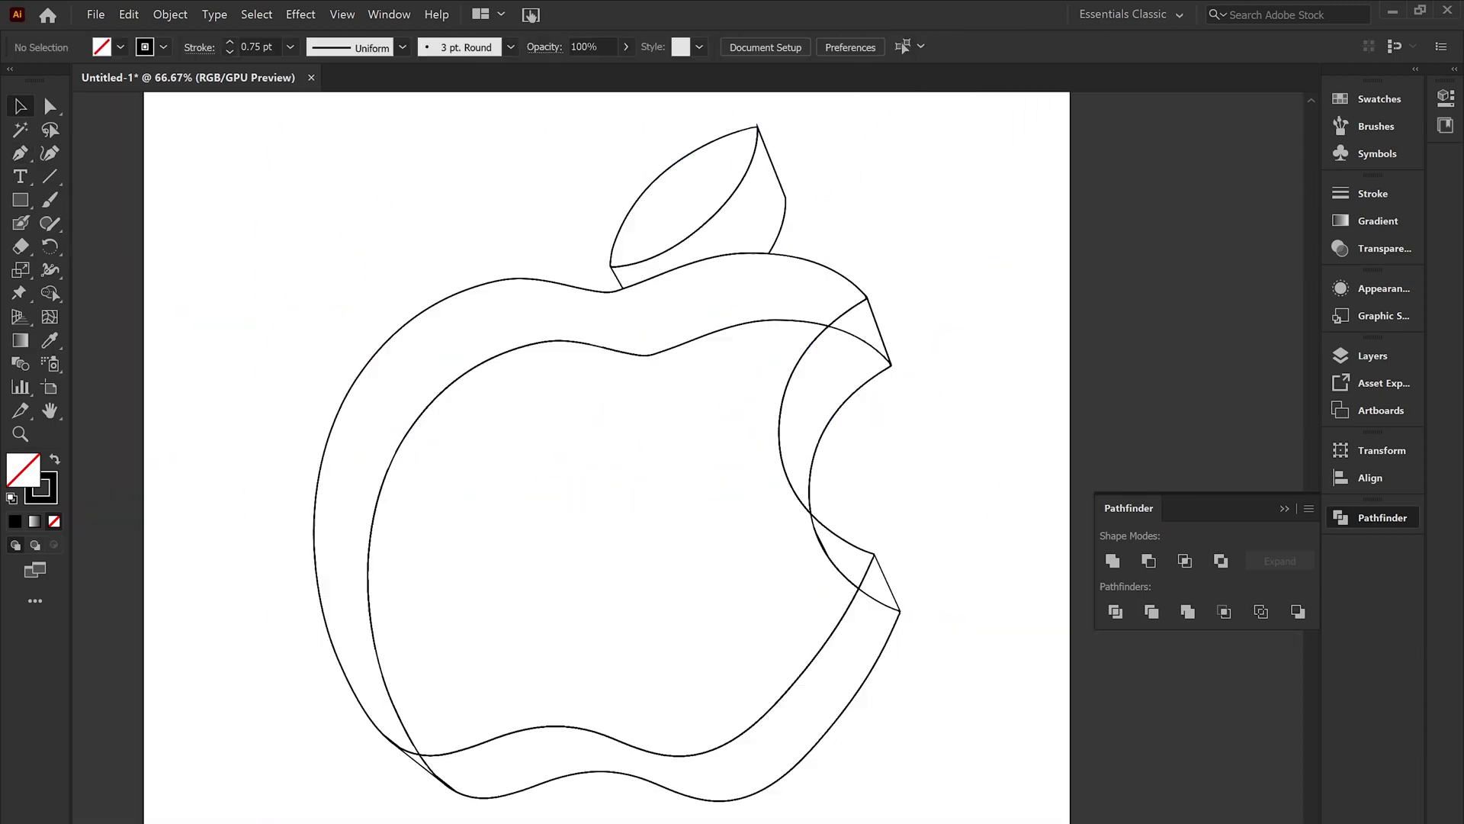
# - Try the Shape Builder on all artwork again, then revert to the clean outlines
pyautogui.hotkey('ctrl', 'a')
pyautogui.hotkey('shift', 'm')
pyautogui.hotkey('ctrl', 'z')
pyautogui.press('v')
pyautogui.click(257, 258)
pyautogui.hotkey('ctrl', '+')
pyautogui.hotkey('ctrl', '+')
pyautogui.hotkey('ctrl', '+')
pyautogui.hotkey('ctrl', '-')
pyautogui.hotkey('ctrl', '-')
pyautogui.hotkey('ctrl', '-')
# - Move the cut piece right and delete the leftover fragments and stray dots
pyautogui.moveTo(777, 316); pyautogui.dragTo(939, 291)
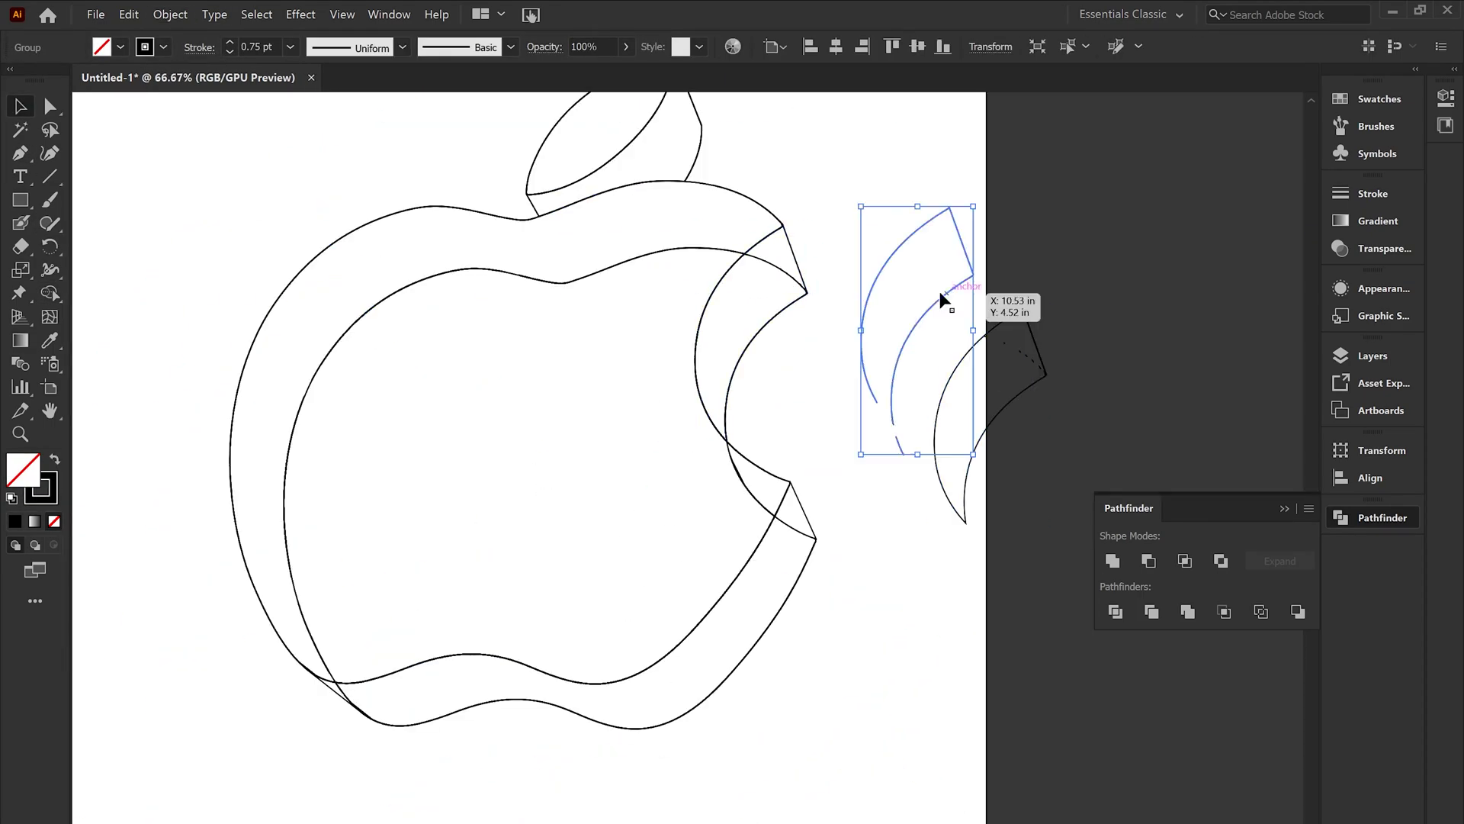
pyautogui.moveTo(397, 488); pyautogui.dragTo(565, 627)
pyautogui.press('Delete')
pyautogui.scroll(2, 839, 380)
pyautogui.moveTo(465, 504); pyautogui.dragTo(526, 458)
pyautogui.press('Delete')
pyautogui.scroll(2, 827, 409)
pyautogui.click(191, 568)
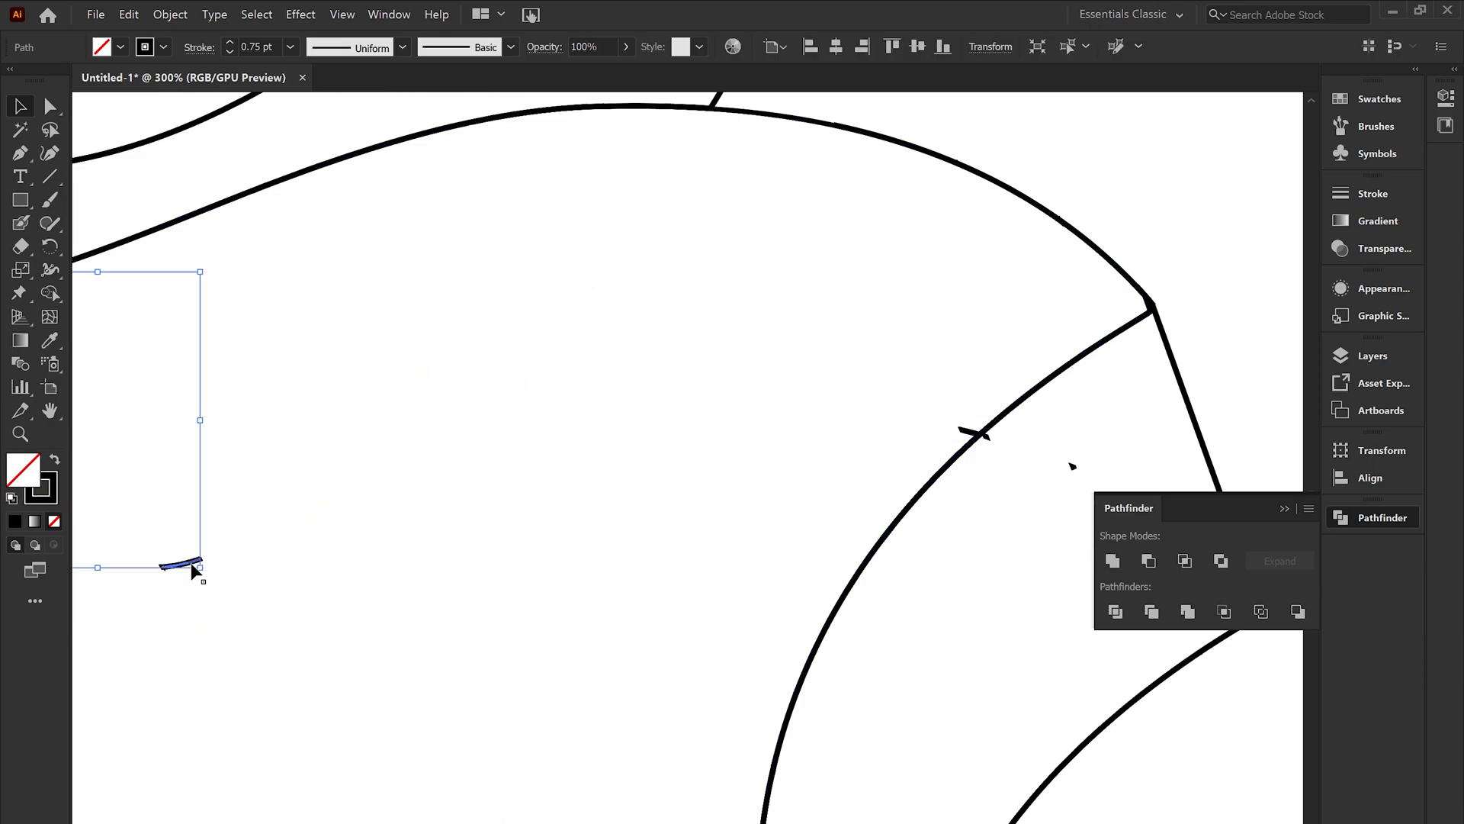
pyautogui.moveTo(808, 381); pyautogui.dragTo(893, 502)
pyautogui.press('Delete')
pyautogui.scroll(2, 892, 502)
pyautogui.scroll(-2, 637, 153)
# - Undo an accidental curve and a piece move near the lower-left corner
pyautogui.press('p')
pyautogui.moveTo(778, 666); pyautogui.dragTo(591, 523)
pyautogui.hotkey('ctrl', 'z')
pyautogui.press('v')
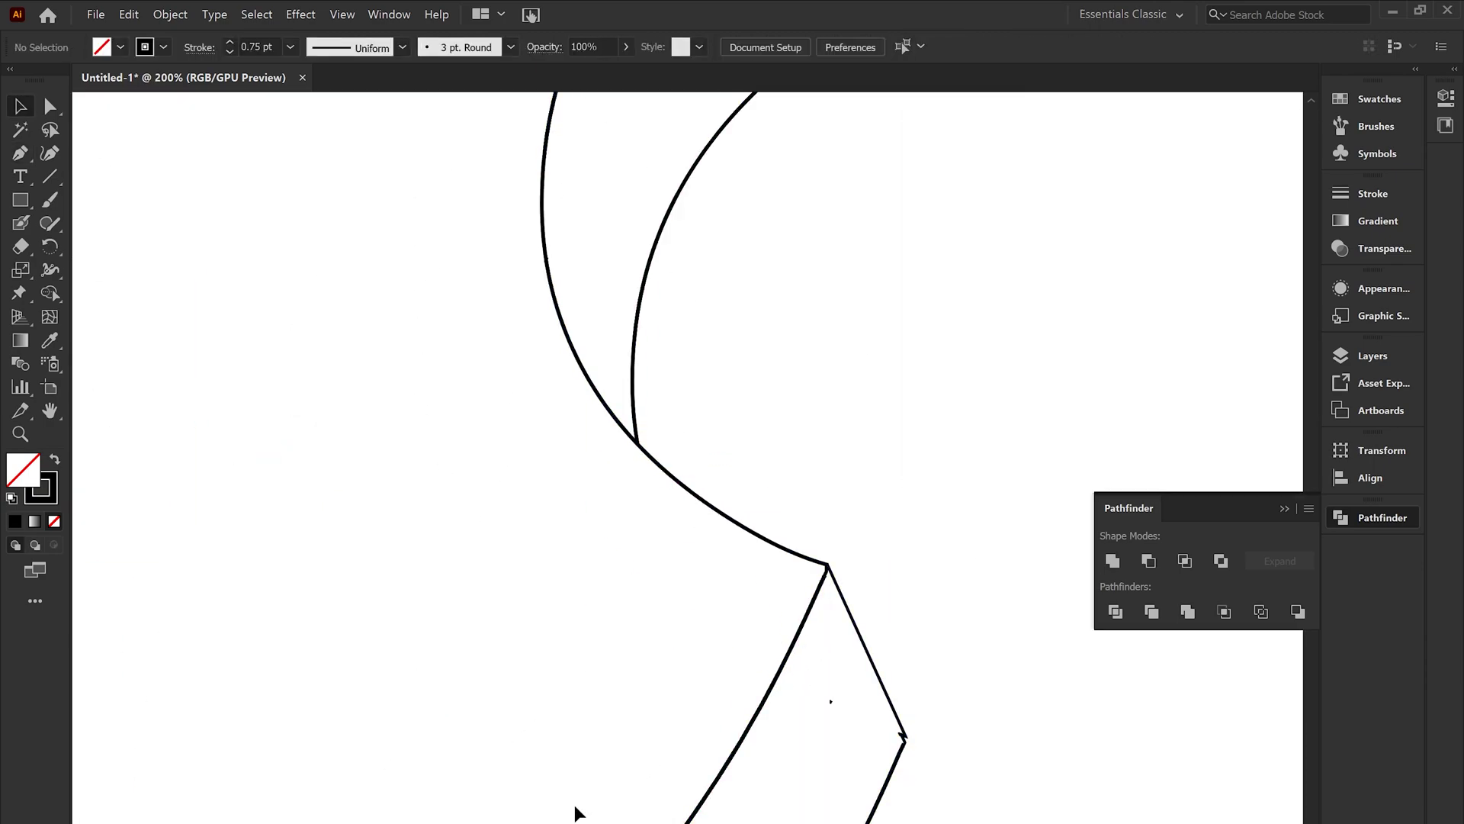
pyautogui.scroll(8, 905, 735)
pyautogui.scroll(-11, 778, 545)
pyautogui.moveTo(534, 588); pyautogui.dragTo(514, 591)
pyautogui.hotkey('ctrl', 'z')
# - Select and delete the protruding tip at the bottom vertex
pyautogui.scroll(7, 551, 671)
pyautogui.click(555, 487)
pyautogui.press('Delete')
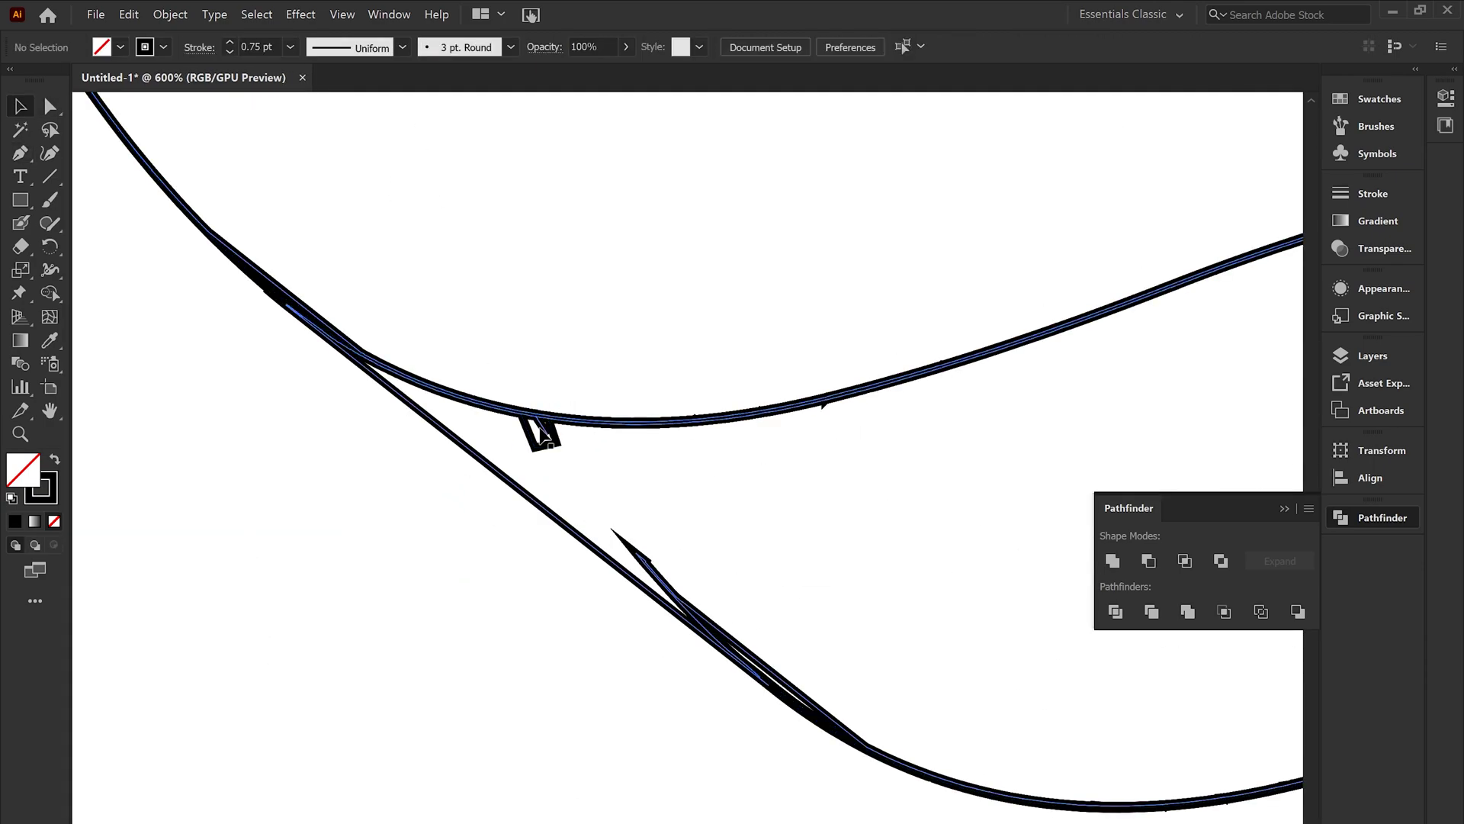
pyautogui.scroll(1, 839, 732)
pyautogui.press('p')
pyautogui.press('v')
pyautogui.keyDown('alt'); pyautogui.scroll(-8, 507, 514); pyautogui.keyUp('alt')
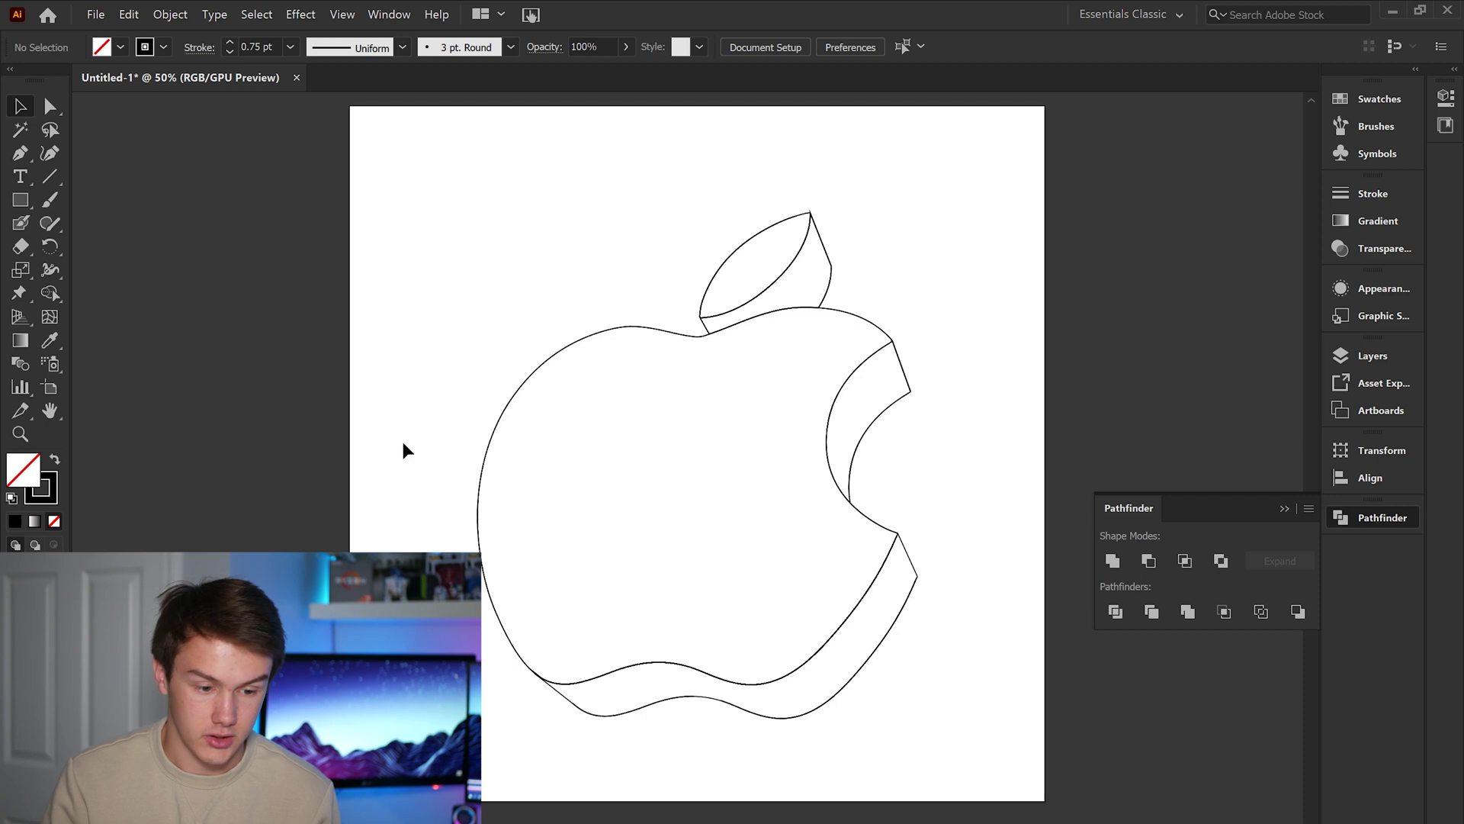
pyautogui.click(30, 202)
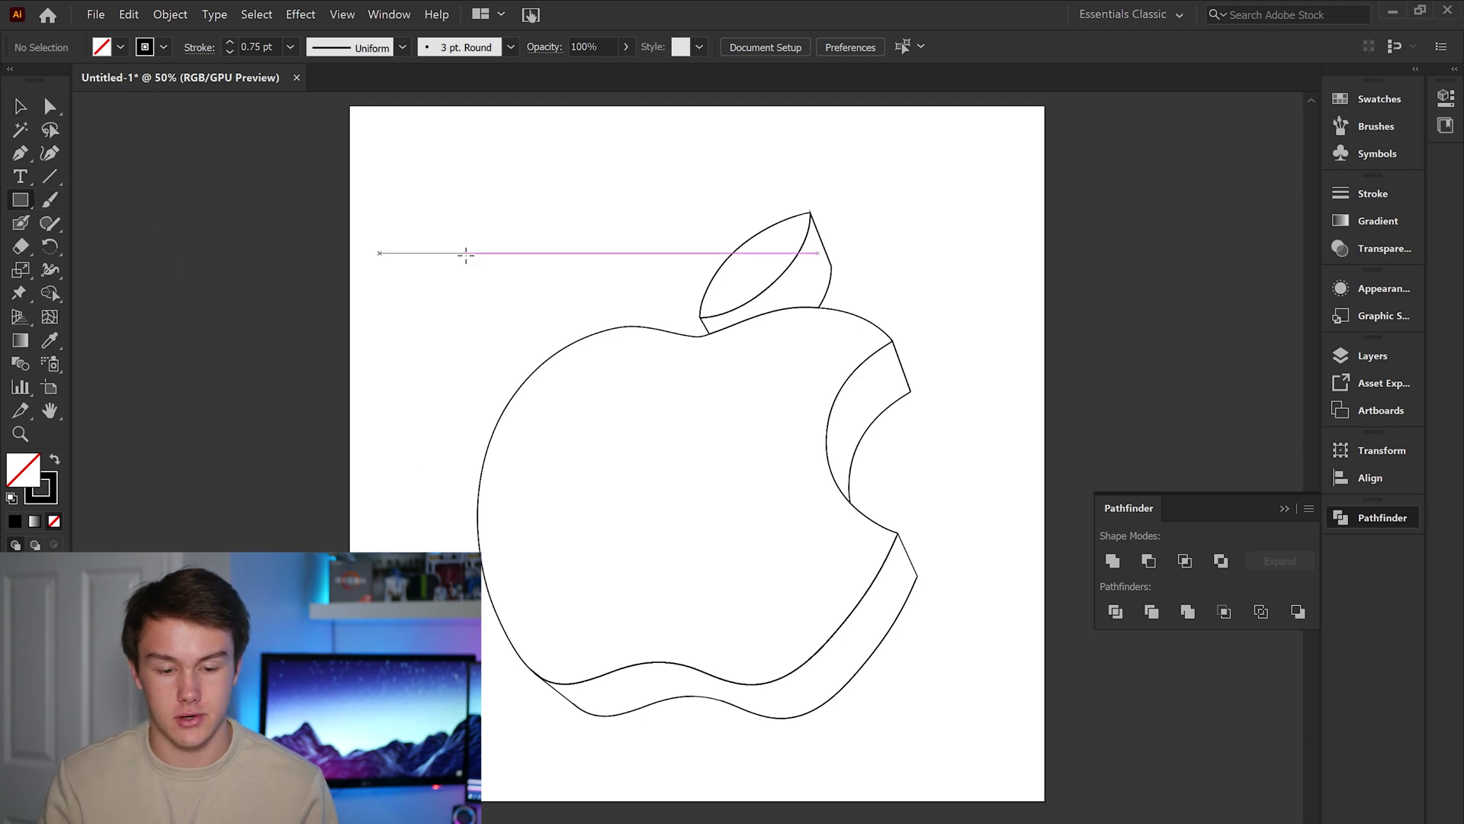
pyautogui.moveTo(565, 295); pyautogui.dragTo(691, 545)
pyautogui.moveTo(477, 198); pyautogui.dragTo(538, 260)
pyautogui.press('v')
pyautogui.moveTo(508, 229)
pyautogui.mouseDown()
pyautogui.moveTo(568, 424)
pyautogui.moveTo(556, 434)
pyautogui.moveTo(533, 390)
pyautogui.moveTo(574, 434)
pyautogui.mouseUp()
pyautogui.hotkey('shift', 'x')
pyautogui.click(602, 476)
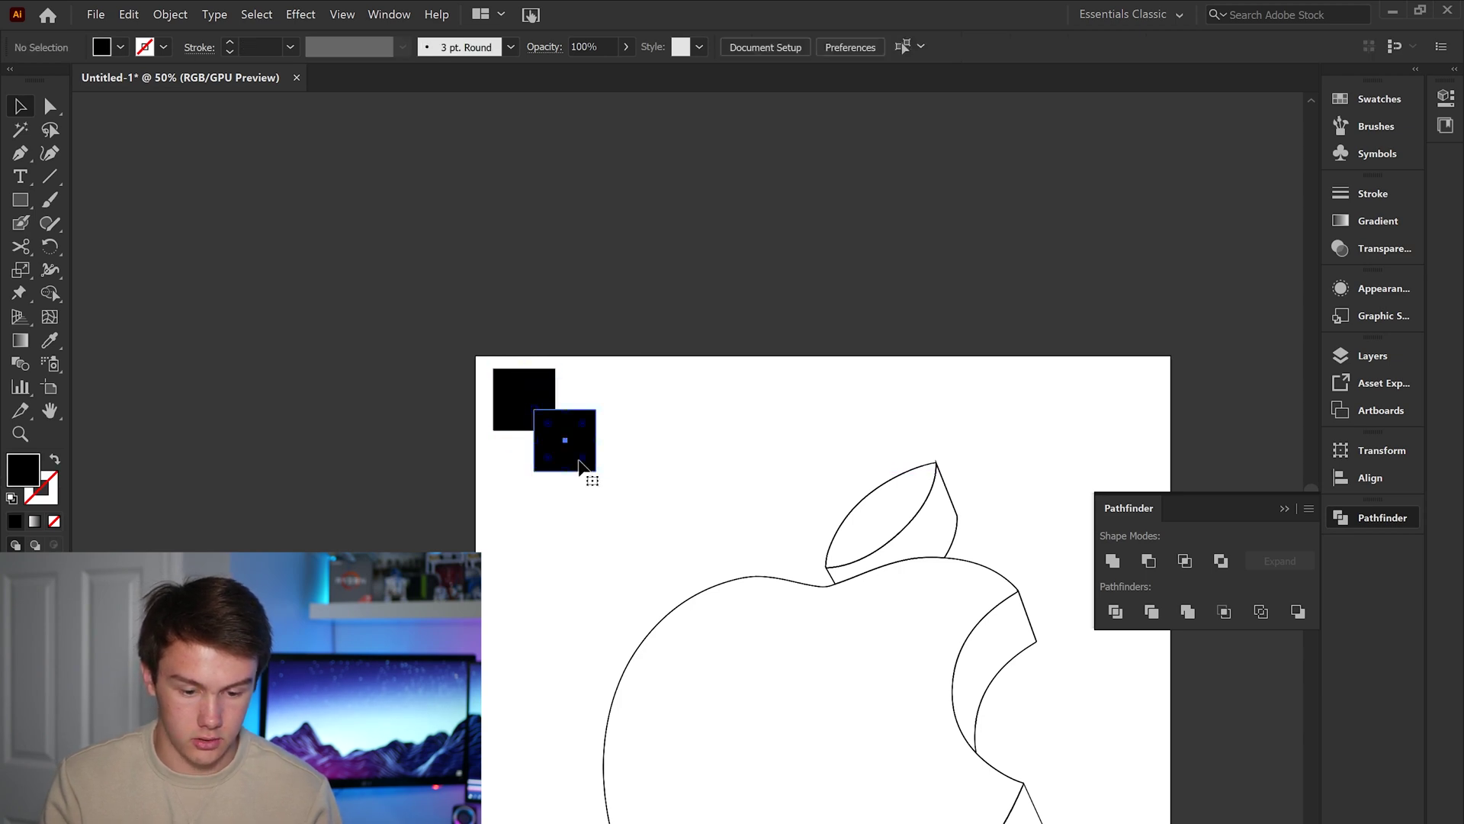
pyautogui.click(585, 467)
pyautogui.hotkey('ctrl', ']')
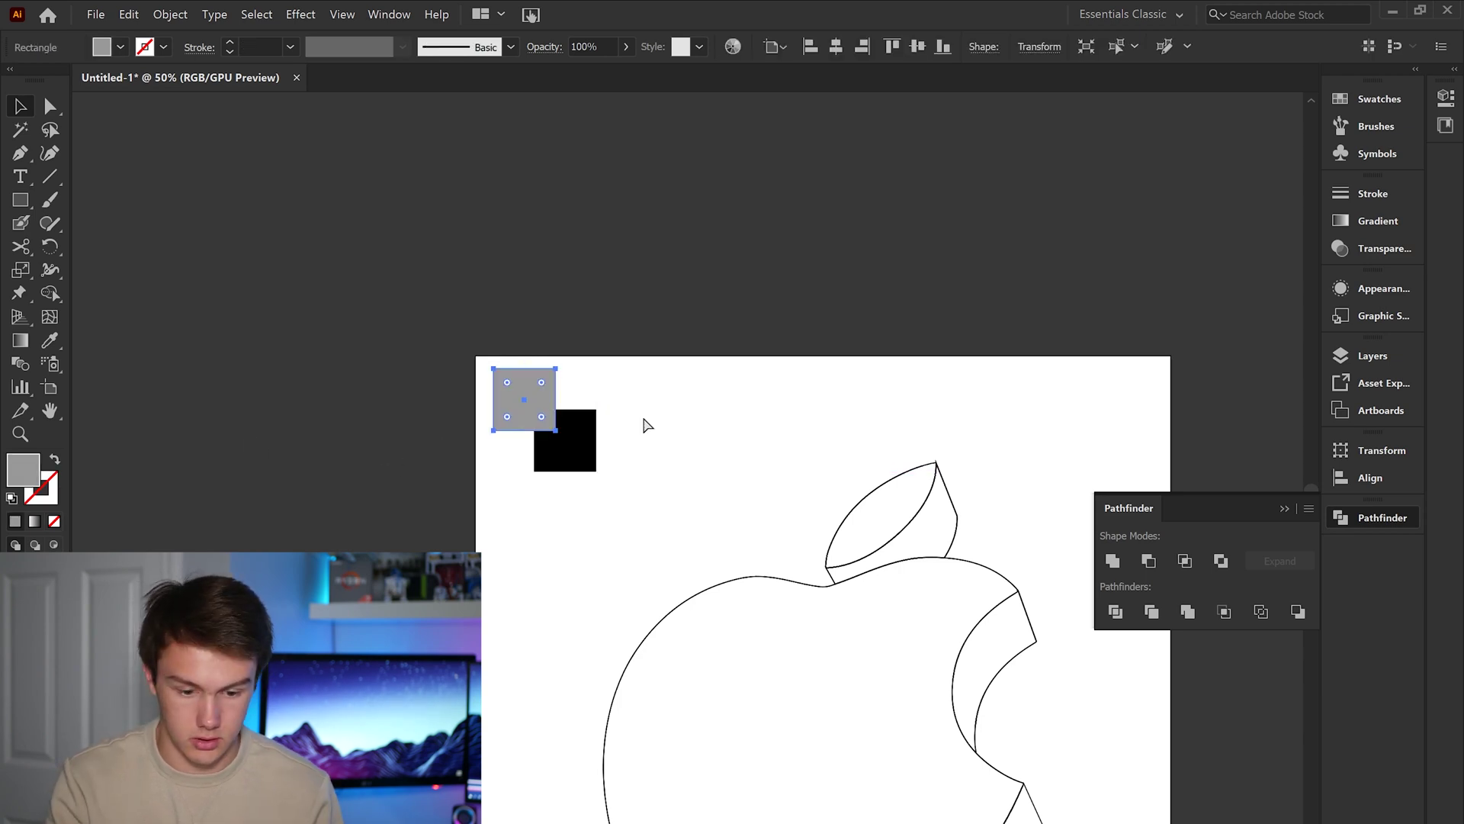
pyautogui.click(644, 422)
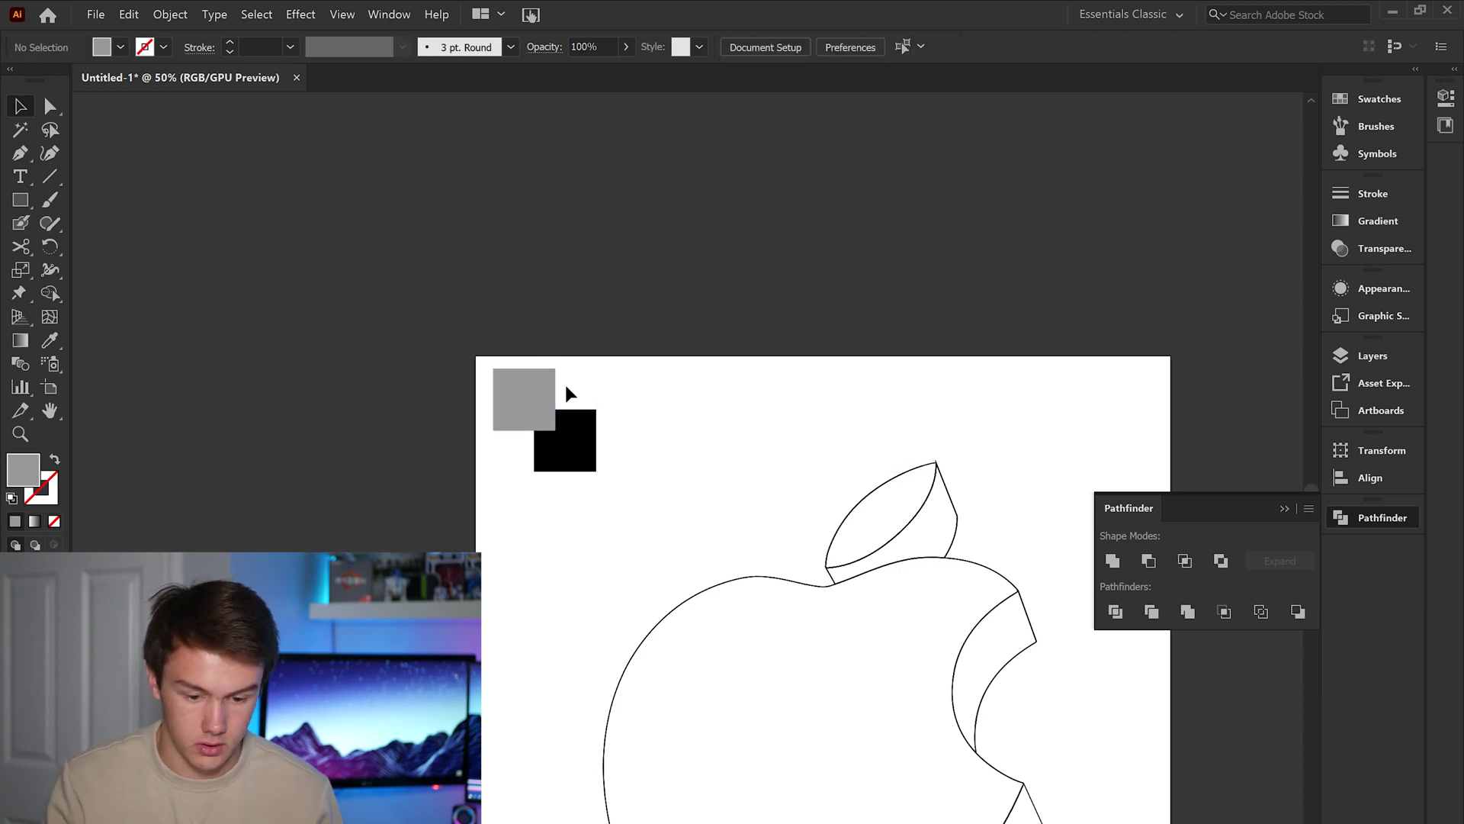
pyautogui.moveTo(557, 538); pyautogui.dragTo(418, 285)
pyautogui.click(170, 15)
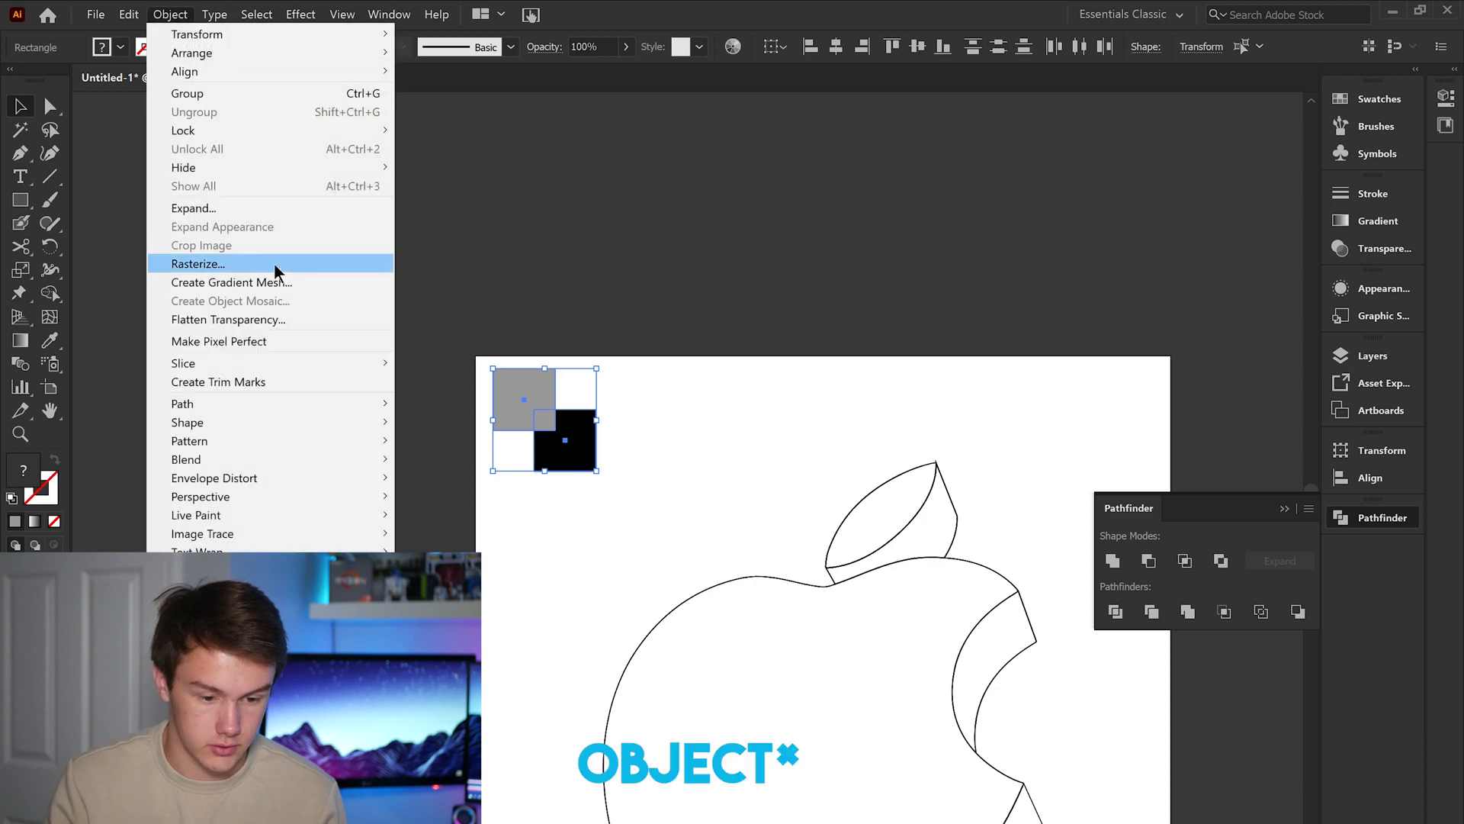
pyautogui.moveTo(258, 459)
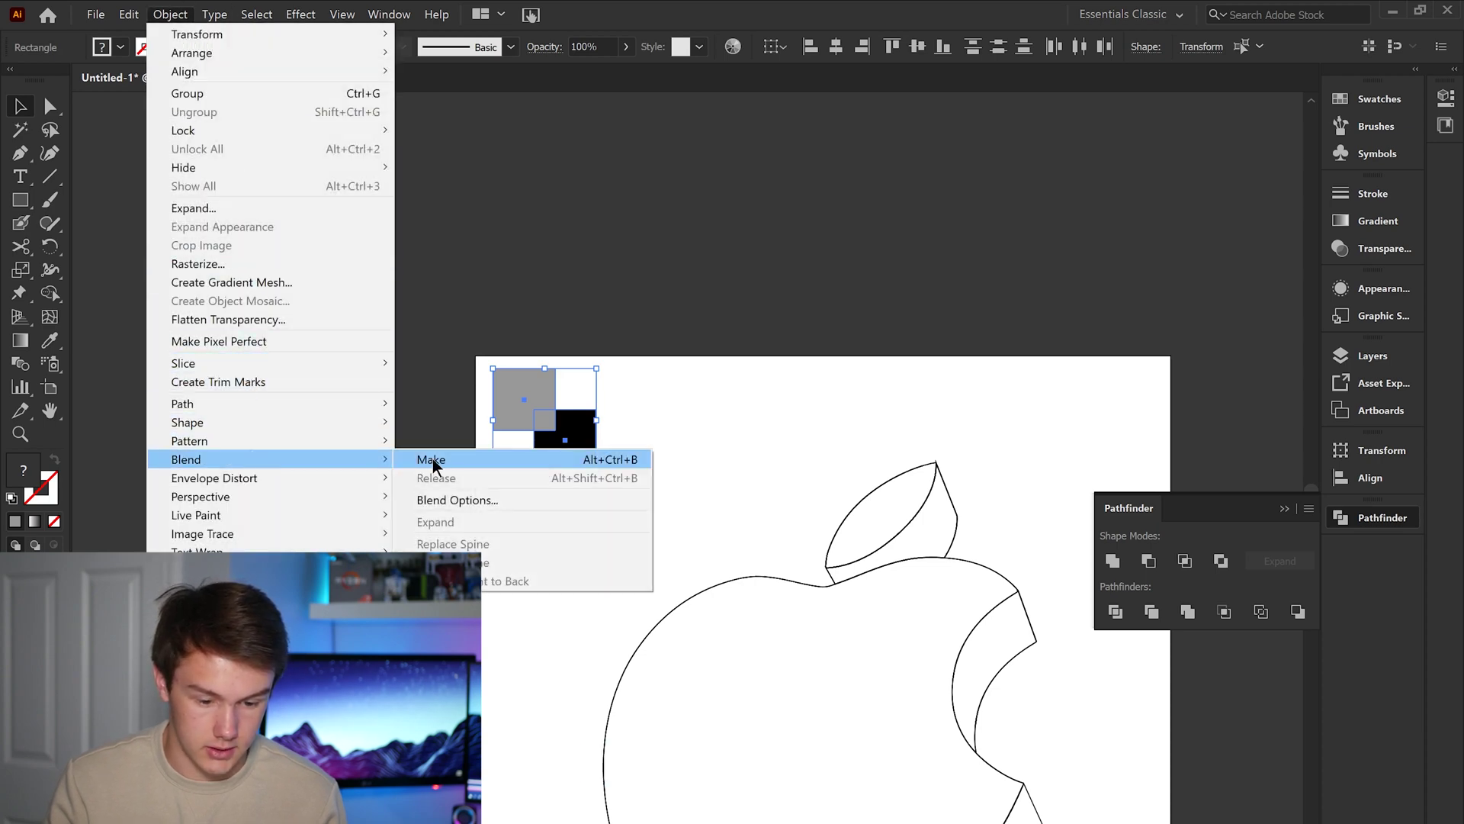
pyautogui.click(473, 499)
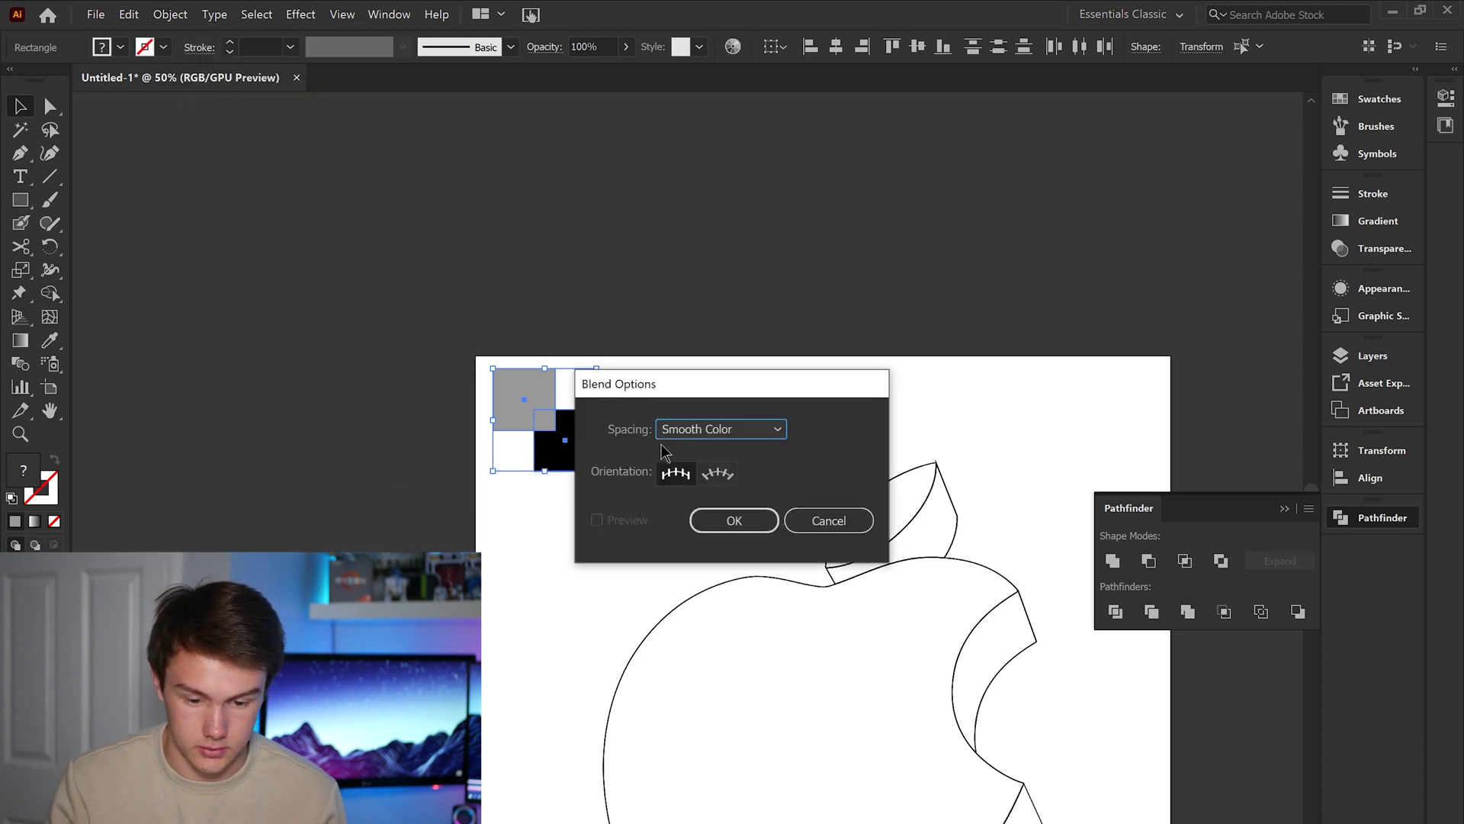
pyautogui.click(713, 525)
pyautogui.click(170, 14)
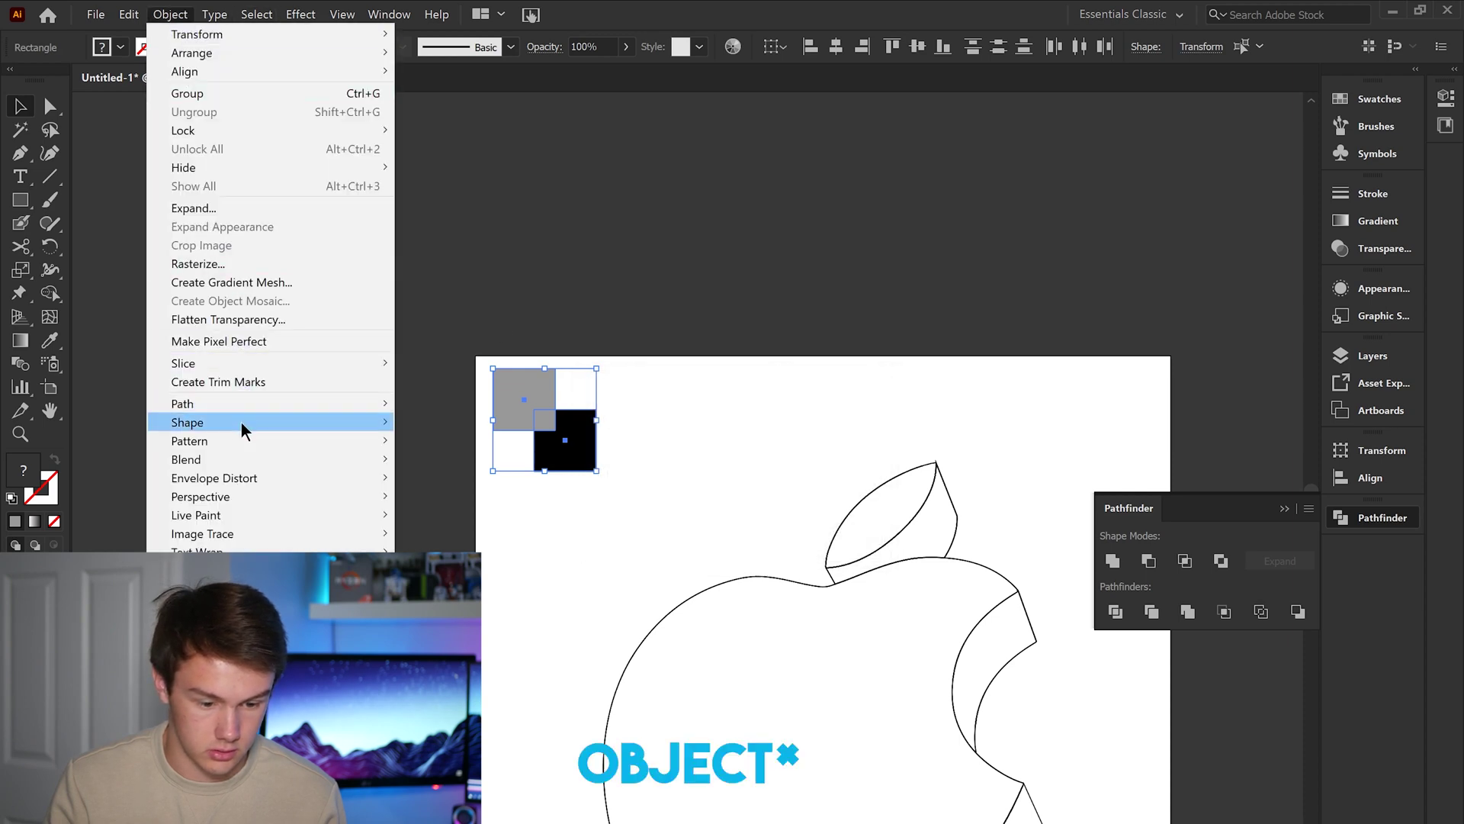
pyautogui.moveTo(240, 457)
pyautogui.click(463, 465)
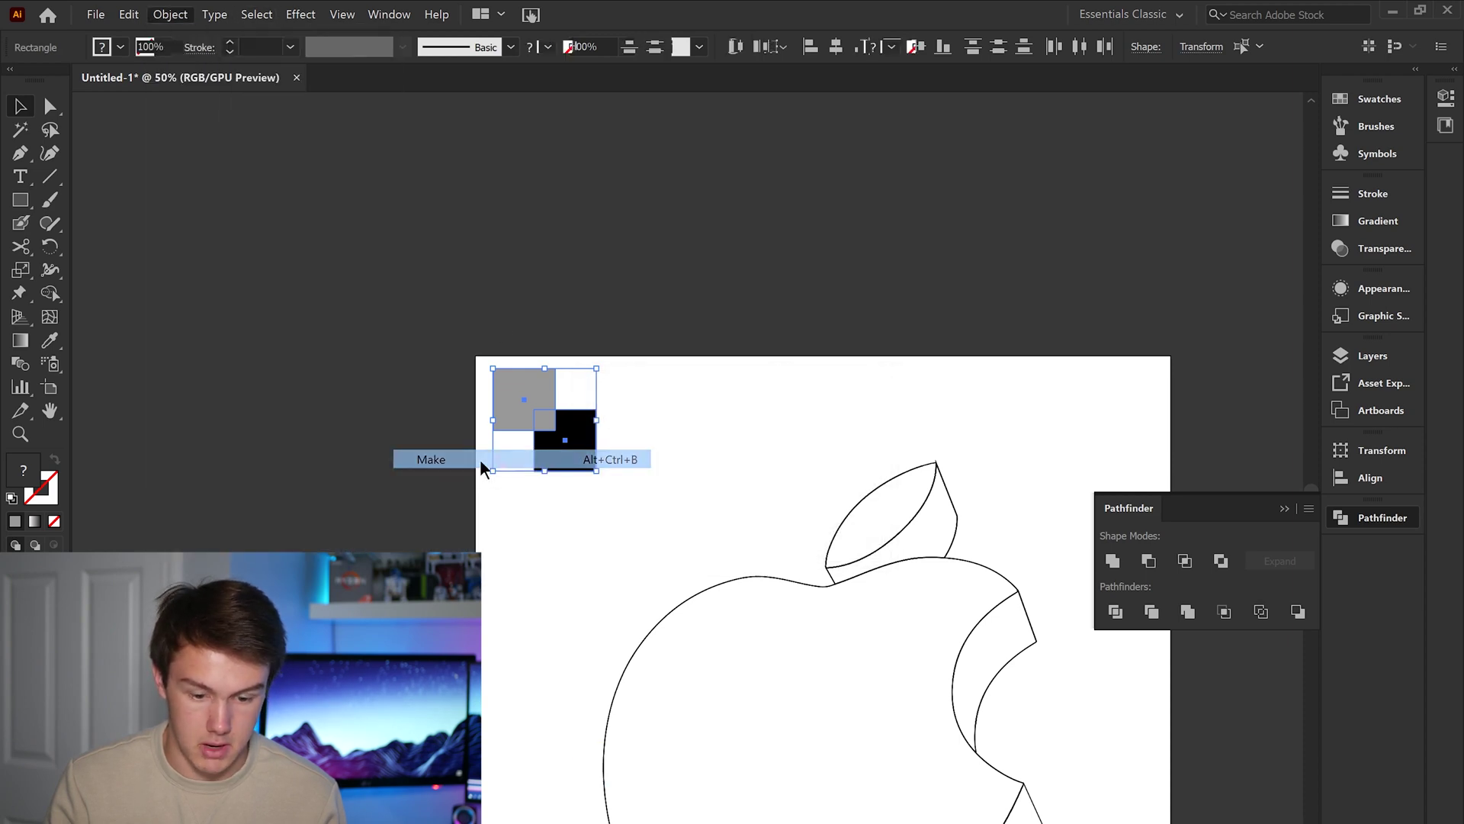
pyautogui.click(772, 443)
pyautogui.doubleClick(590, 470)
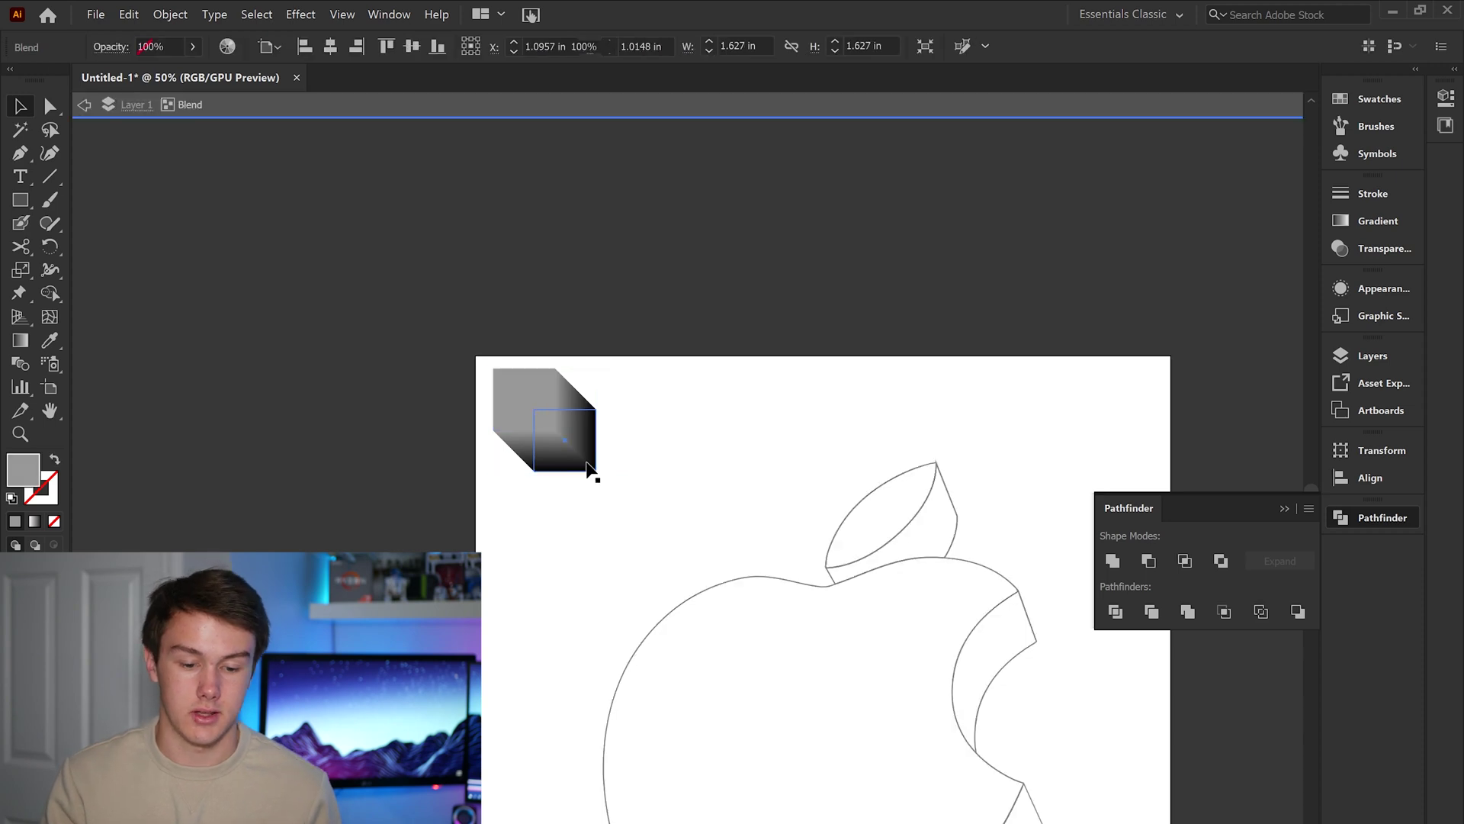
pyautogui.moveTo(581, 457); pyautogui.dragTo(551, 481)
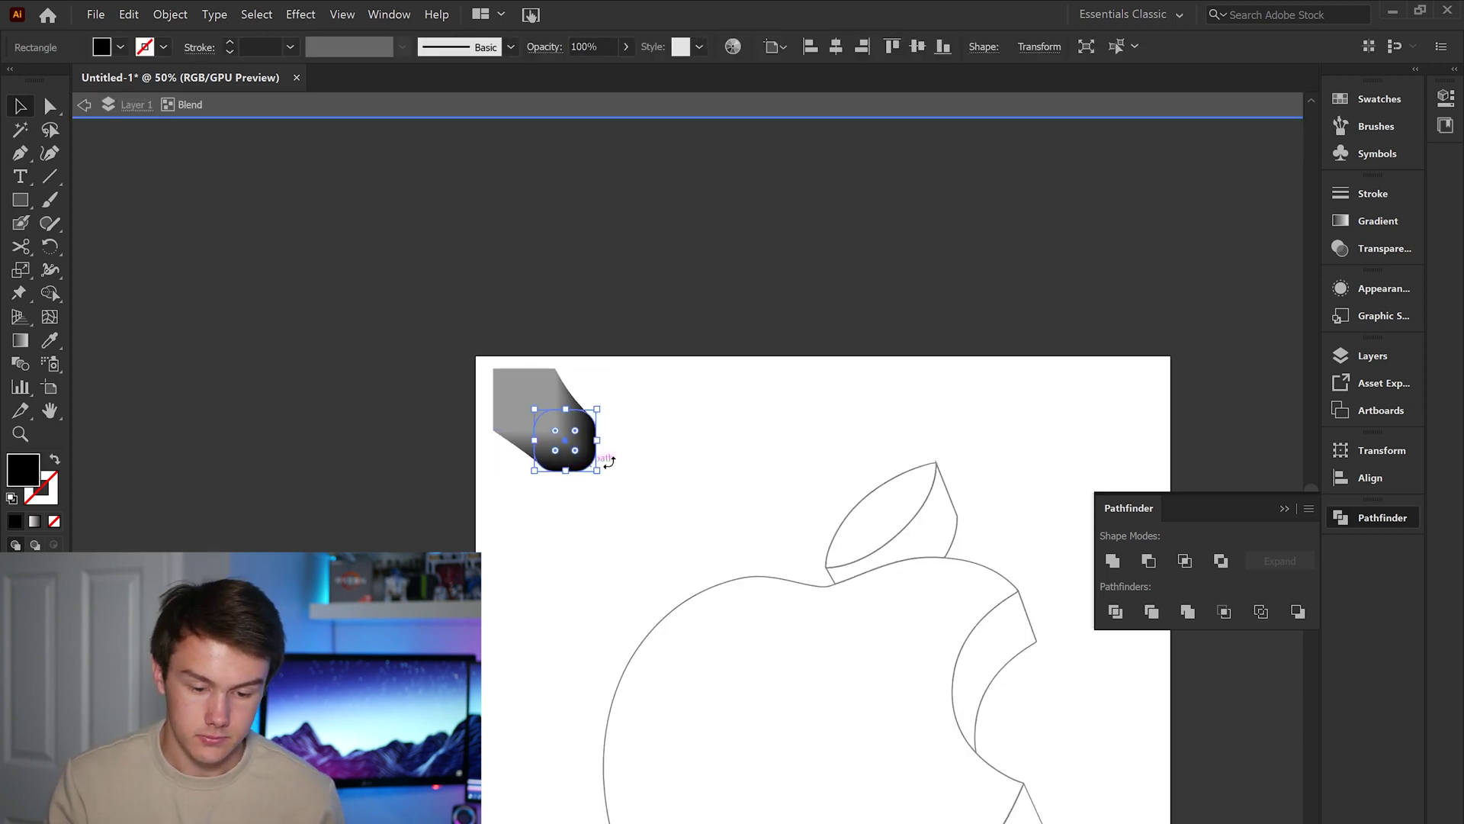
pyautogui.click(648, 471)
pyautogui.hotkey('ctrl', 'z')
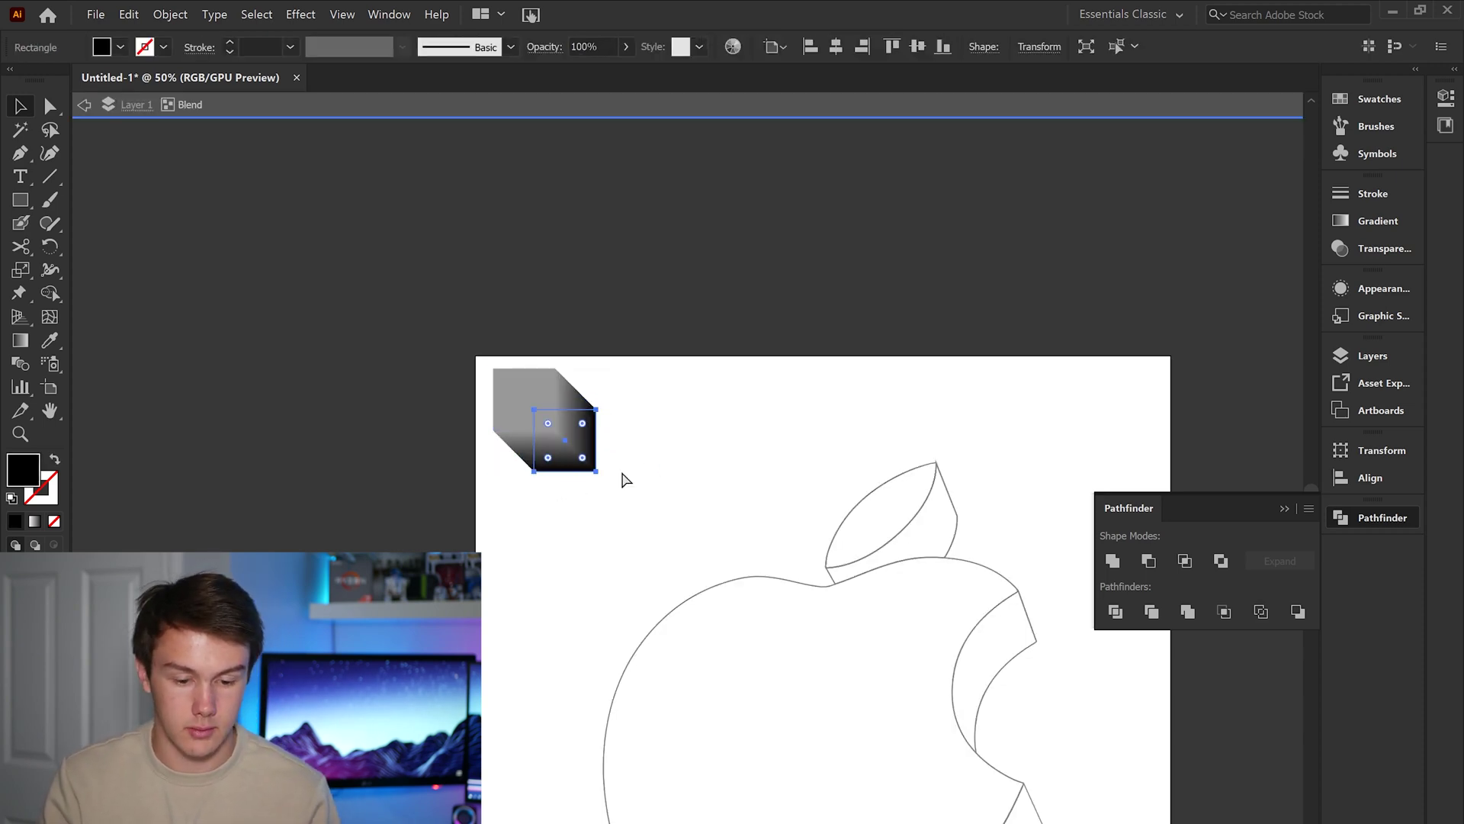
pyautogui.click(703, 467)
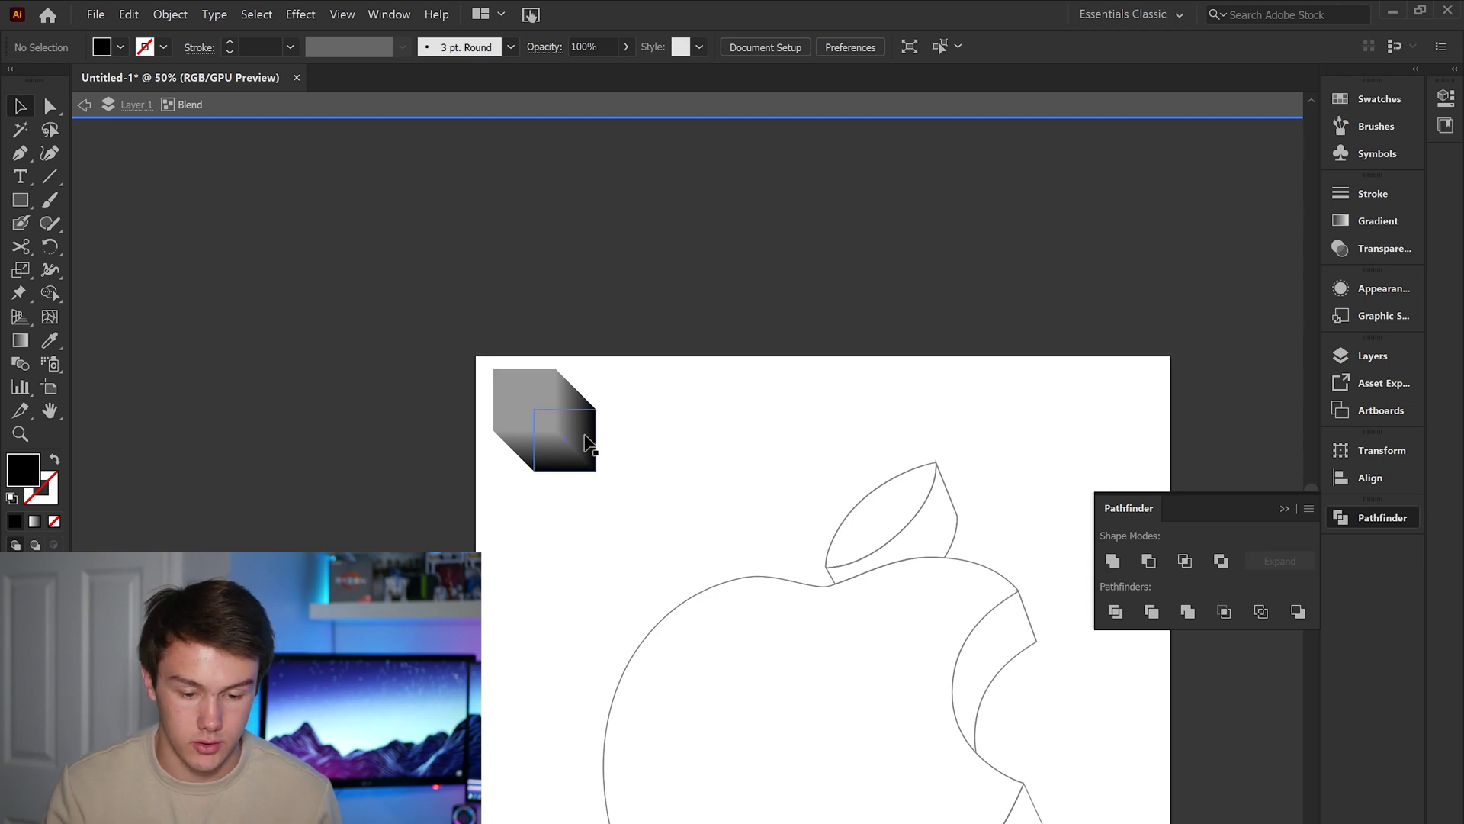
pyautogui.doubleClick(702, 475)
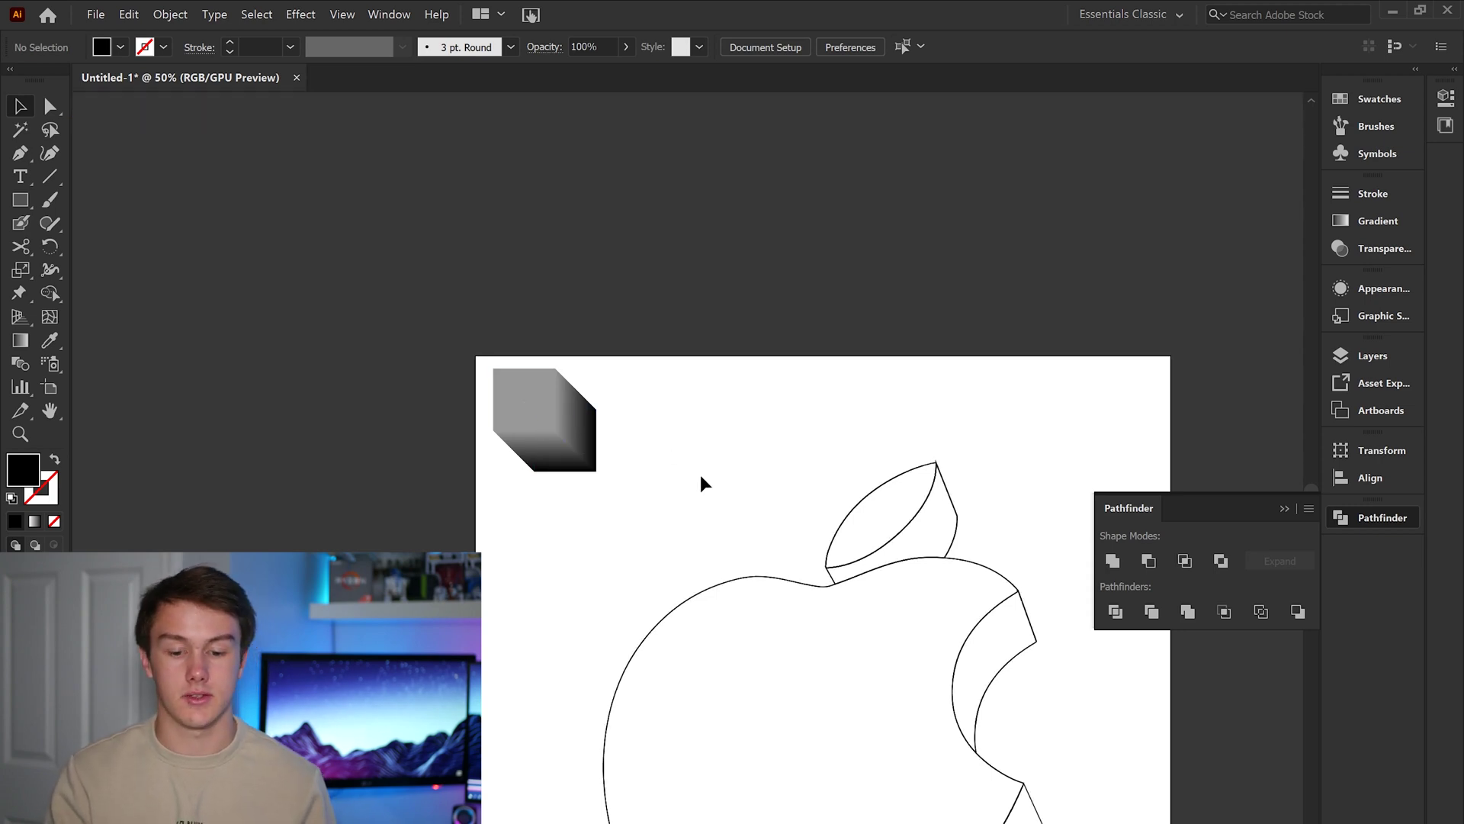
pyautogui.moveTo(800, 556); pyautogui.dragTo(656, 431)
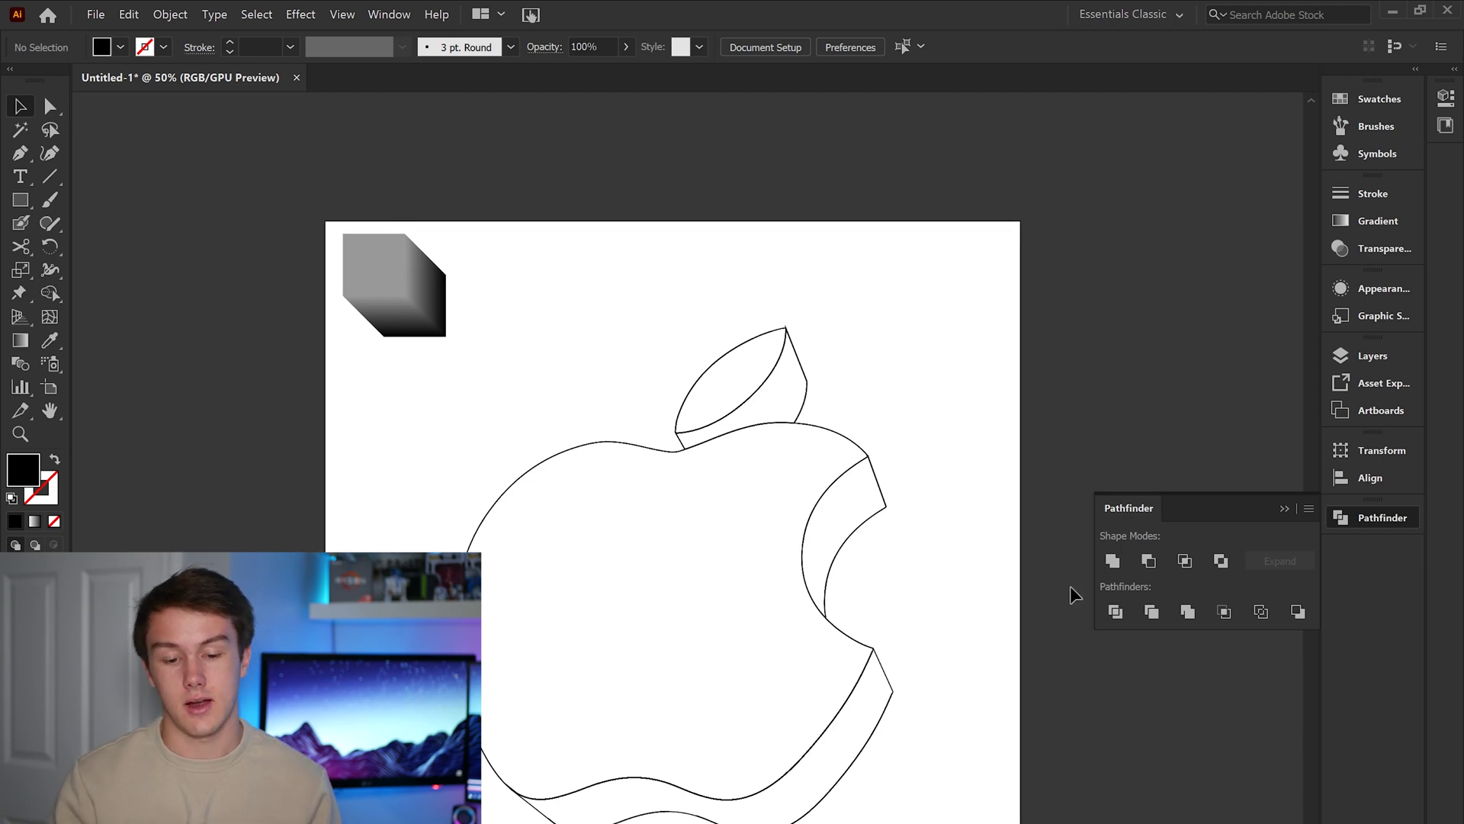
pyautogui.moveTo(994, 579); pyautogui.dragTo(960, 512)
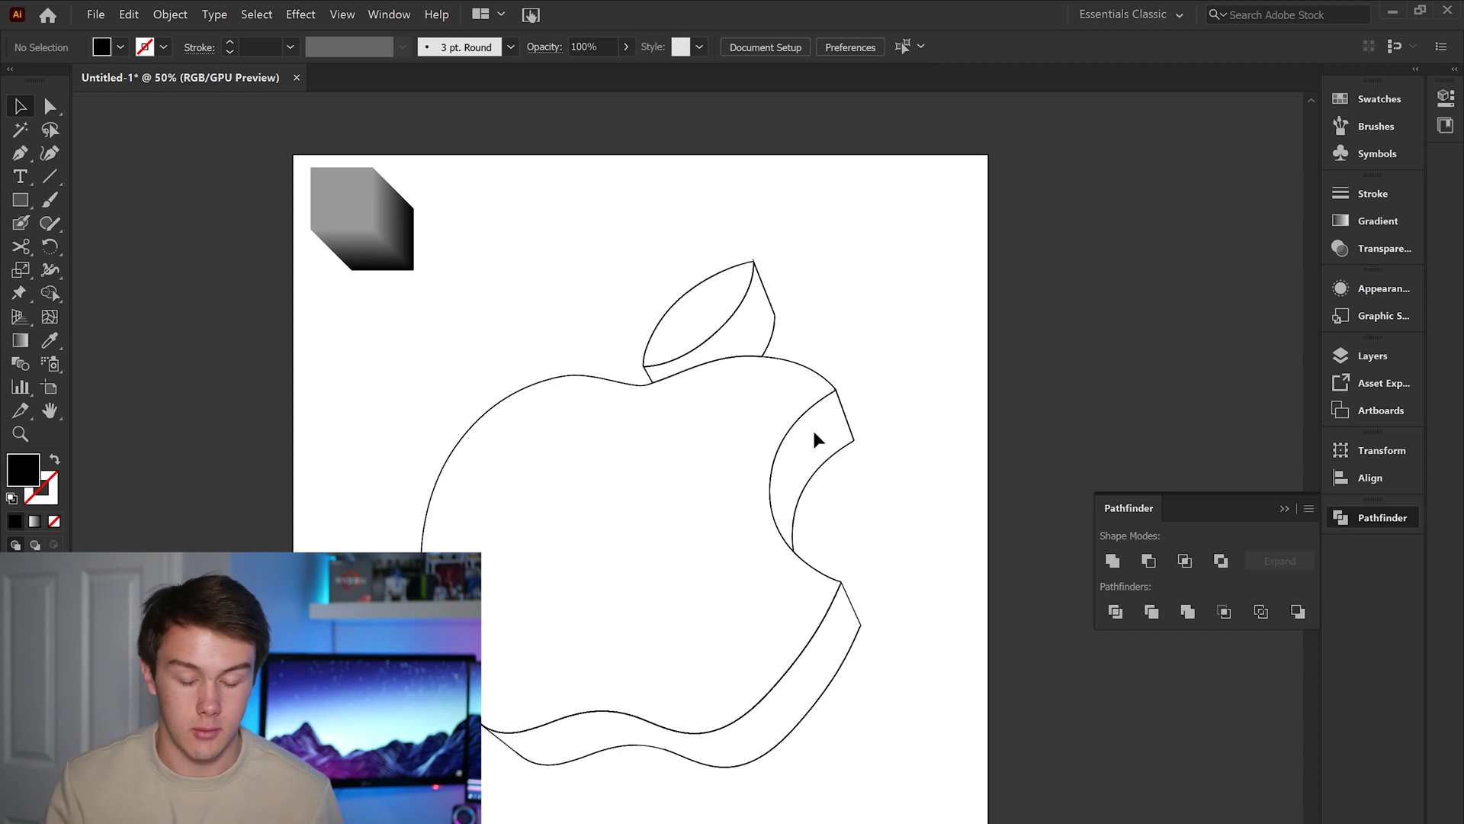
pyautogui.click(339, 194)
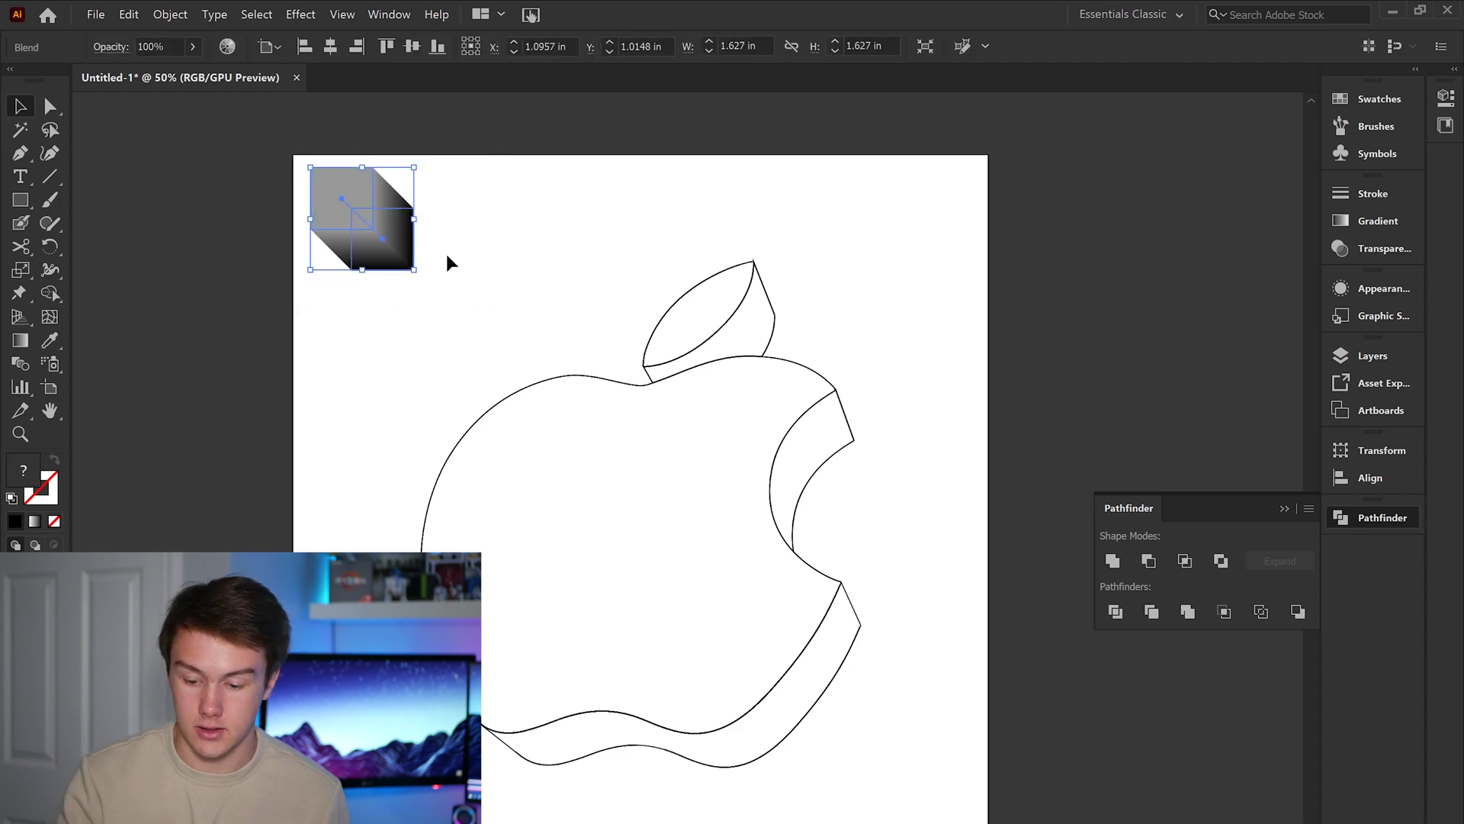
pyautogui.press('Delete')
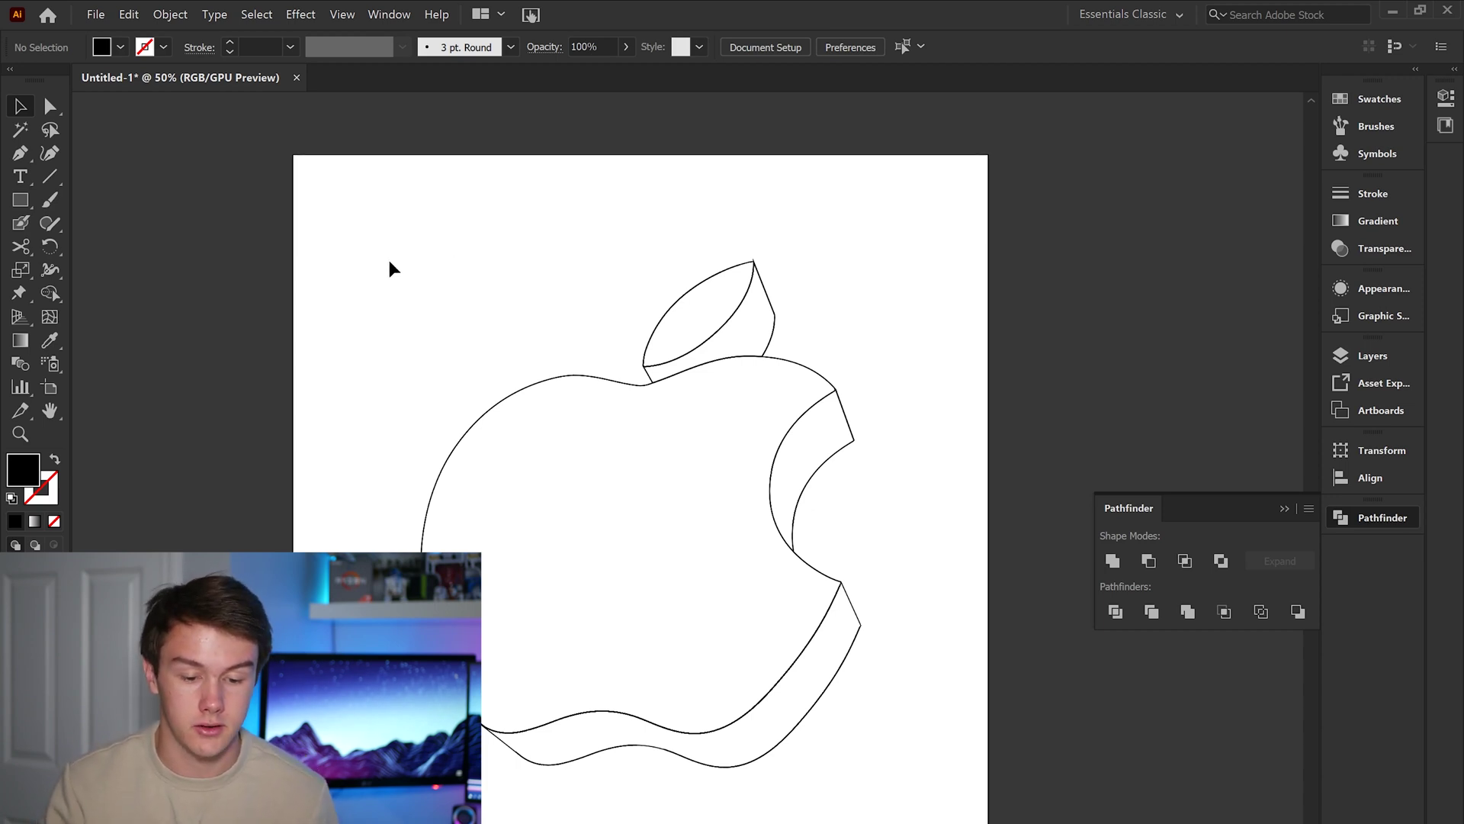
# - Scale the apple outlines down, group them with Ctrl+G, and move the group slightly up
pyautogui.moveTo(391, 311); pyautogui.dragTo(929, 778)
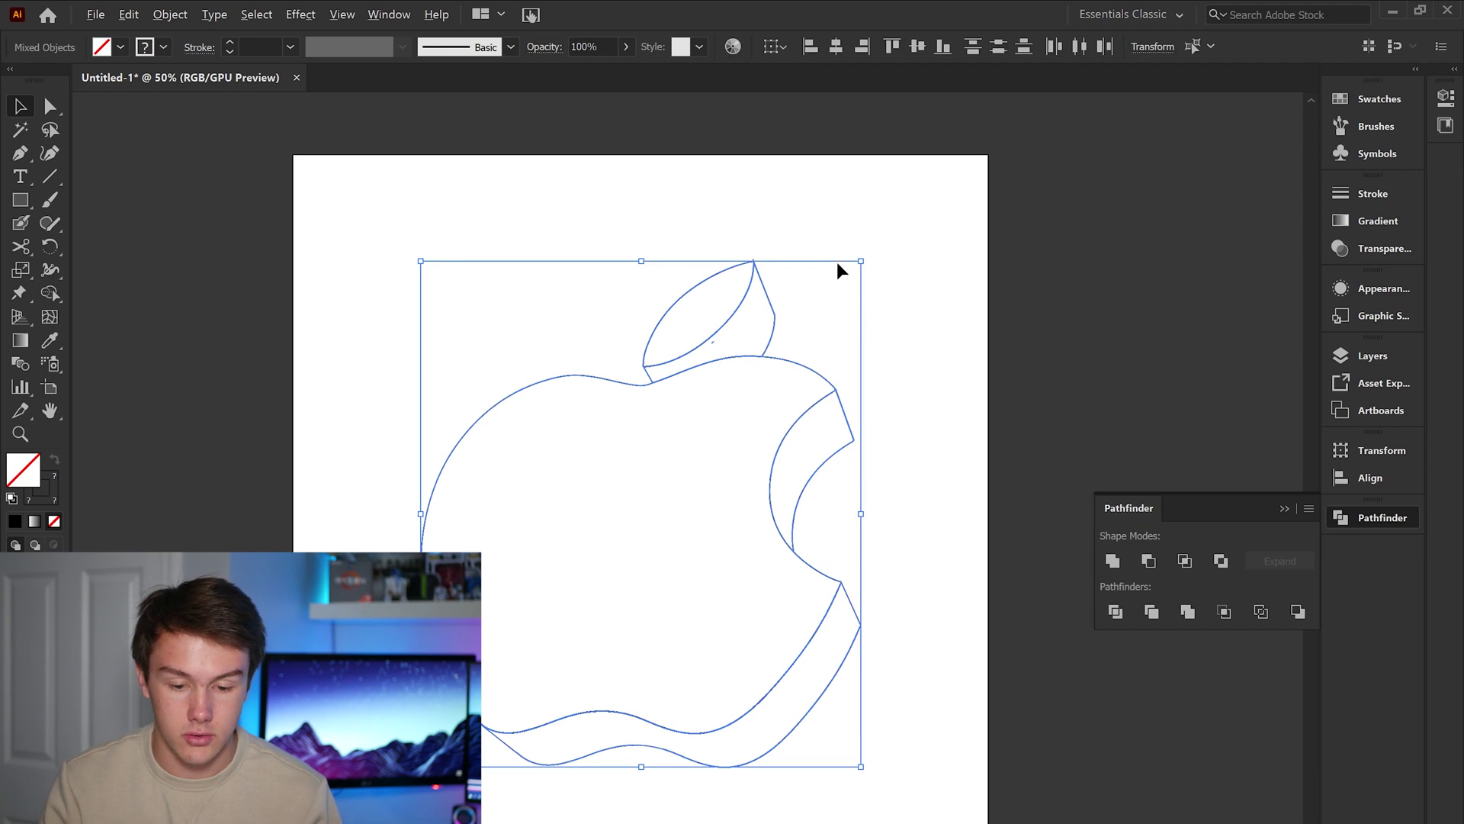
pyautogui.moveTo(862, 263); pyautogui.dragTo(840, 288)
pyautogui.hotkey('ctrl', 'g')
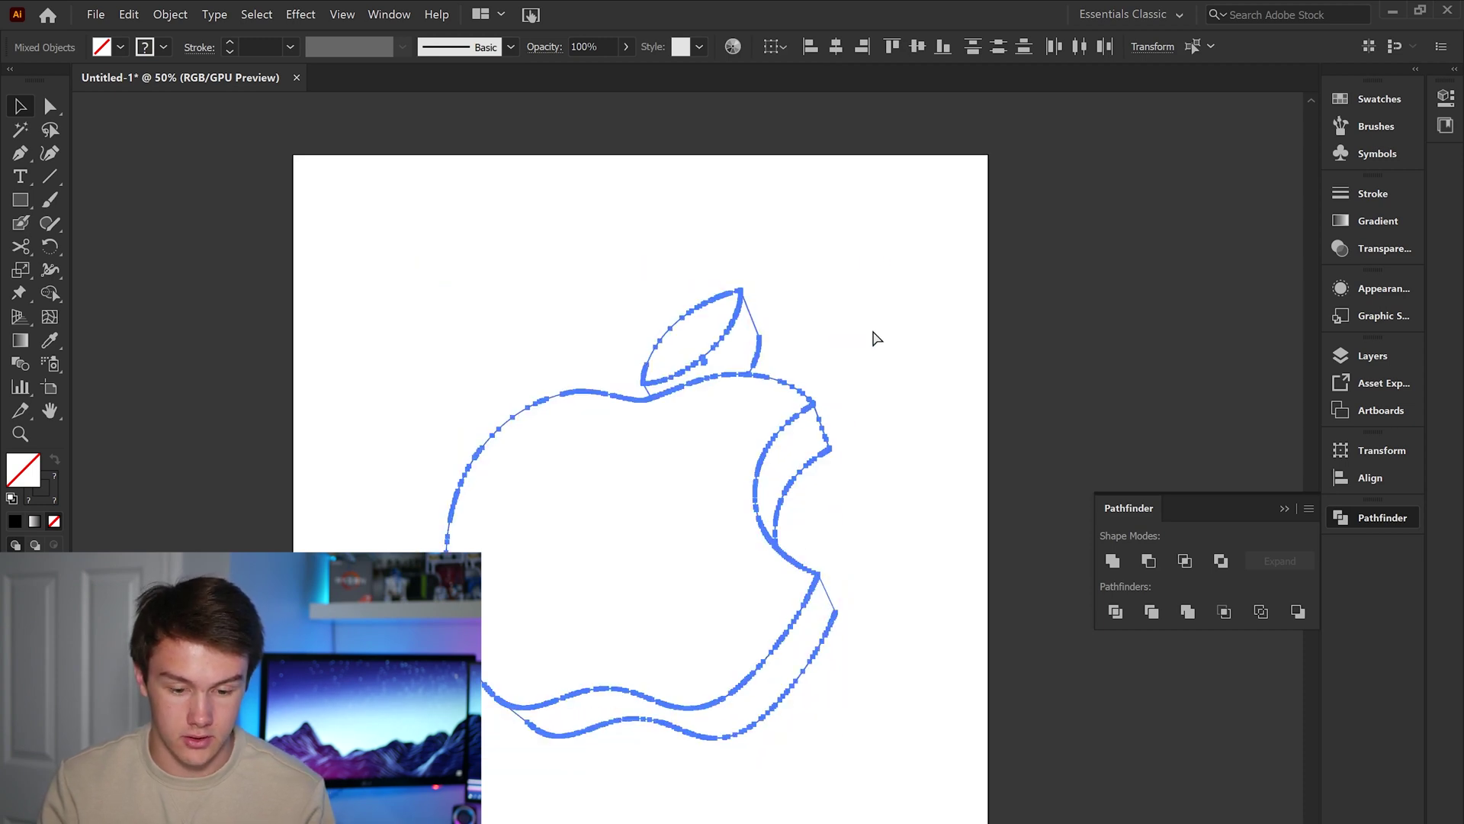
pyautogui.click(940, 418)
pyautogui.click(720, 596)
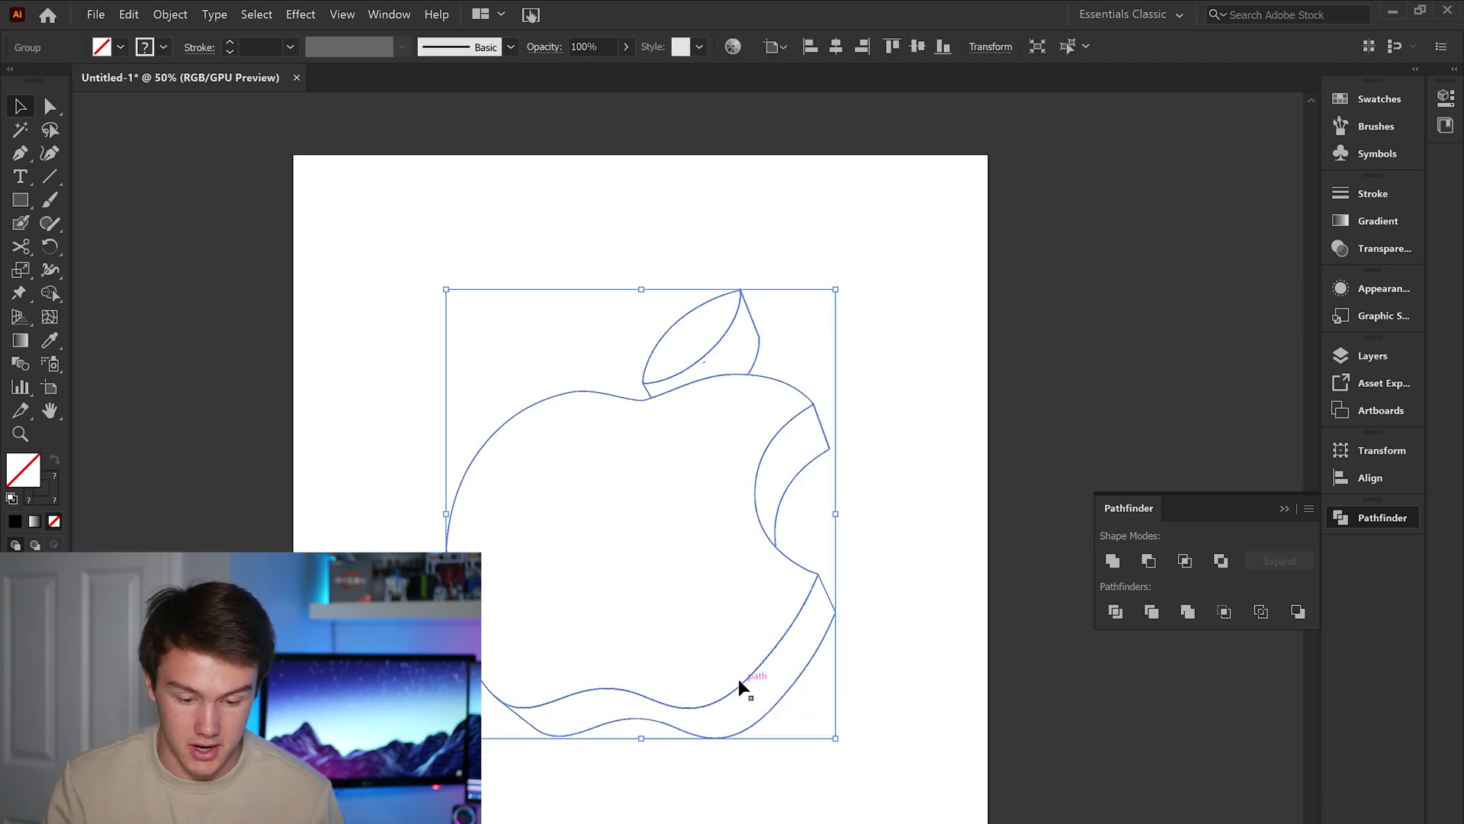
pyautogui.moveTo(741, 681); pyautogui.dragTo(733, 618)
pyautogui.click(916, 631)
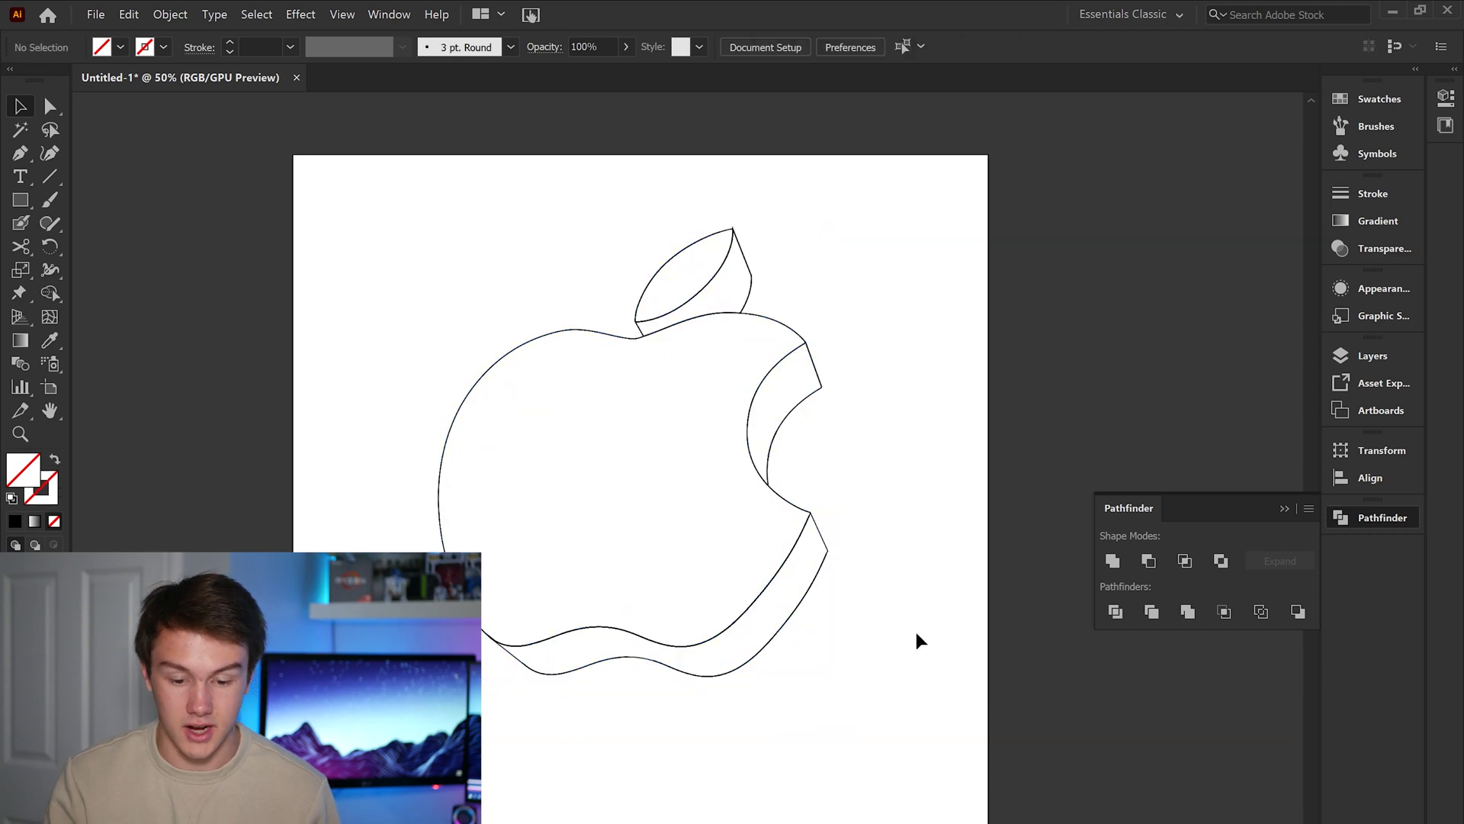
# - Select the whole apple group and set a heavier stroke weight in the Control bar
pyautogui.moveTo(864, 677); pyautogui.dragTo(457, 305)
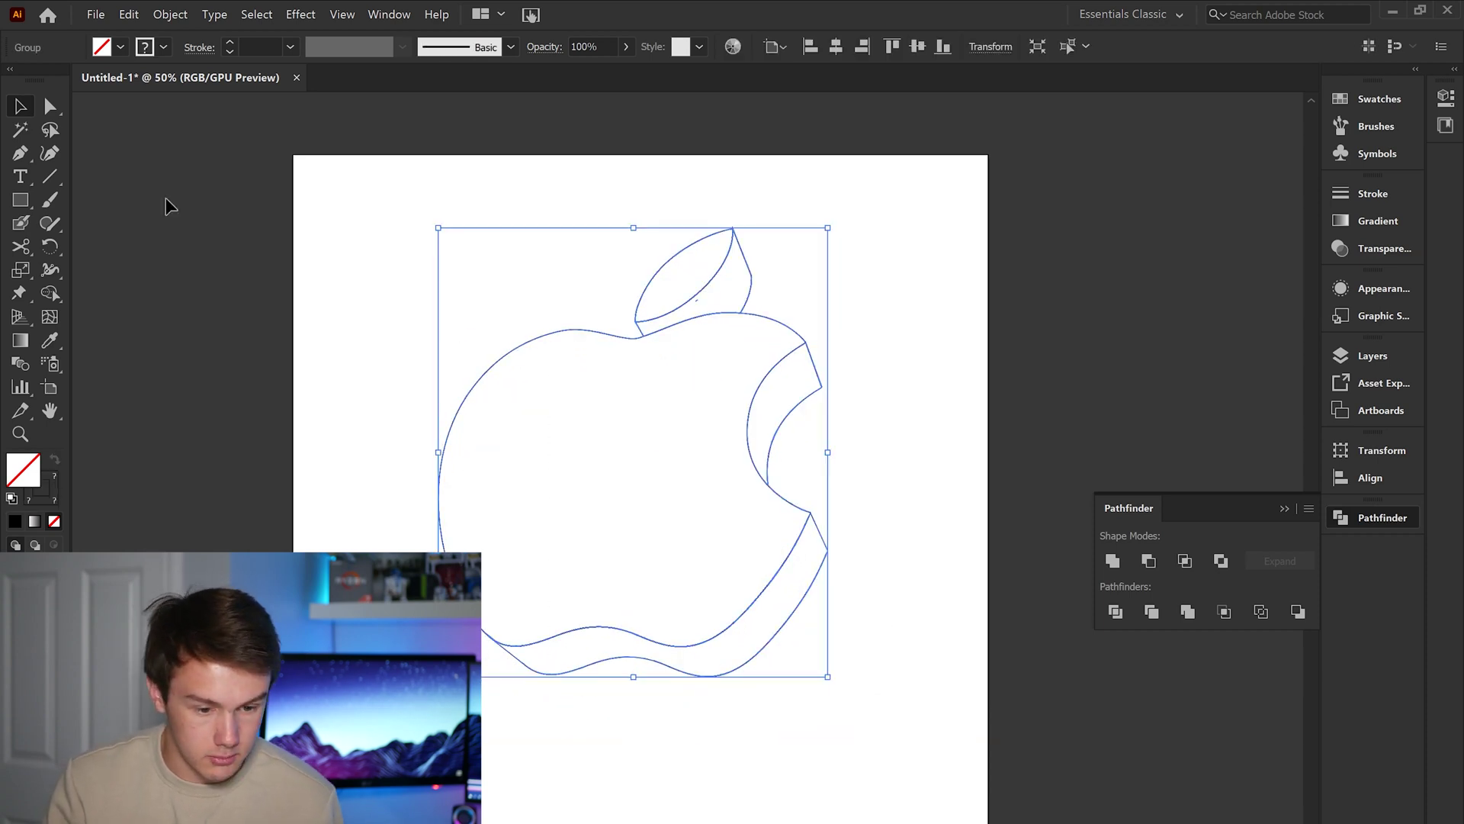
pyautogui.click(232, 44)
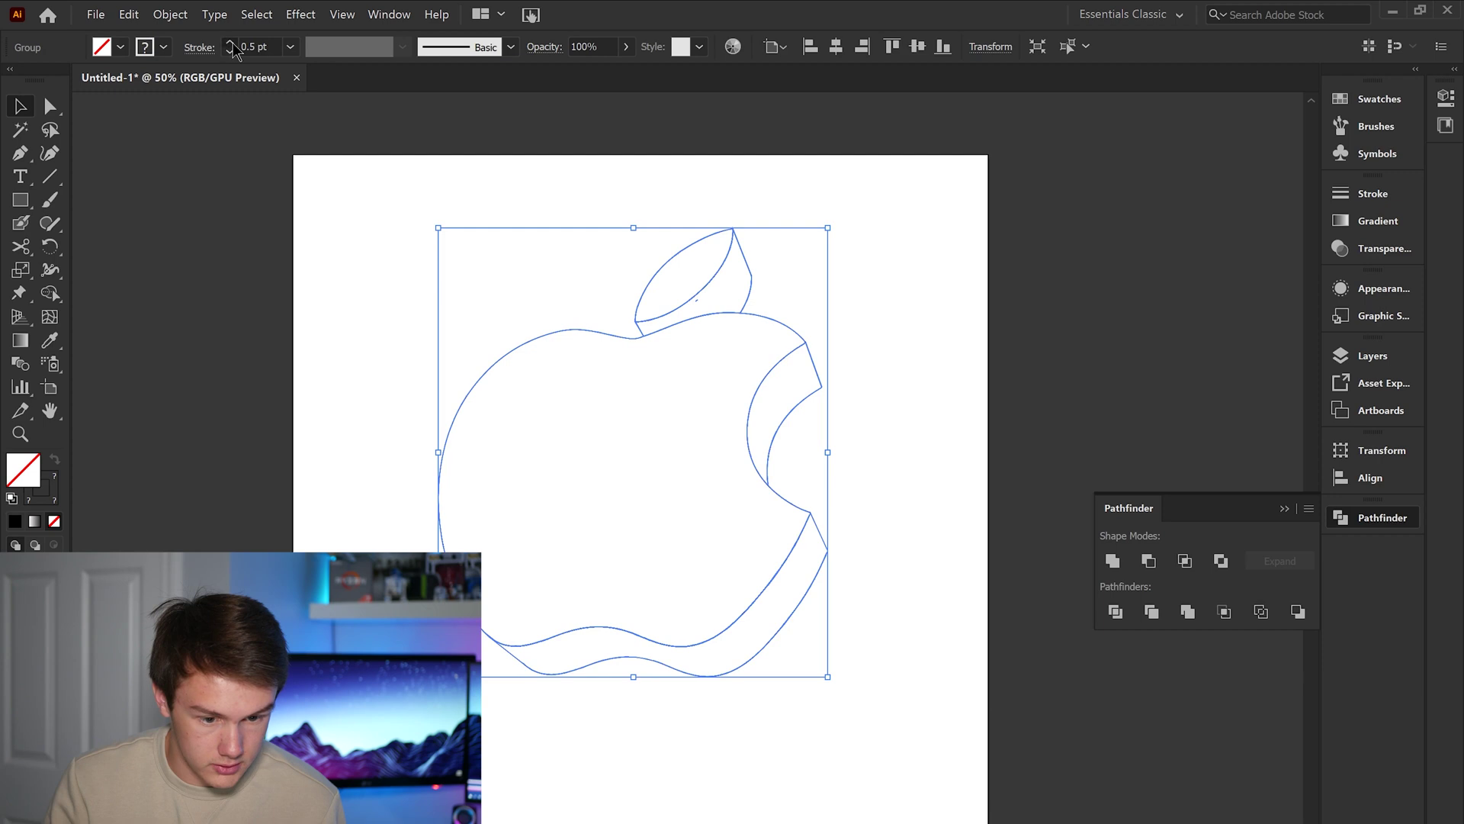
pyautogui.click(358, 241)
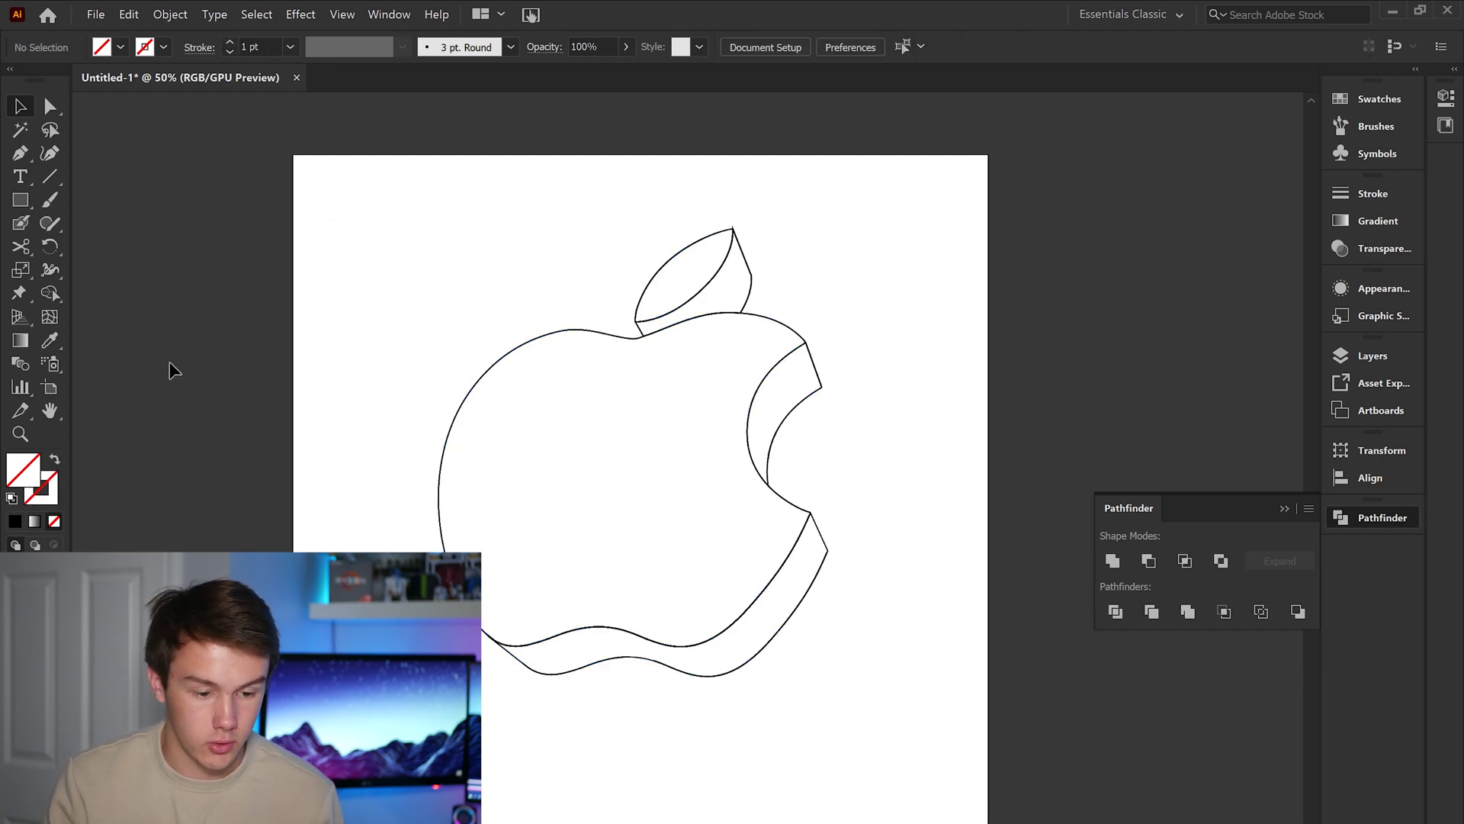
pyautogui.click(49, 180)
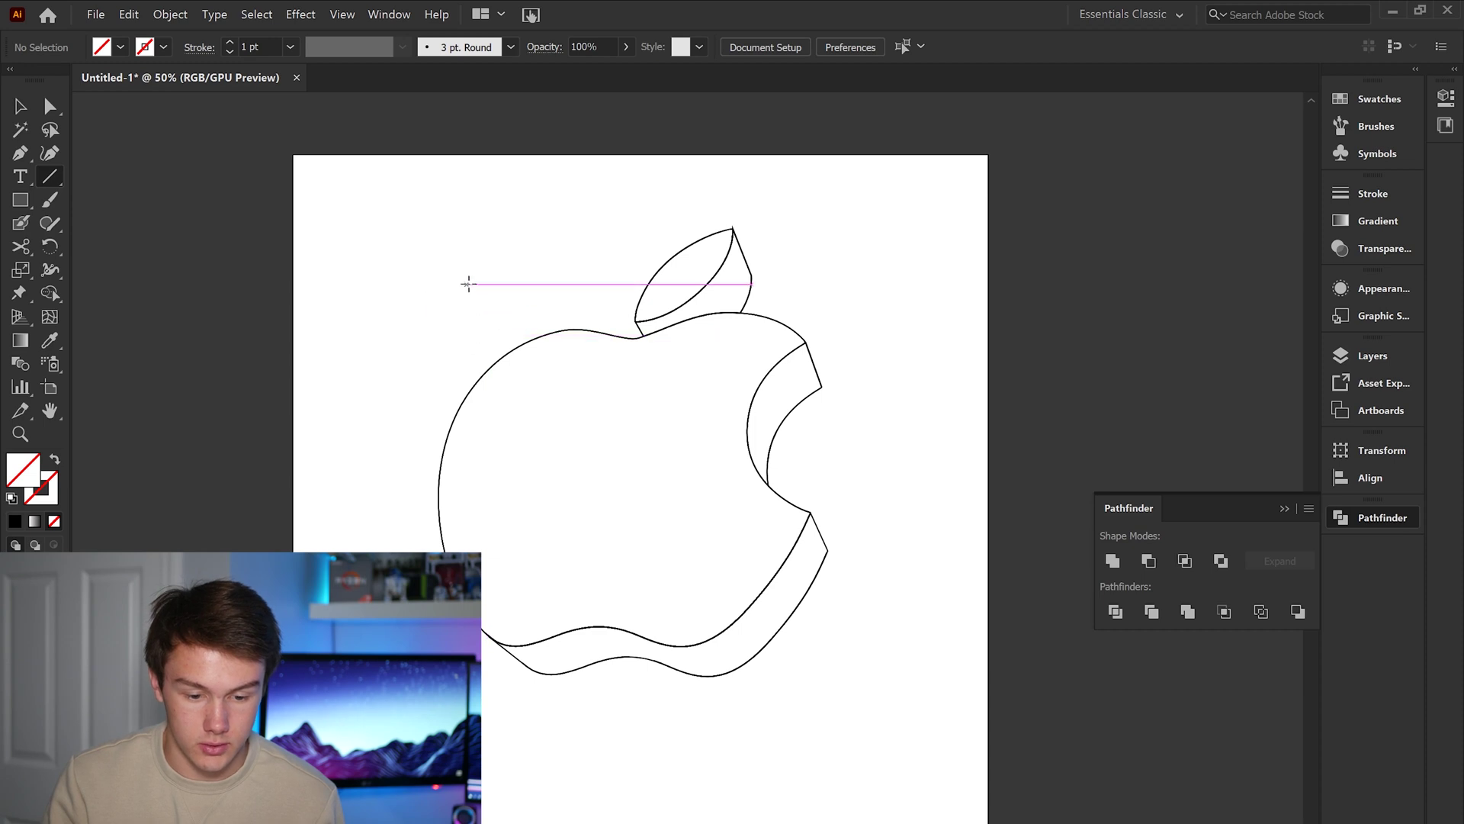
# - Draw a horizontal line above the apple and repeat it into twelve evenly spaced lines over the apple
pyautogui.moveTo(414, 211); pyautogui.dragTo(888, 212)
pyautogui.press('v')
pyautogui.click(462, 170)
pyautogui.click(467, 212)
pyautogui.press('a')
pyautogui.press('v')
pyautogui.moveTo(819, 212); pyautogui.dragTo(819, 275)
pyautogui.hotkey('ctrl', 'd')
pyautogui.hotkey('ctrl', 'd')
pyautogui.hotkey('ctrl', 'd')
pyautogui.hotkey('ctrl', 'd')
pyautogui.hotkey('ctrl', 'd')
pyautogui.hotkey('ctrl', 'd')
pyautogui.hotkey('ctrl', 'd')
pyautogui.hotkey('ctrl', 'd')
pyautogui.hotkey('ctrl', 'd')
pyautogui.hotkey('ctrl', 'd')
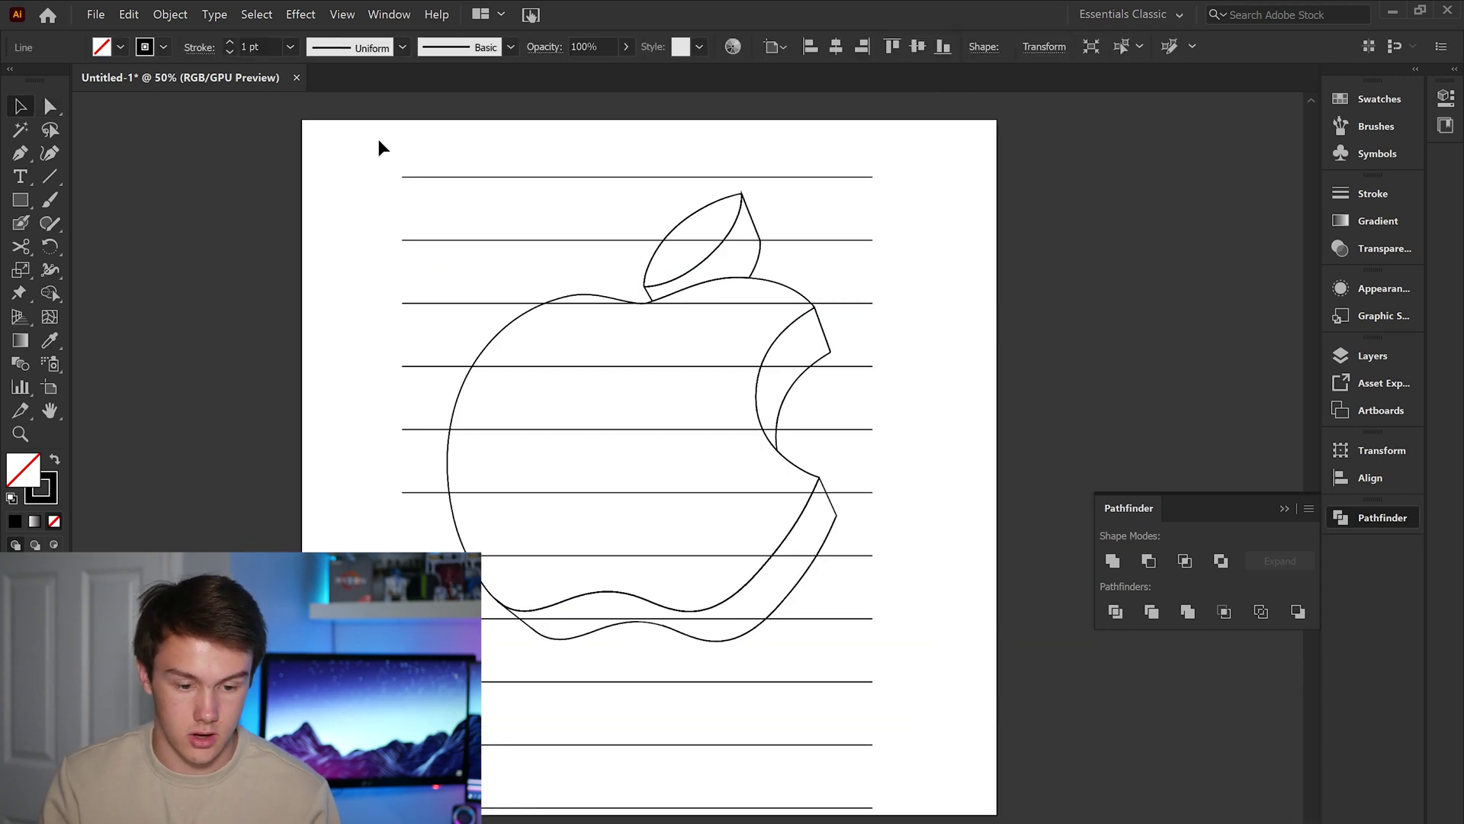
pyautogui.moveTo(379, 140); pyautogui.dragTo(415, 812)
pyautogui.moveTo(727, 739); pyautogui.dragTo(800, 653)
pyautogui.click(621, 492)
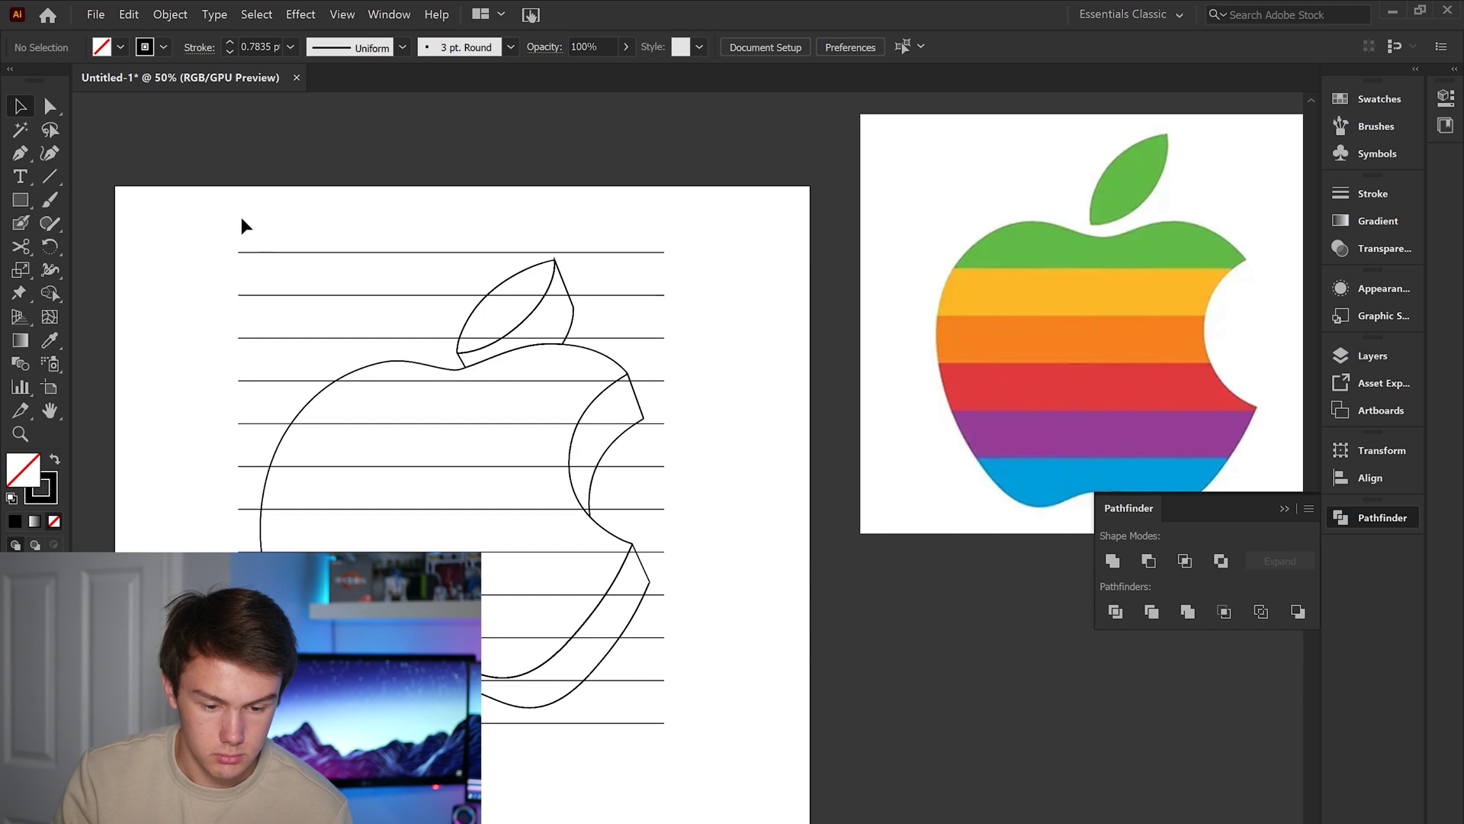
# - Select the lines with the apple outline and merge the body and bite regions with Shape Builder
pyautogui.moveTo(237, 213); pyautogui.dragTo(709, 812)
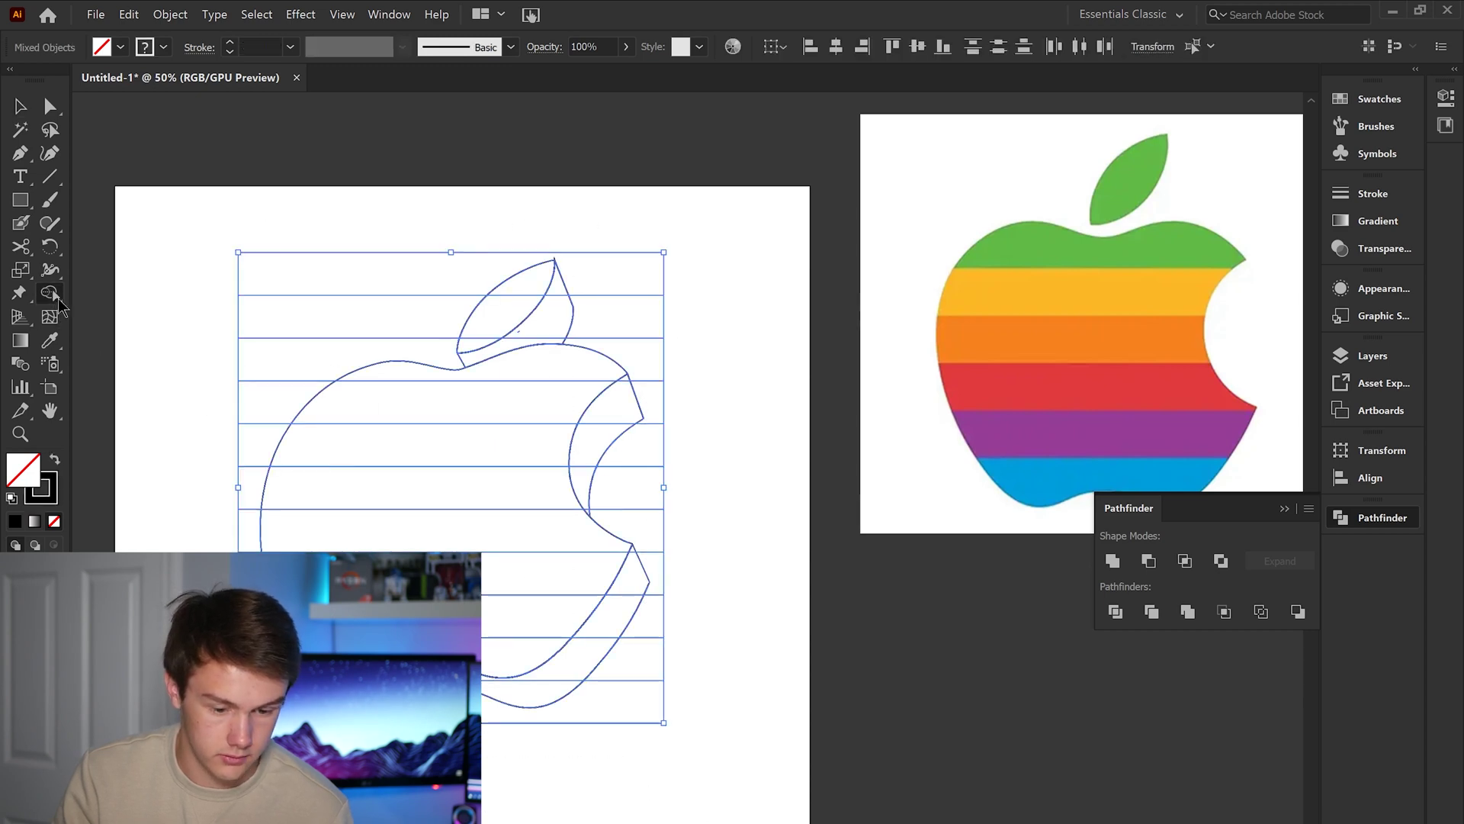
pyautogui.hotkey('shift', 'm')
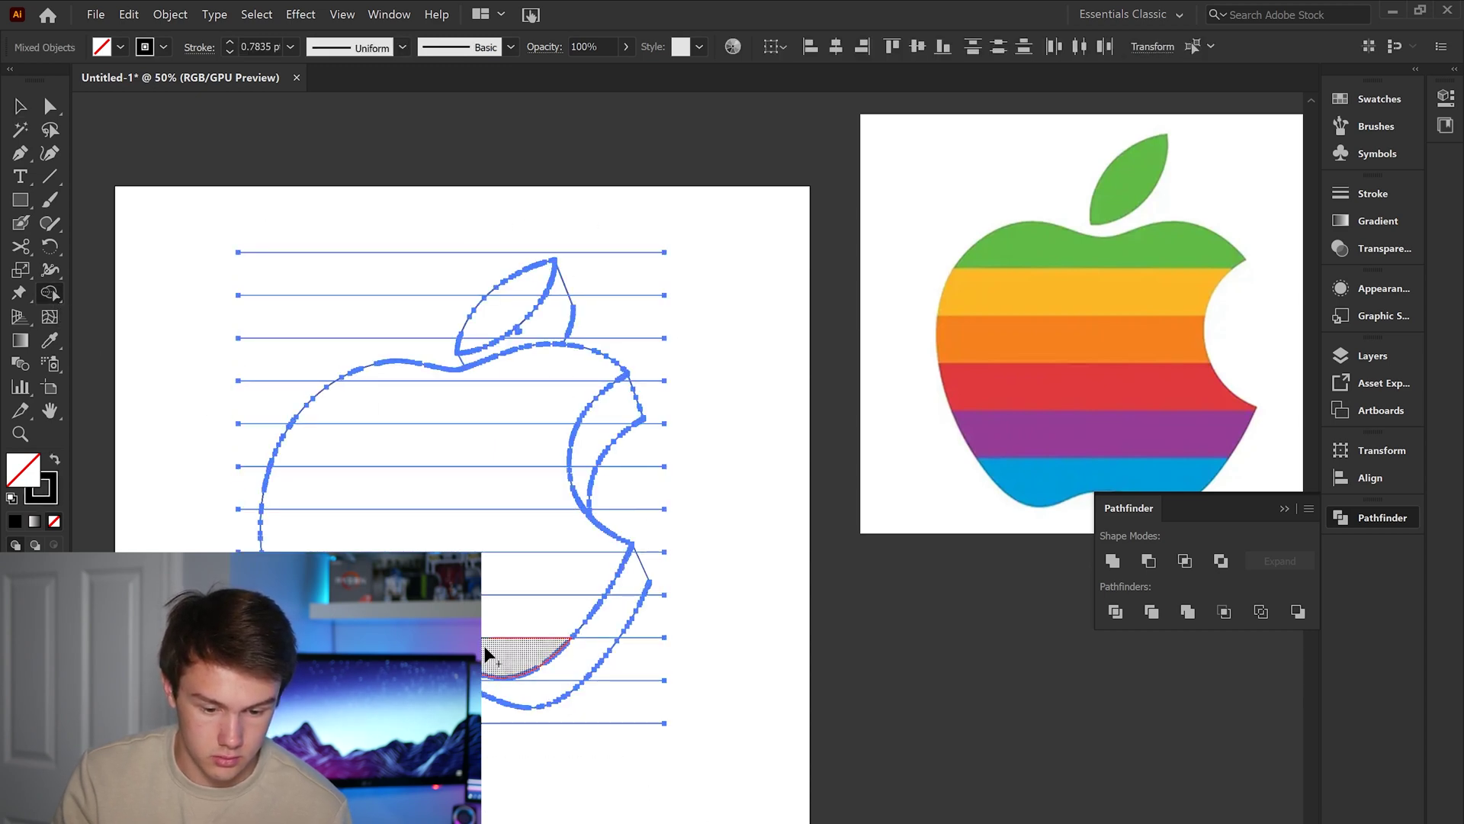
pyautogui.moveTo(485, 654)
pyautogui.mouseDown()
pyautogui.moveTo(457, 548)
pyautogui.moveTo(462, 483)
pyautogui.moveTo(486, 419)
pyautogui.moveTo(571, 372)
pyautogui.mouseUp()
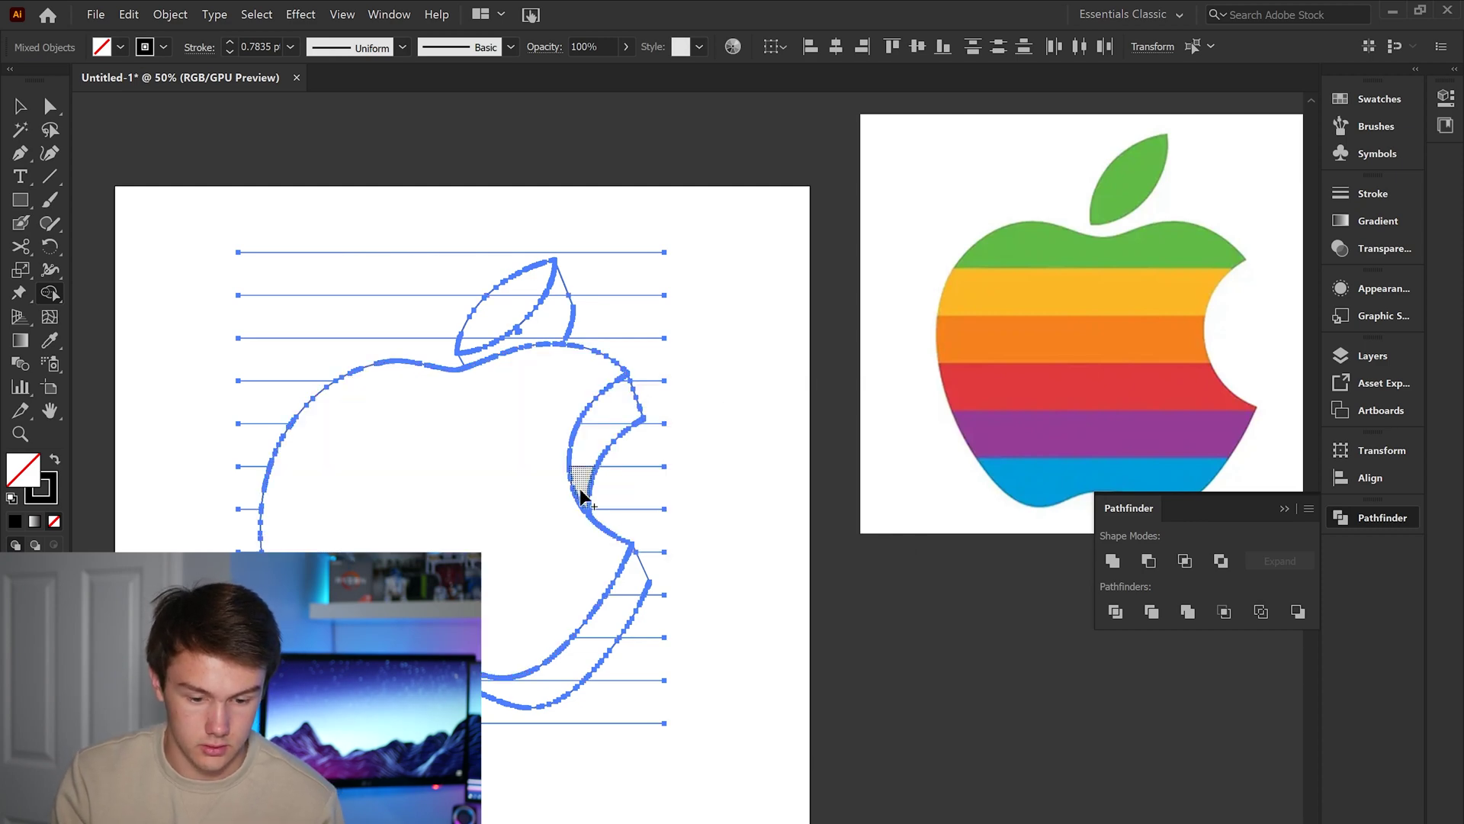
pyautogui.moveTo(580, 484); pyautogui.dragTo(618, 396)
pyautogui.scroll(2, 617, 396)
# - Delete the stray leaf fragment and clear the leftover line pieces inside the apple's base
pyautogui.moveTo(596, 288); pyautogui.dragTo(717, 458)
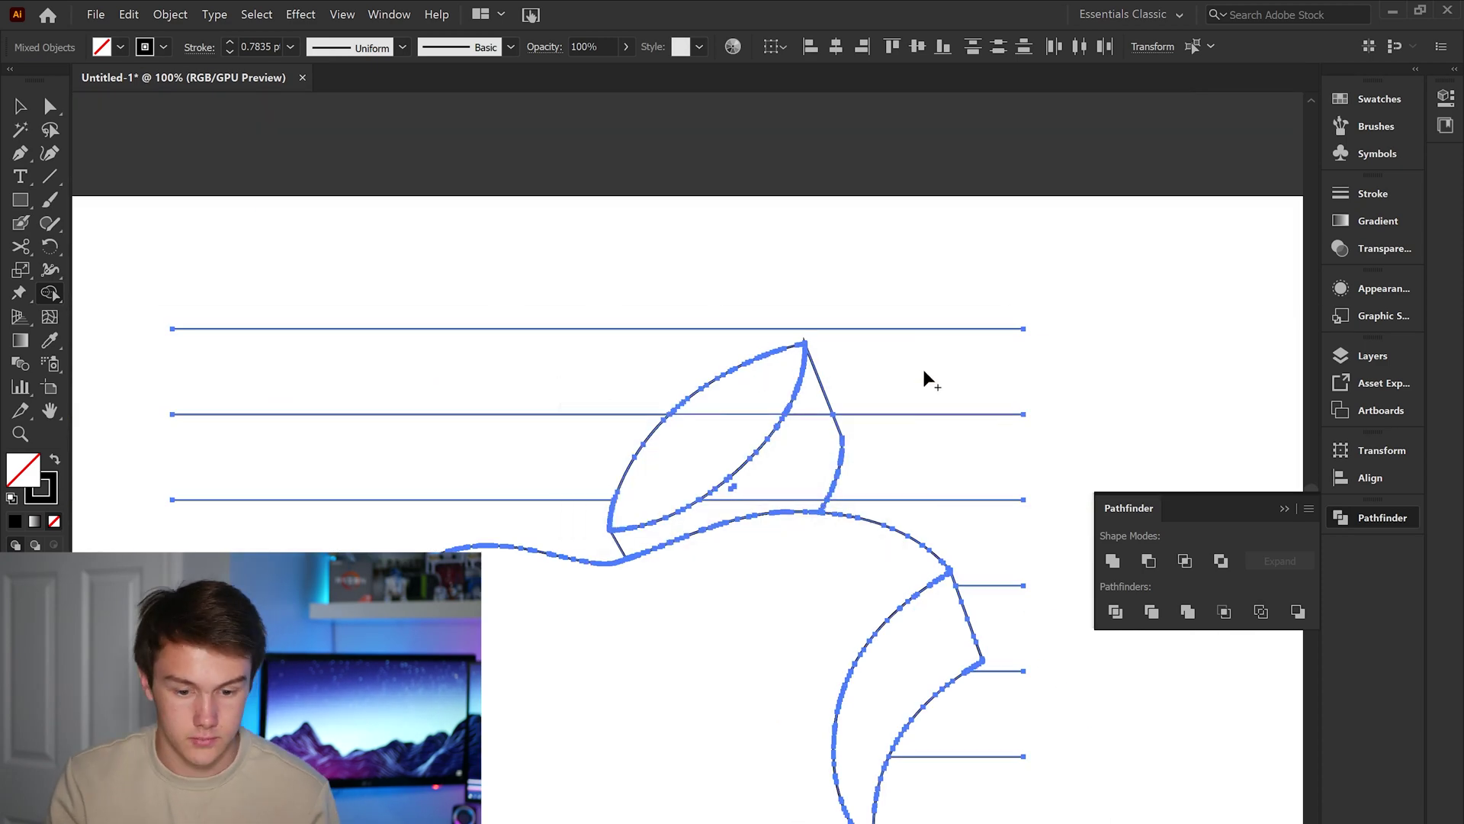
pyautogui.press('v')
pyautogui.click(755, 415)
pyautogui.press('Delete')
pyautogui.moveTo(762, 671); pyautogui.dragTo(778, 158)
pyautogui.moveTo(1067, 774); pyautogui.dragTo(921, 488)
pyautogui.hotkey('shift', 'm')
pyautogui.moveTo(973, 442); pyautogui.dragTo(793, 679)
pyautogui.press('v')
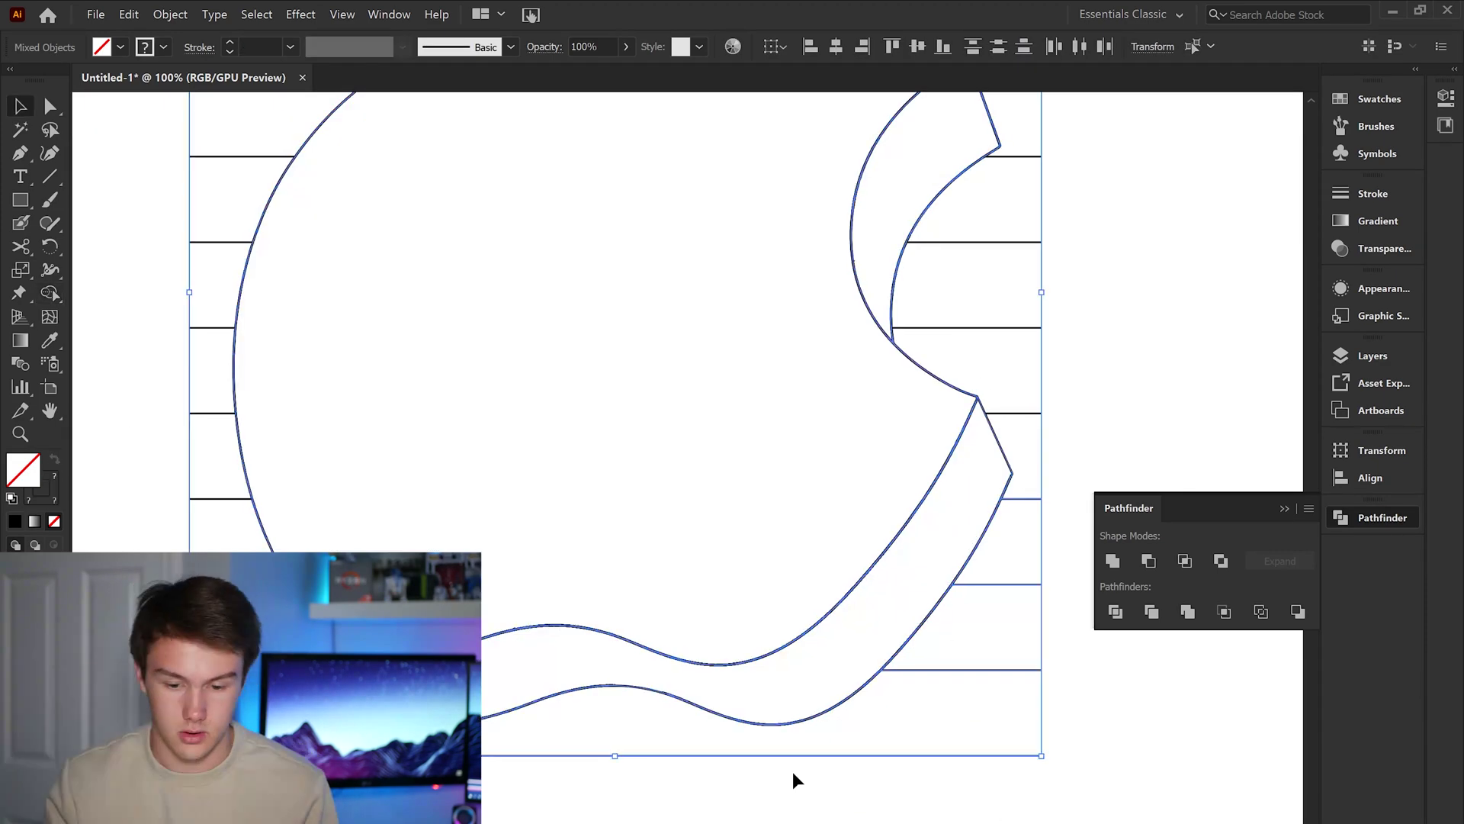
pyautogui.scroll(-1, 793, 774)
pyautogui.click(1090, 723)
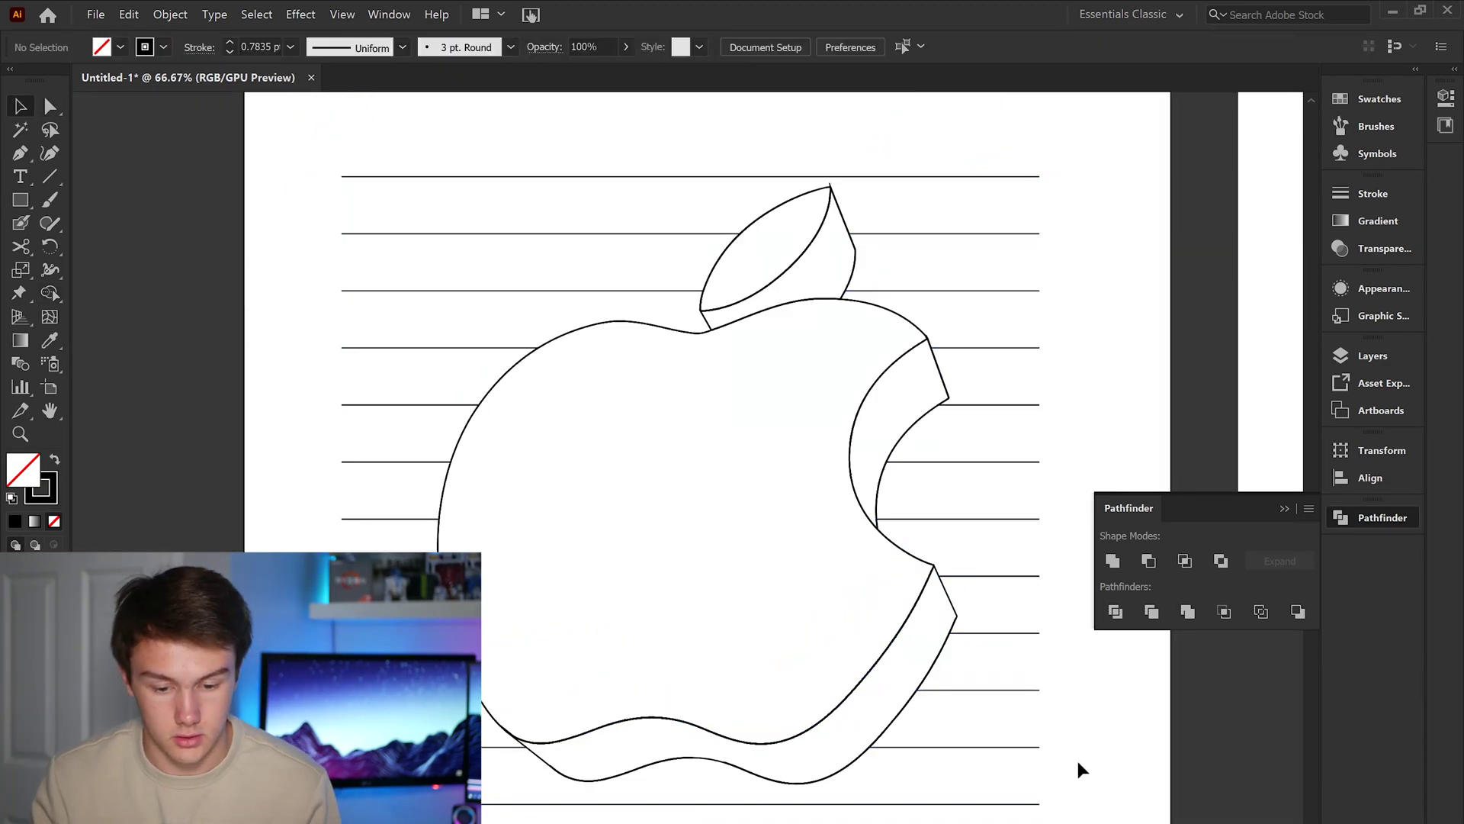
# - Pan the view so the rainbow Apple reference sits beside the striped apple
pyautogui.hscroll(2, 1077, 757)
pyautogui.scroll(-1, 1077, 757)
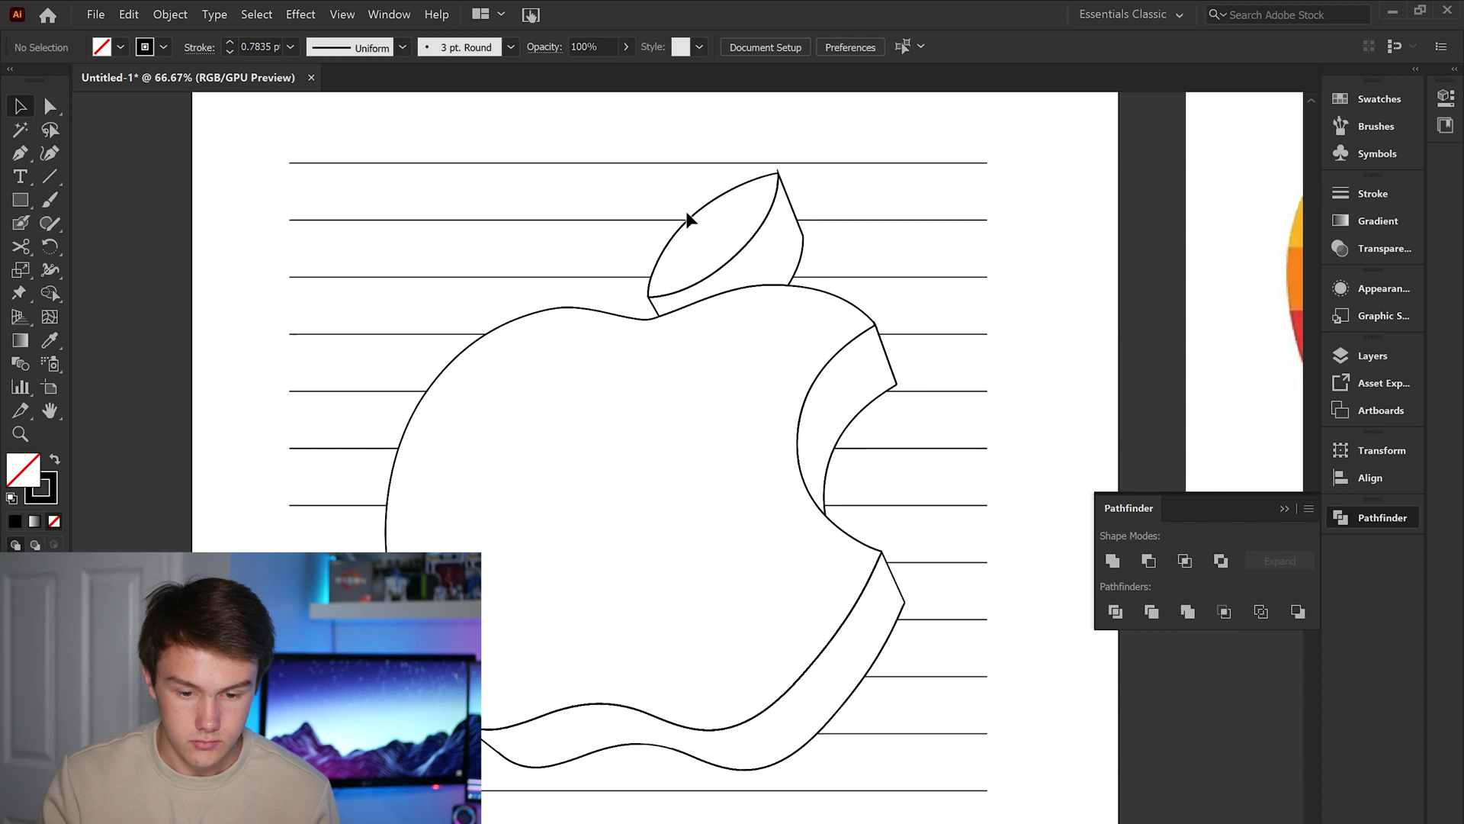
pyautogui.moveTo(973, 173); pyautogui.dragTo(823, 236)
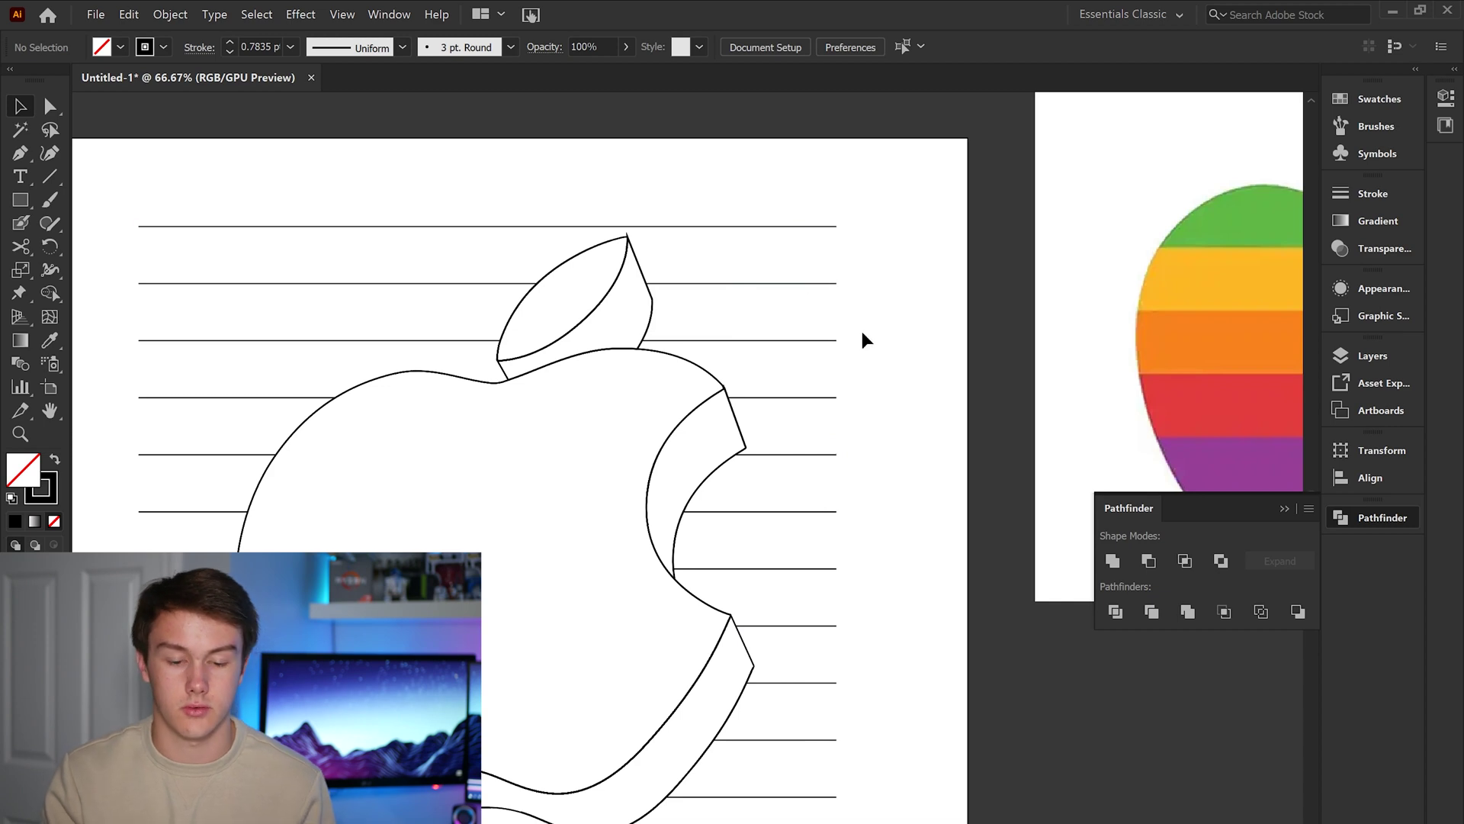
pyautogui.hscroll(10, 921, 419)
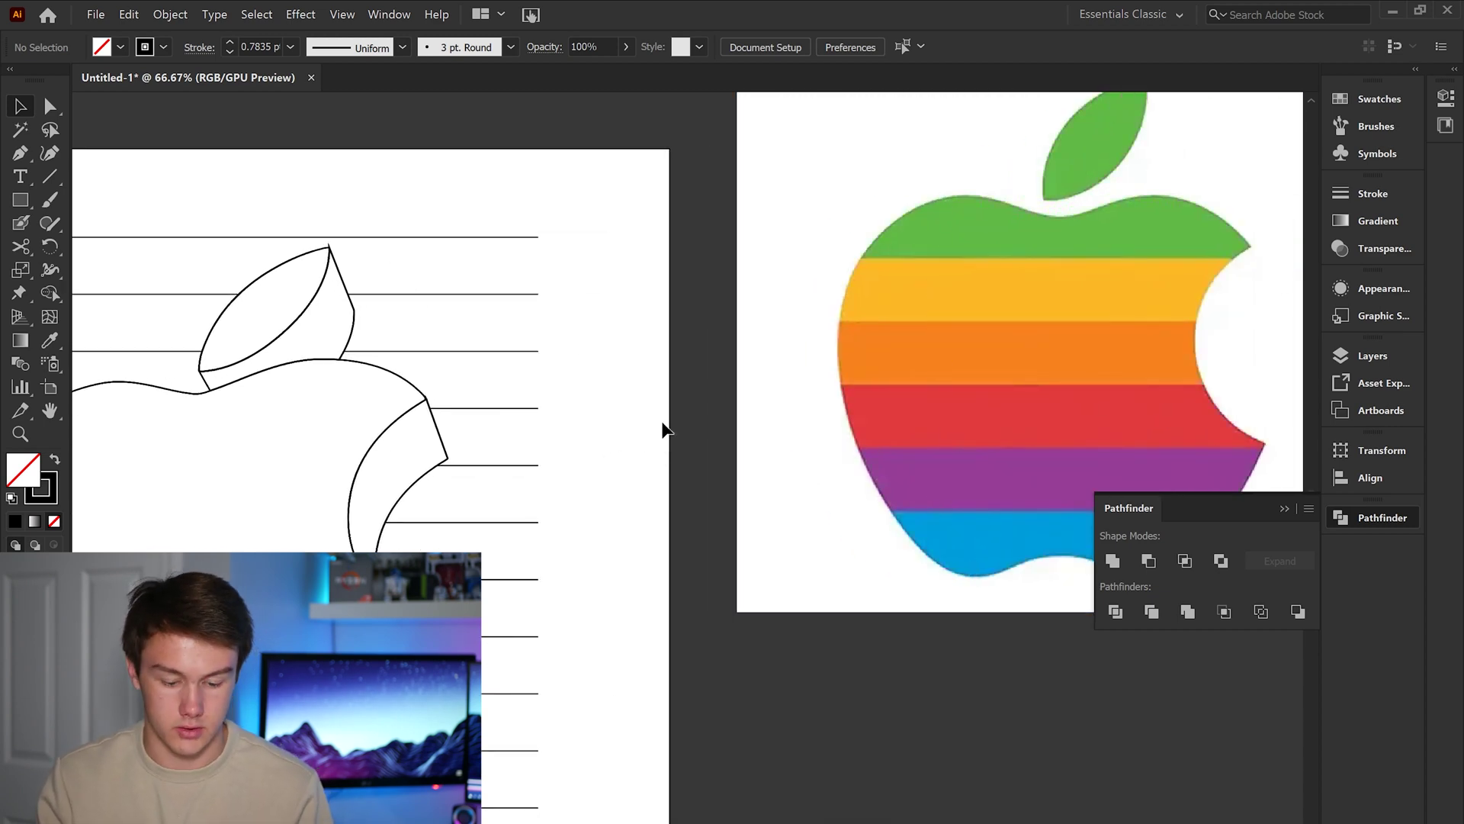
pyautogui.hscroll(-7, 670, 425)
# - Colour the top pair of lines green and the next pair yellow, sampled from the reference
pyautogui.moveTo(696, 184); pyautogui.dragTo(726, 293)
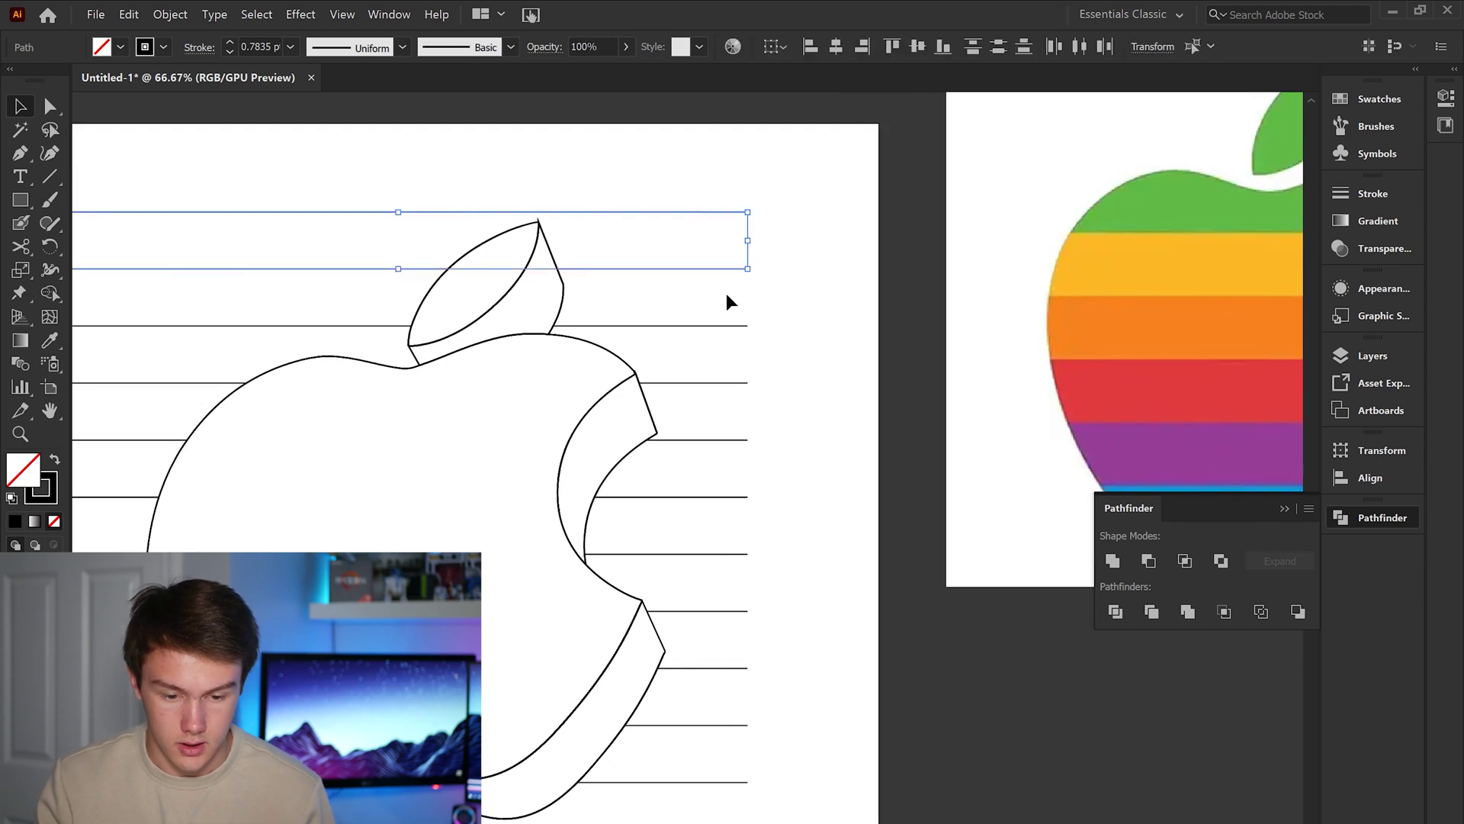
pyautogui.press('i')
pyautogui.click(1098, 219)
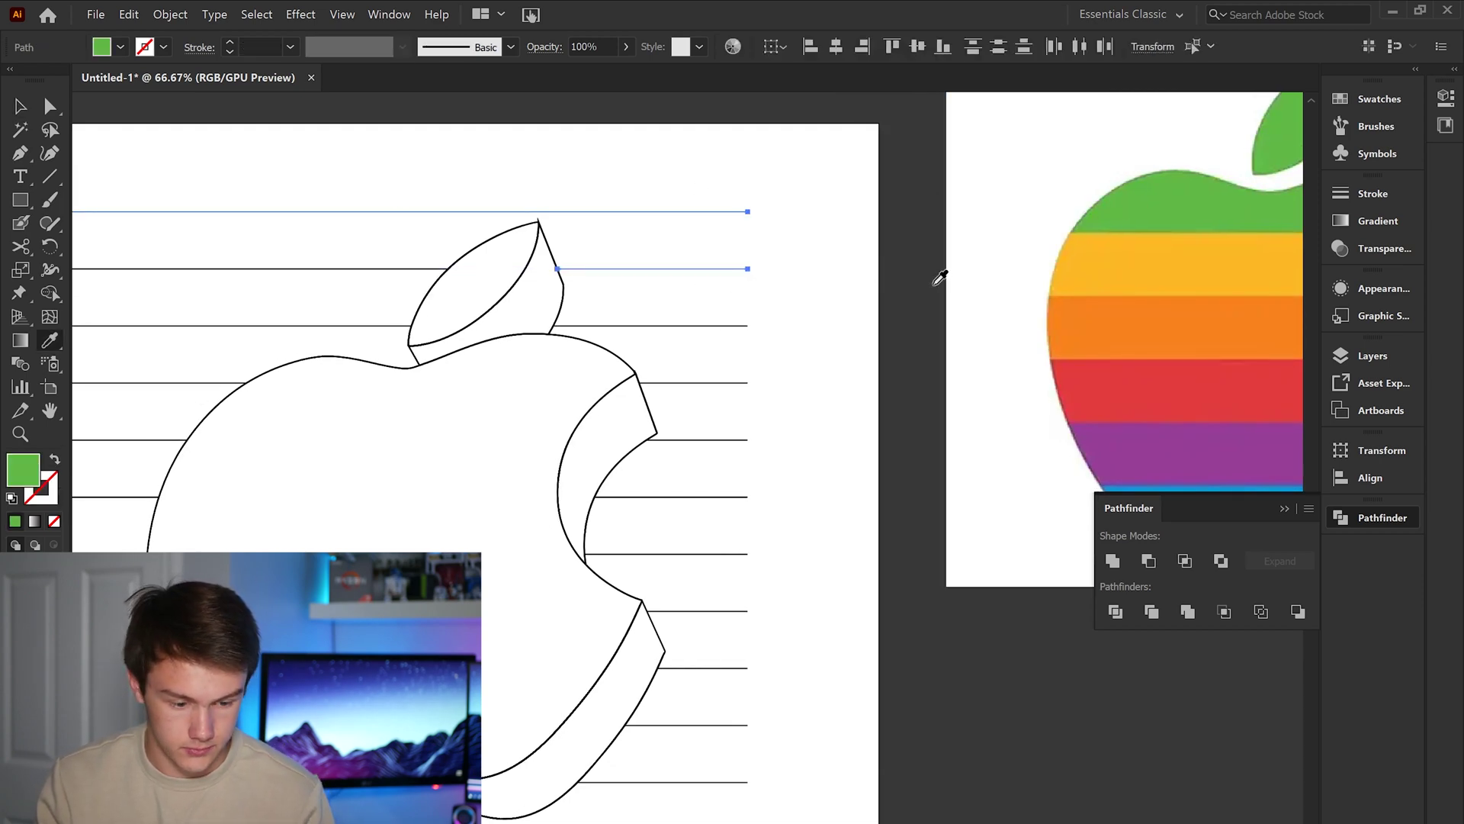
pyautogui.hotkey('ctrl', 'z')
pyautogui.press('v')
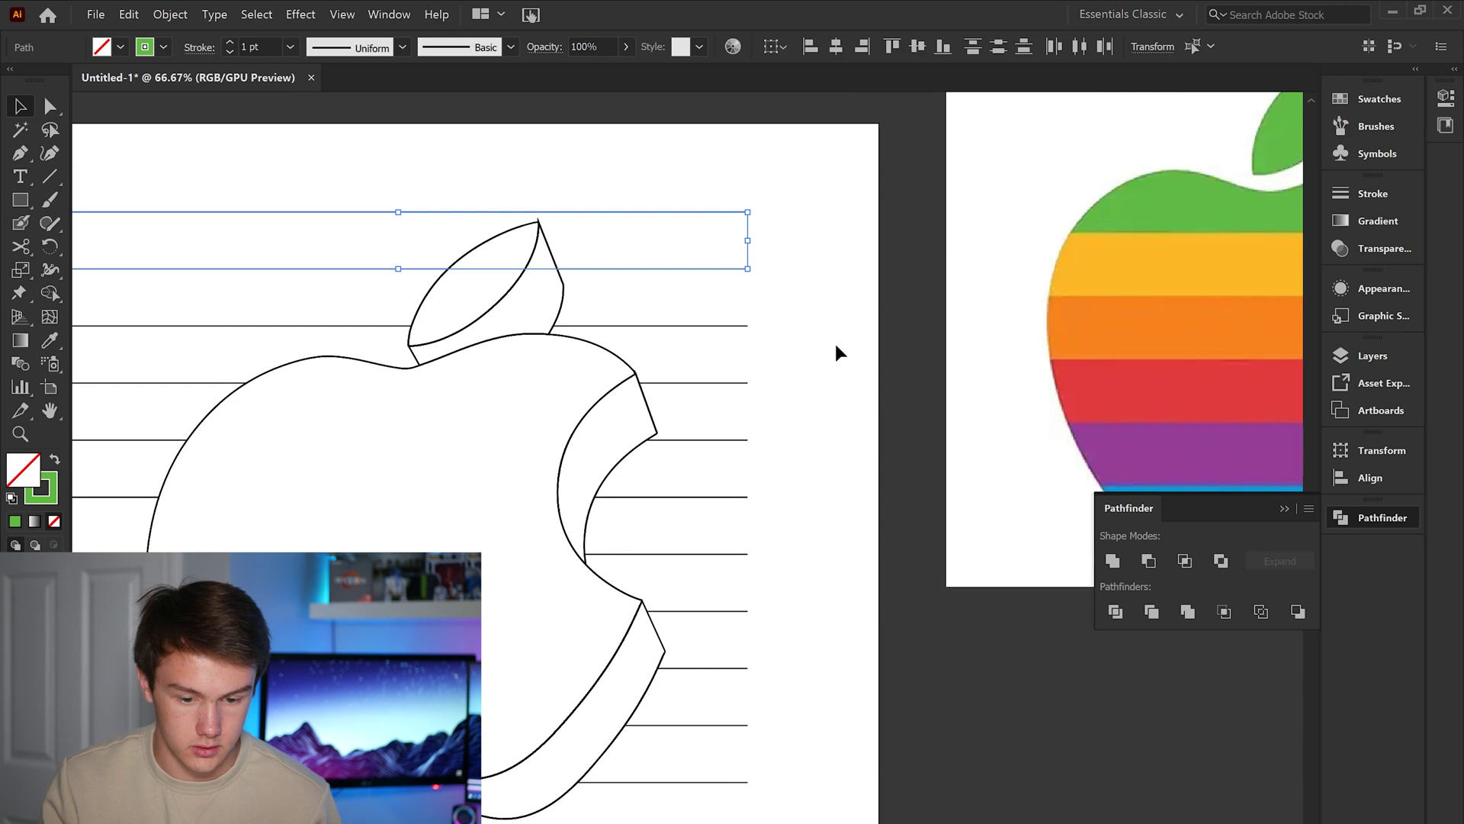
pyautogui.click(755, 330)
pyautogui.moveTo(717, 383); pyautogui.dragTo(728, 395)
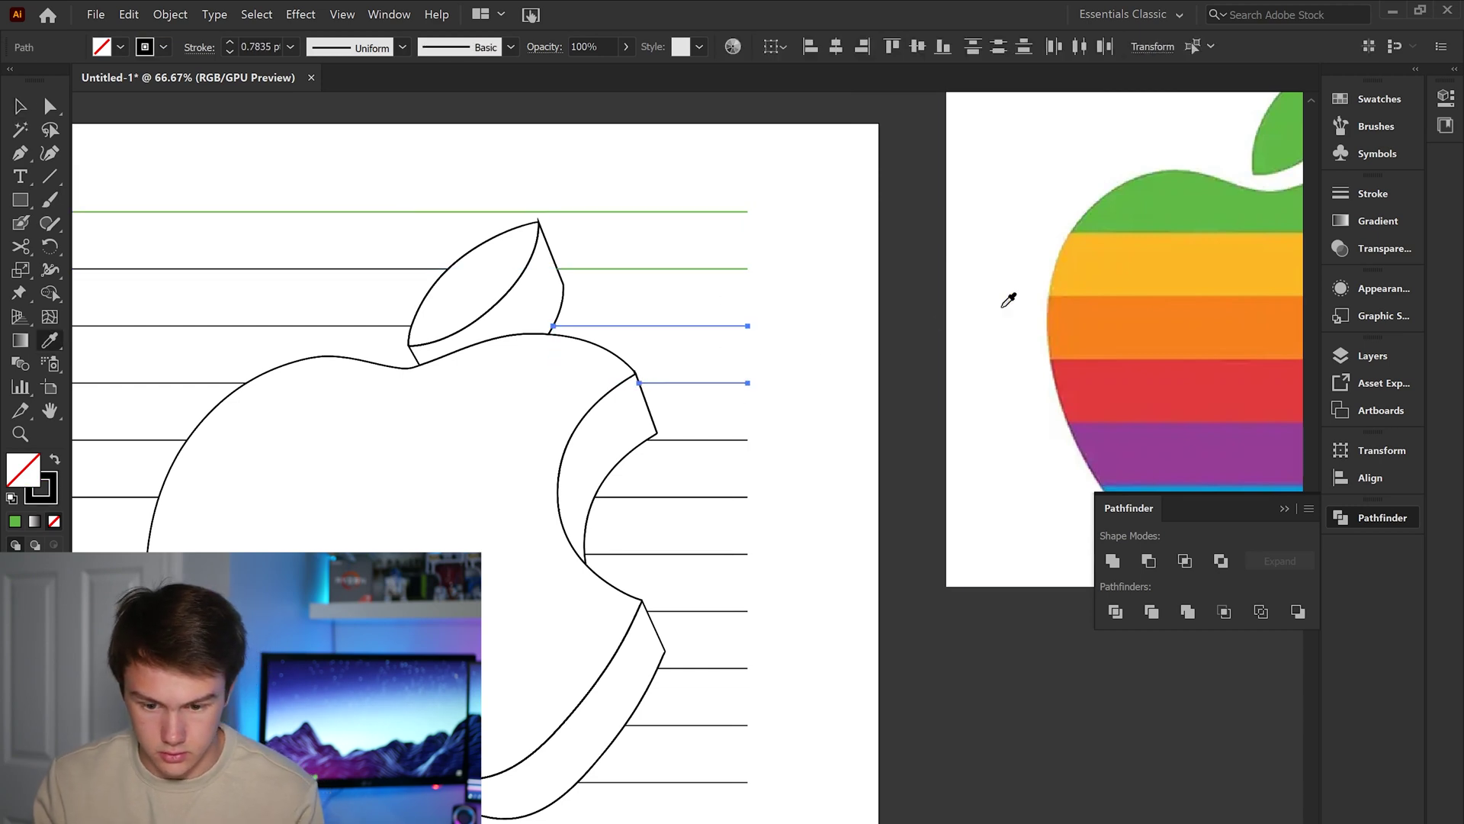
pyautogui.click(1100, 283)
pyautogui.press('v')
pyautogui.click(875, 512)
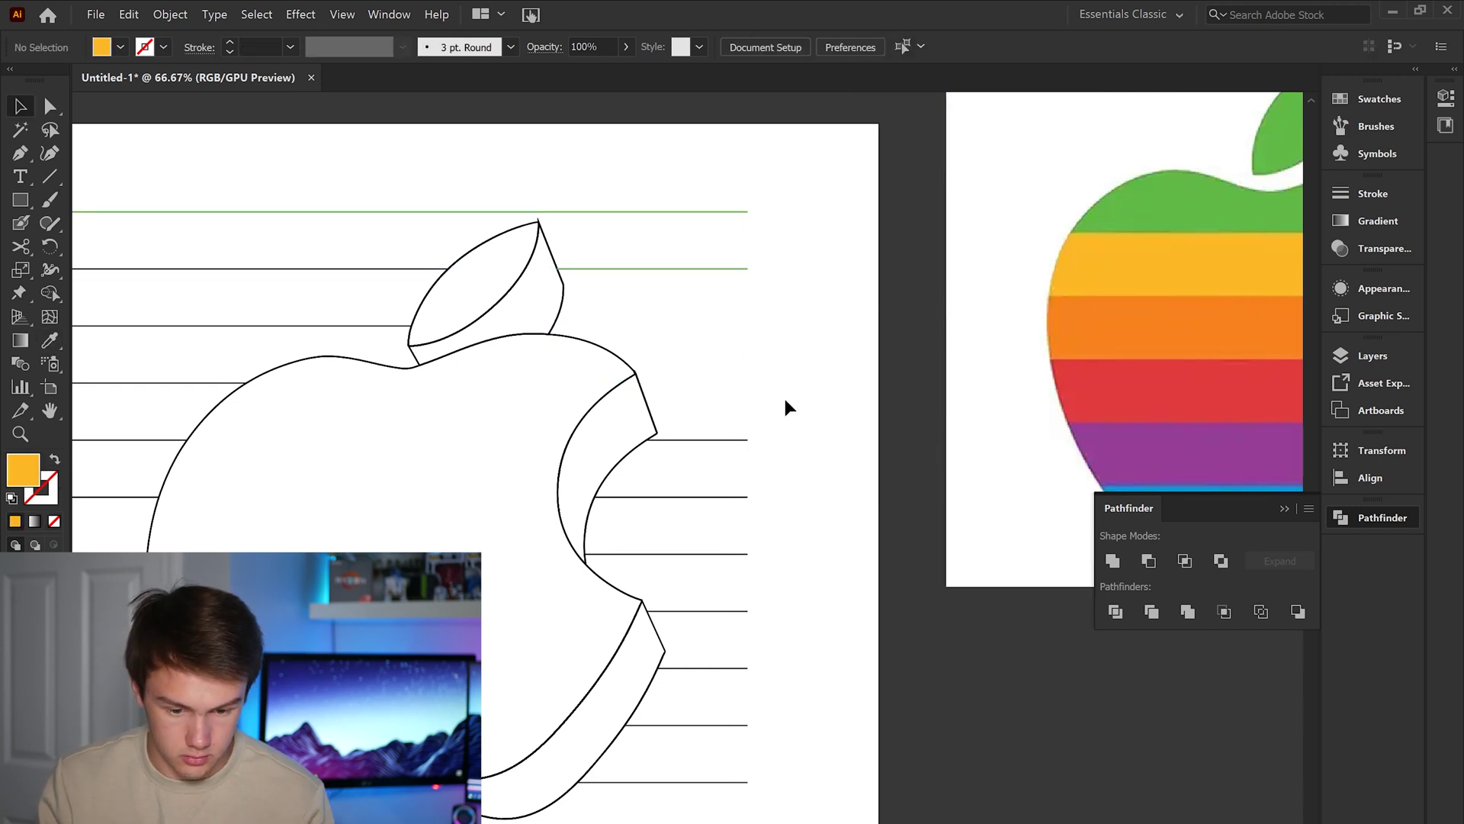
# - Colour the remaining line pairs from the reference stripes, including purple, then select all coloured lines
pyautogui.moveTo(790, 408); pyautogui.dragTo(684, 330)
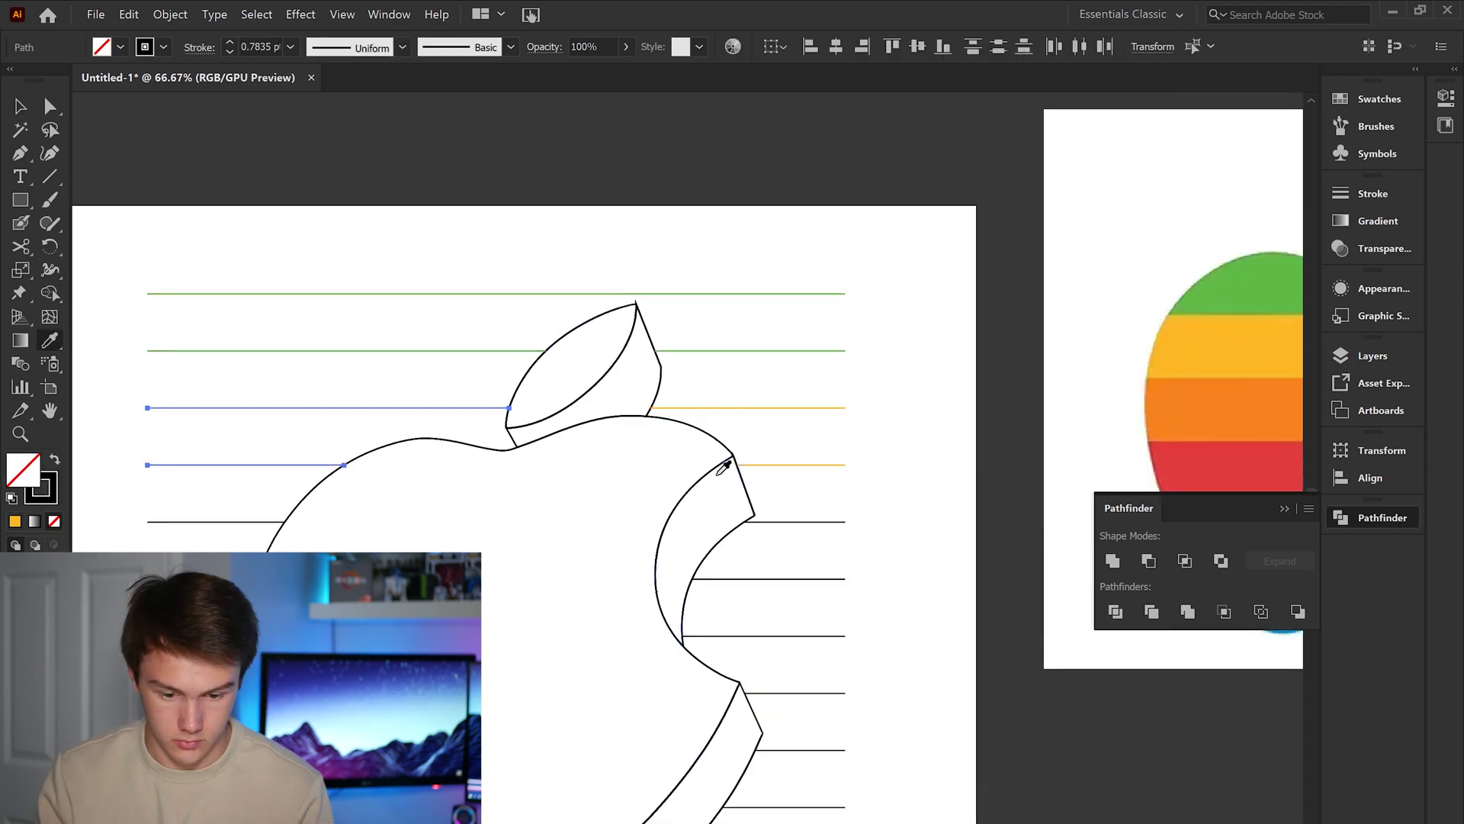
pyautogui.moveTo(726, 463); pyautogui.dragTo(793, 556)
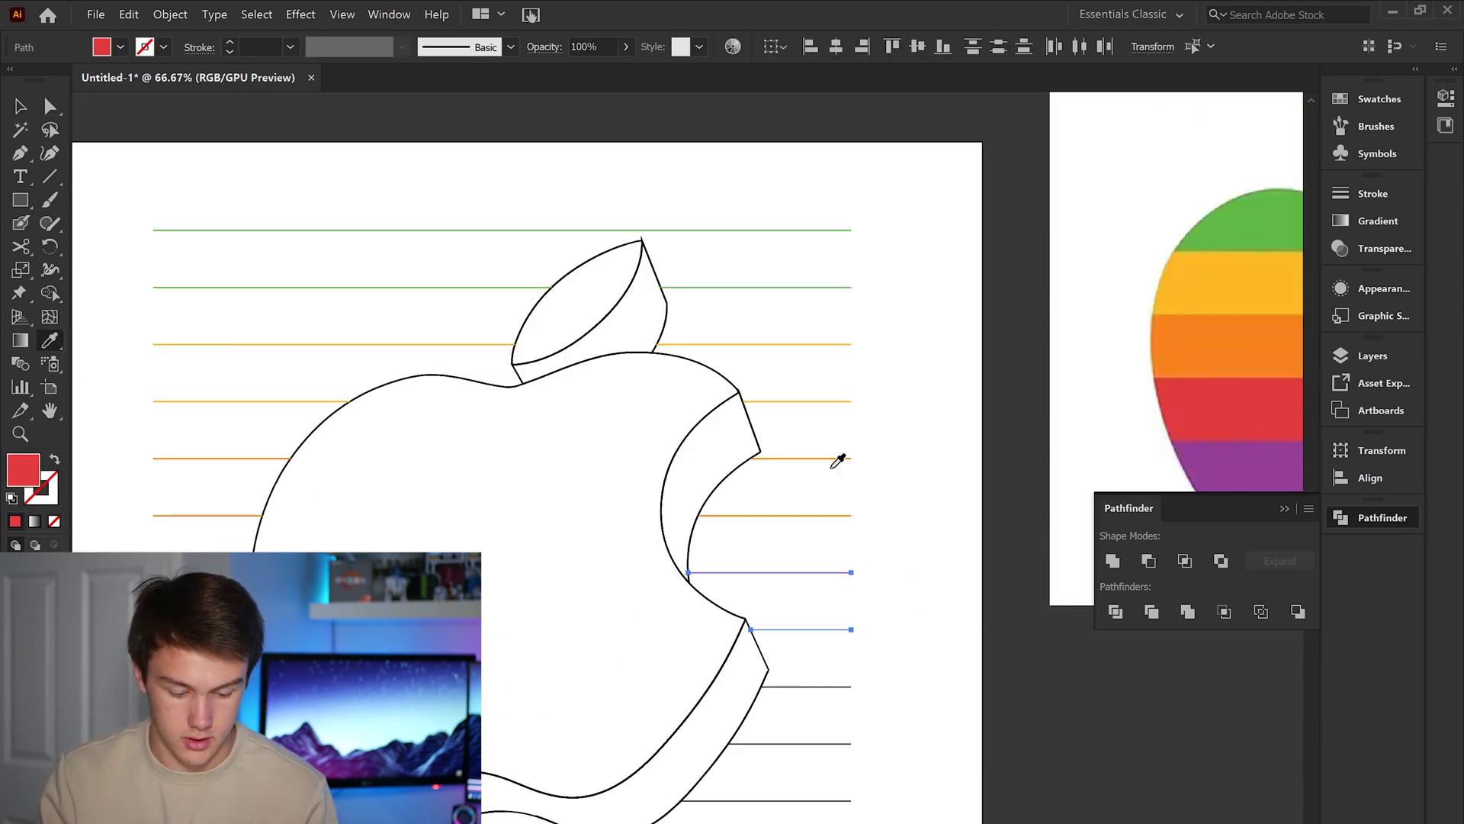
pyautogui.click(1220, 457)
pyautogui.moveTo(870, 728); pyautogui.dragTo(931, 744)
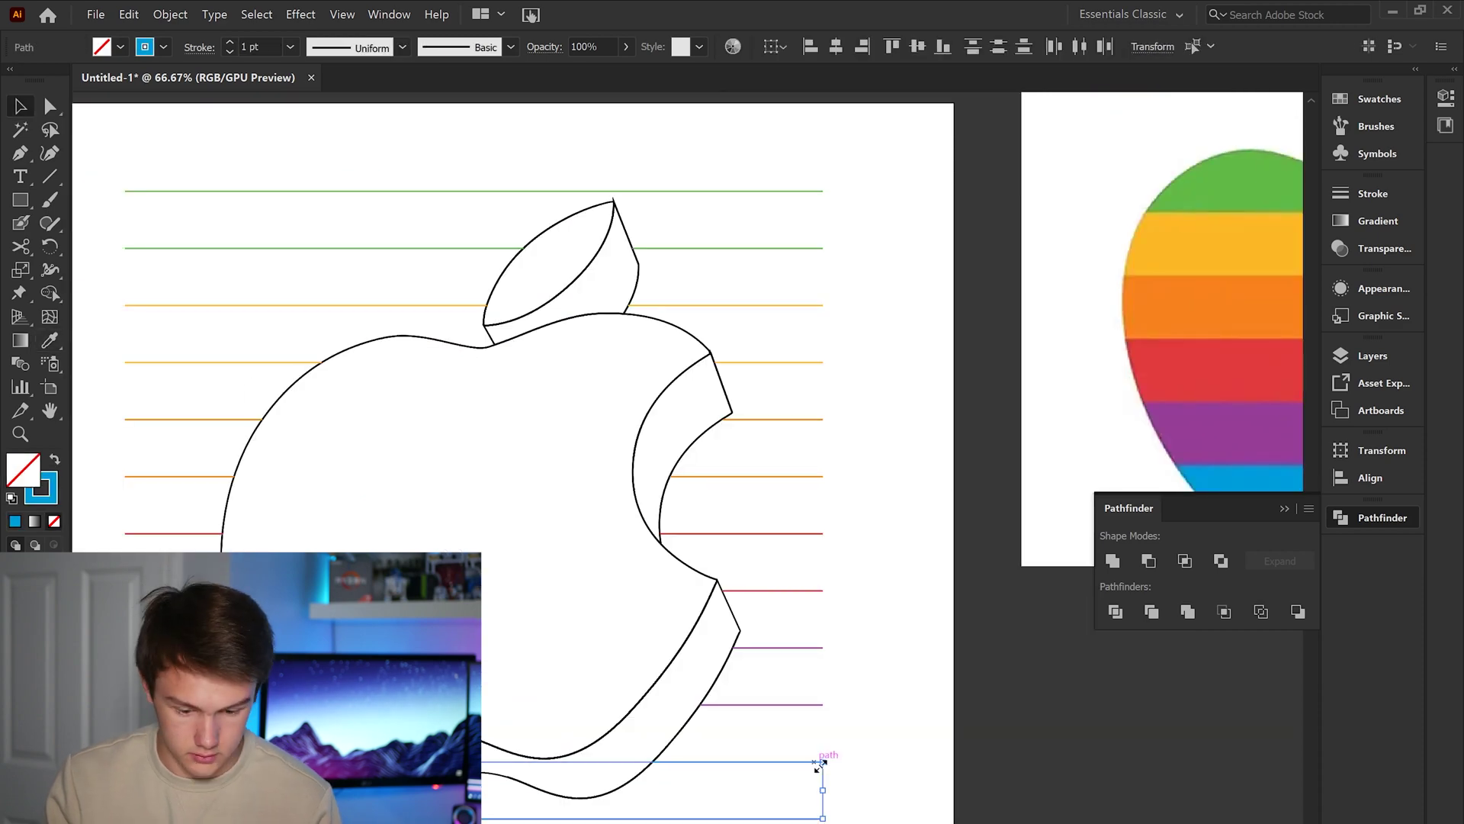
pyautogui.moveTo(820, 758); pyautogui.dragTo(212, 214)
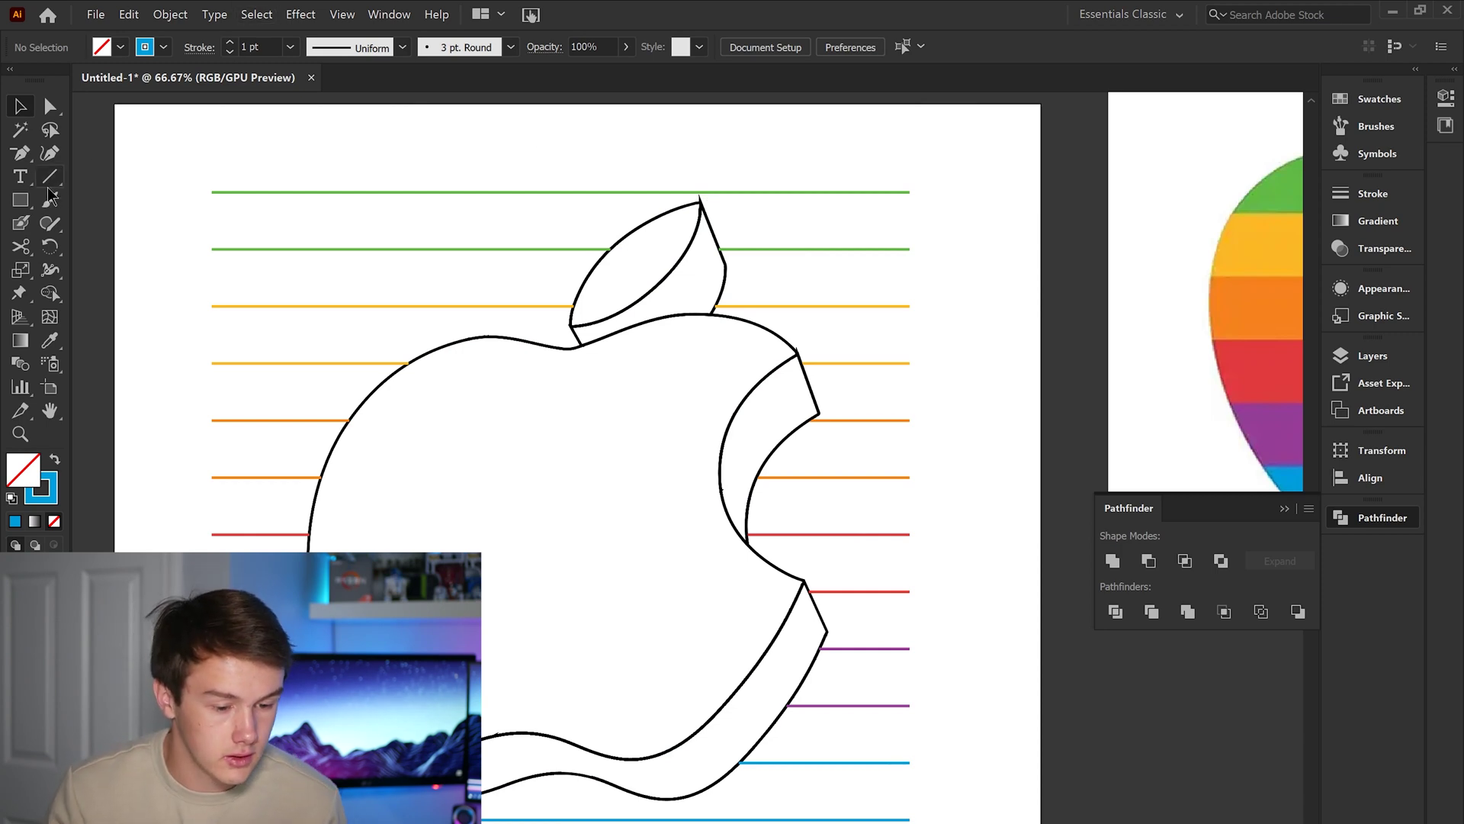
pyautogui.moveTo(20, 199); pyautogui.dragTo(109, 244)
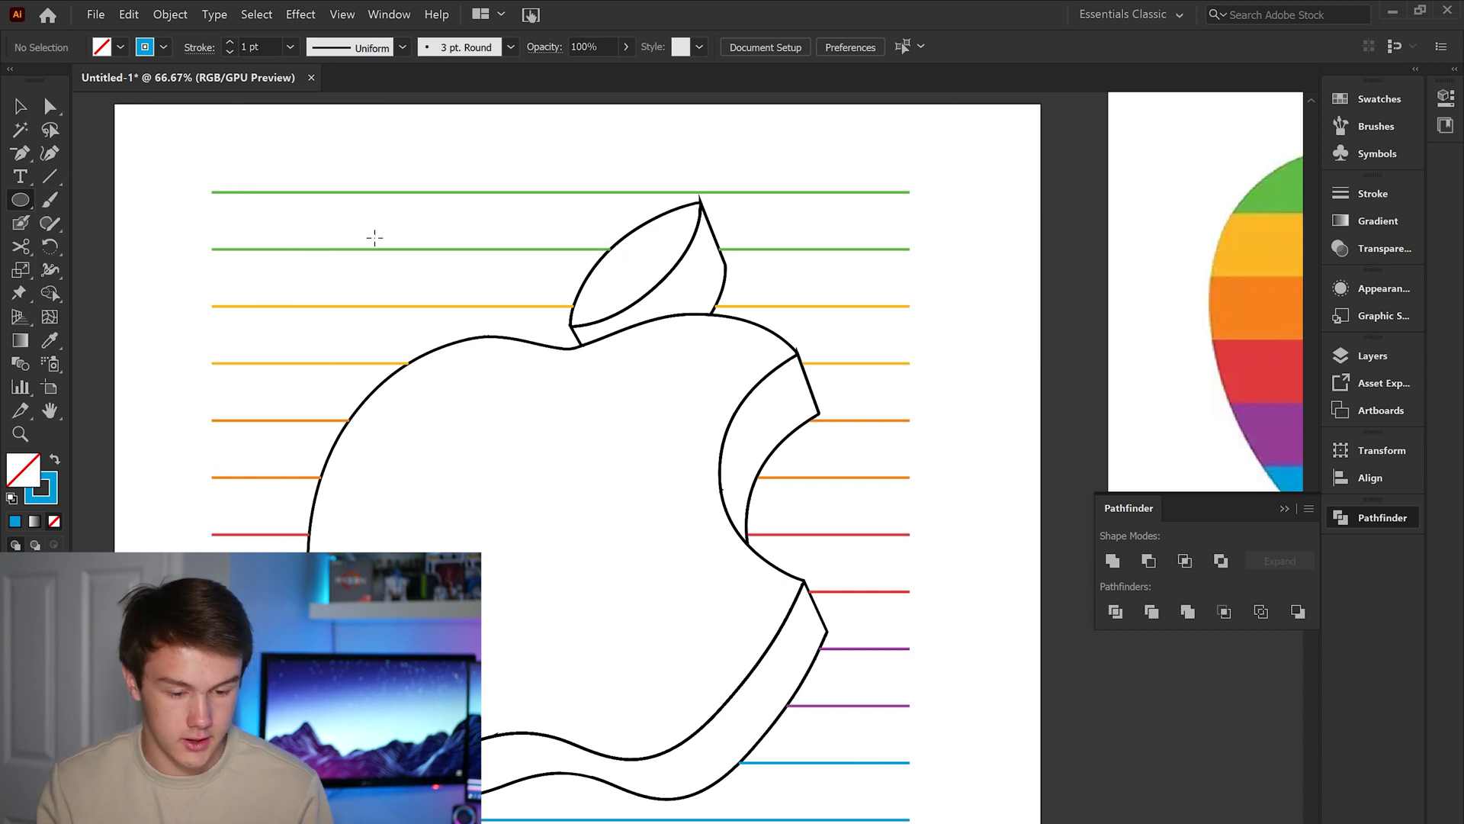
# - Draw a circle enclosing the apple and the coloured lines
pyautogui.moveTo(317, 228); pyautogui.dragTo(863, 820)
pyautogui.press('v')
pyautogui.click(946, 295)
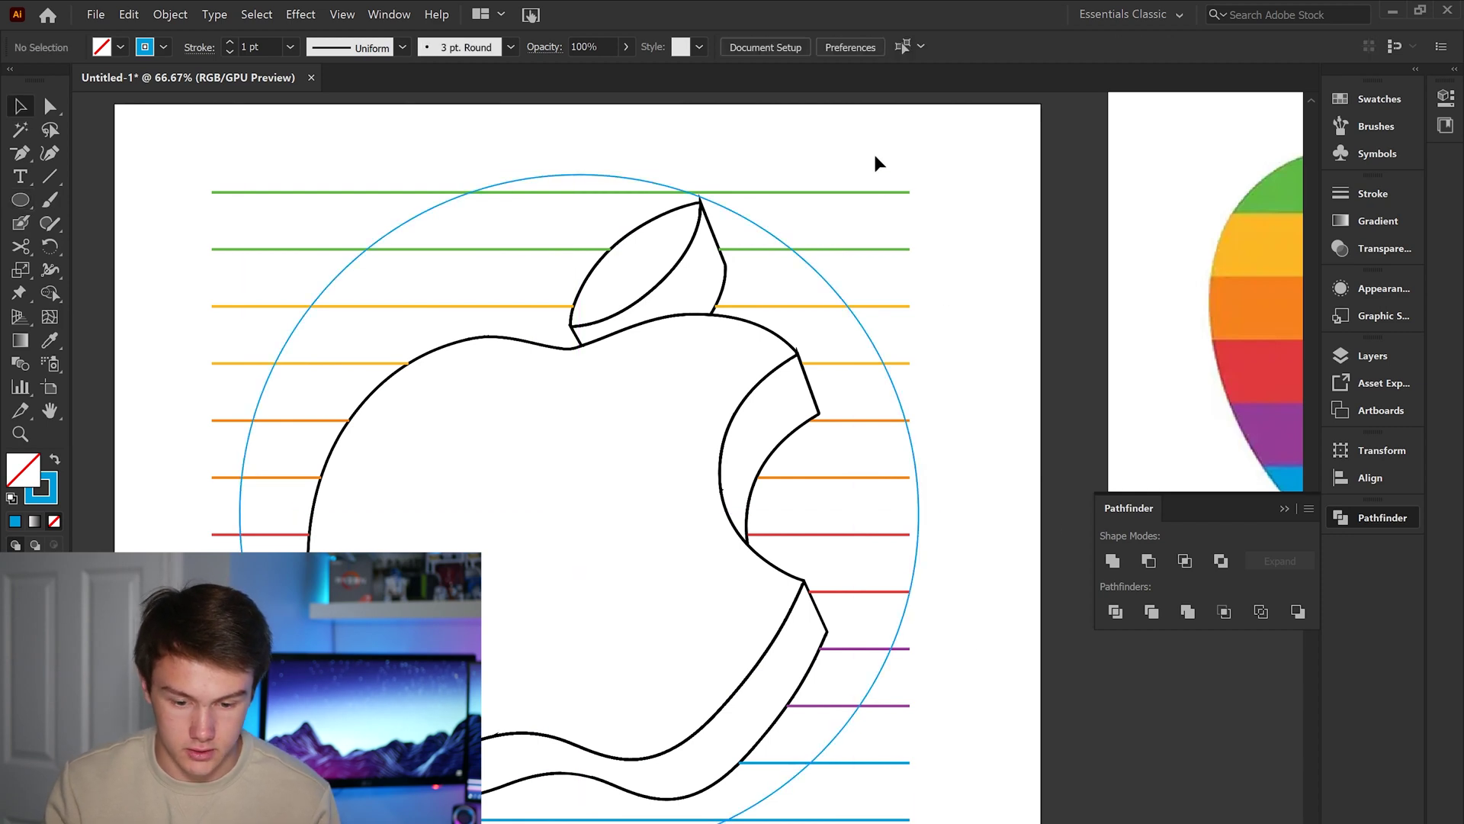
# - Nudge the apple outline group slightly upward within the circle
pyautogui.hotkey('ctrl', '-')
pyautogui.hotkey('ctrl', '-')
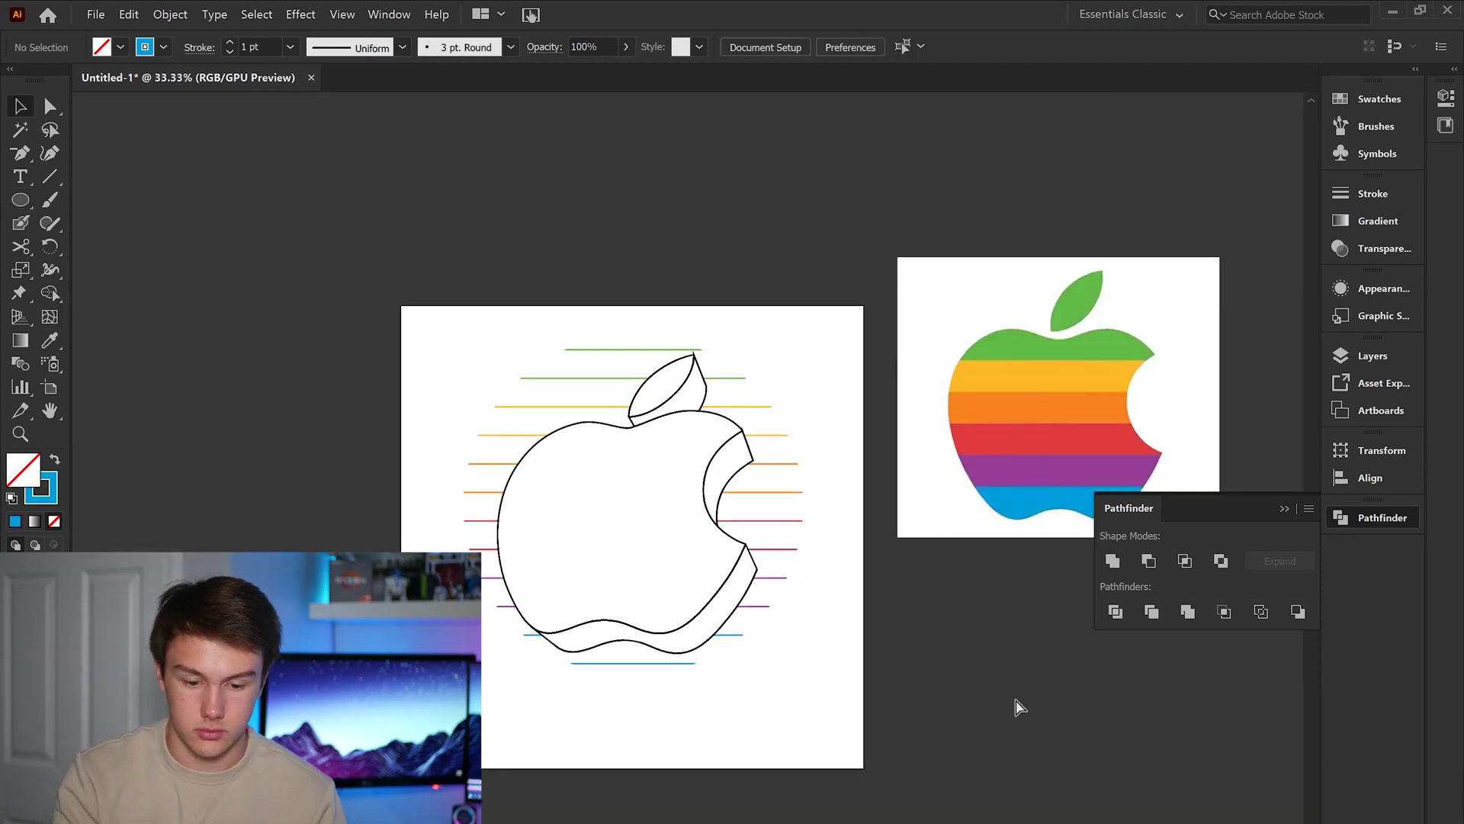
pyautogui.press('p')
pyautogui.hotkey('ctrl', '+')
pyautogui.hotkey('ctrl', '+')
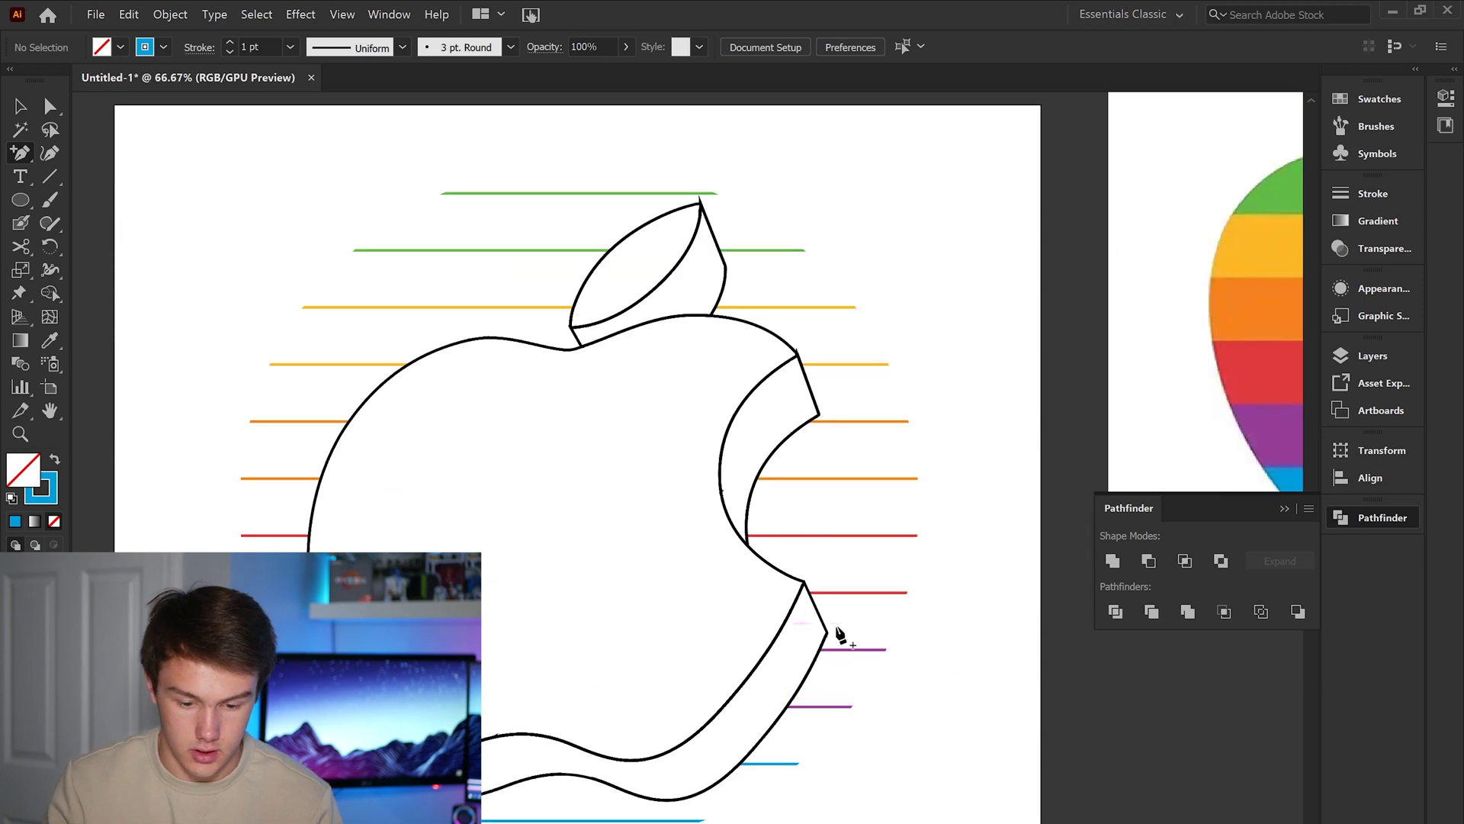
pyautogui.press('v')
pyautogui.click(784, 623)
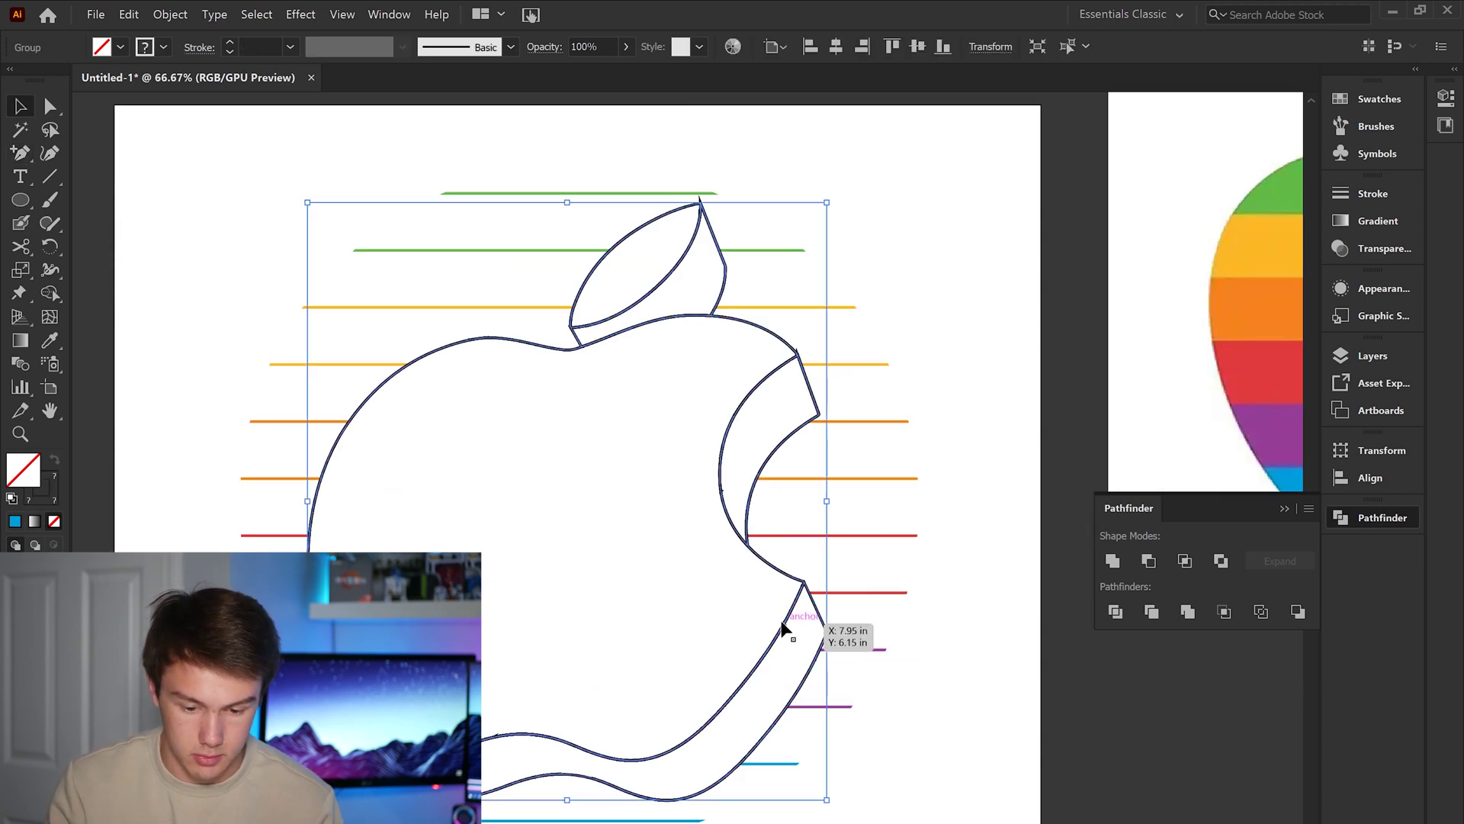
pyautogui.moveTo(779, 631)
pyautogui.mouseDown()
pyautogui.moveTo(807, 610)
pyautogui.moveTo(780, 616)
pyautogui.mouseUp()
pyautogui.hotkey('ctrl', 'z')
pyautogui.click(991, 780)
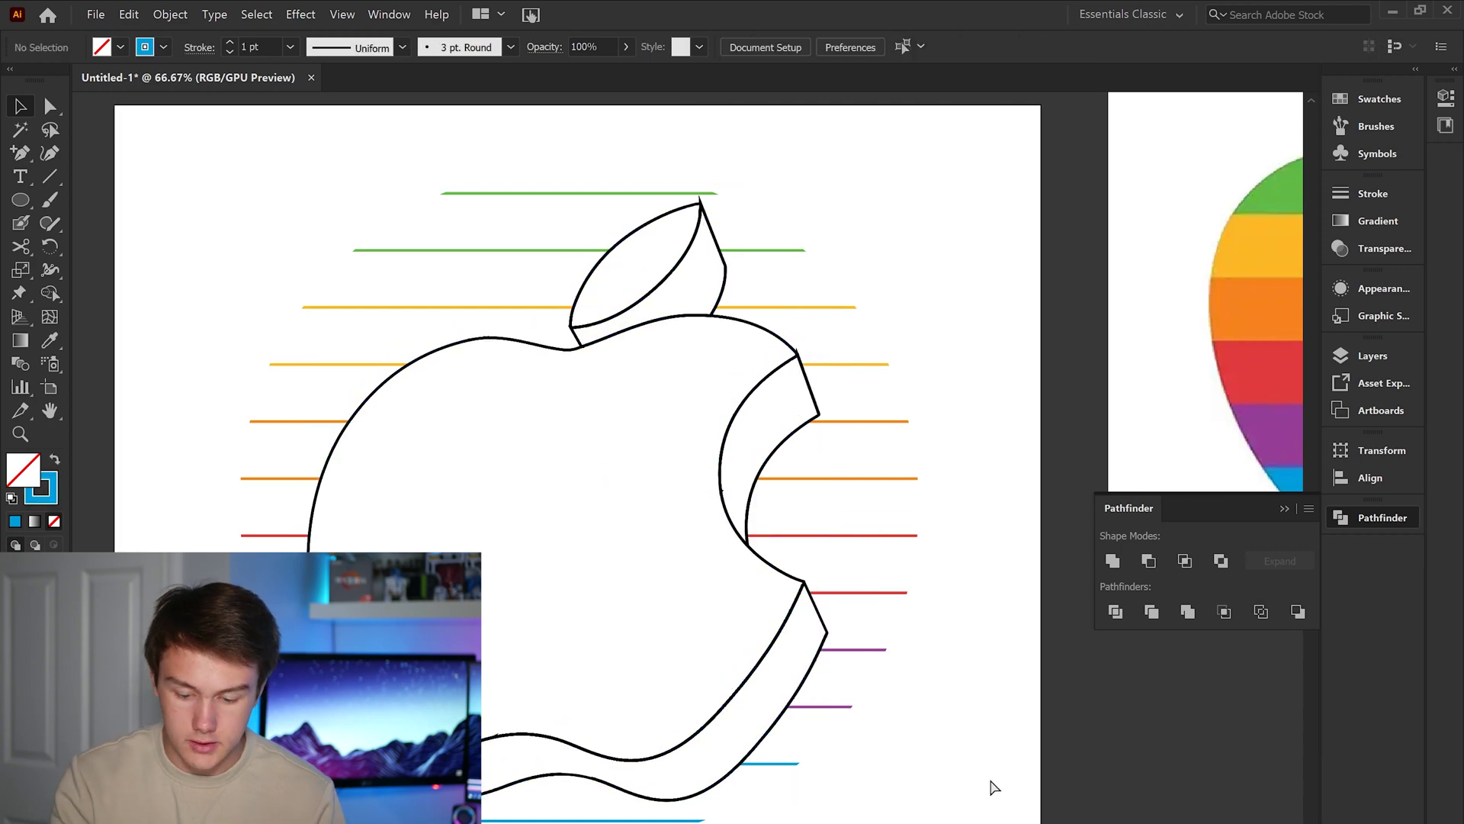
pyautogui.hotkey('ctrl', '-')
pyautogui.hotkey('ctrl', '-')
pyautogui.hotkey('ctrl', '-')
pyautogui.hotkey('ctrl', '=')
pyautogui.hotkey('ctrl', '=')
pyautogui.hotkey('ctrl', '=')
pyautogui.hotkey('ctrl', '+')
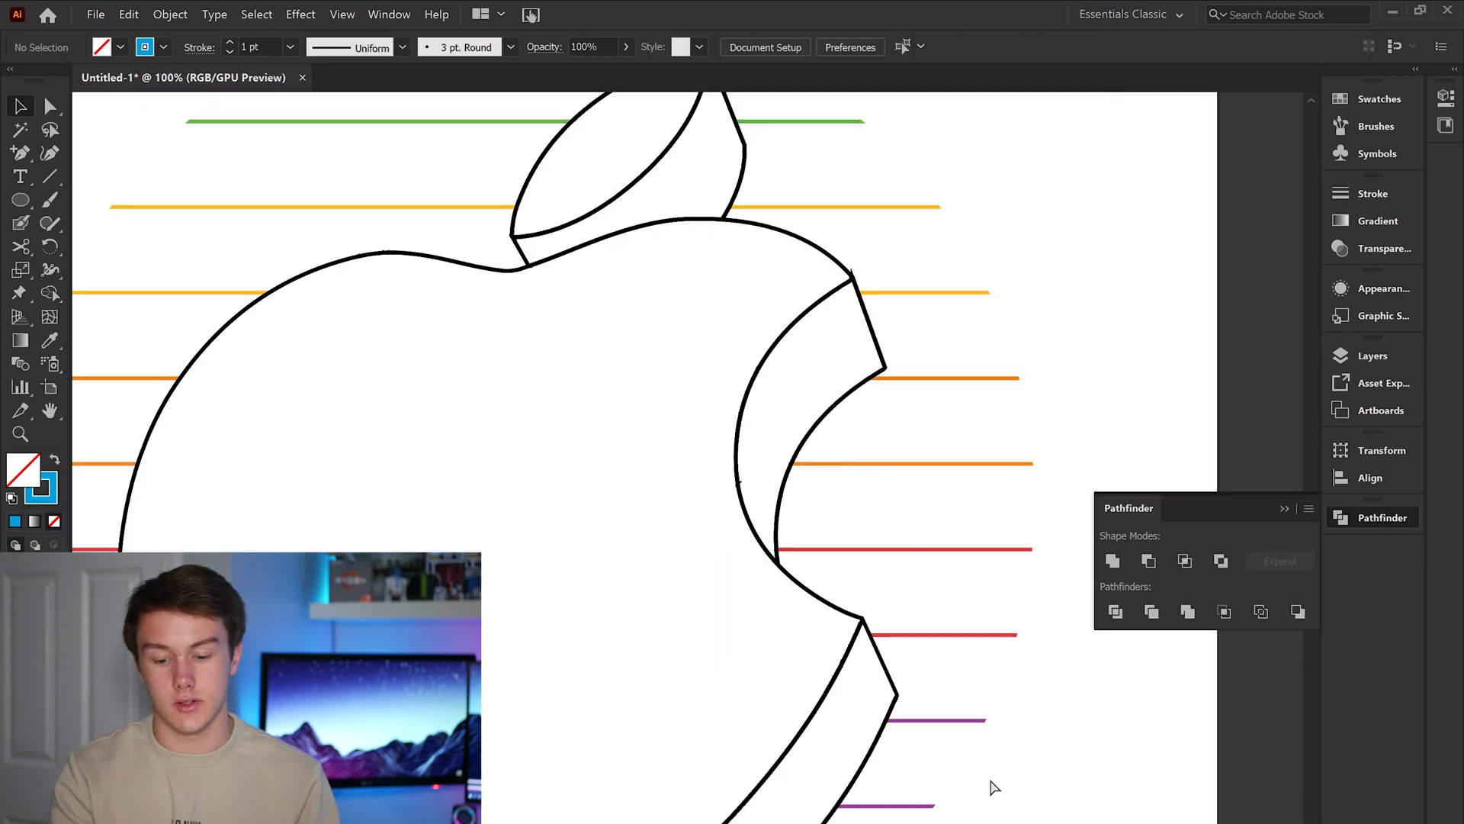
pyautogui.hotkey('ctrl', '-')
pyautogui.hotkey('ctrl', '-')
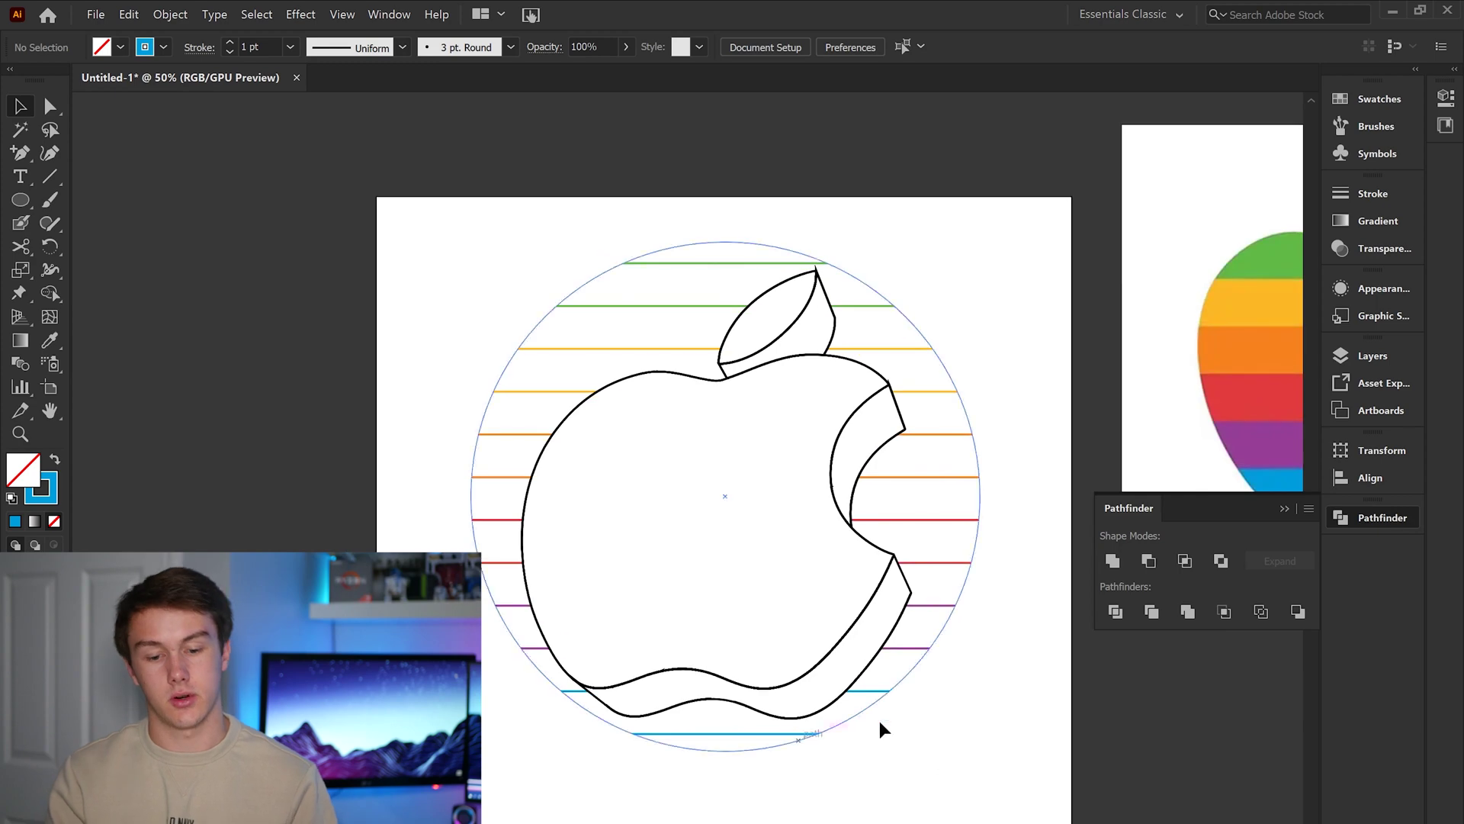